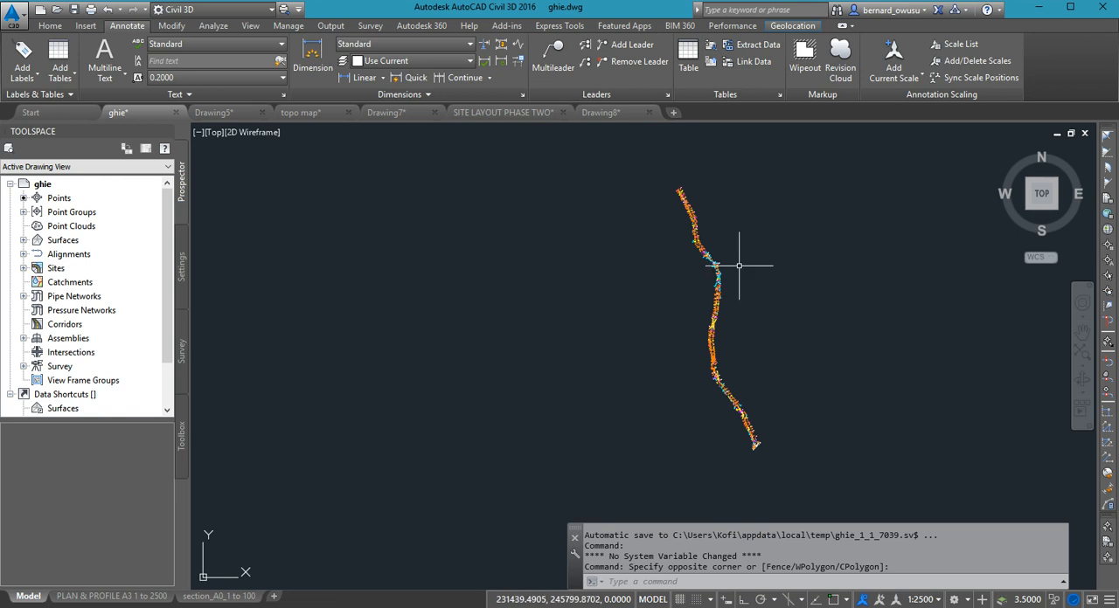
# - Examine the surveyed road corridor, including the contours and point labels near its southern end
pyautogui.moveTo(691, 280); pyautogui.dragTo(653, 267, button='middle')
pyautogui.scroll(2, 698, 413)
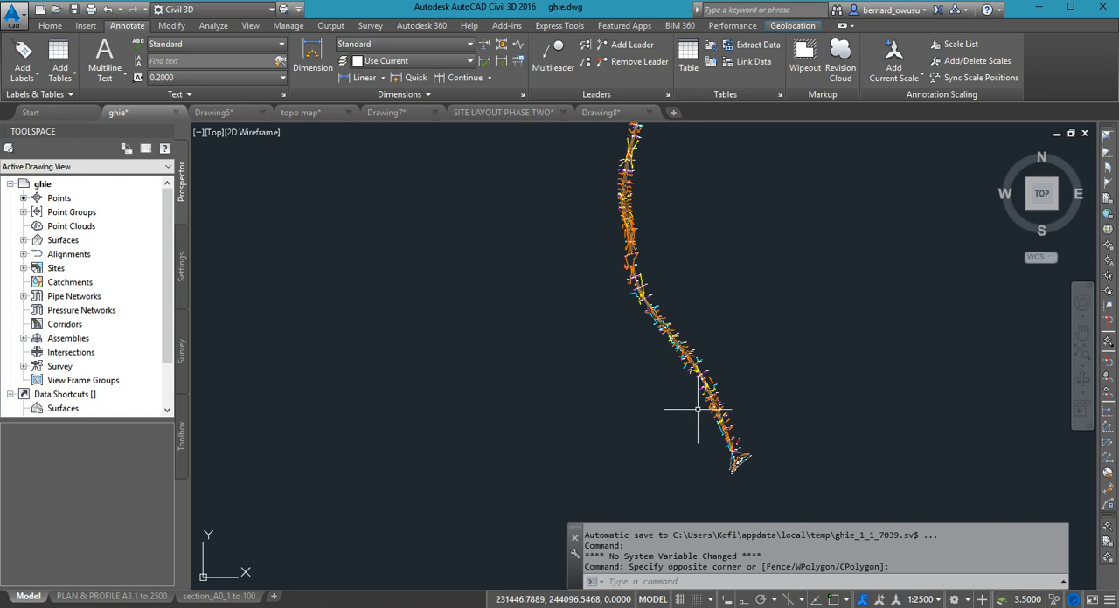
pyautogui.scroll(2, 727, 448)
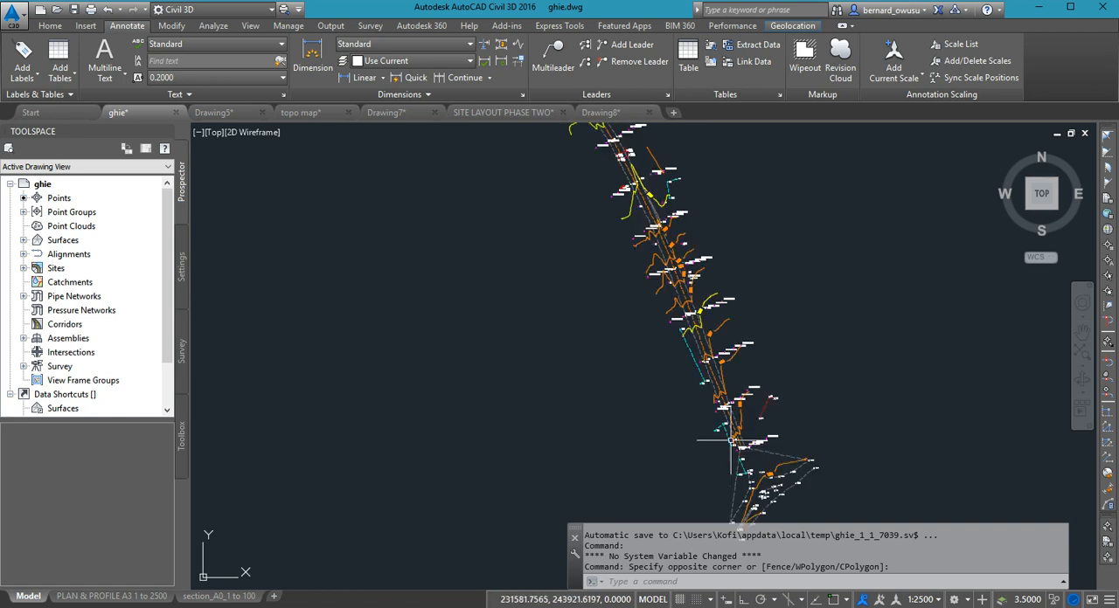
pyautogui.scroll(3, 713, 348)
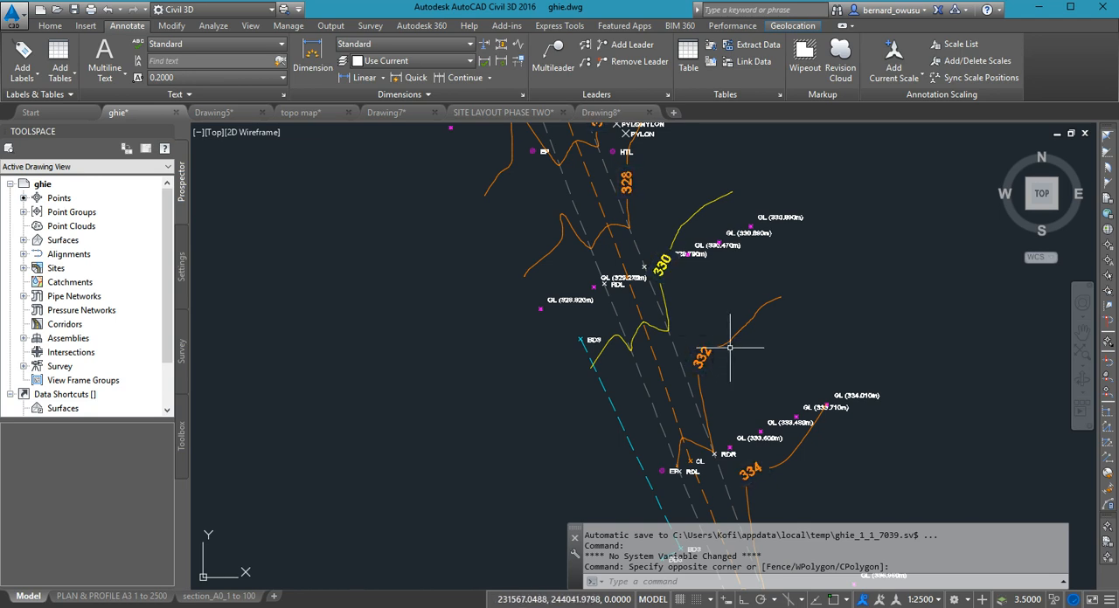
pyautogui.scroll(-5, 731, 362)
pyautogui.scroll(-3, 731, 370)
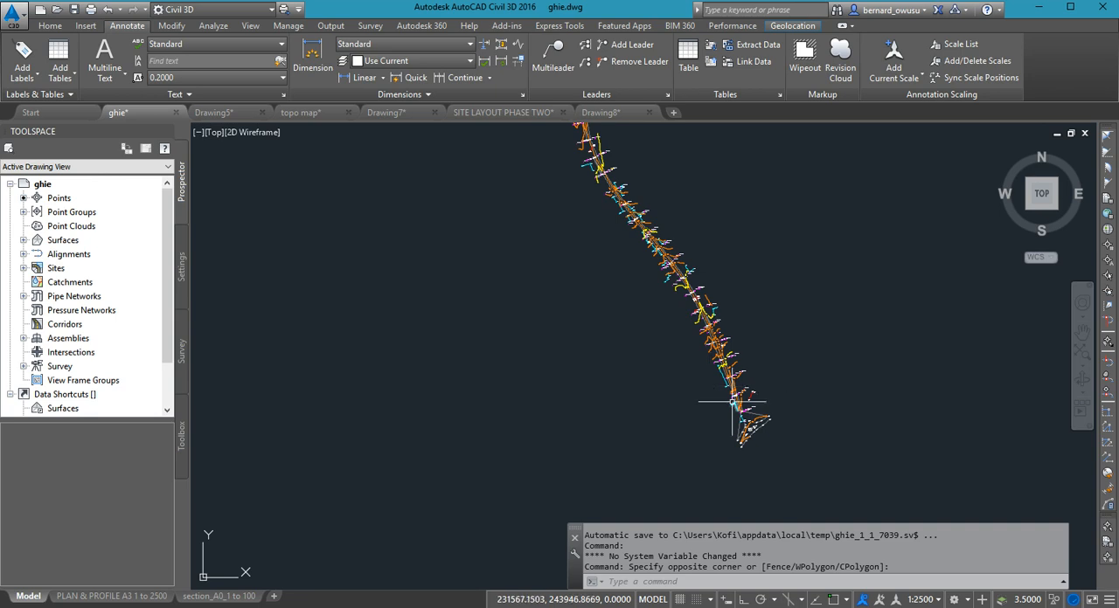
pyautogui.scroll(5, 726, 386)
pyautogui.scroll(-4, 769, 341)
pyautogui.scroll(1, 782, 319)
pyautogui.scroll(-2, 809, 378)
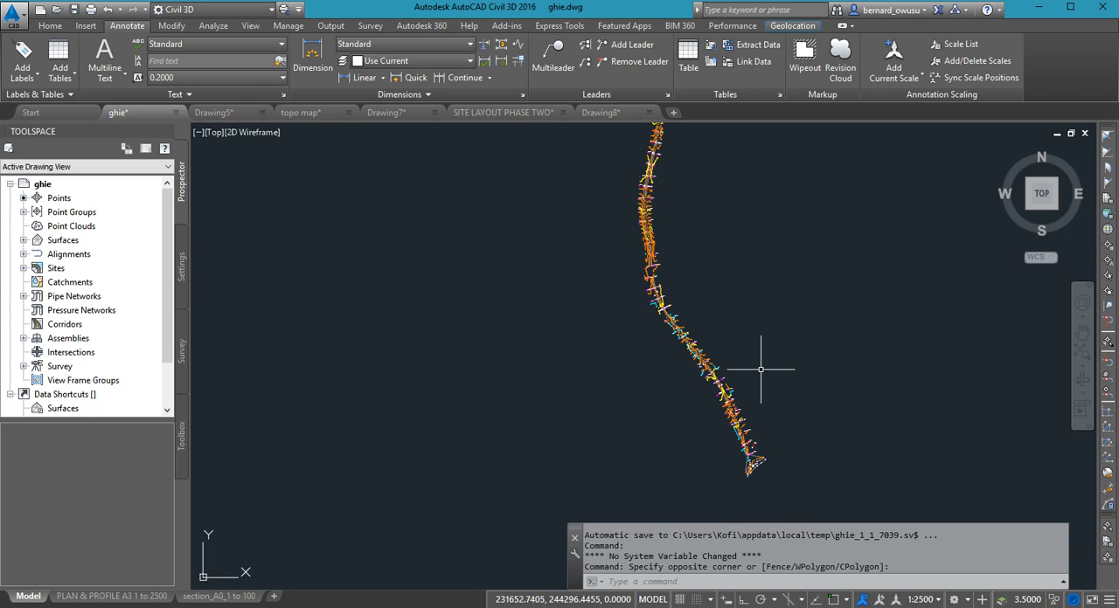
pyautogui.scroll(2, 757, 374)
pyautogui.scroll(1, 786, 361)
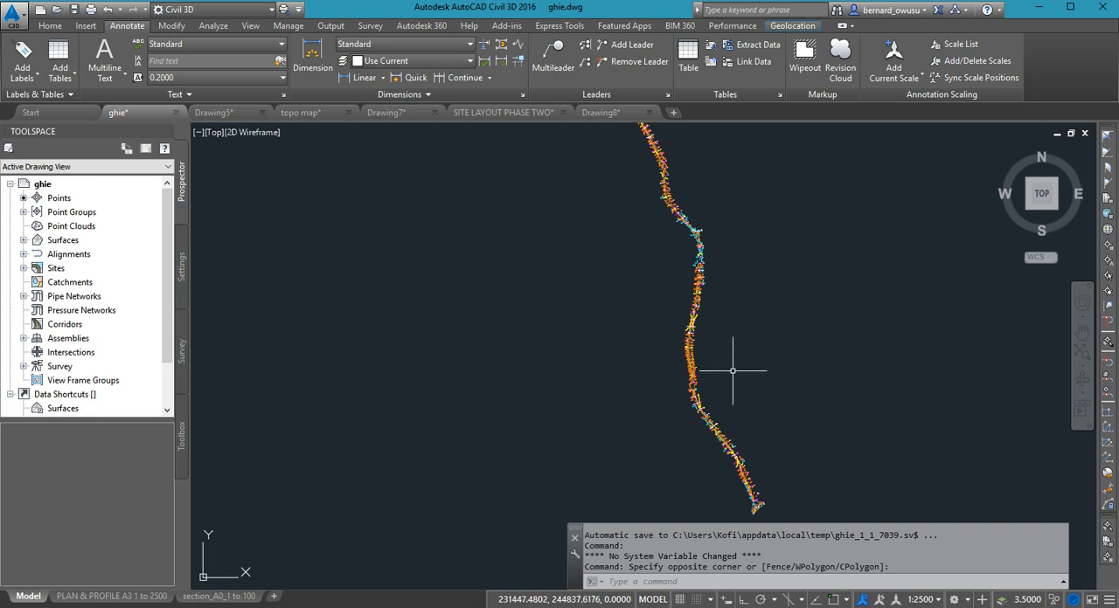
pyautogui.moveTo(765, 351); pyautogui.dragTo(735, 375, button='middle')
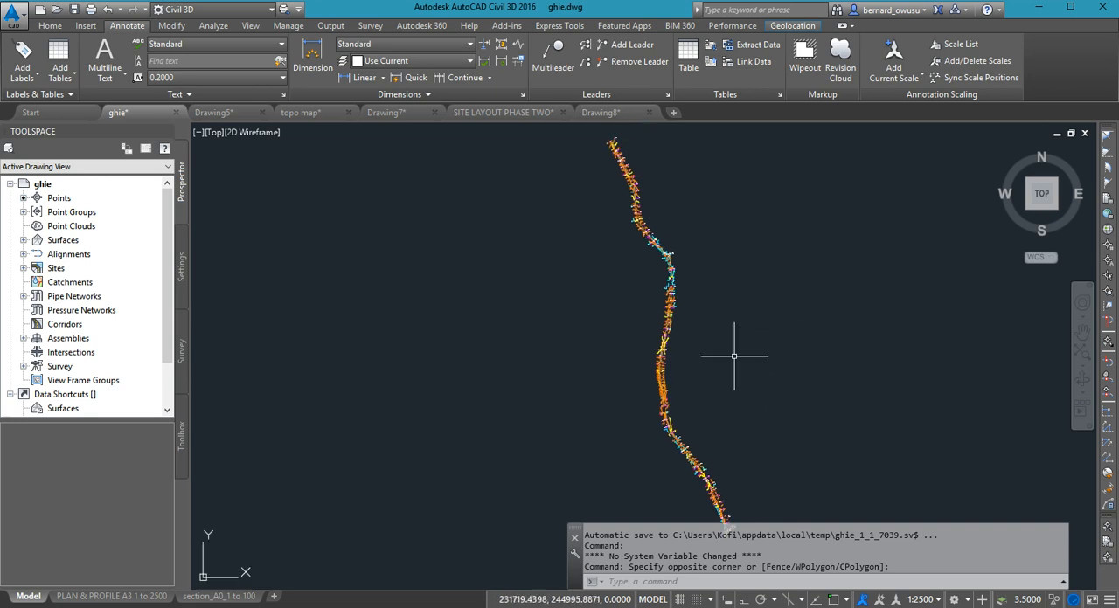
# - Start a new layout alignment with the Alignment Creation Tools and keep its settings clear of the surveyed road
pyautogui.click(51, 26)
pyautogui.moveTo(555, 295); pyautogui.dragTo(495, 254, button='middle')
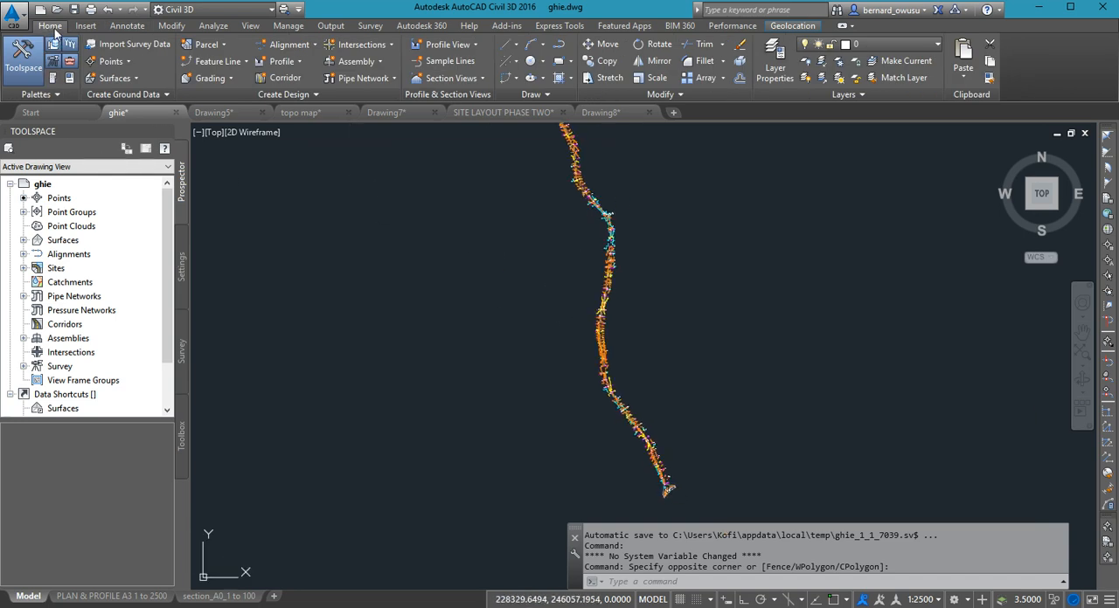
pyautogui.moveTo(657, 375); pyautogui.dragTo(641, 371, button='middle')
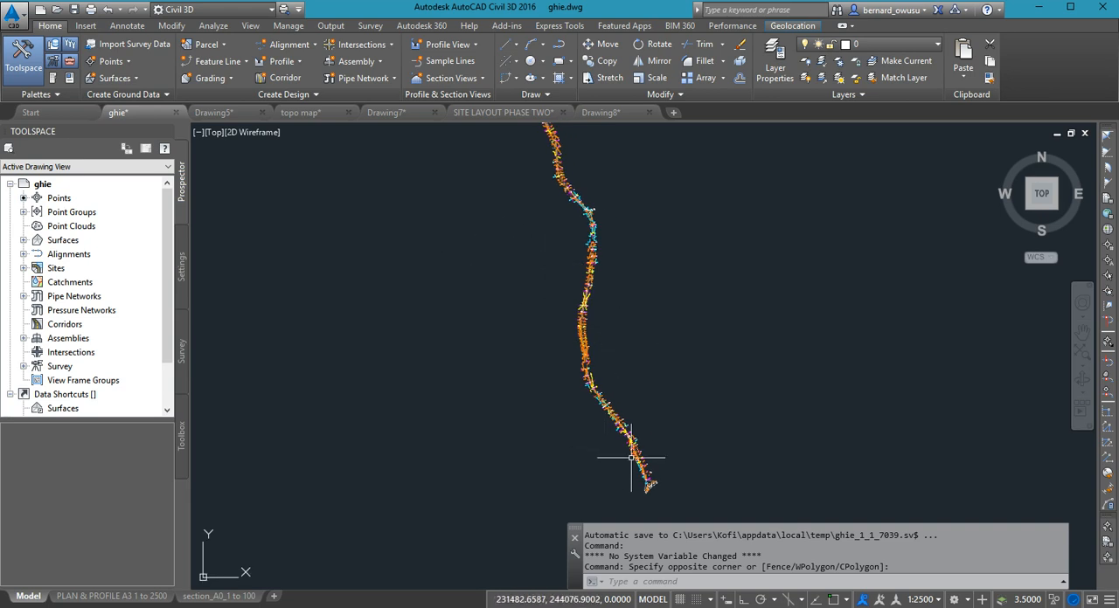
pyautogui.scroll(2, 634, 457)
pyautogui.scroll(-2, 634, 456)
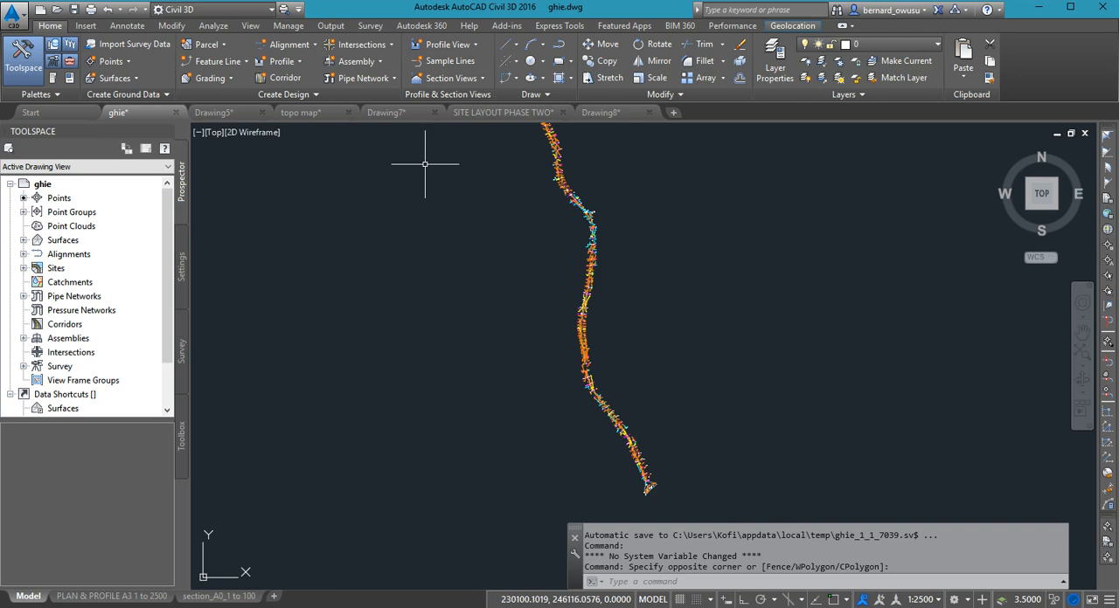
pyautogui.click(315, 47)
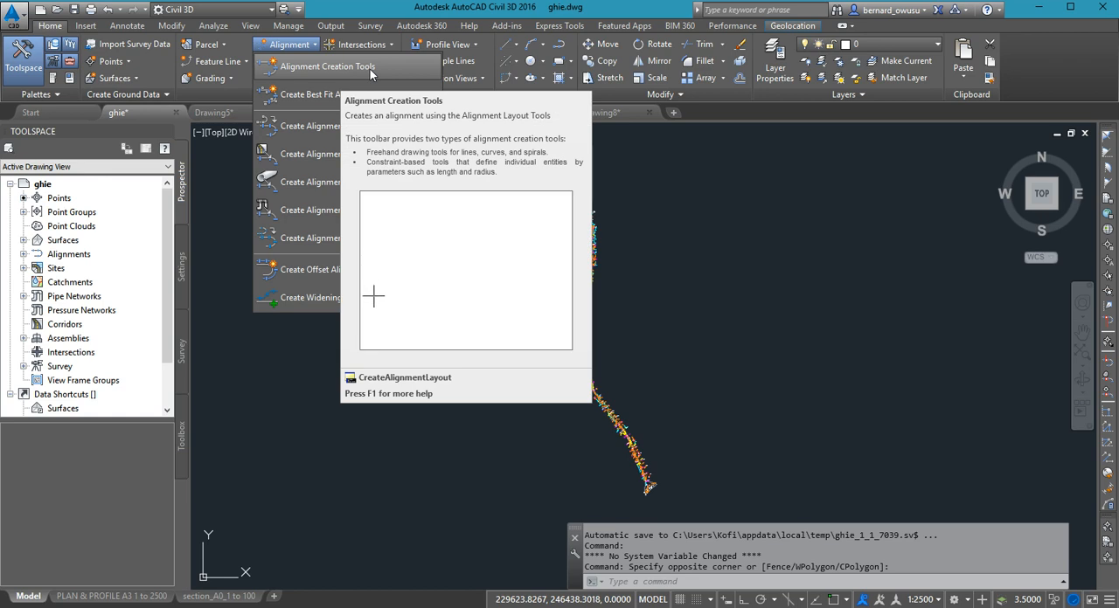
pyautogui.click(370, 69)
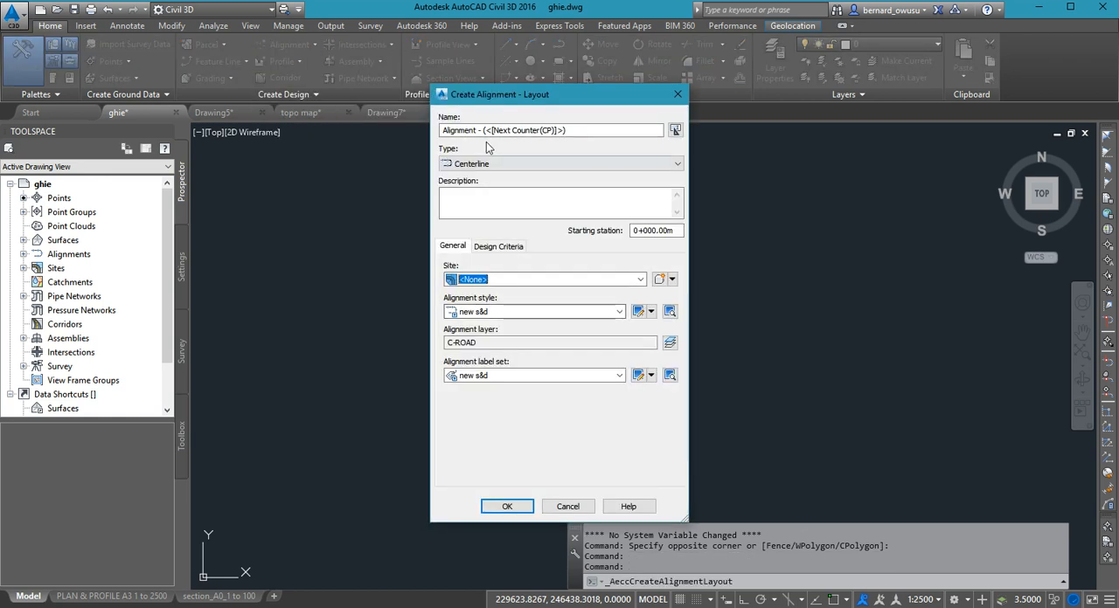
pyautogui.moveTo(511, 105); pyautogui.dragTo(318, 92)
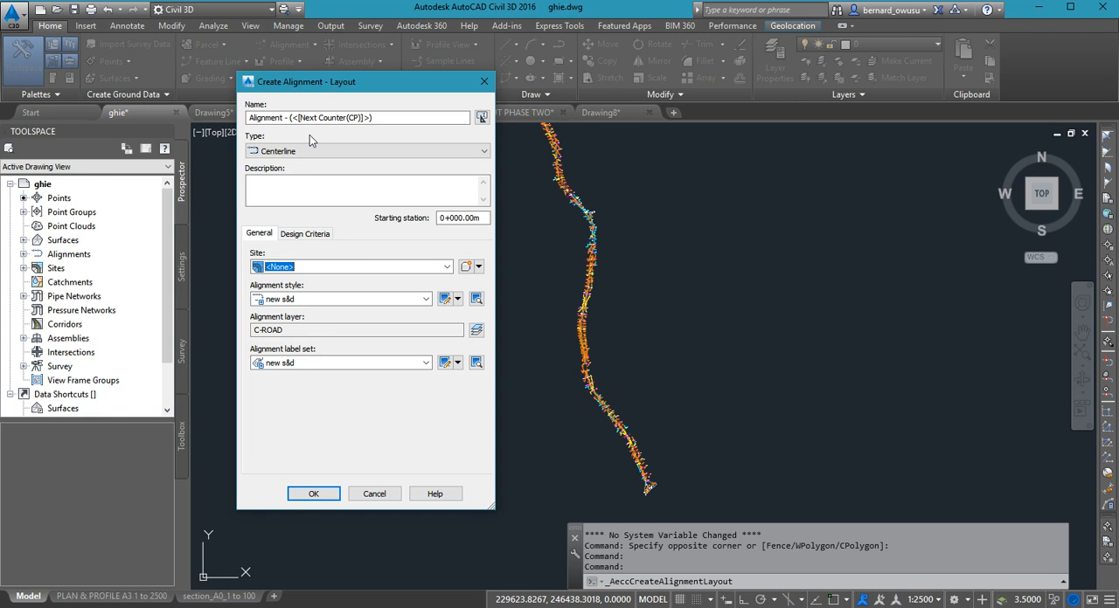
# - Name the alignment ACC-KUM-RD and keep its type as Centerline, with the description blank
pyautogui.moveTo(376, 118); pyautogui.dragTo(248, 118)
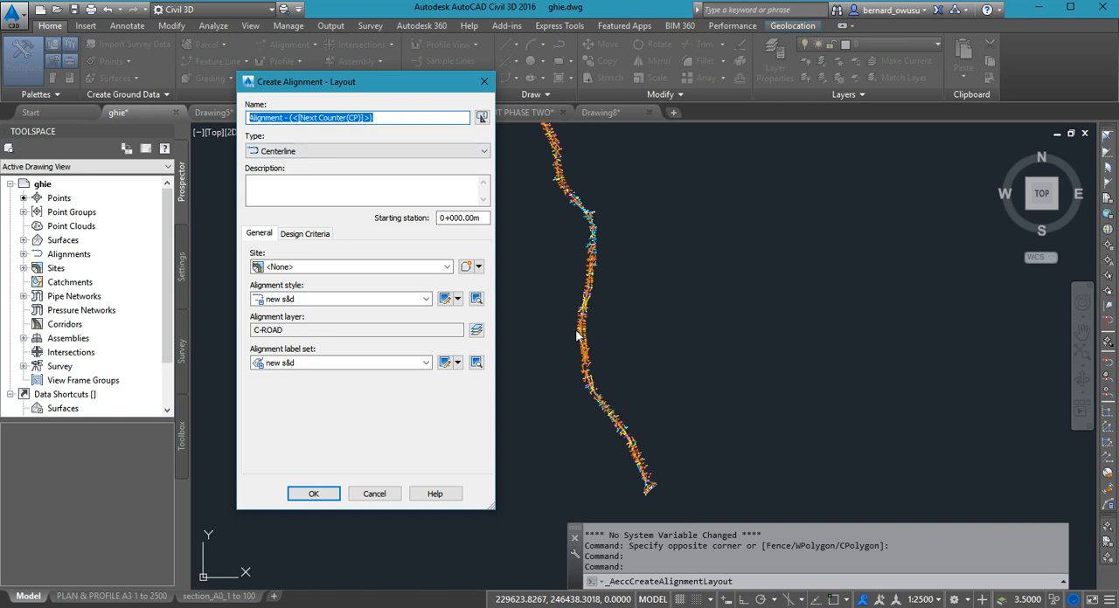
pyautogui.write('ACC-')
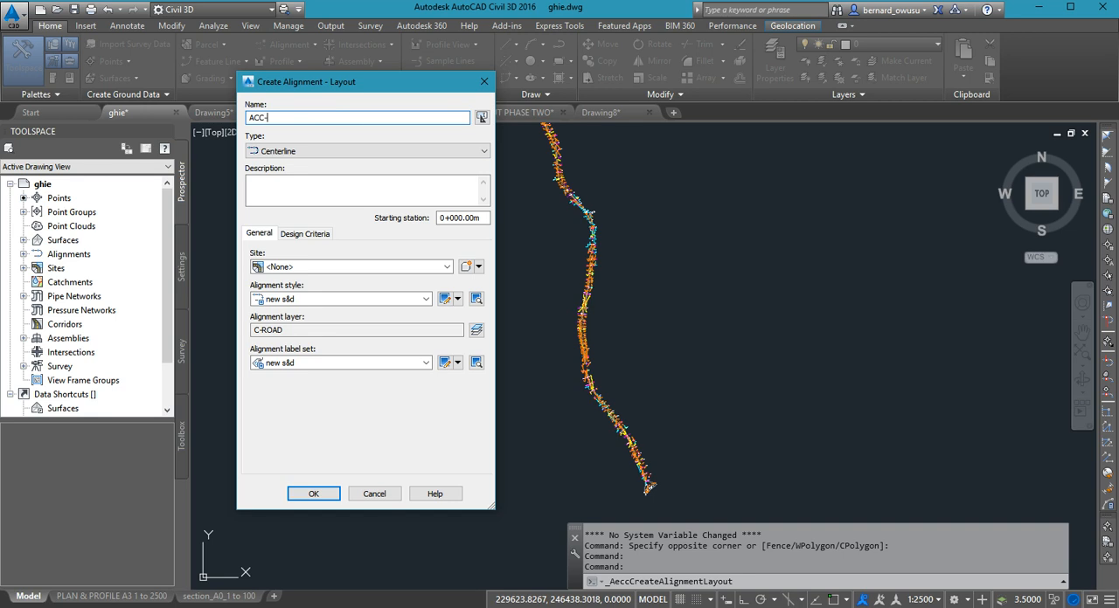
pyautogui.write('KUM-RD')
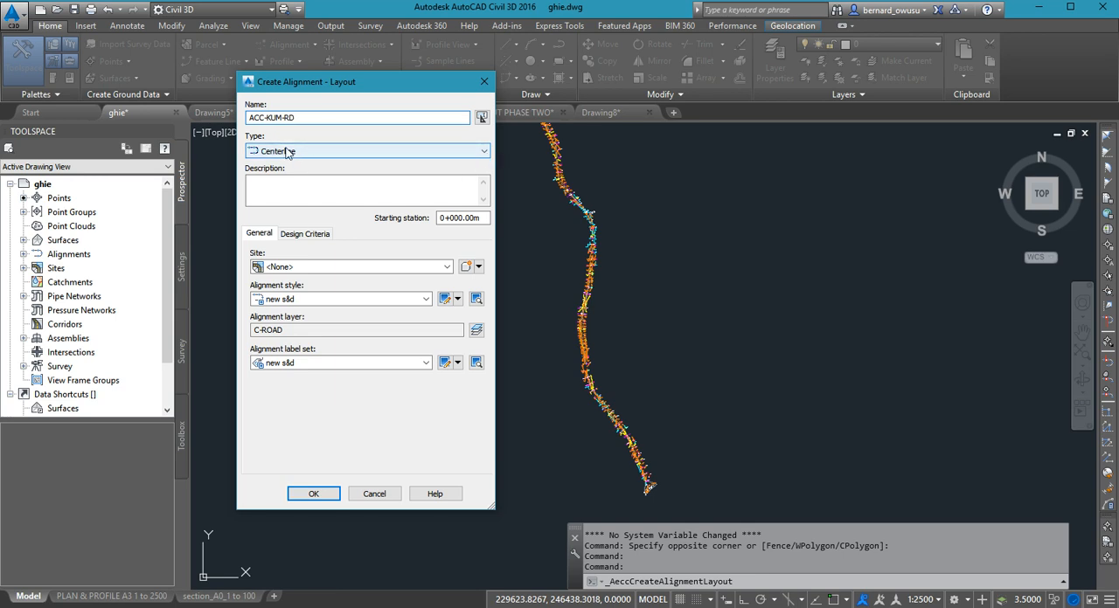
pyautogui.click(370, 154)
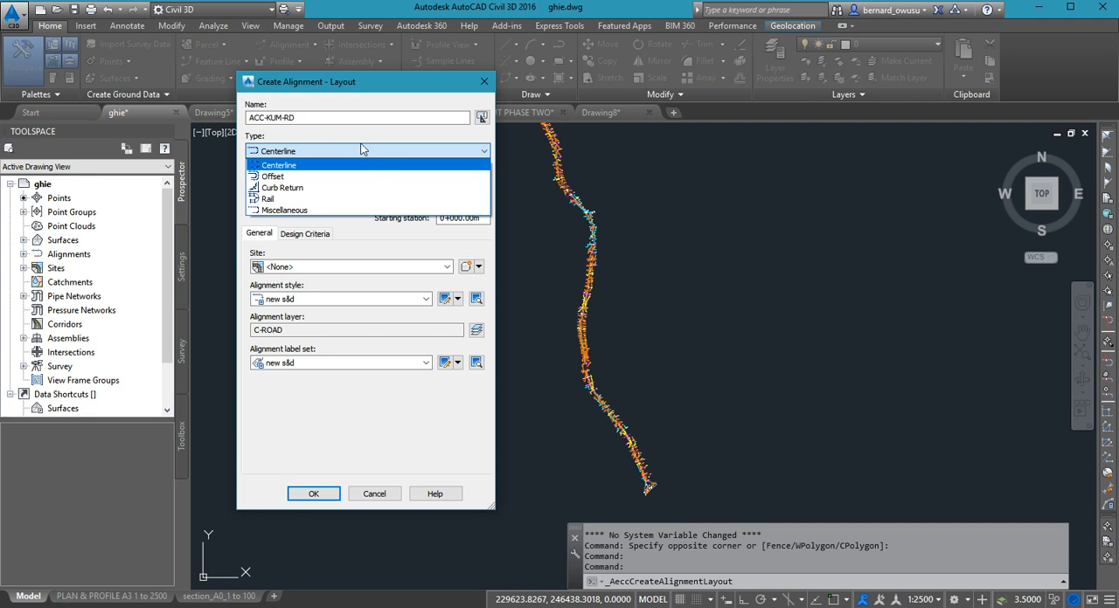
pyautogui.click(363, 145)
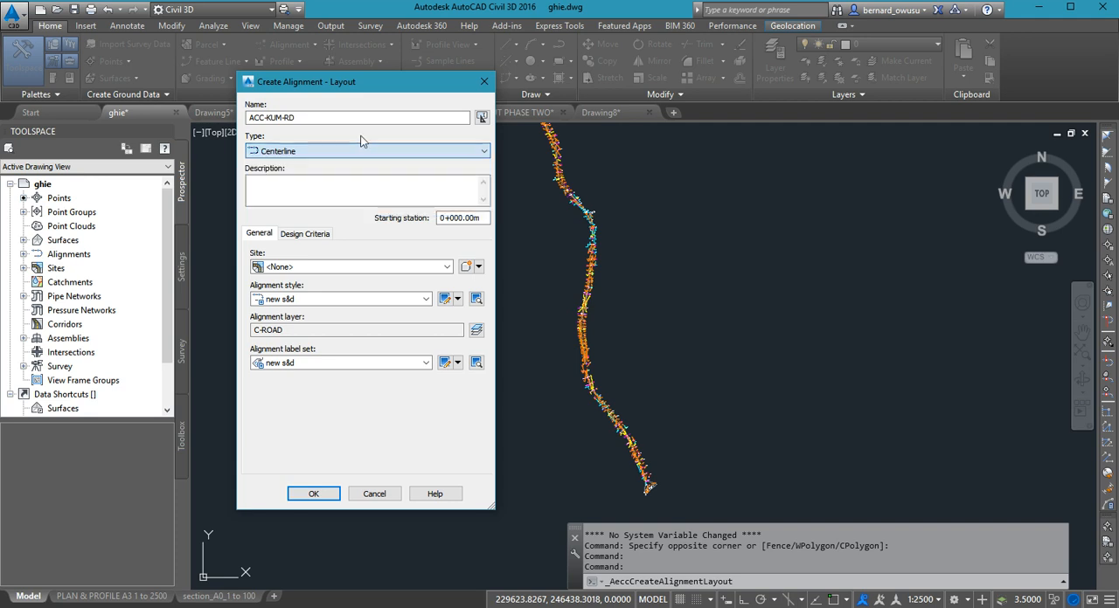
pyautogui.click(279, 183)
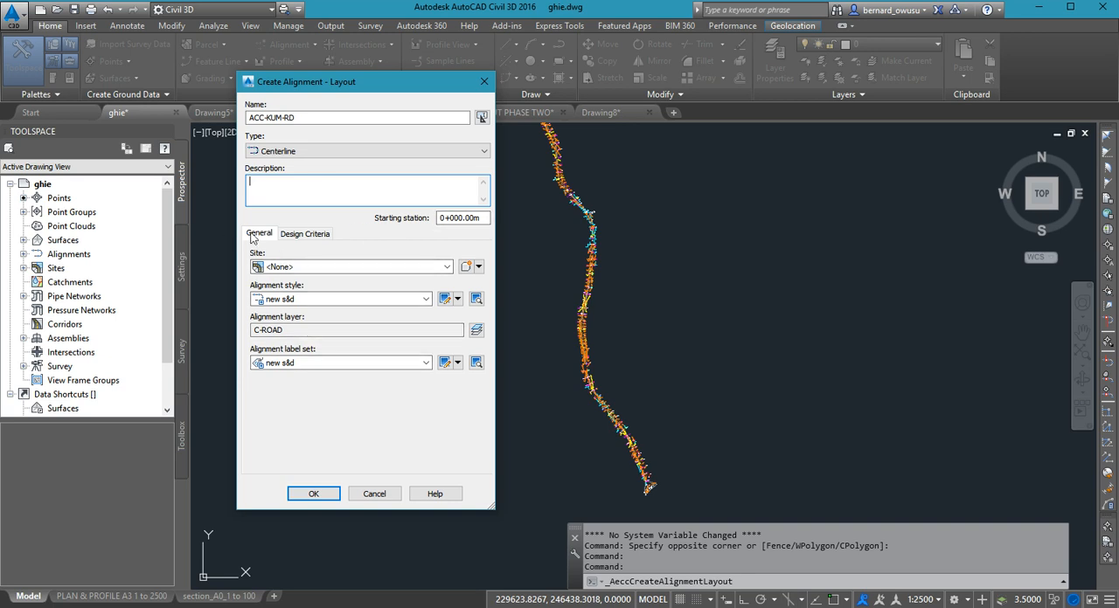
# - Set the alignment's starting design speed to 60 km/h in the design criteria
pyautogui.click(301, 234)
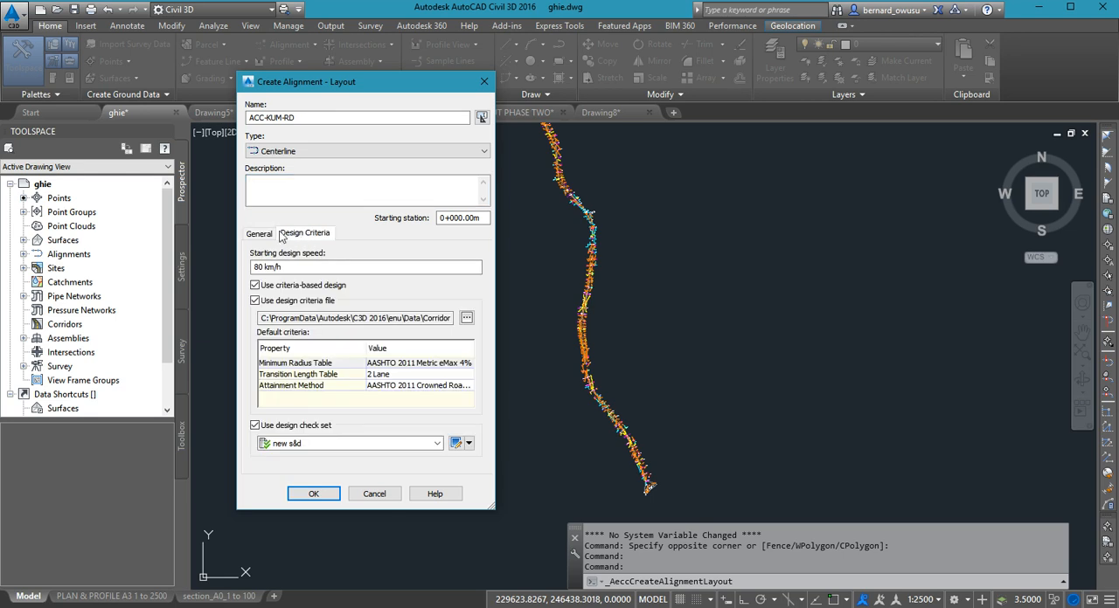
pyautogui.click(262, 234)
pyautogui.click(310, 236)
pyautogui.click(298, 272)
pyautogui.moveTo(298, 272); pyautogui.dragTo(244, 269)
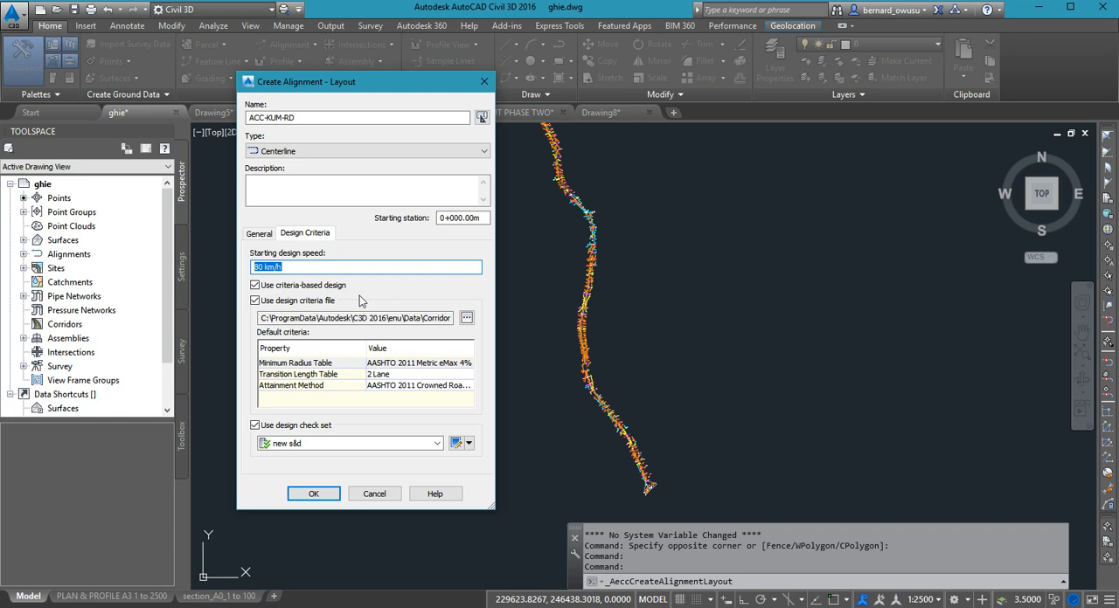
pyautogui.write('60')
pyautogui.click(467, 317)
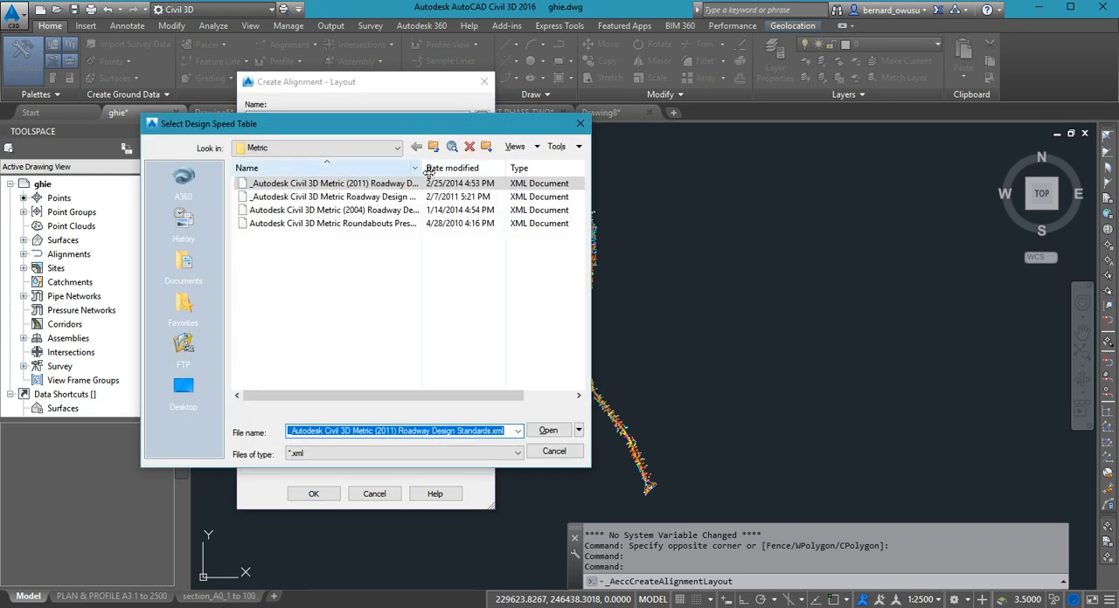
pyautogui.moveTo(428, 173); pyautogui.dragTo(477, 172)
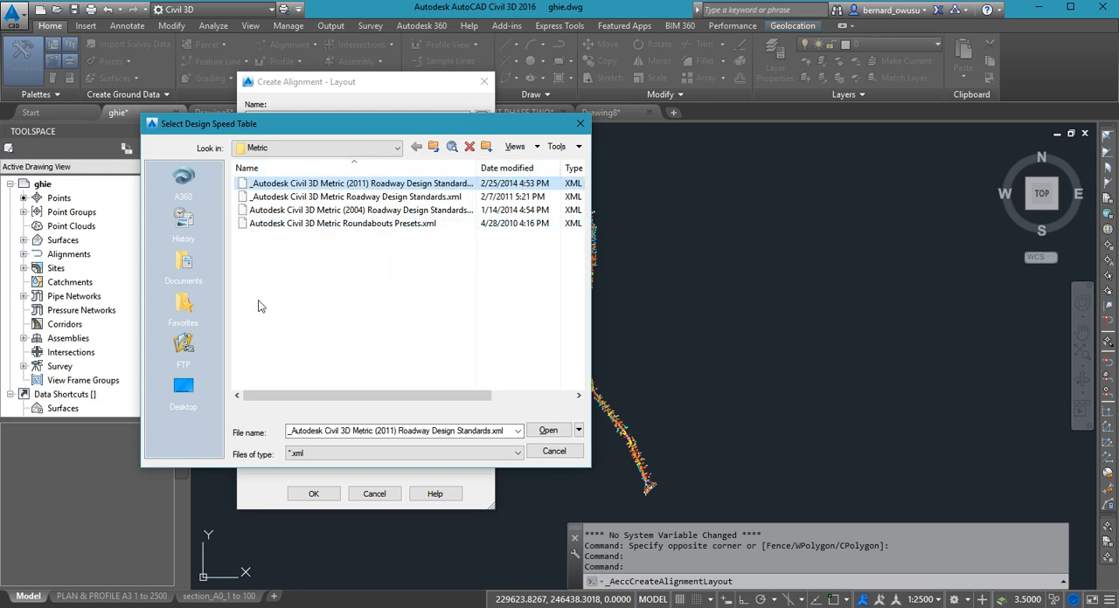
pyautogui.click(385, 148)
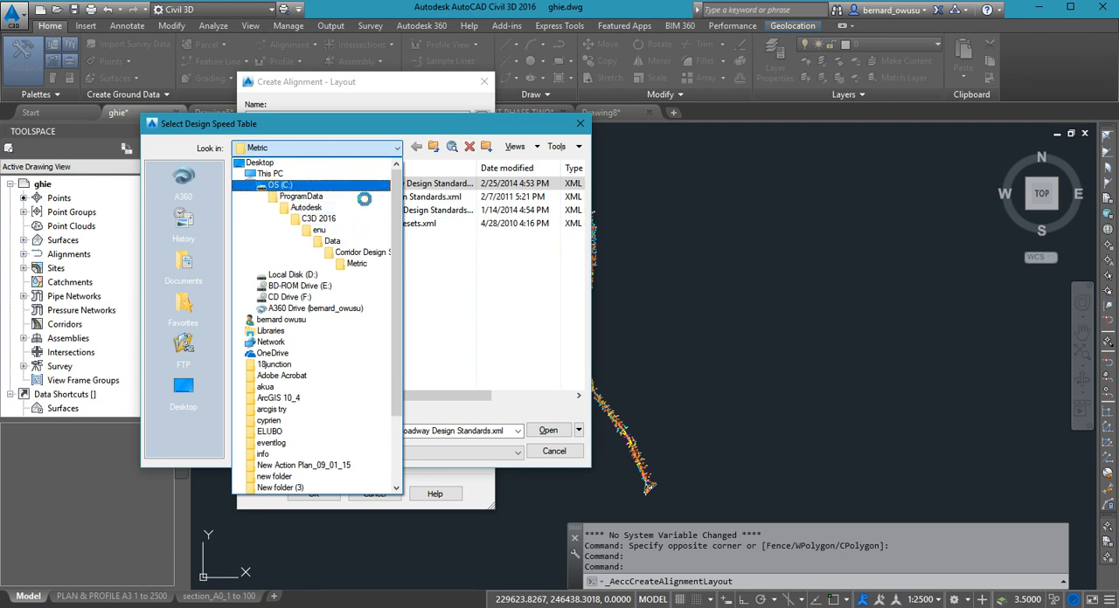
pyautogui.click(364, 187)
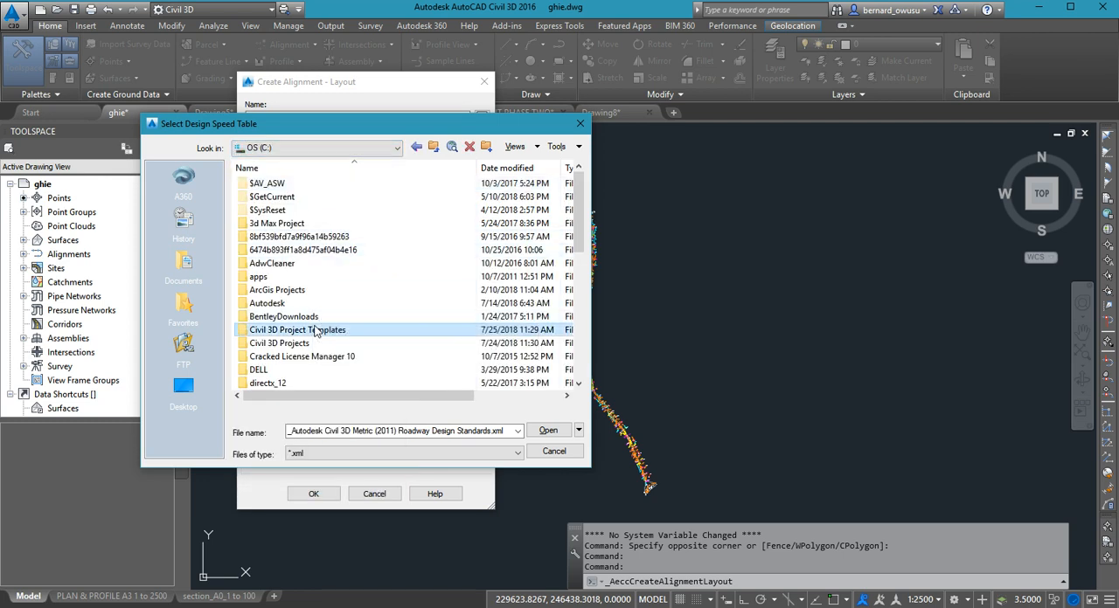
pyautogui.doubleClick(316, 332)
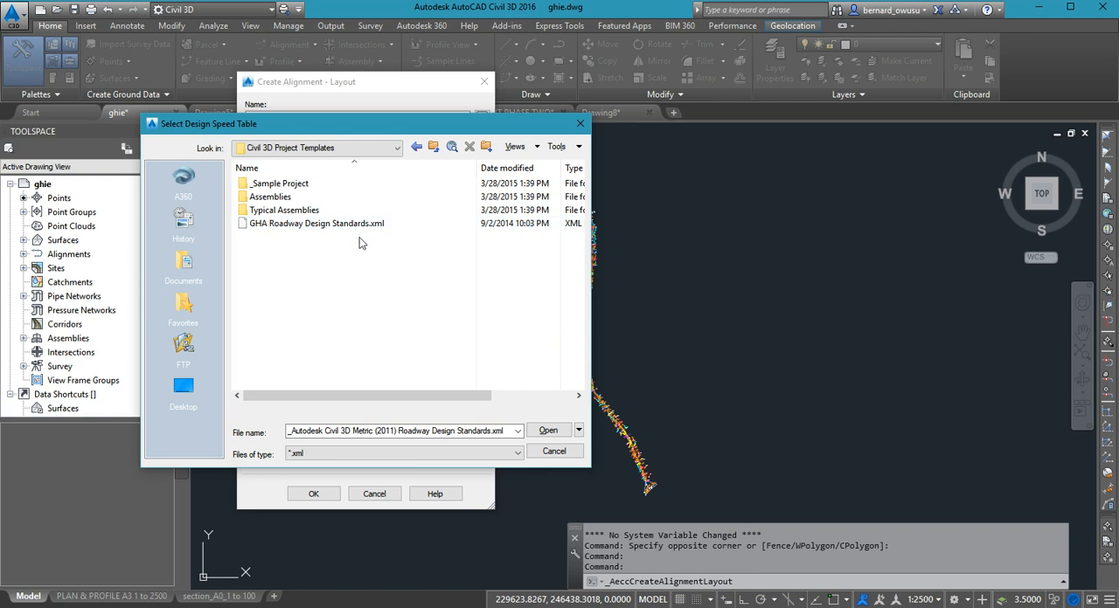
pyautogui.click(554, 451)
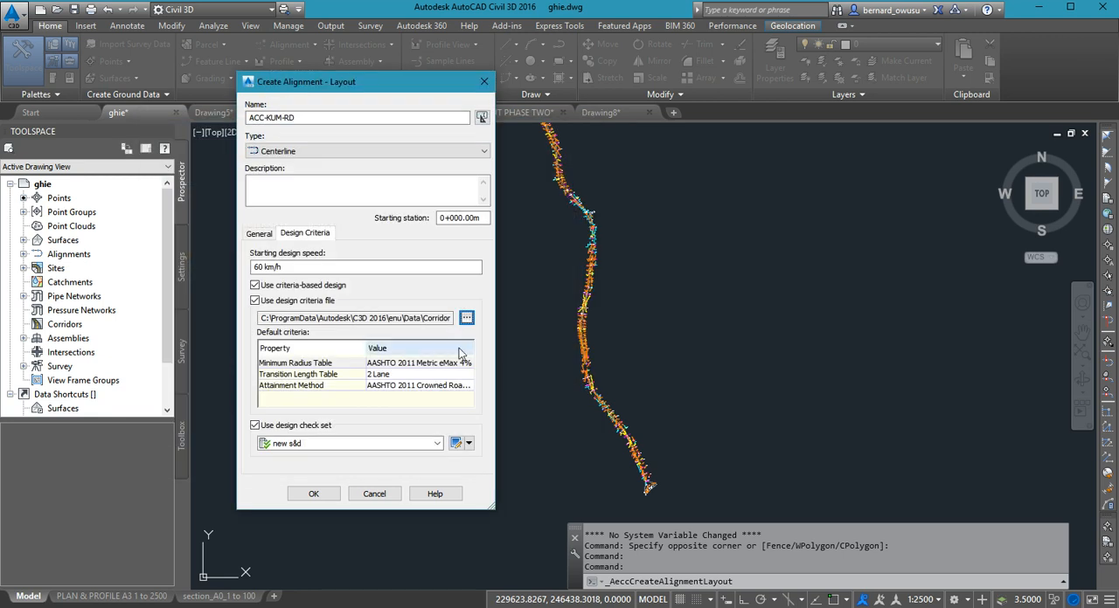
# - Load GHA Roadway Design Standards.xml from the Civil 3D Project Templates folder on C: as the design criteria file
pyautogui.click(468, 319)
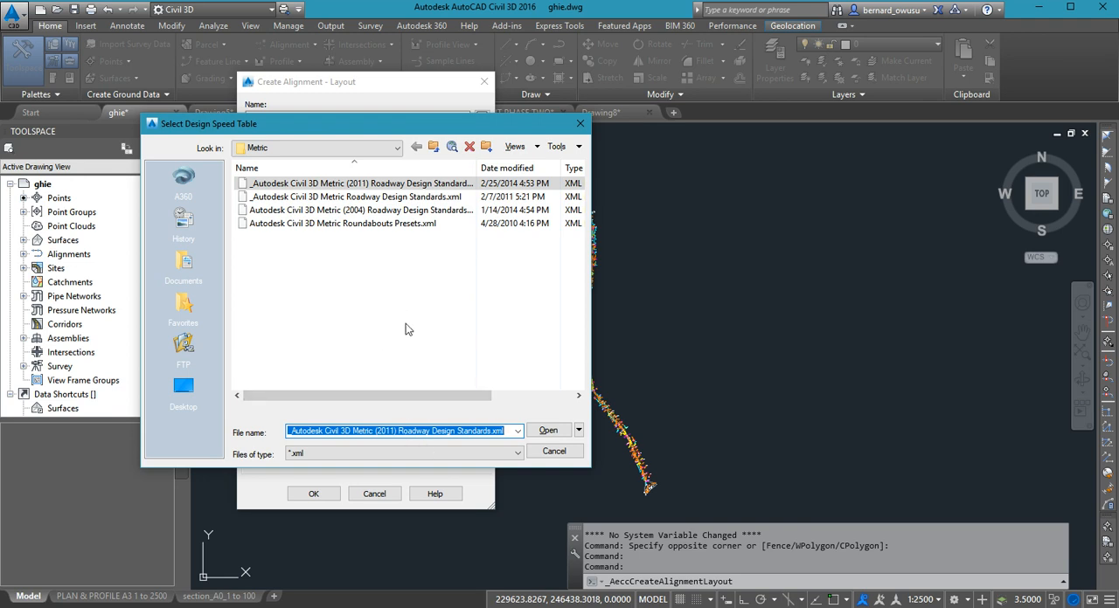
pyautogui.click(384, 149)
pyautogui.scroll(3, 337, 226)
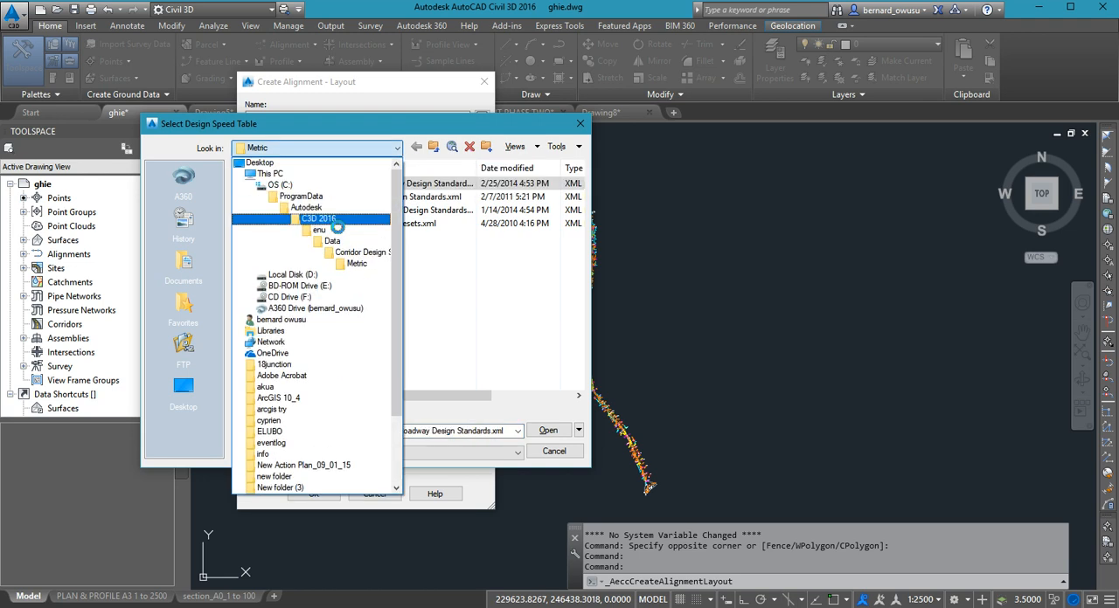
pyautogui.click(349, 183)
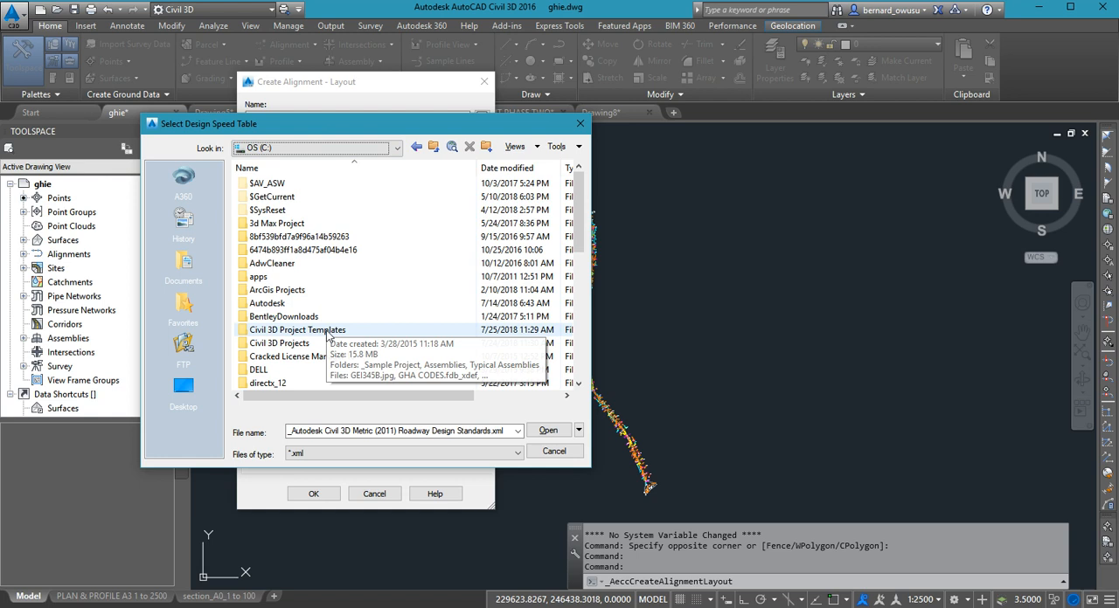
pyautogui.doubleClick(328, 332)
pyautogui.click(339, 226)
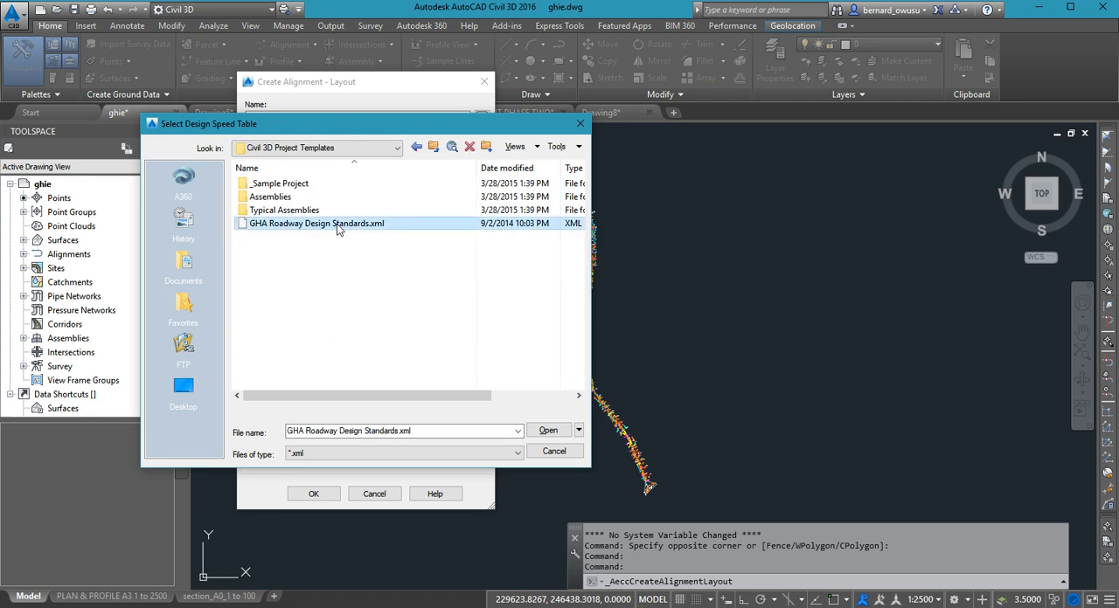
pyautogui.doubleClick(338, 226)
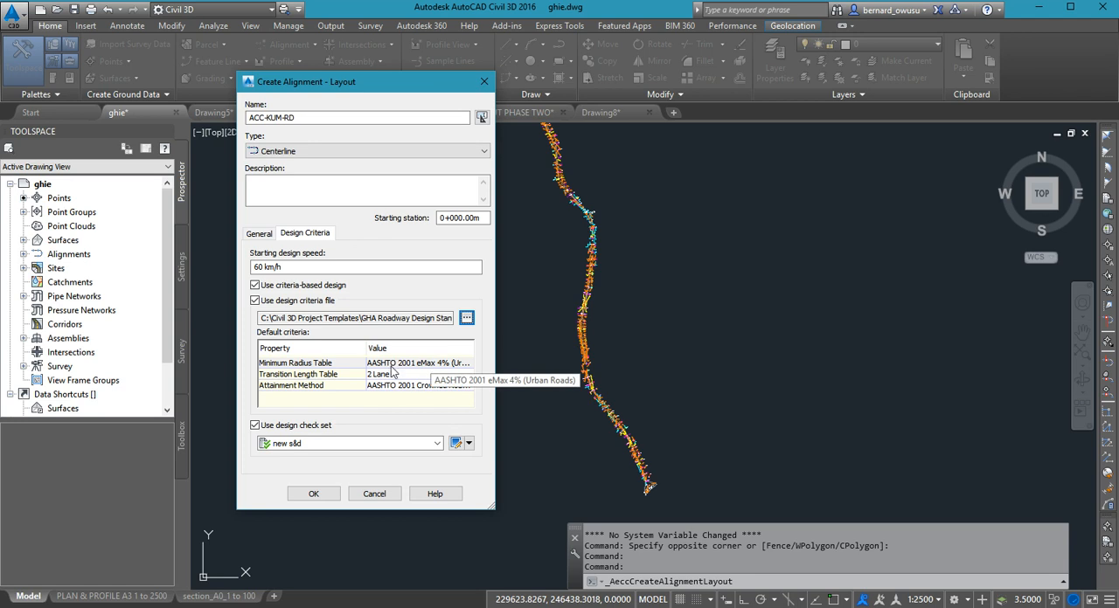
# - Set the default criteria's minimum radius table to GHA eMax 9%
pyautogui.click(469, 367)
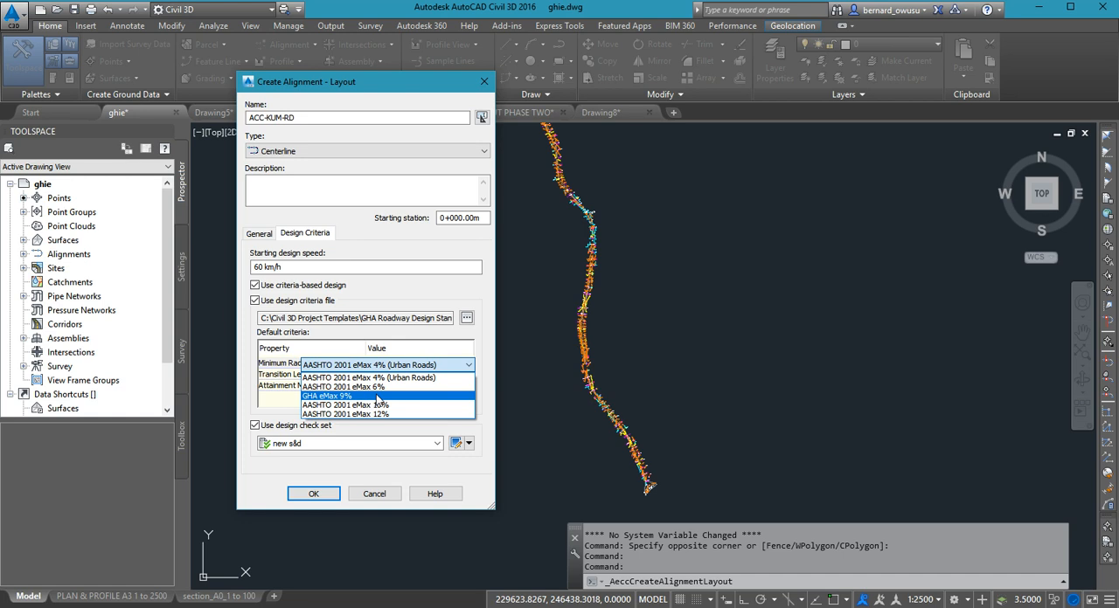
pyautogui.click(378, 396)
pyautogui.click(461, 365)
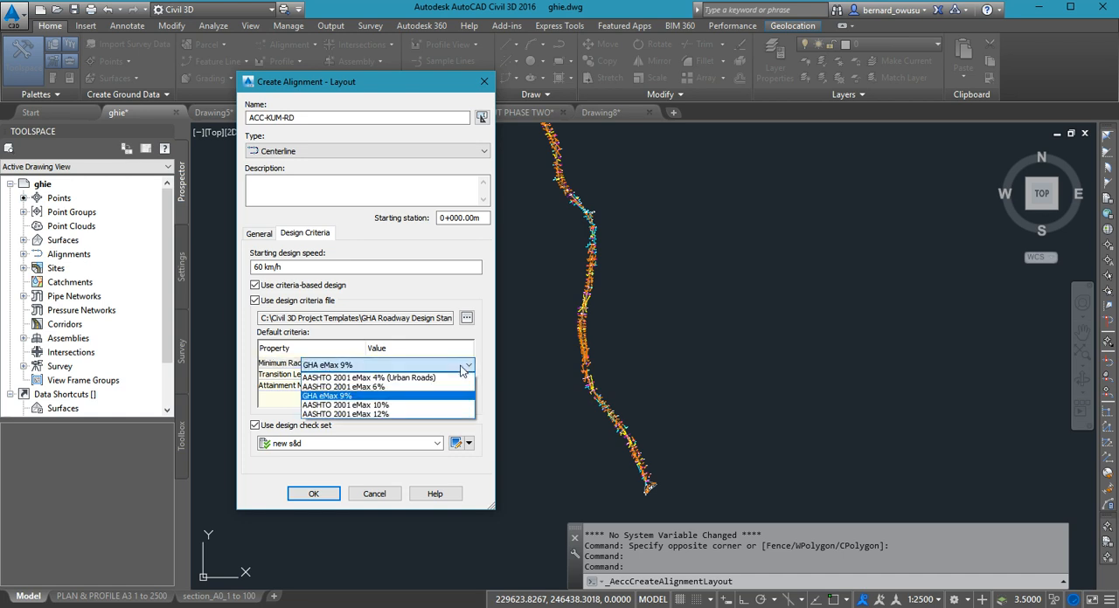
pyautogui.click(324, 398)
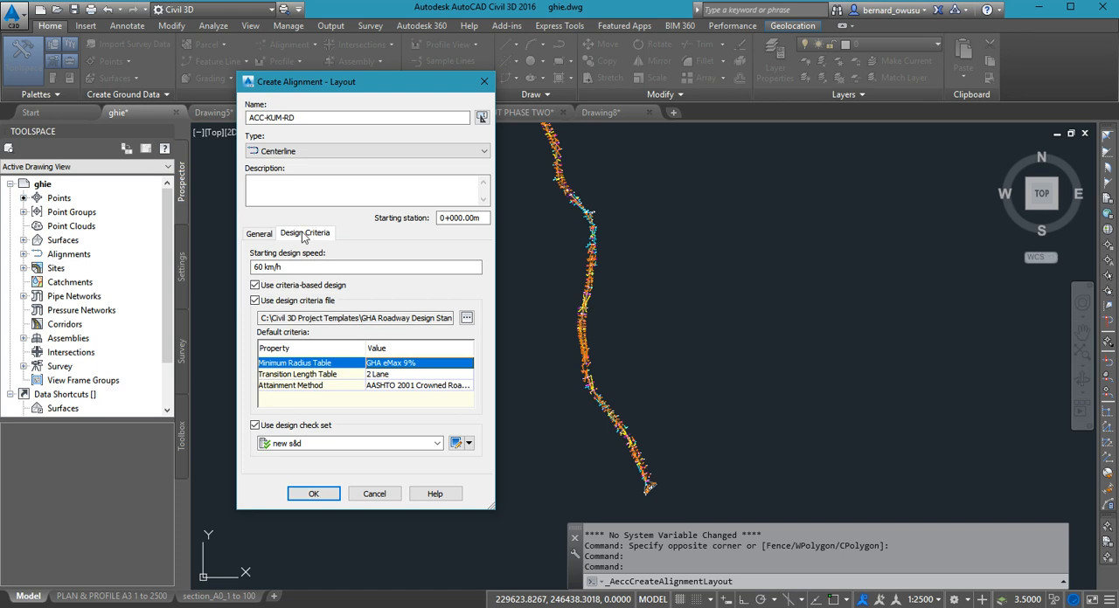
# - Review the alignment's general and design criteria settings, then accept them to start laying out ACC-KUM-RD
pyautogui.click(260, 235)
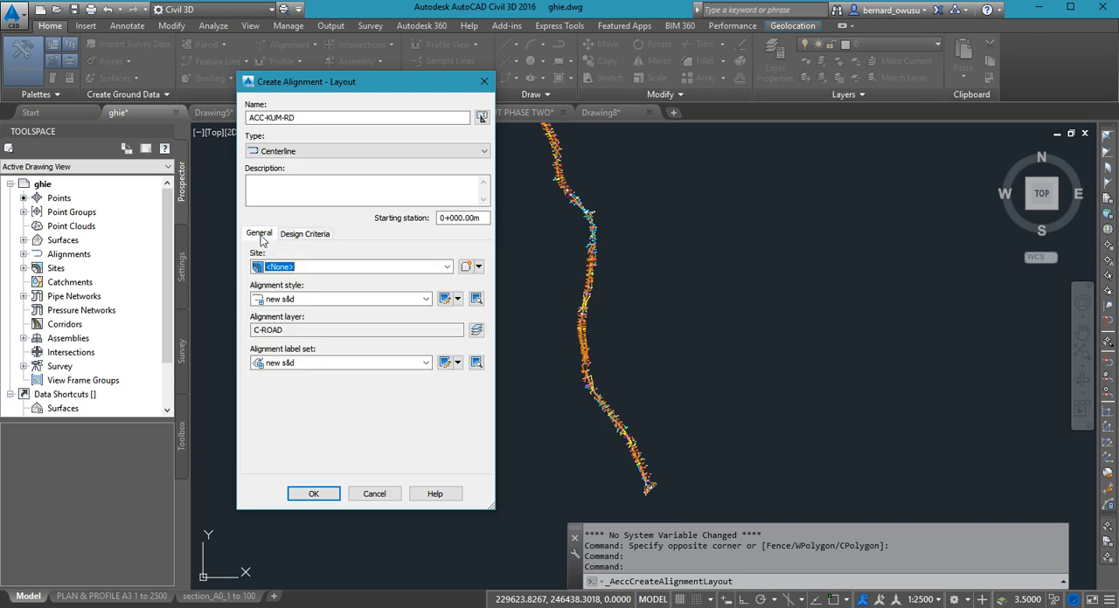
pyautogui.click(294, 236)
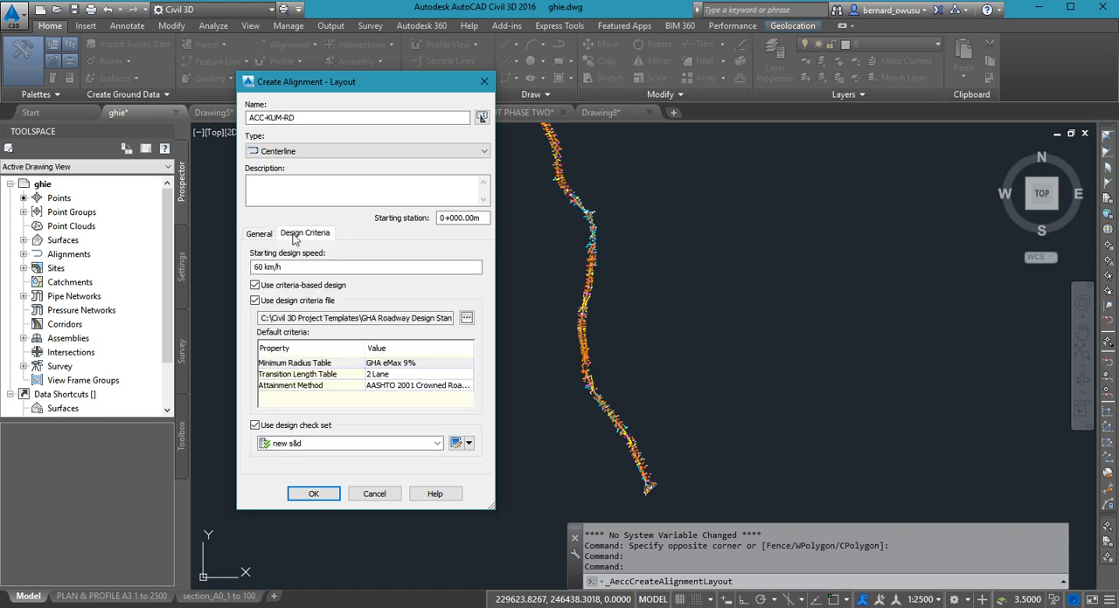
pyautogui.click(259, 234)
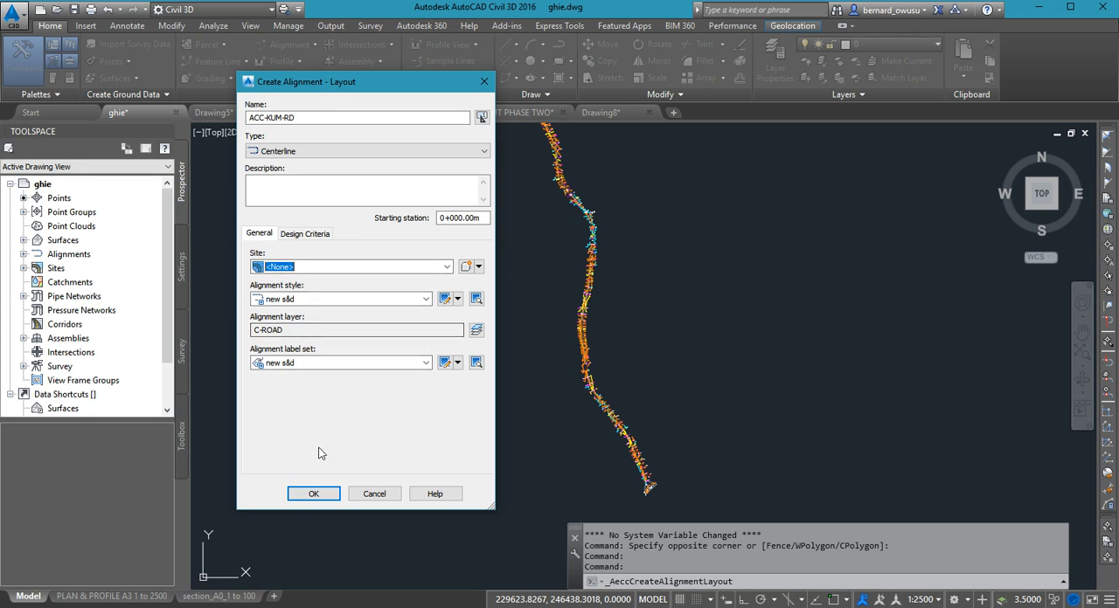
pyautogui.click(307, 234)
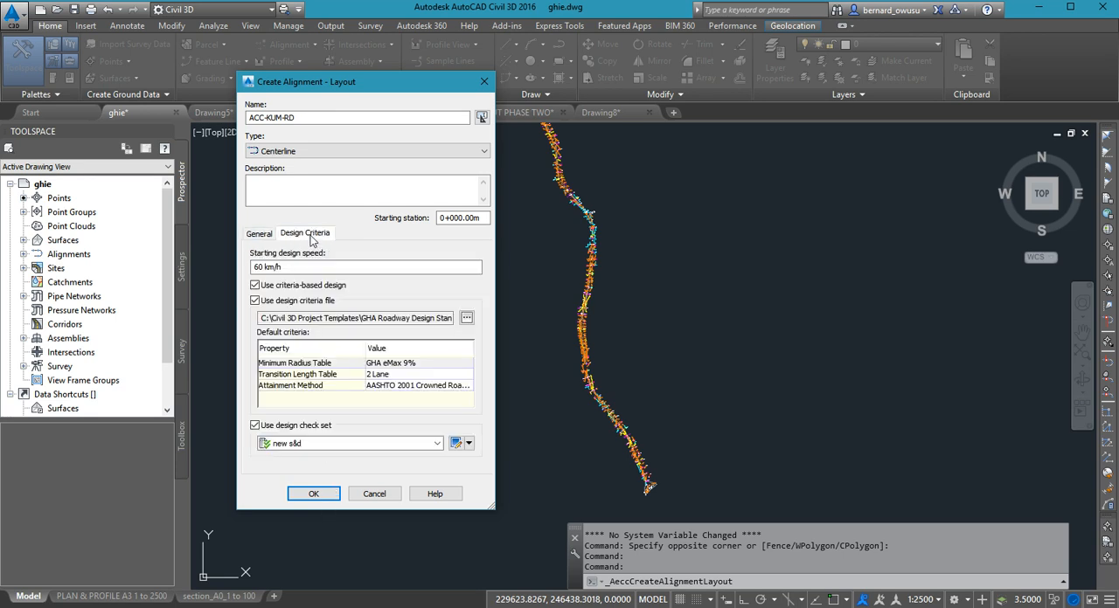
pyautogui.click(313, 495)
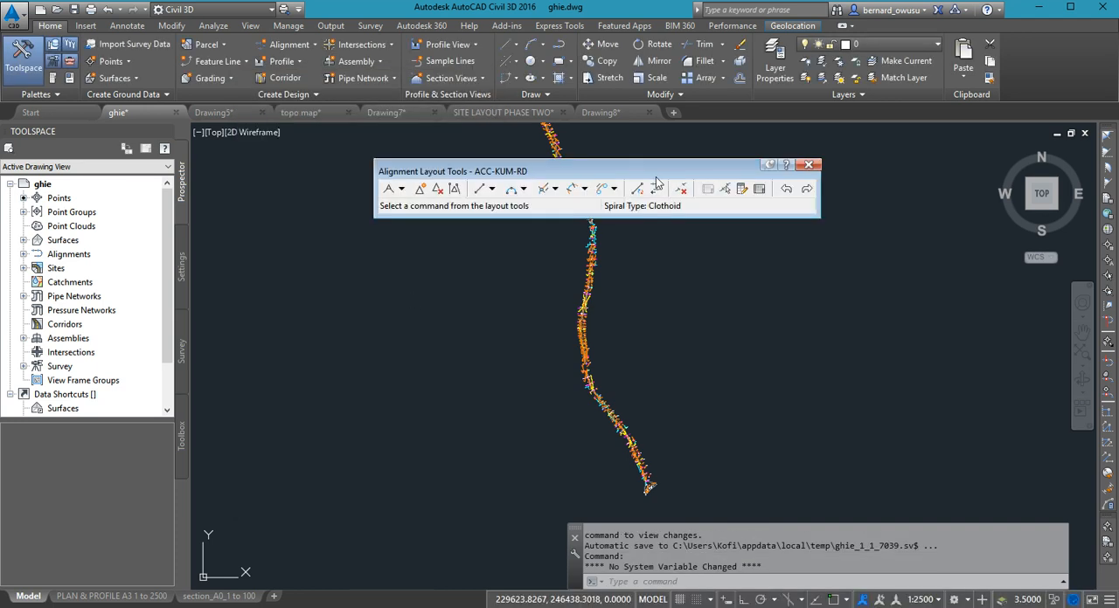
# - Reposition the Alignment Layout Tools window over the upper part of the drawing
pyautogui.moveTo(652, 175); pyautogui.dragTo(564, 175)
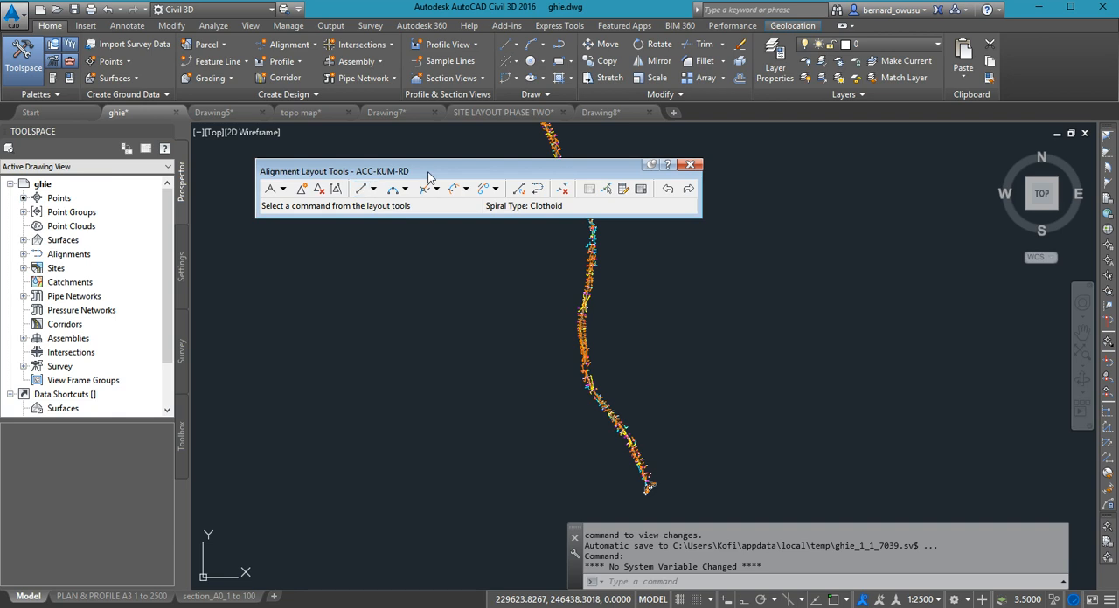
pyautogui.moveTo(430, 173); pyautogui.dragTo(527, 168)
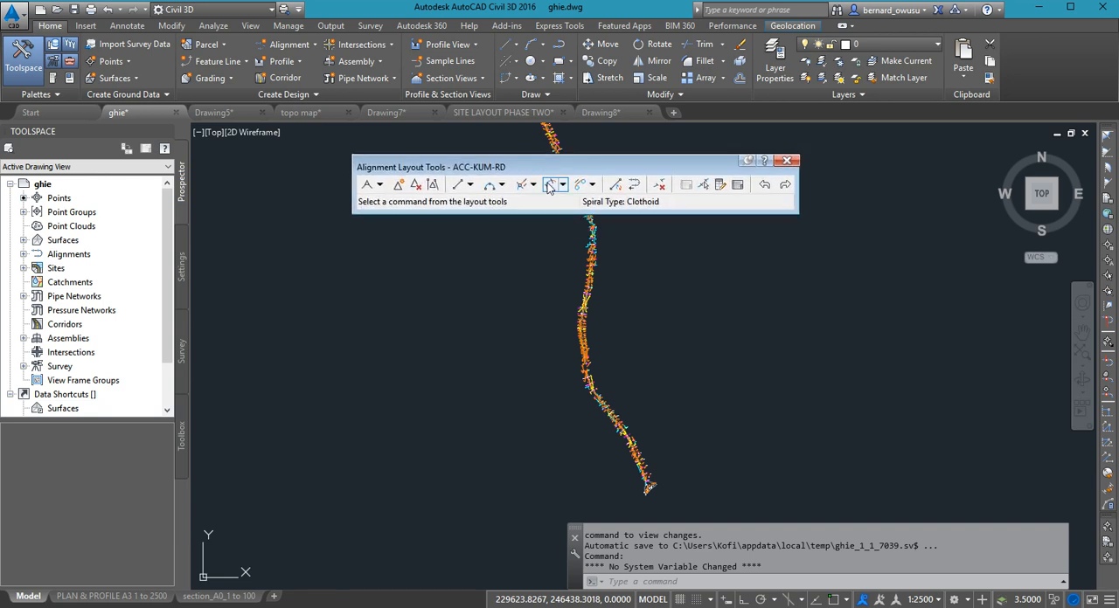
pyautogui.moveTo(564, 171)
pyautogui.mouseDown()
pyautogui.moveTo(493, 171)
pyautogui.moveTo(552, 164)
pyautogui.moveTo(609, 225)
pyautogui.moveTo(651, 220)
pyautogui.moveTo(551, 176)
pyautogui.mouseUp()
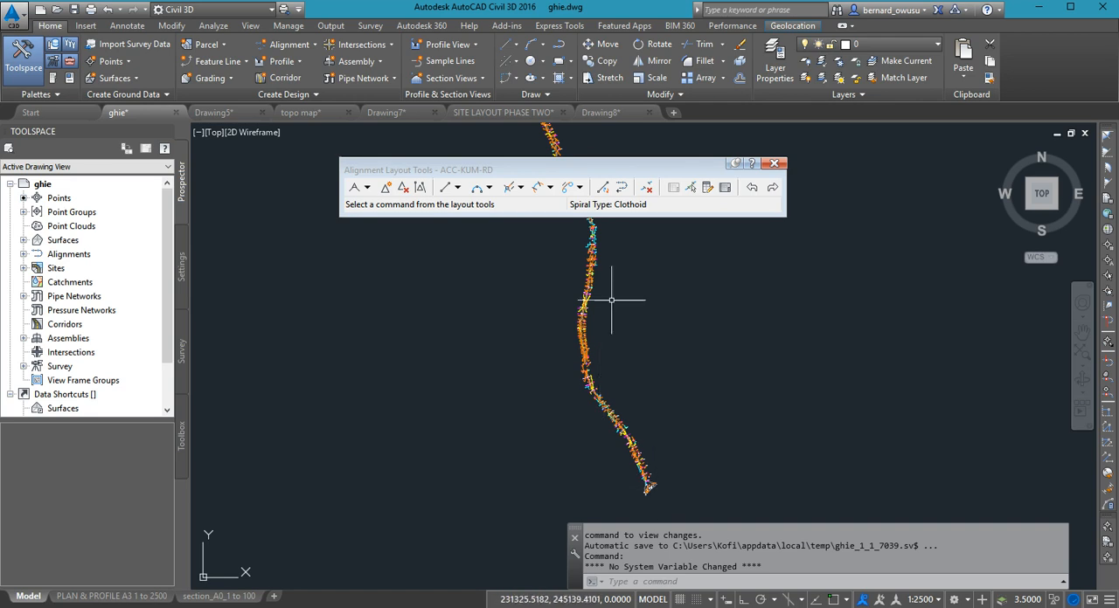
# - Examine the survey points and linework at the southern end of the surveyed road
pyautogui.moveTo(605, 249)
pyautogui.mouseDown(button='middle')
pyautogui.moveTo(617, 346)
pyautogui.moveTo(610, 292)
pyautogui.mouseUp(button='middle')
pyautogui.moveTo(629, 334); pyautogui.dragTo(620, 301, button='middle')
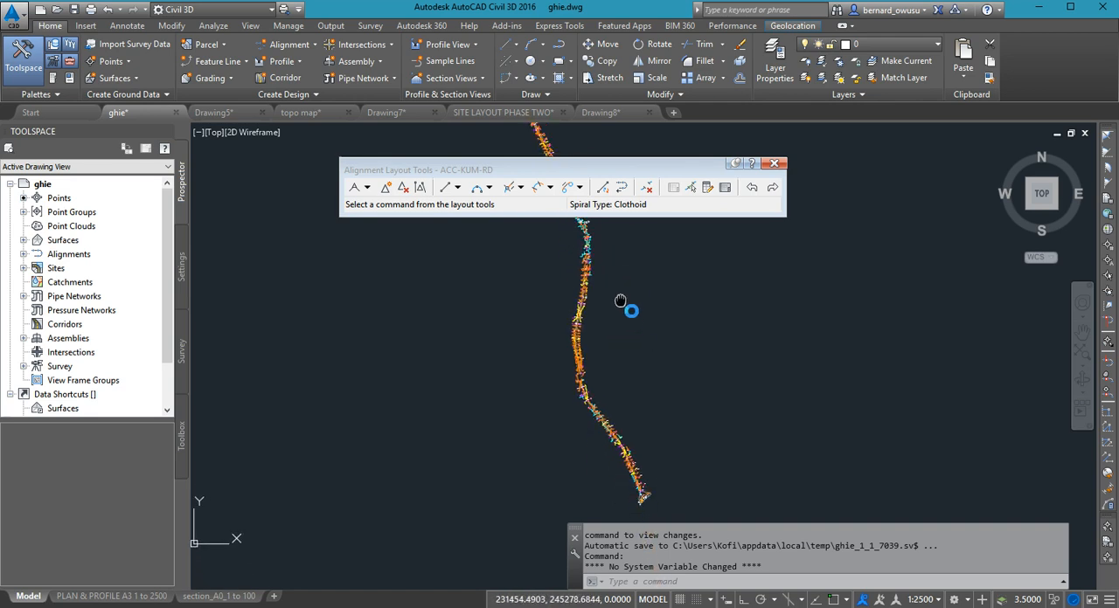
pyautogui.moveTo(573, 344); pyautogui.dragTo(573, 332, button='middle')
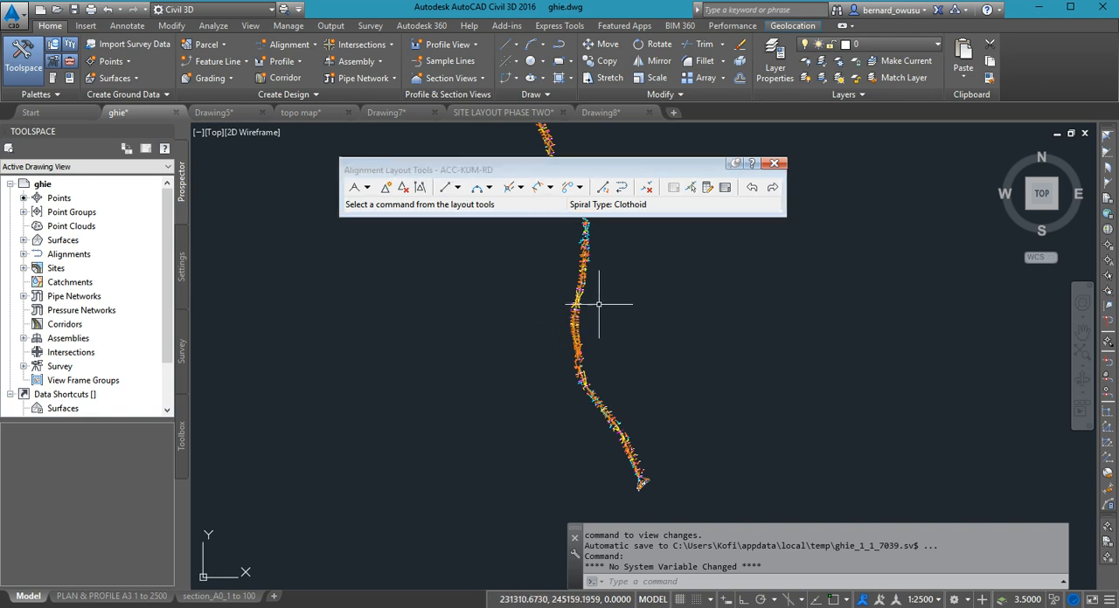
pyautogui.moveTo(691, 484); pyautogui.dragTo(661, 475, button='middle')
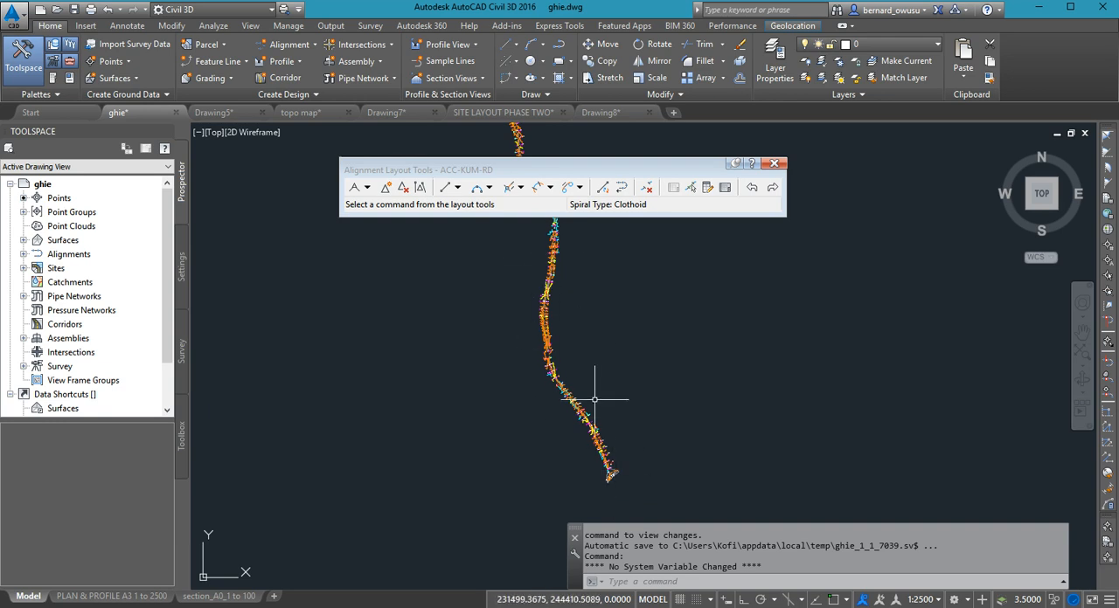
pyautogui.scroll(8, 606, 455)
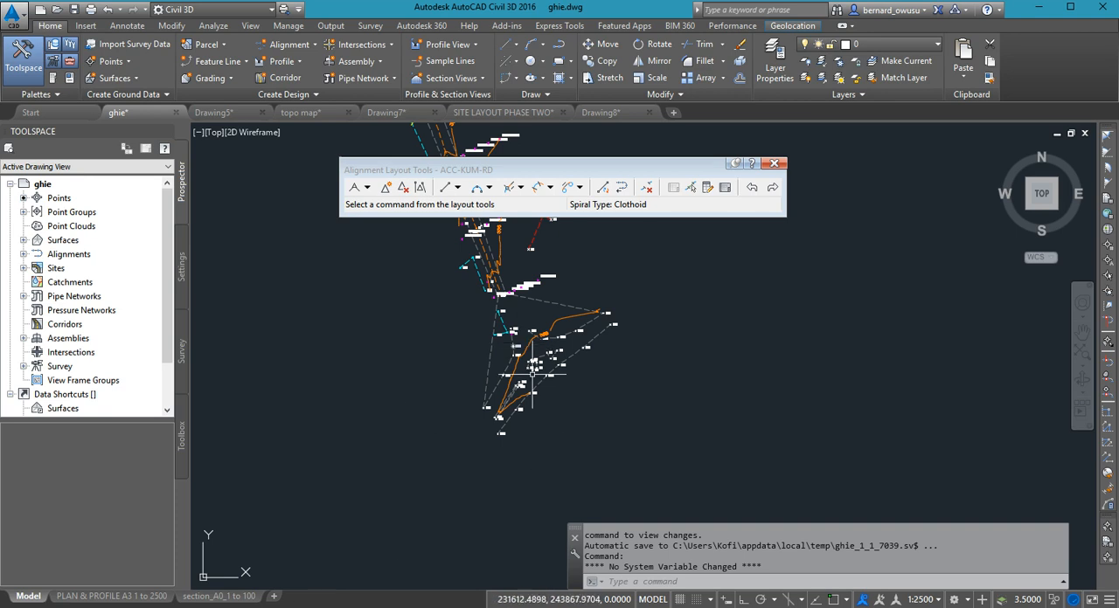
pyautogui.scroll(-2, 549, 378)
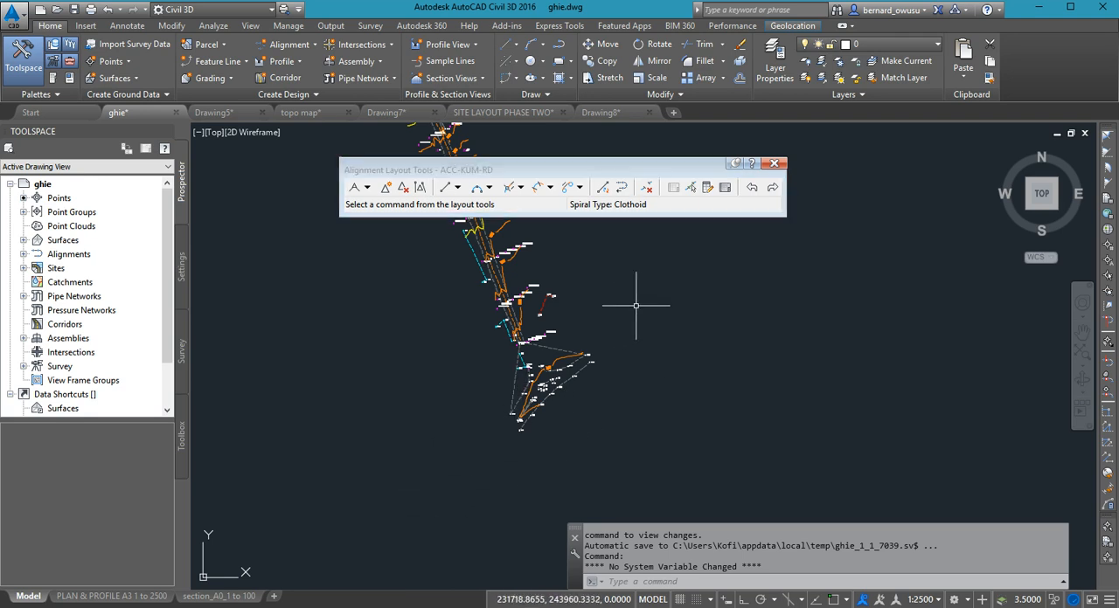
pyautogui.moveTo(640, 303); pyautogui.dragTo(794, 405, button='middle')
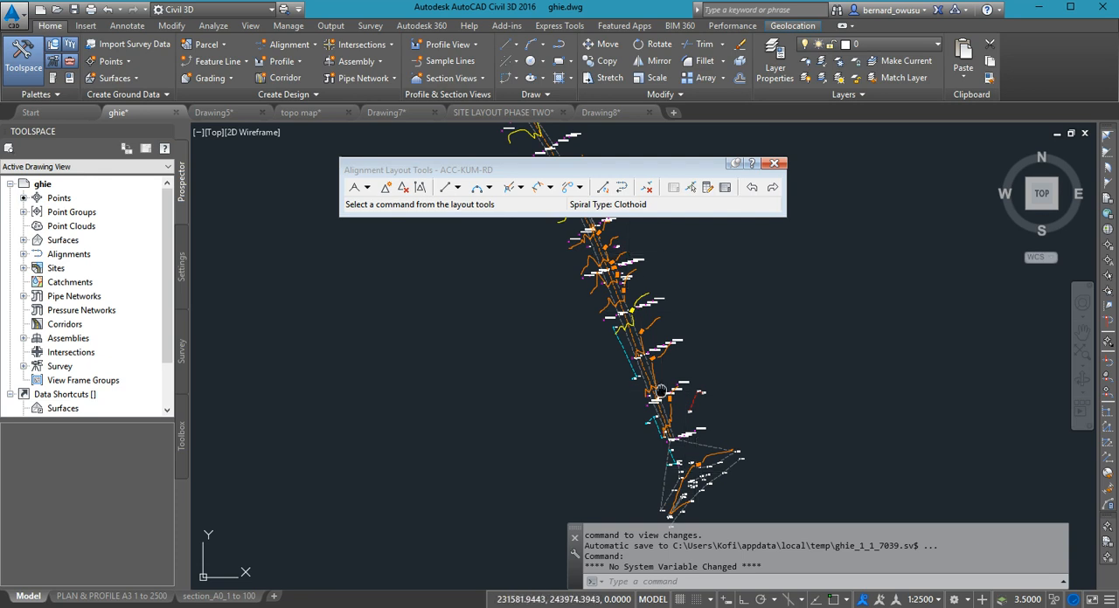
pyautogui.scroll(-2, 622, 324)
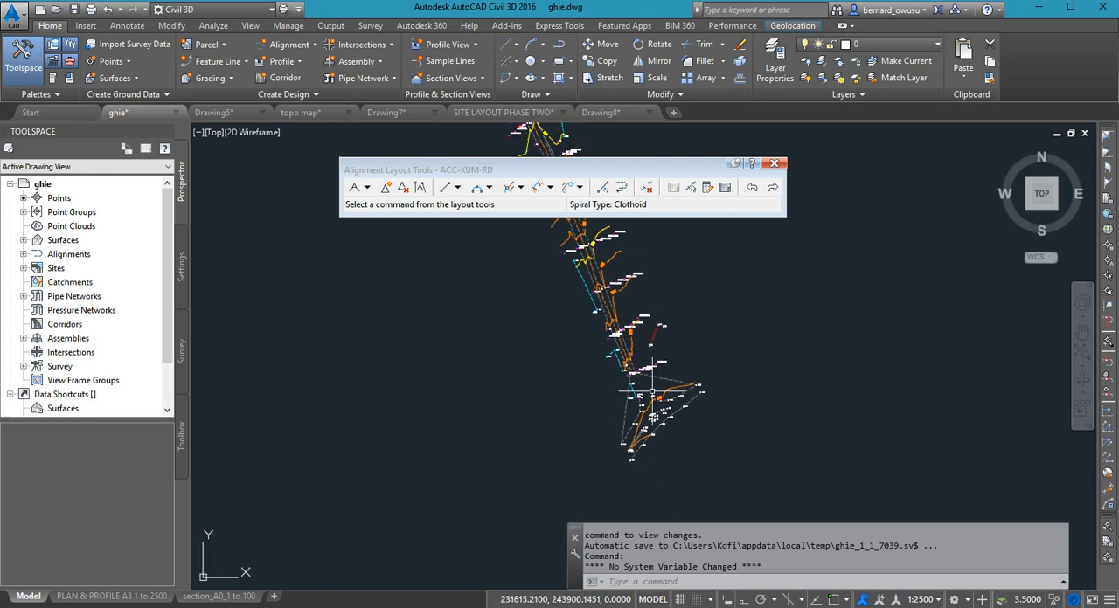
pyautogui.moveTo(651, 423)
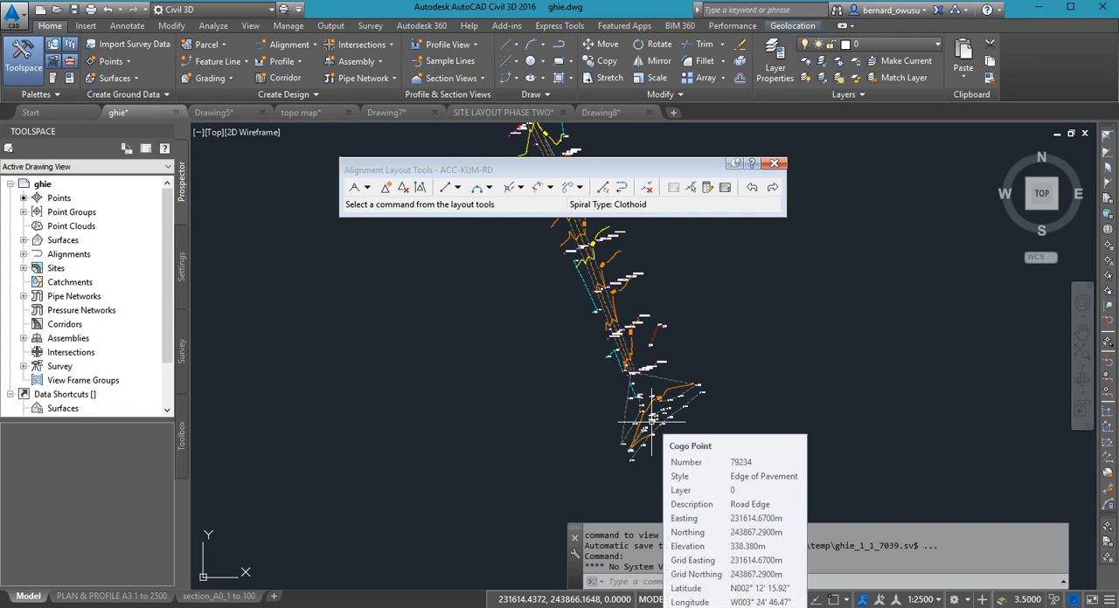
pyautogui.scroll(1, 665, 446)
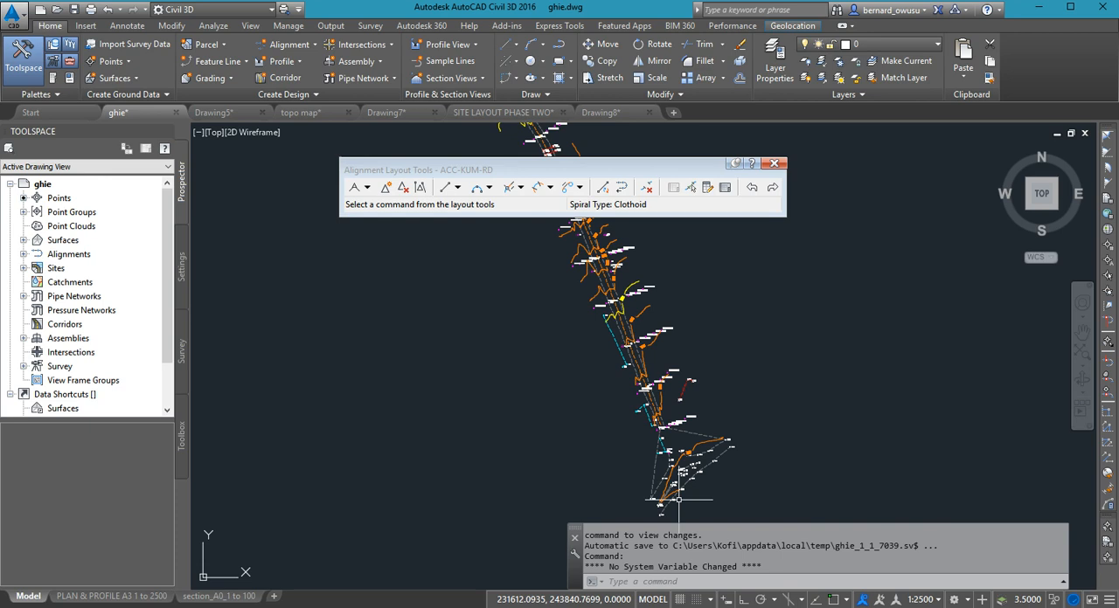
pyautogui.moveTo(767, 467); pyautogui.dragTo(739, 442, button='middle')
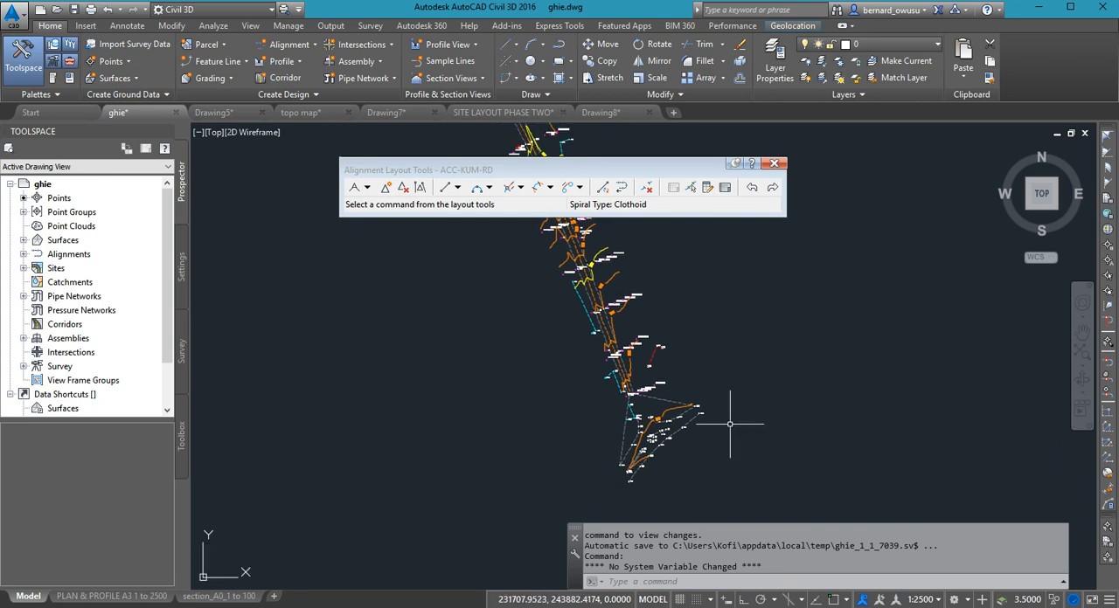
pyautogui.scroll(-2, 708, 501)
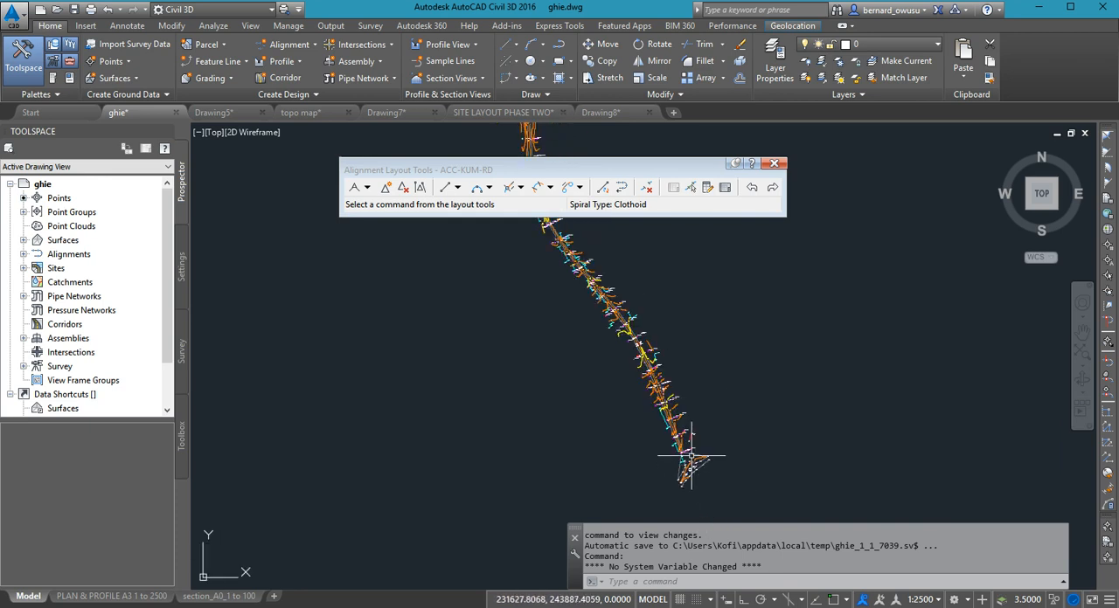
pyautogui.scroll(3, 662, 446)
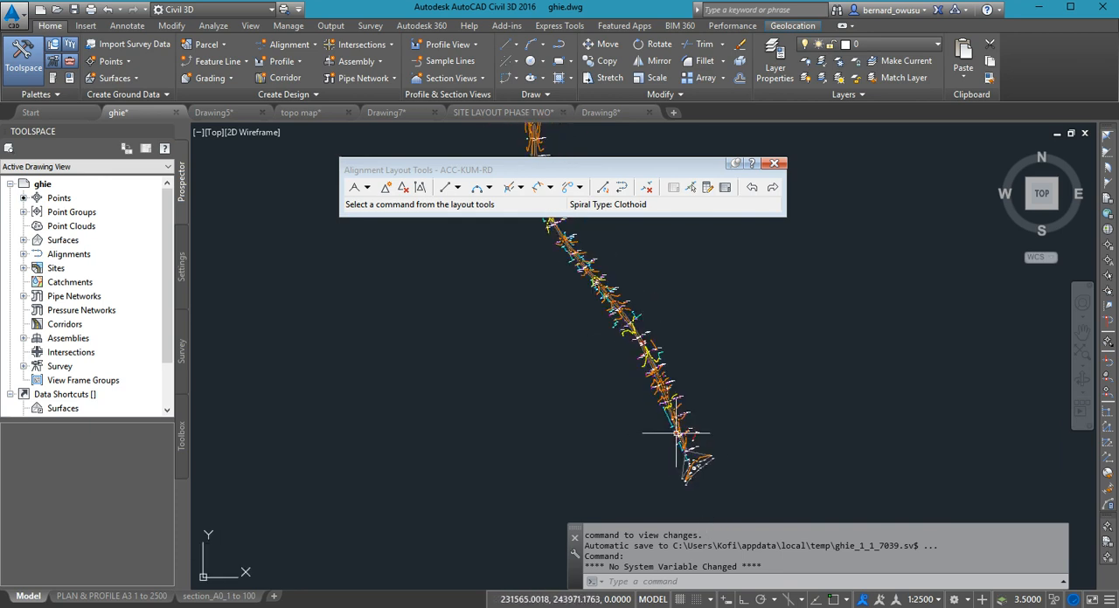
# - Examine the full course of the surveyed road and its bends between the southern and northern ends
pyautogui.moveTo(511, 172); pyautogui.dragTo(536, 178)
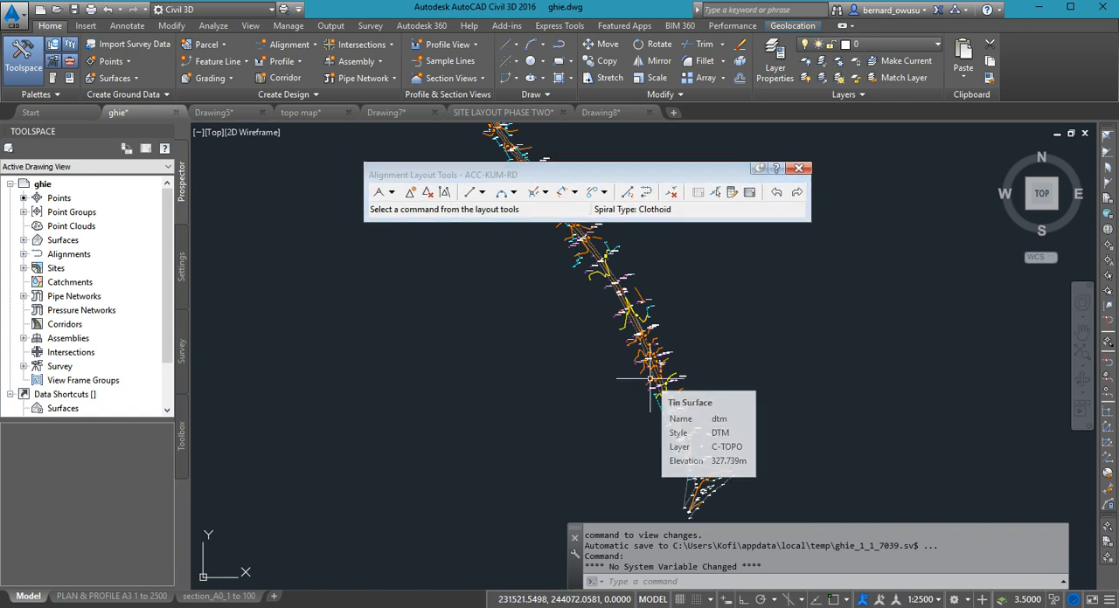
pyautogui.scroll(-2, 749, 465)
pyautogui.scroll(-4, 750, 465)
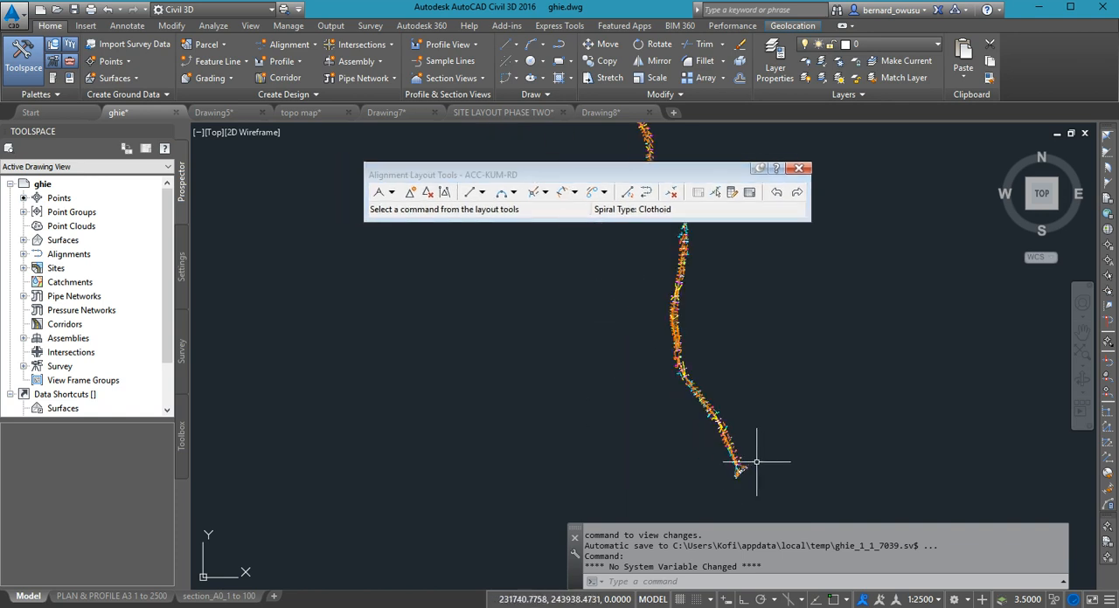
pyautogui.scroll(-2, 757, 460)
pyautogui.moveTo(787, 419); pyautogui.dragTo(507, 425, button='middle')
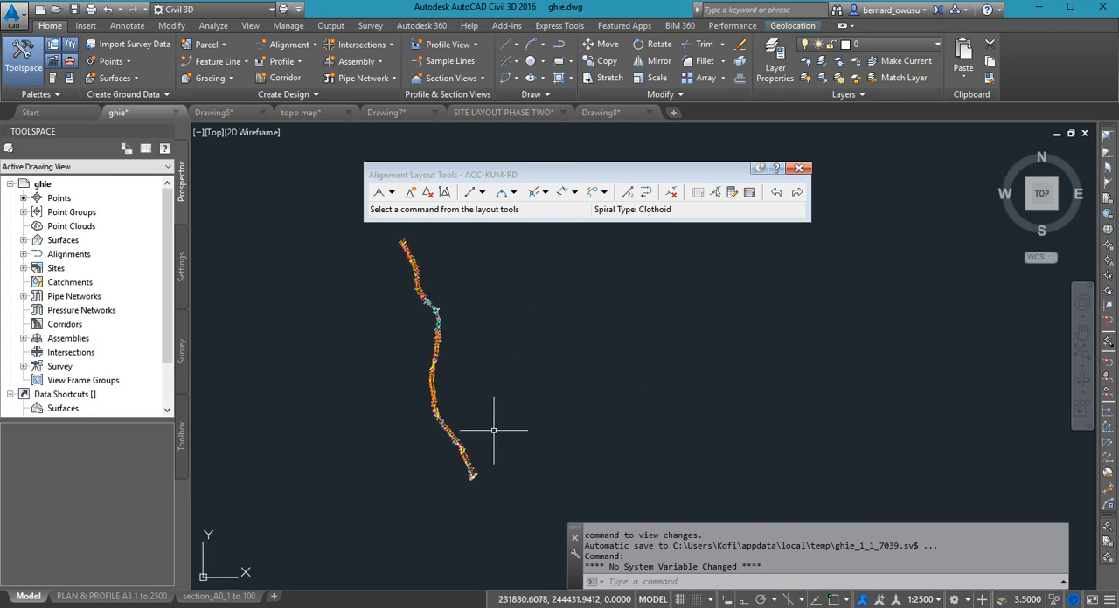
pyautogui.scroll(2, 467, 481)
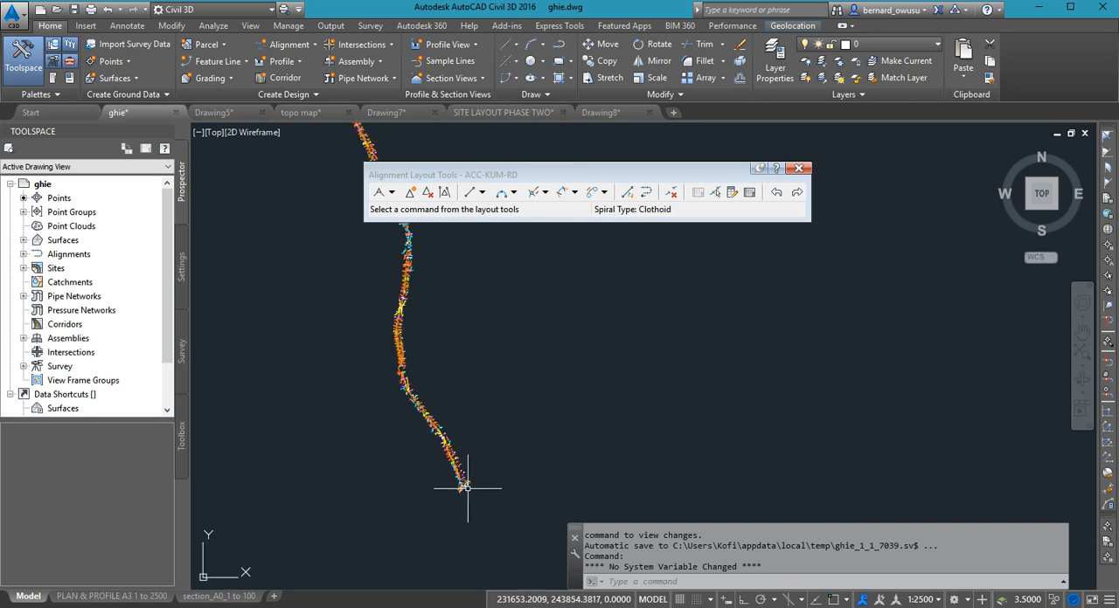
pyautogui.moveTo(465, 485)
pyautogui.mouseDown(button='middle')
pyautogui.moveTo(467, 530)
pyautogui.moveTo(487, 533)
pyautogui.mouseUp(button='middle')
pyautogui.scroll(-1, 486, 533)
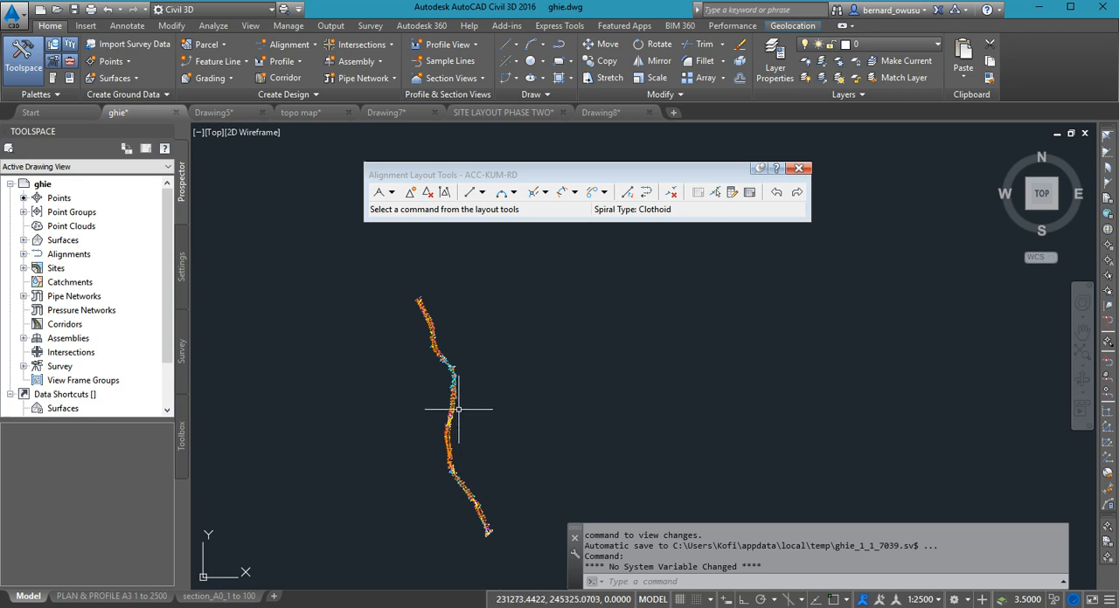
pyautogui.moveTo(455, 404)
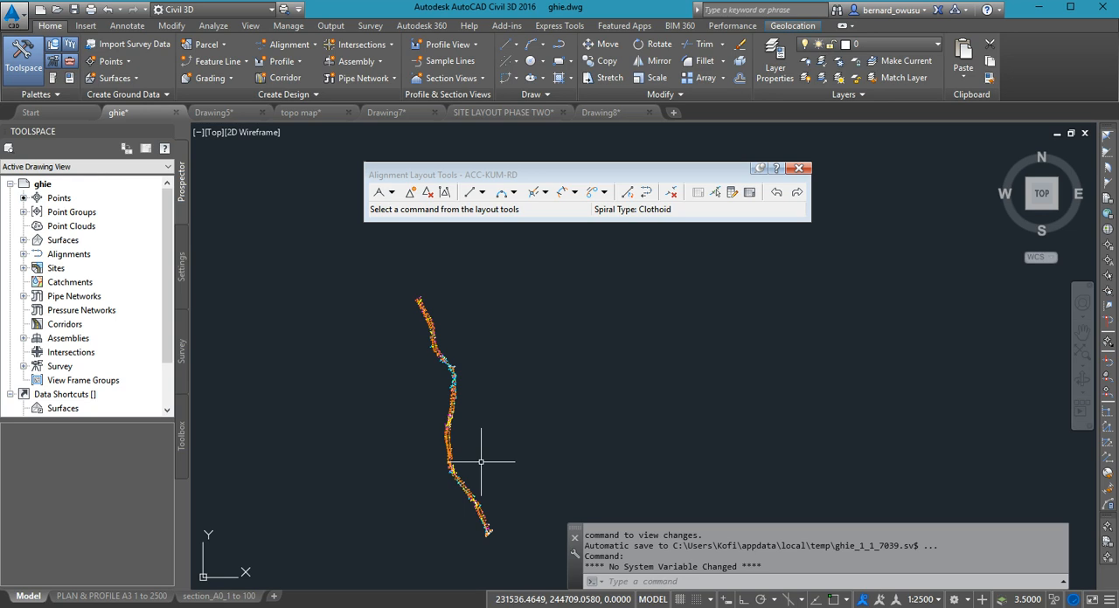
pyautogui.moveTo(524, 487); pyautogui.dragTo(569, 432, button='middle')
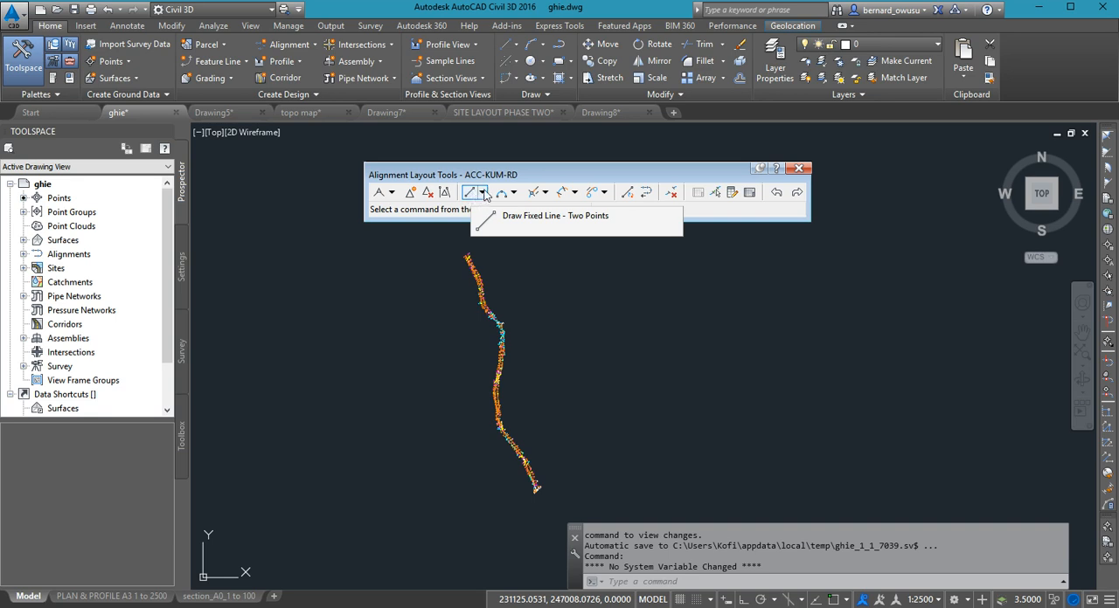
# - Start a two-point fixed line at the road junction on the southern end of the survey, at about 231616, 243877
pyautogui.click(483, 193)
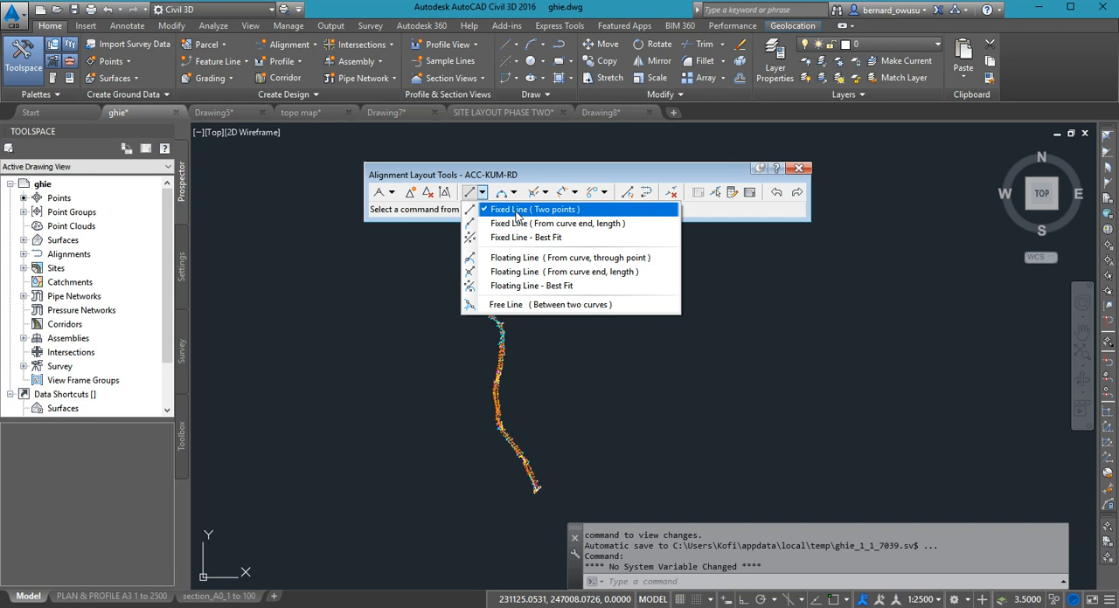
pyautogui.click(516, 212)
pyautogui.moveTo(571, 404); pyautogui.dragTo(582, 370, button='middle')
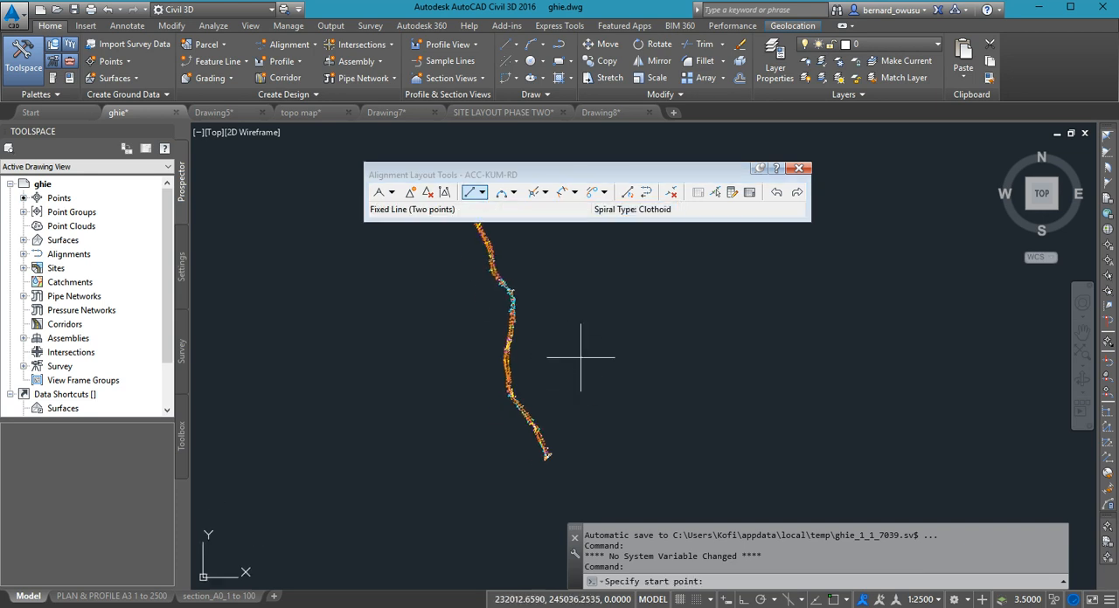
pyautogui.scroll(2, 569, 444)
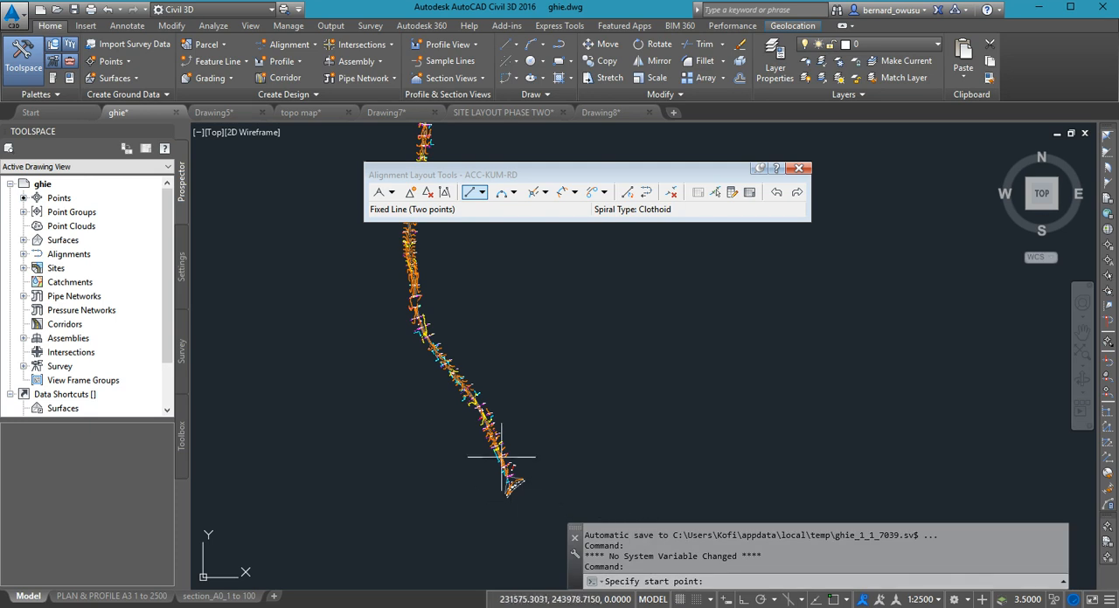
pyautogui.moveTo(537, 387); pyautogui.dragTo(613, 406, button='middle')
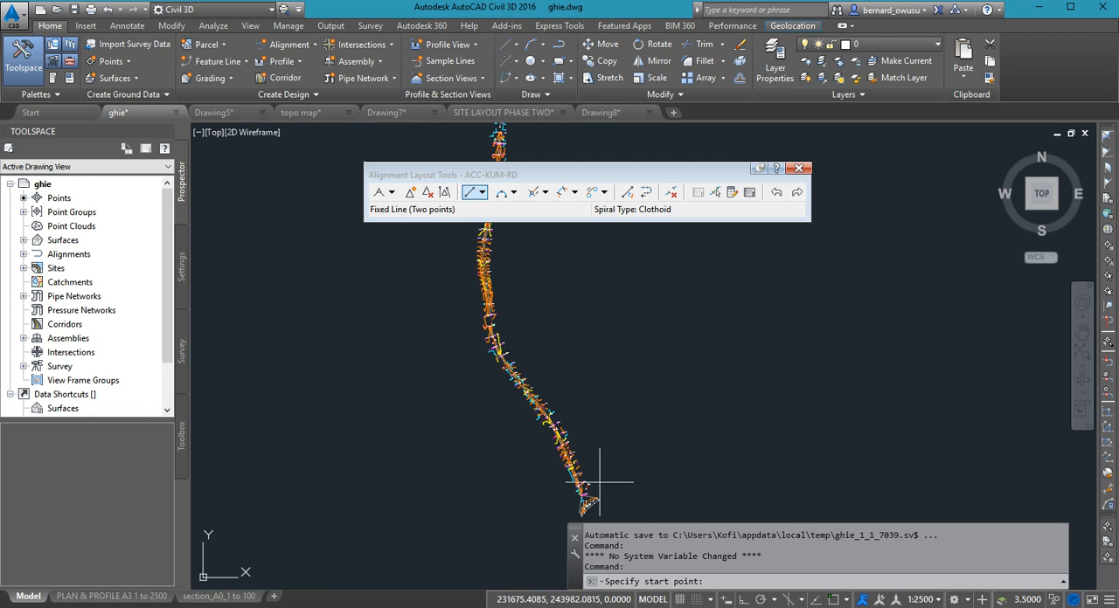
pyautogui.scroll(2, 599, 479)
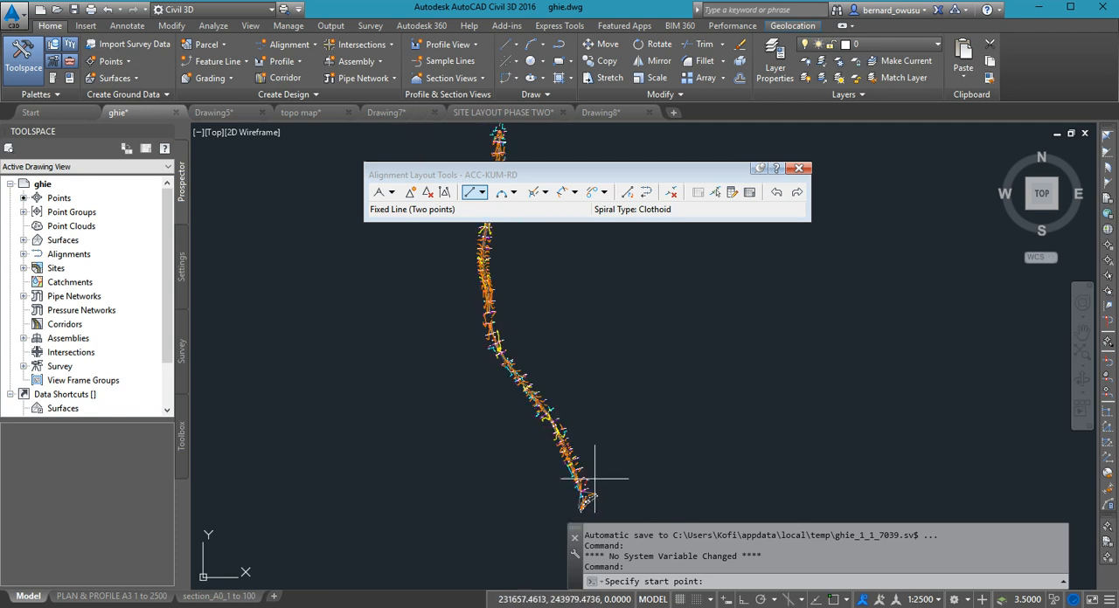
pyautogui.scroll(2, 584, 486)
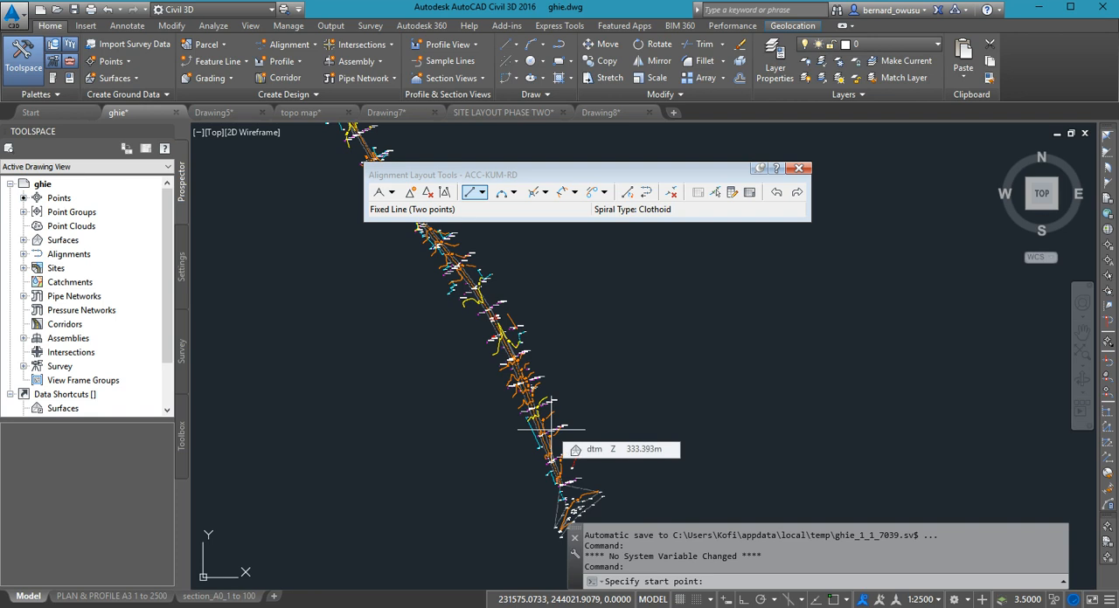
pyautogui.scroll(-2, 551, 430)
pyautogui.moveTo(560, 383); pyautogui.dragTo(607, 531, button='middle')
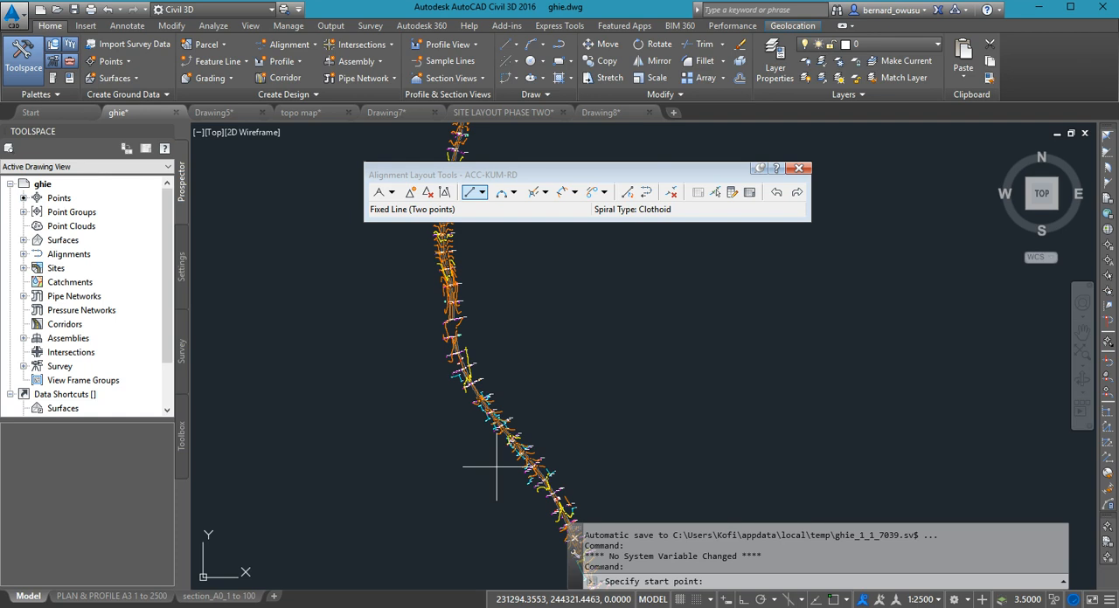
pyautogui.moveTo(499, 333); pyautogui.dragTo(501, 289, button='middle')
pyautogui.moveTo(531, 403); pyautogui.dragTo(541, 320, button='middle')
pyautogui.scroll(5, 594, 477)
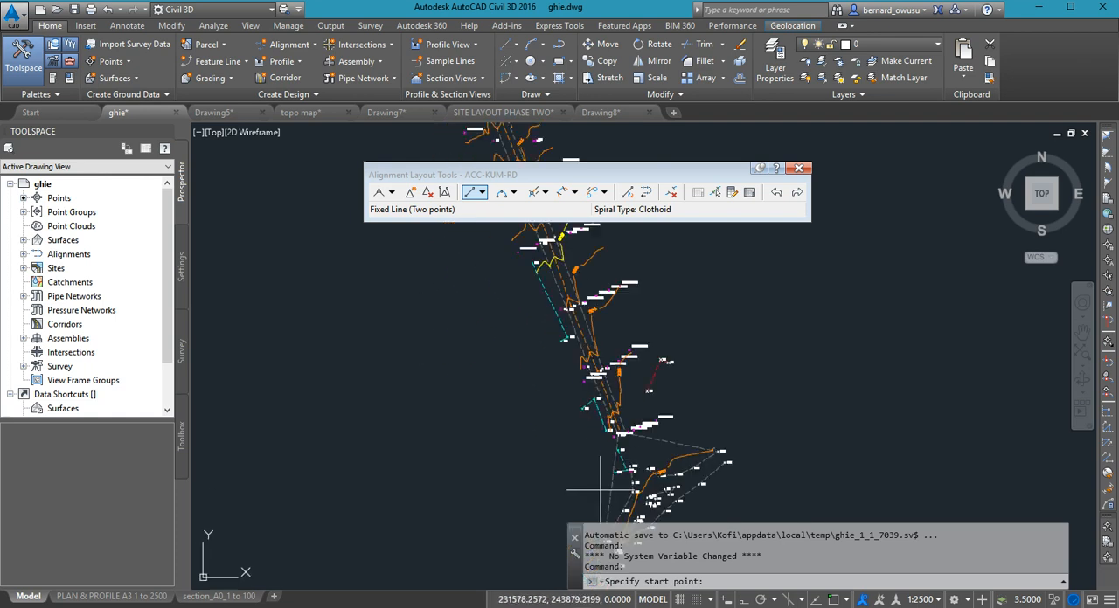
pyautogui.scroll(2, 619, 492)
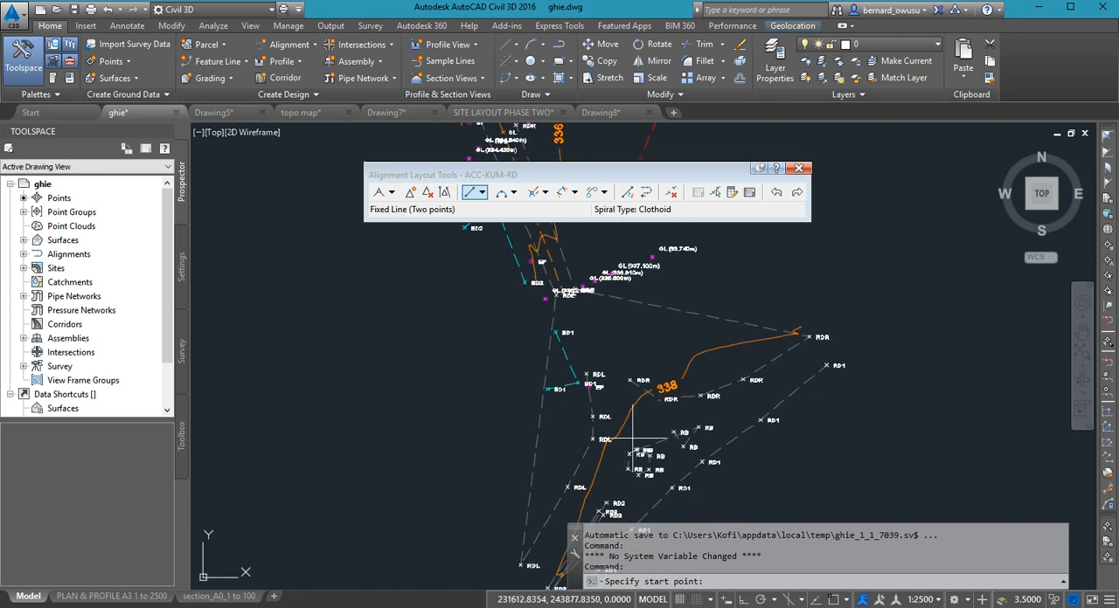
pyautogui.scroll(2, 644, 457)
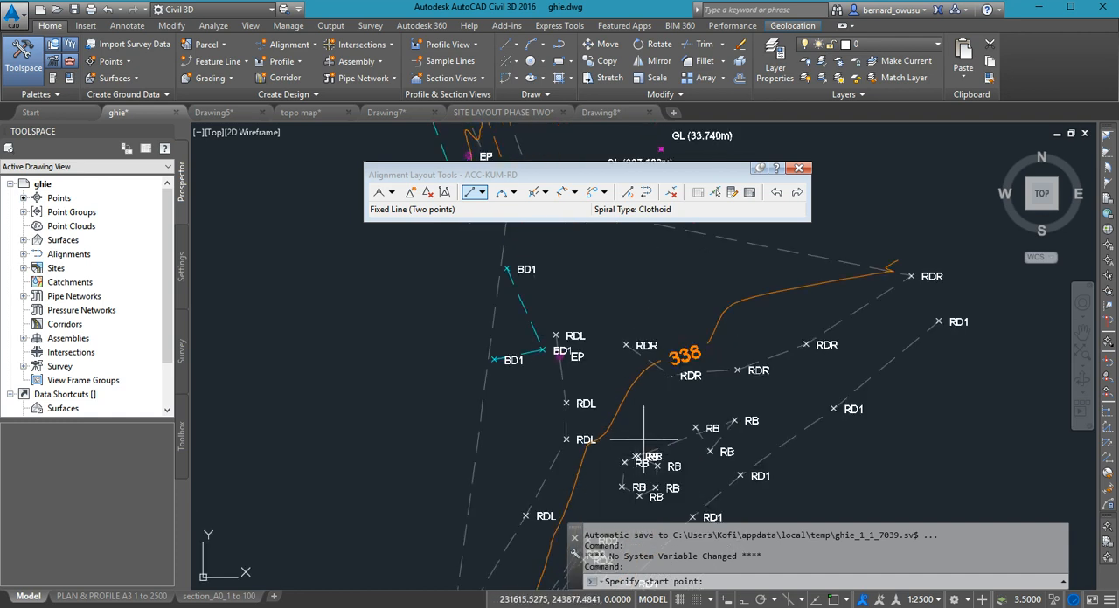
pyautogui.click(645, 440)
# - End the first fixed-line tangent along the surveyed road just past its first slight bend, at about 231422, 244351
pyautogui.scroll(-4, 621, 456)
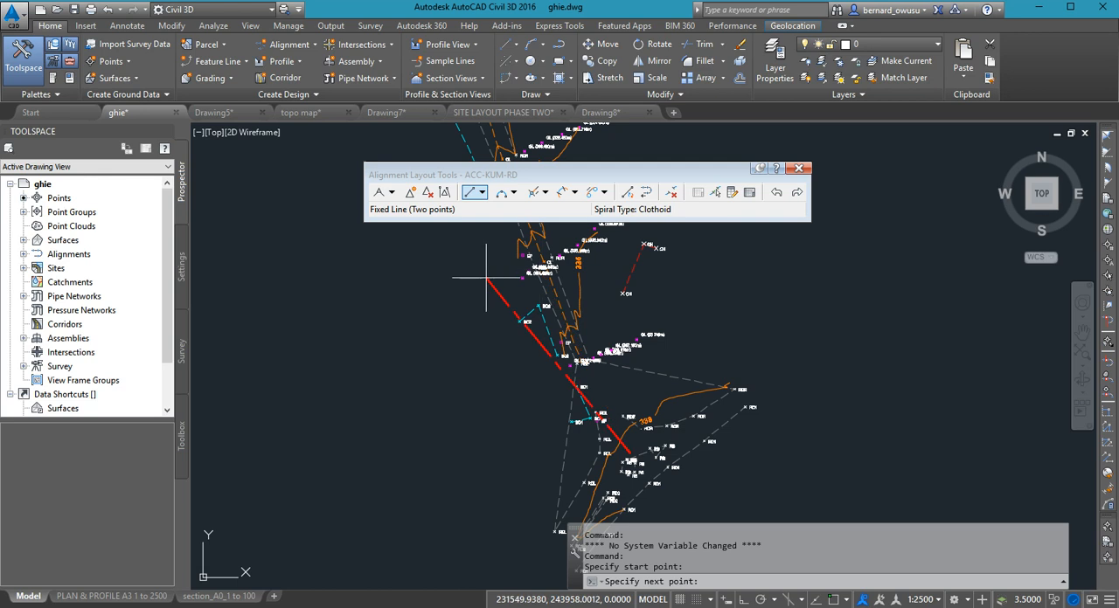
pyautogui.moveTo(667, 291); pyautogui.dragTo(674, 338, button='middle')
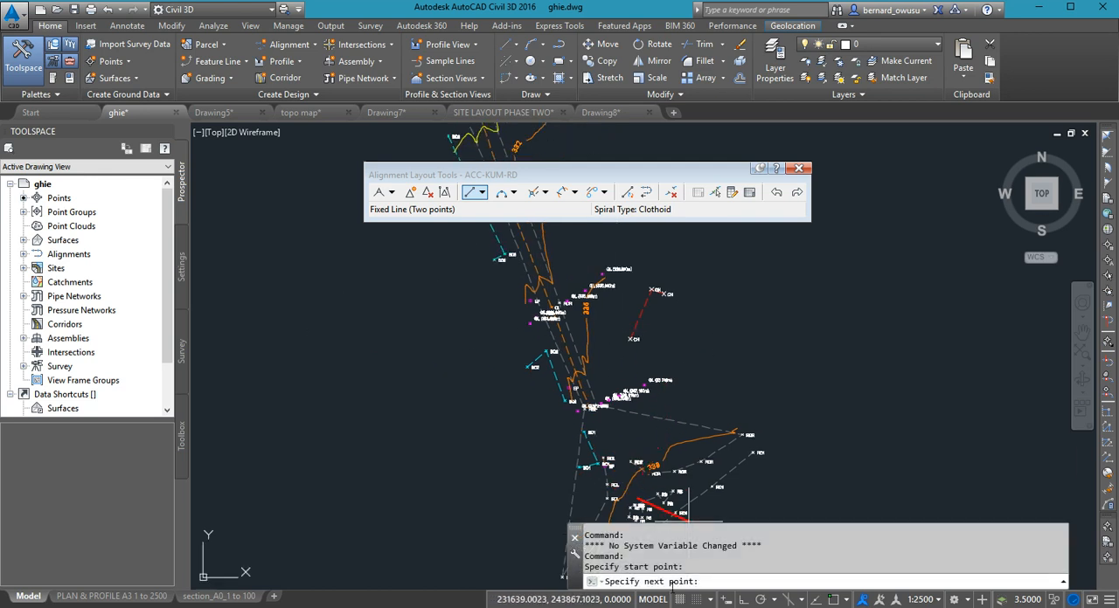
pyautogui.scroll(-3, 673, 428)
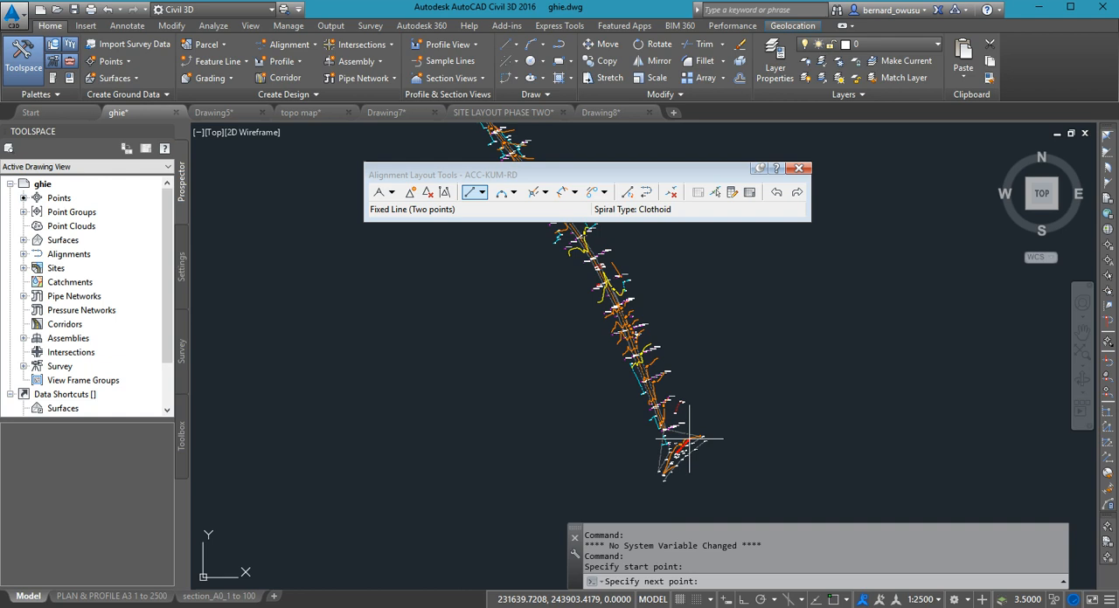
pyautogui.scroll(3, 598, 282)
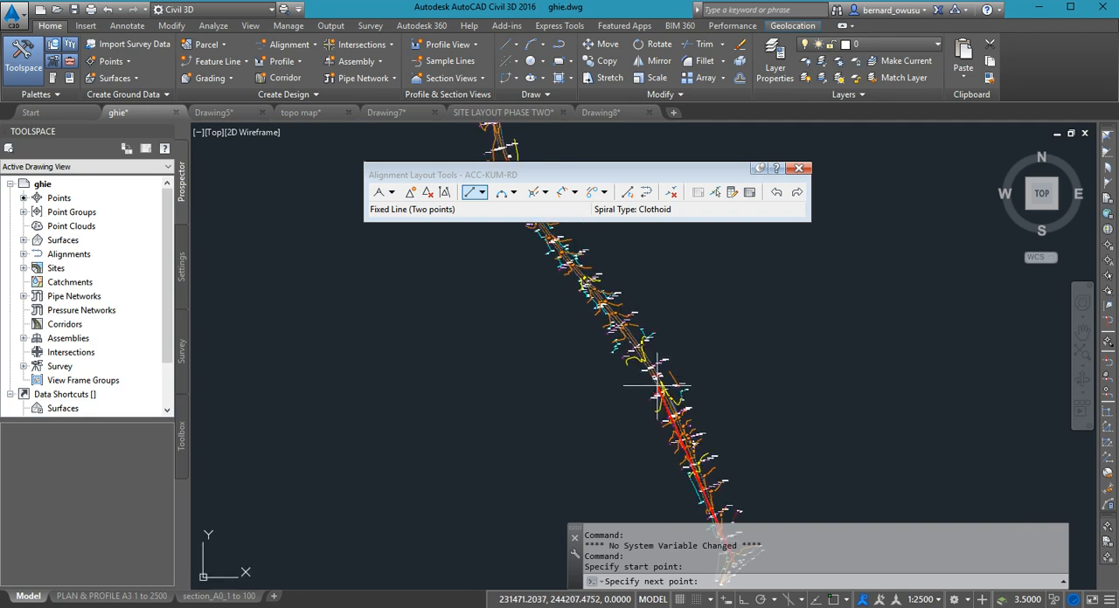
pyautogui.moveTo(562, 279)
pyautogui.mouseDown(button='middle')
pyautogui.moveTo(603, 347)
pyautogui.moveTo(653, 333)
pyautogui.moveTo(670, 269)
pyautogui.mouseUp(button='middle')
pyautogui.scroll(2, 699, 301)
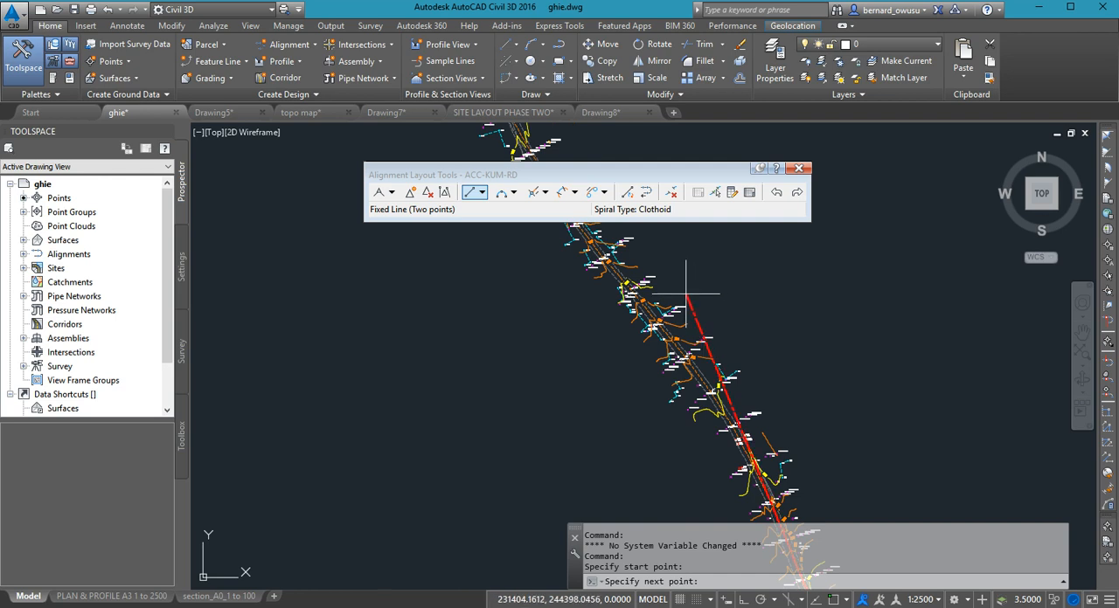
pyautogui.moveTo(734, 457)
pyautogui.mouseDown(button='middle')
pyautogui.moveTo(756, 361)
pyautogui.moveTo(749, 380)
pyautogui.mouseUp(button='middle')
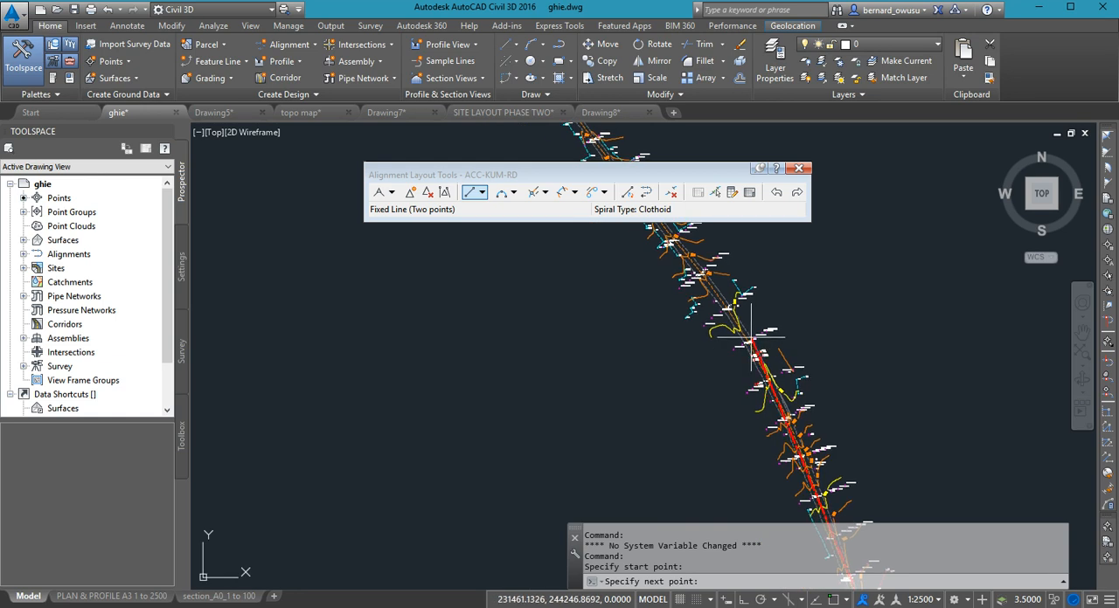
pyautogui.moveTo(750, 337); pyautogui.dragTo(769, 427, button='middle')
pyautogui.scroll(-1, 785, 464)
pyautogui.moveTo(794, 469); pyautogui.dragTo(829, 428, button='middle')
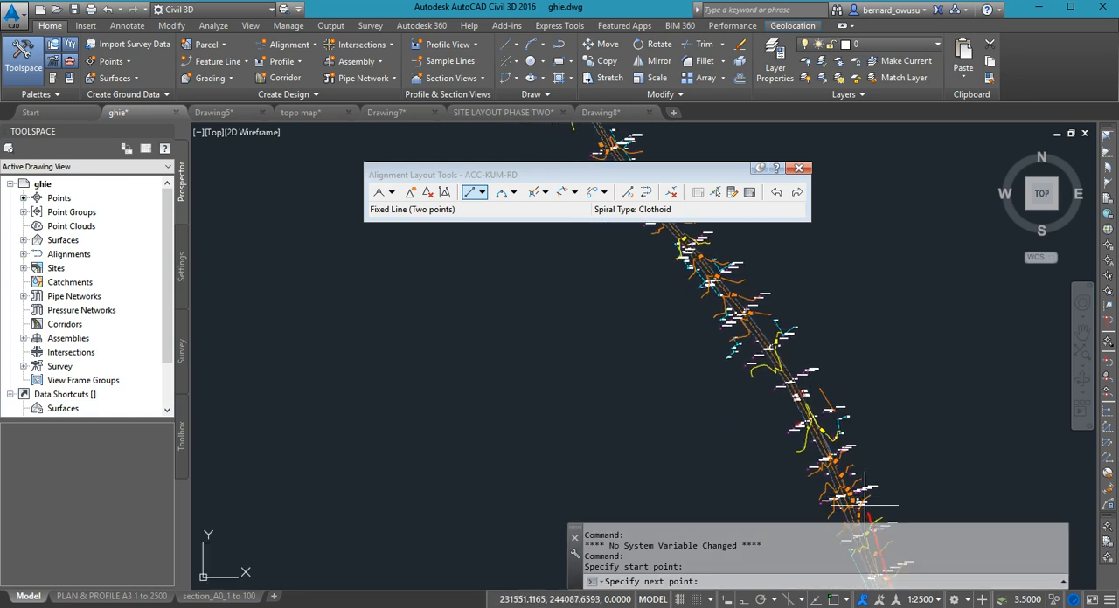
pyautogui.scroll(-1, 833, 463)
pyautogui.scroll(-1, 750, 442)
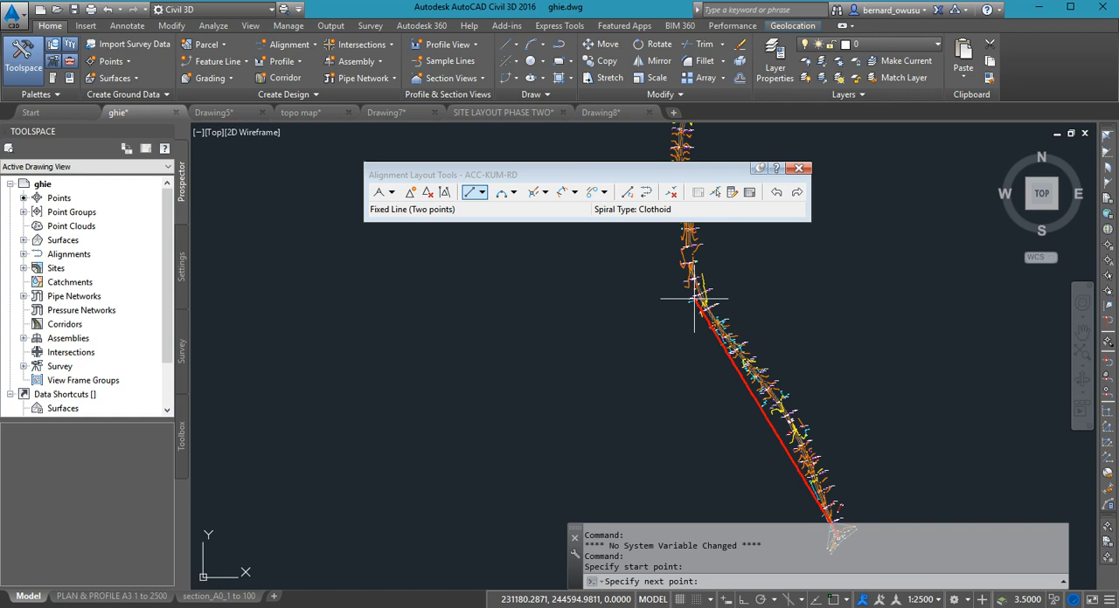
pyautogui.moveTo(781, 370); pyautogui.dragTo(773, 279, button='middle')
pyautogui.scroll(1, 774, 279)
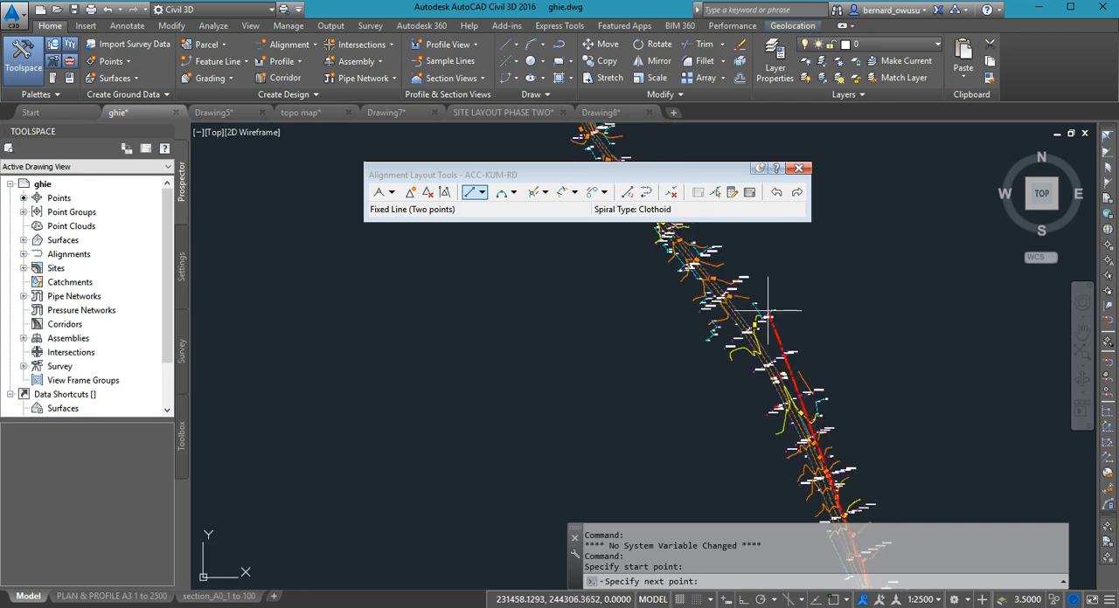
pyautogui.click(739, 273)
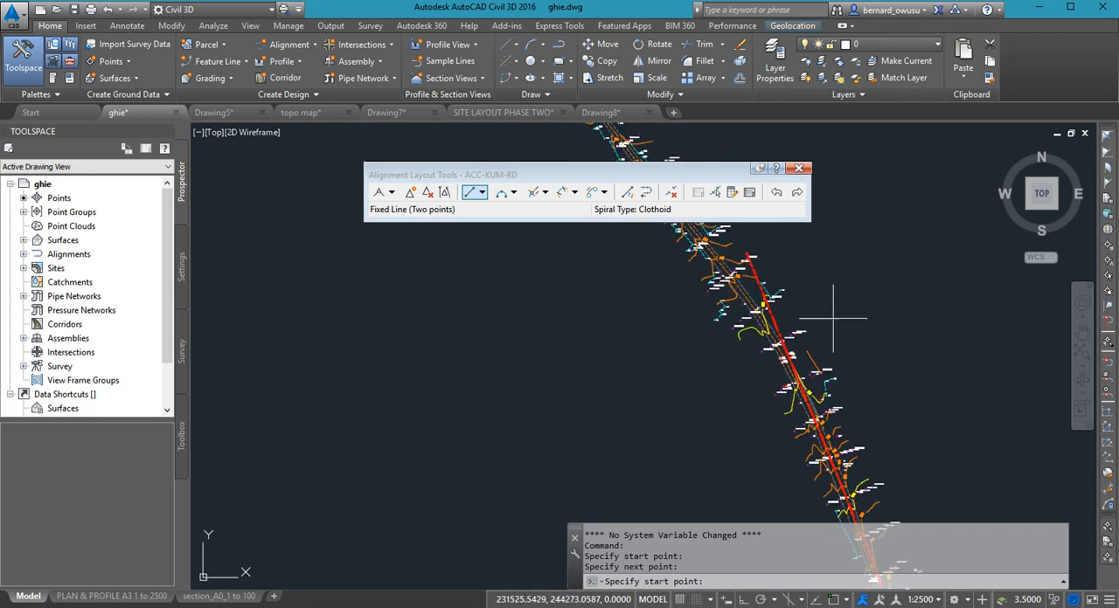
# - Examine how the first tangent follows the surveyed road between its southern start point and its northern end
pyautogui.moveTo(812, 304); pyautogui.dragTo(825, 382, button='middle')
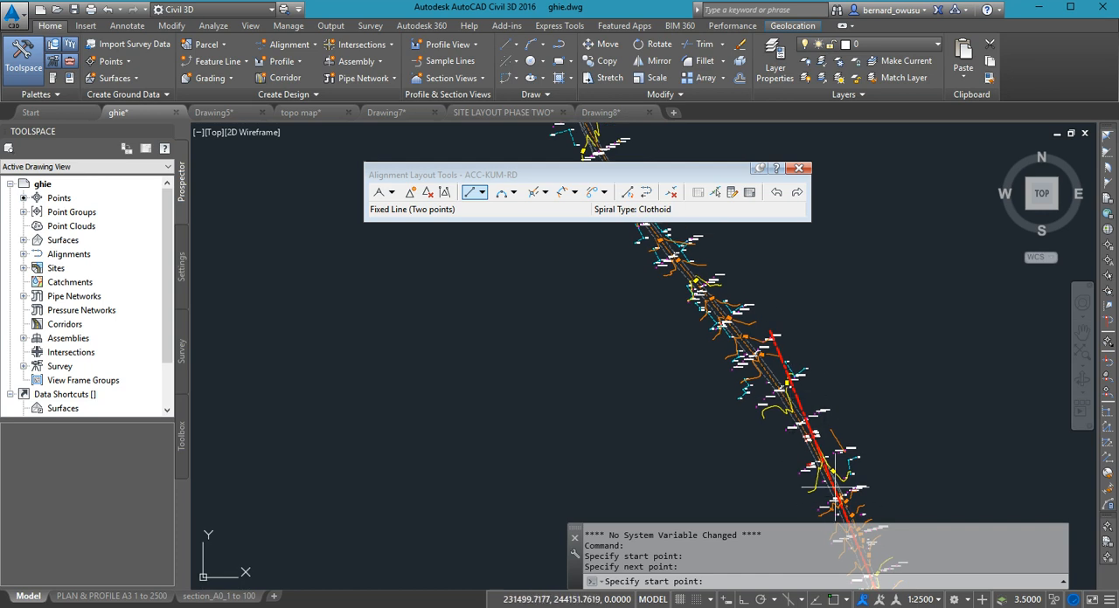
pyautogui.moveTo(788, 409); pyautogui.dragTo(830, 346, button='middle')
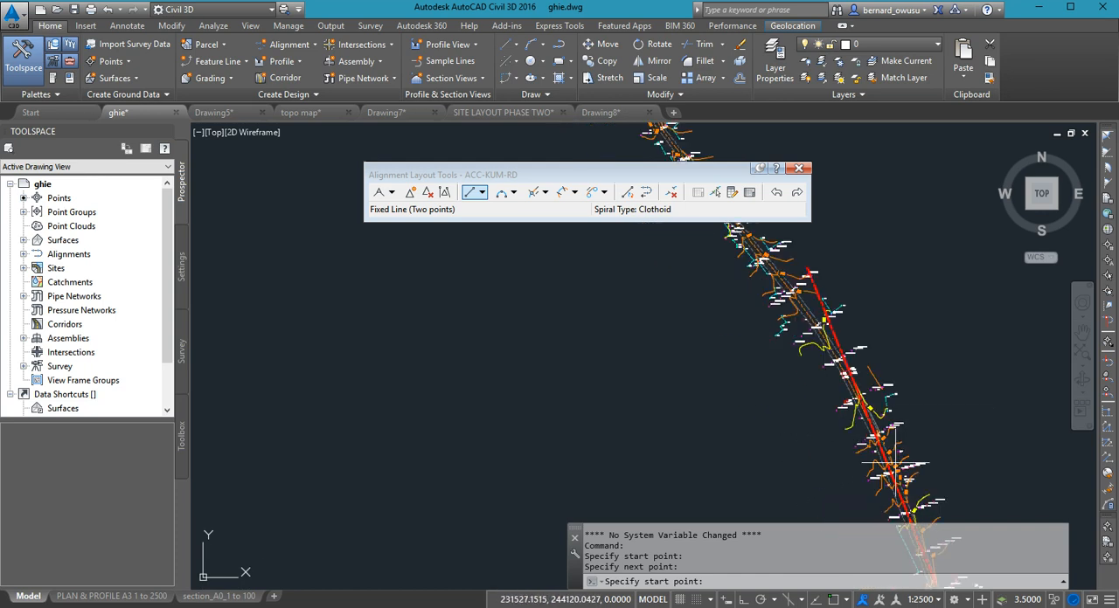
pyautogui.scroll(-3, 889, 450)
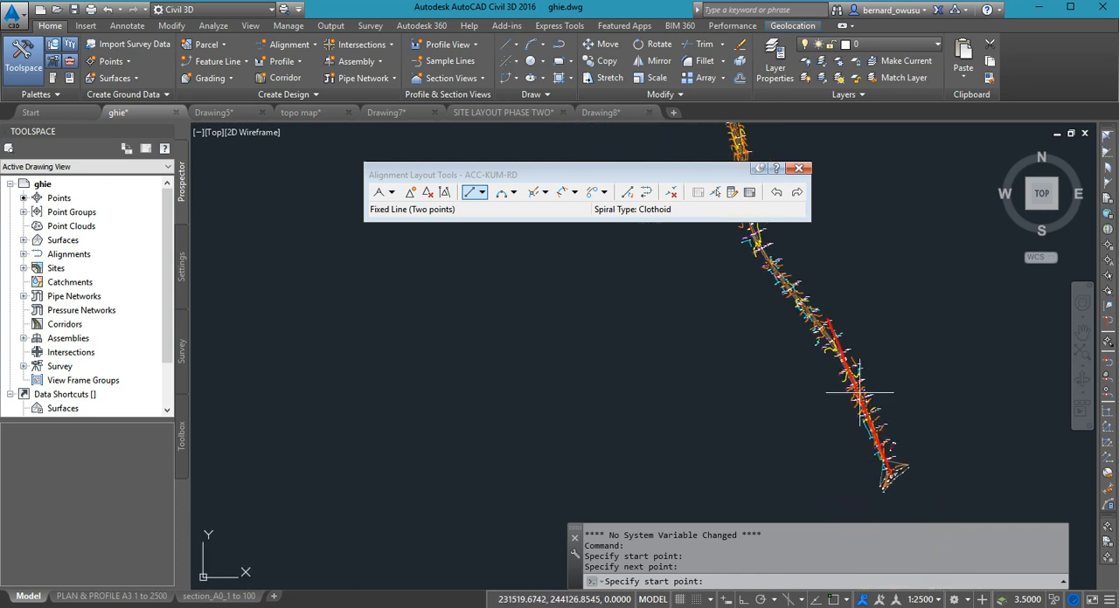
pyautogui.scroll(2, 821, 325)
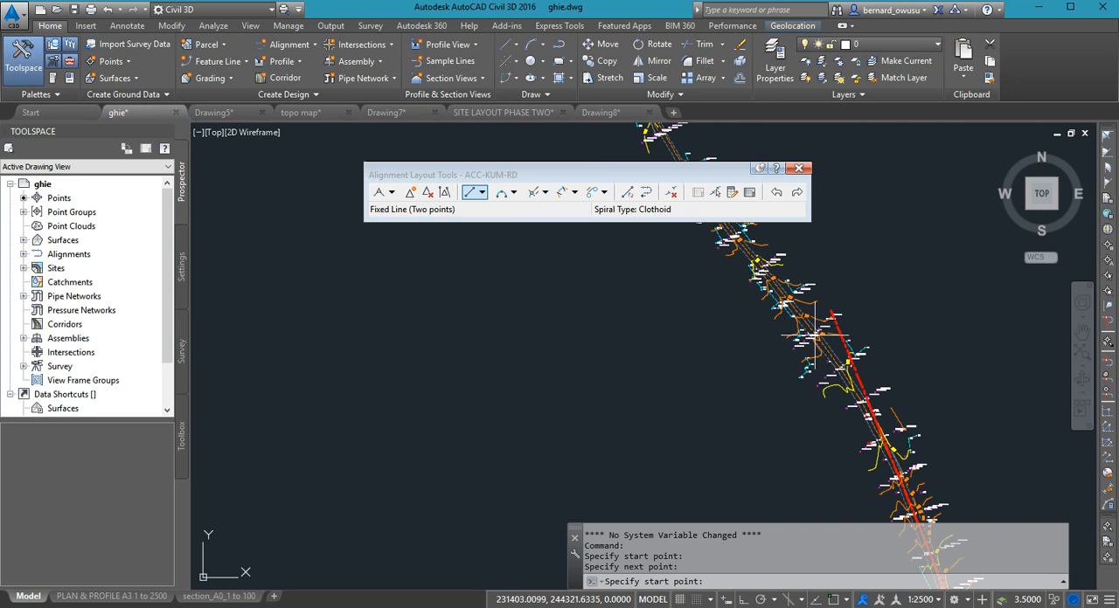
pyautogui.moveTo(831, 325)
pyautogui.mouseDown(button='middle')
pyautogui.moveTo(769, 347)
pyautogui.moveTo(752, 337)
pyautogui.mouseUp(button='middle')
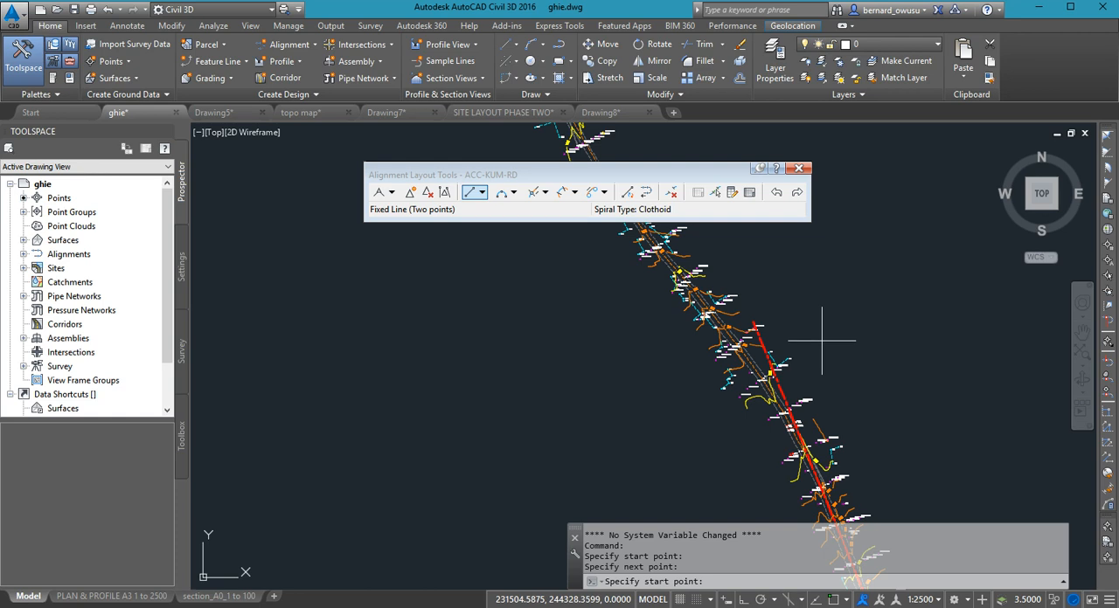
pyautogui.moveTo(821, 344); pyautogui.dragTo(846, 350, button='middle')
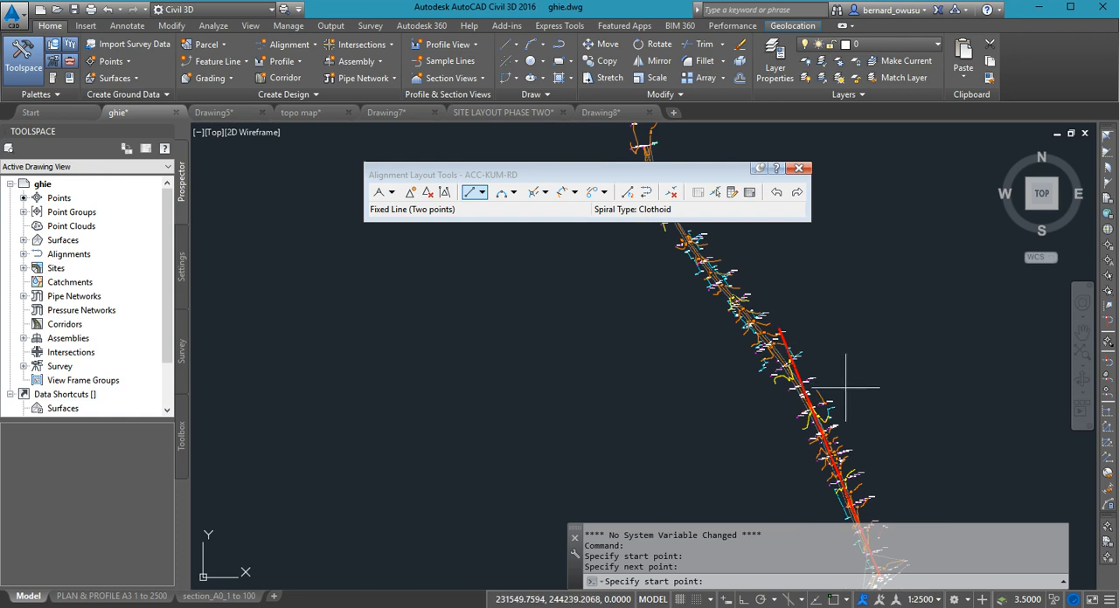
pyautogui.moveTo(845, 388); pyautogui.dragTo(825, 323, button='middle')
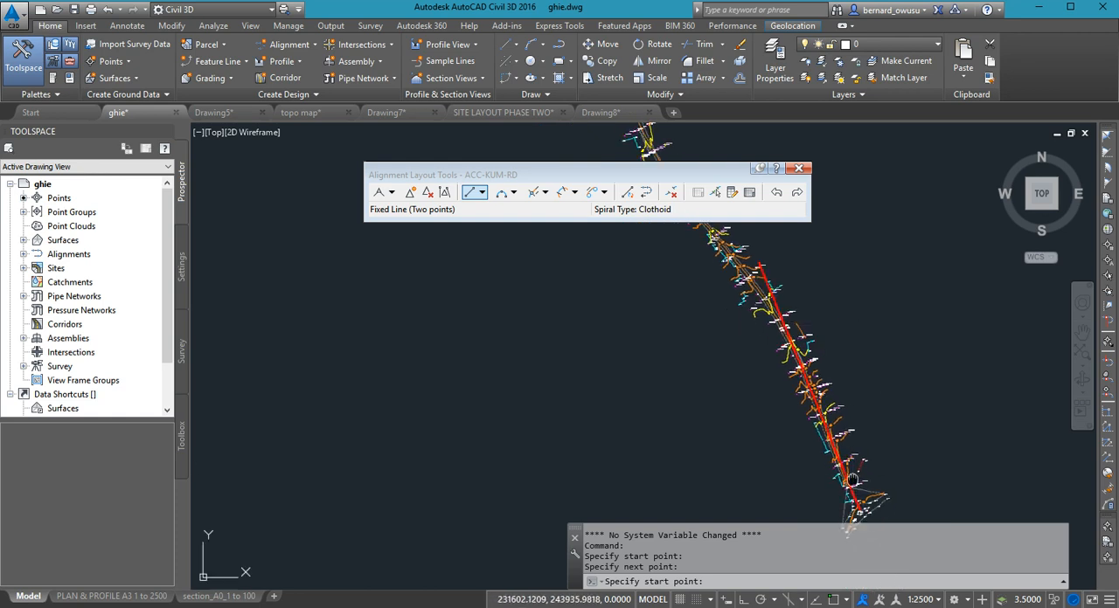
pyautogui.scroll(3, 850, 439)
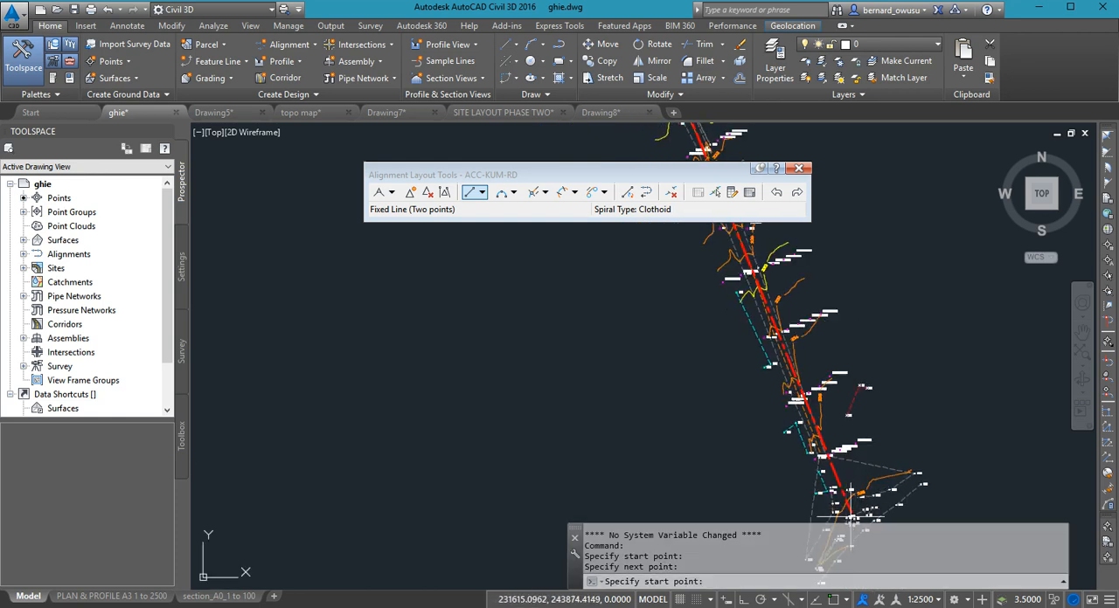
pyautogui.scroll(-2, 849, 514)
pyautogui.scroll(-1, 857, 520)
pyautogui.scroll(3, 857, 523)
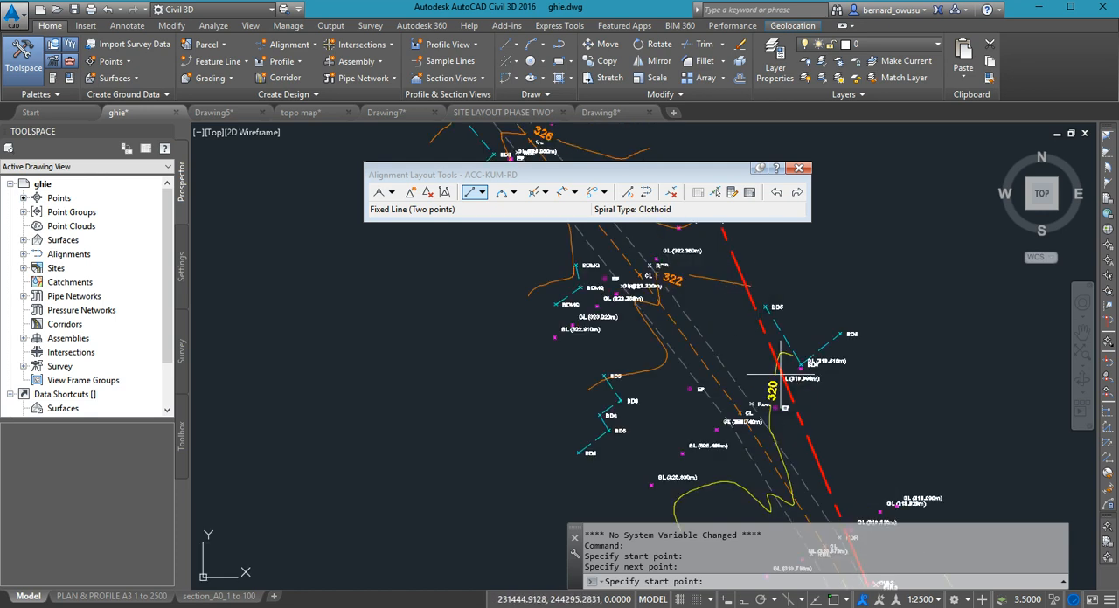
pyautogui.scroll(-4, 857, 523)
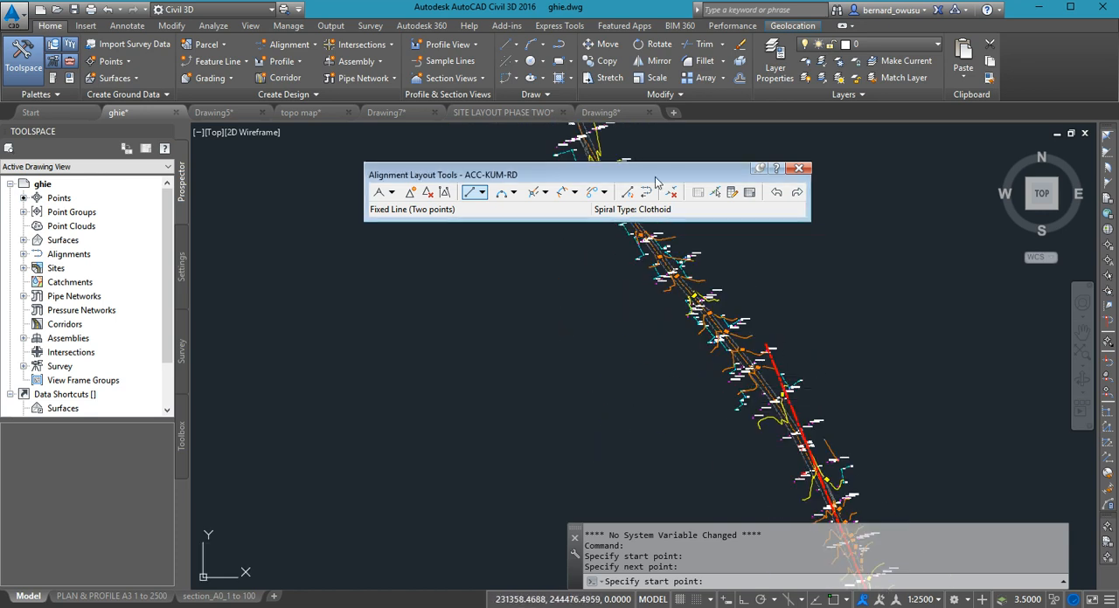
# - Move the Alignment Layout Tools window clear of the road and review the first tangent along the southern stretch
pyautogui.moveTo(659, 175); pyautogui.dragTo(516, 125)
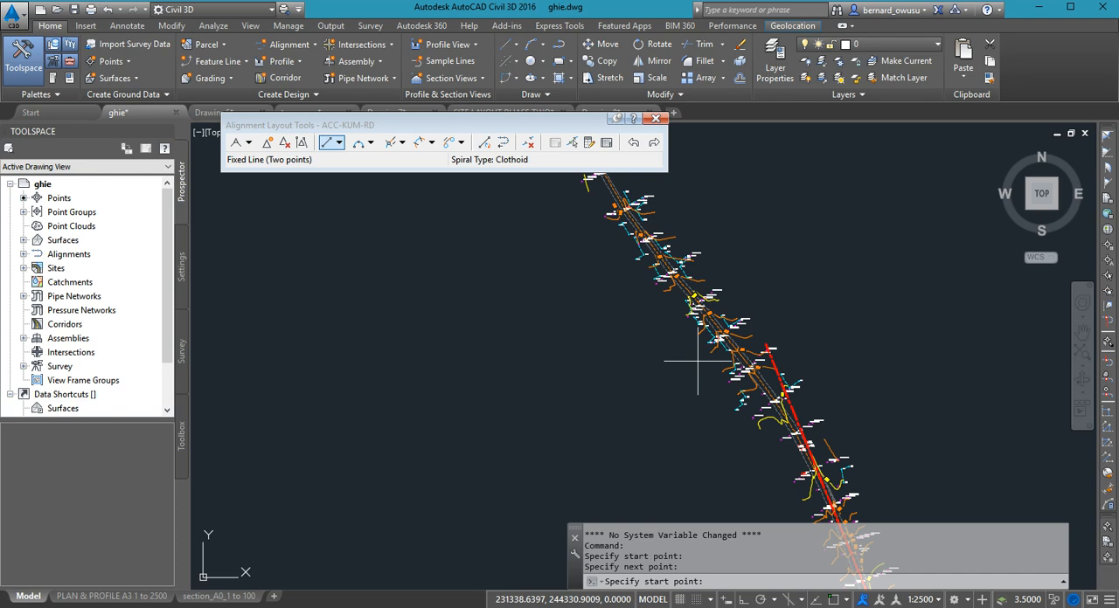
pyautogui.scroll(-5, 697, 360)
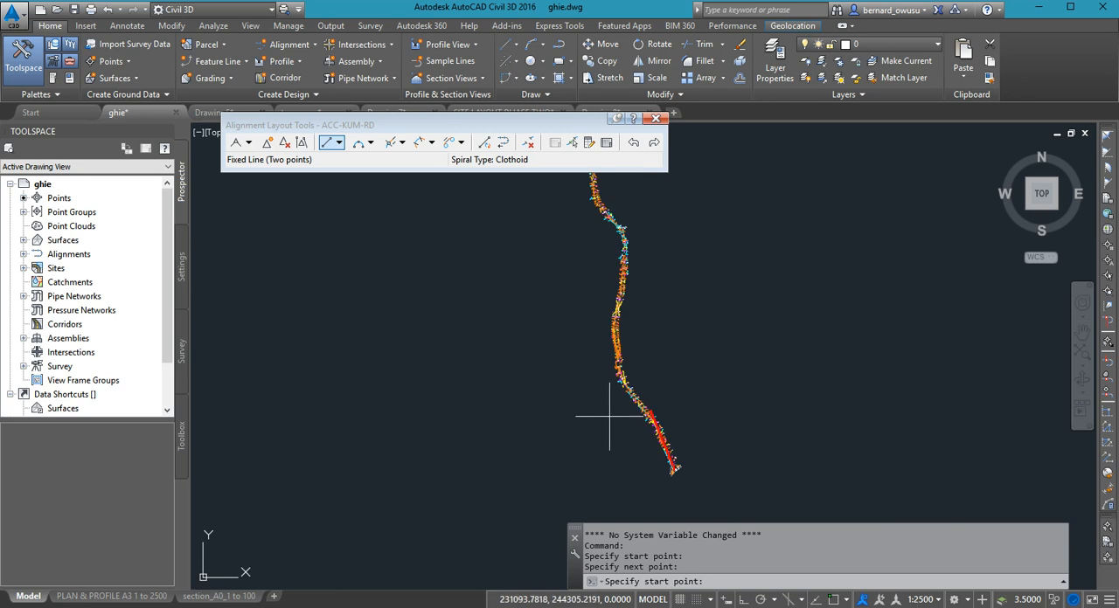
pyautogui.moveTo(569, 412)
pyautogui.mouseDown(button='middle')
pyautogui.moveTo(571, 467)
pyautogui.moveTo(609, 449)
pyautogui.moveTo(697, 452)
pyautogui.moveTo(697, 440)
pyautogui.mouseUp(button='middle')
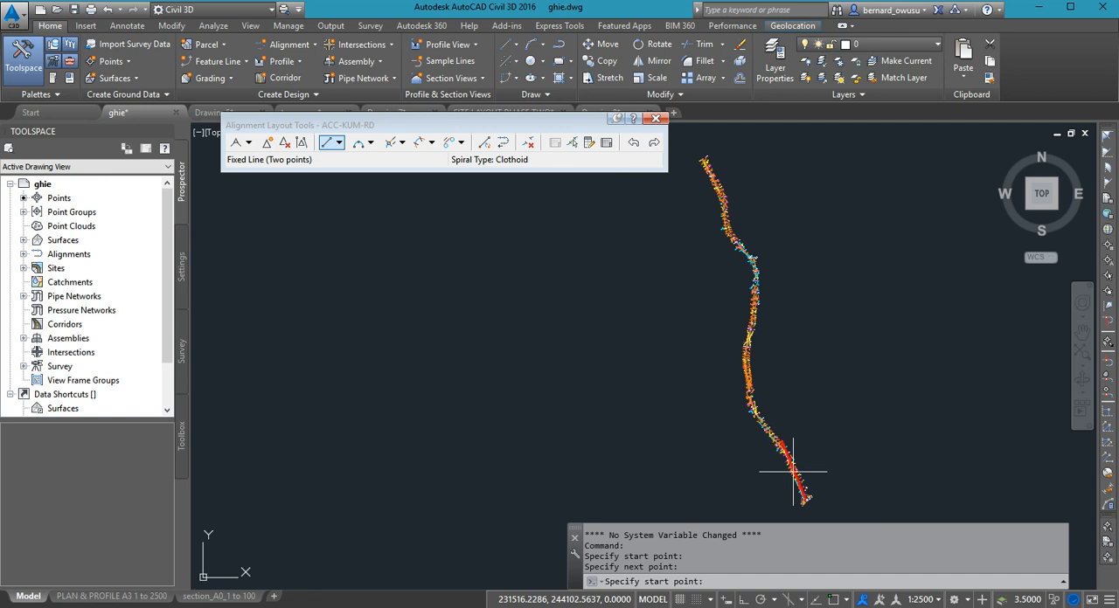
pyautogui.scroll(6, 793, 472)
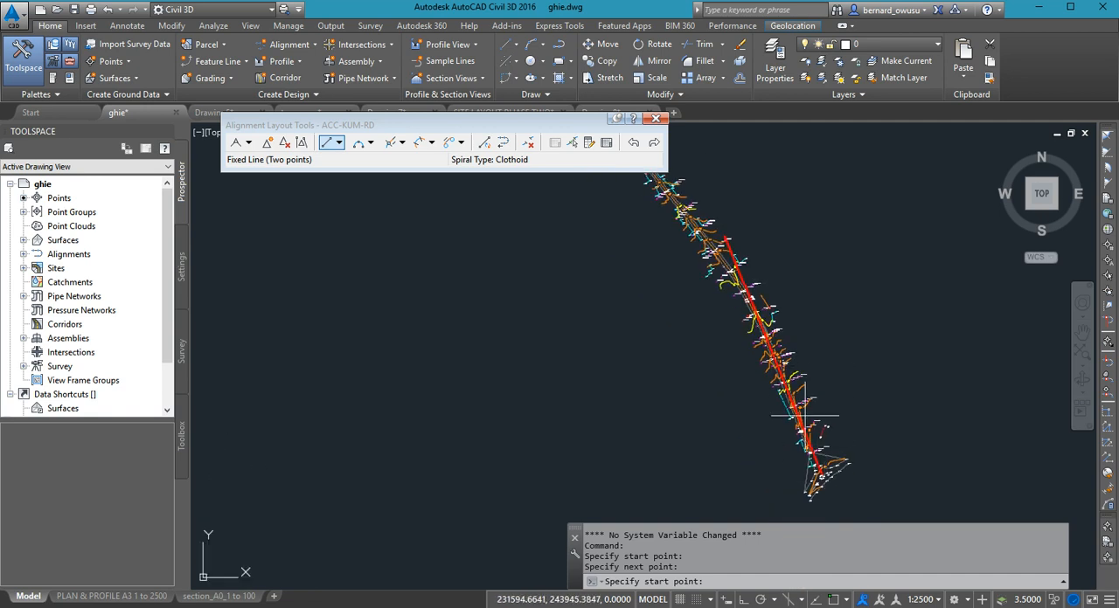
pyautogui.scroll(2, 804, 416)
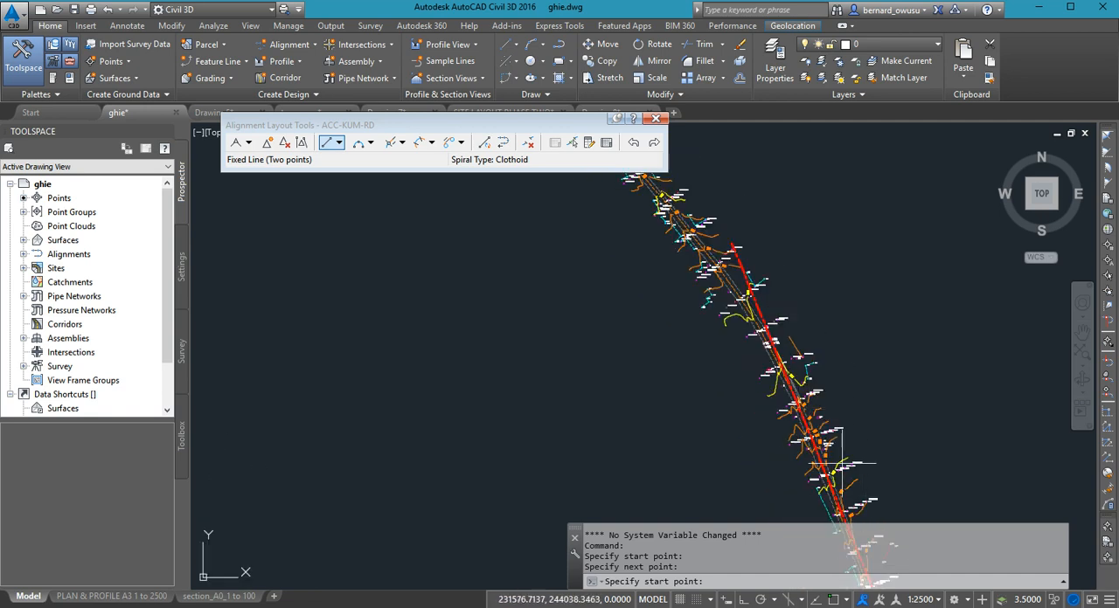
# - Examine the surveyed road around and beyond the first tangent's northern end to judge where the second tangent should run
pyautogui.moveTo(759, 347)
pyautogui.mouseDown(button='middle')
pyautogui.moveTo(827, 417)
pyautogui.moveTo(845, 478)
pyautogui.mouseUp(button='middle')
pyautogui.scroll(-2, 860, 428)
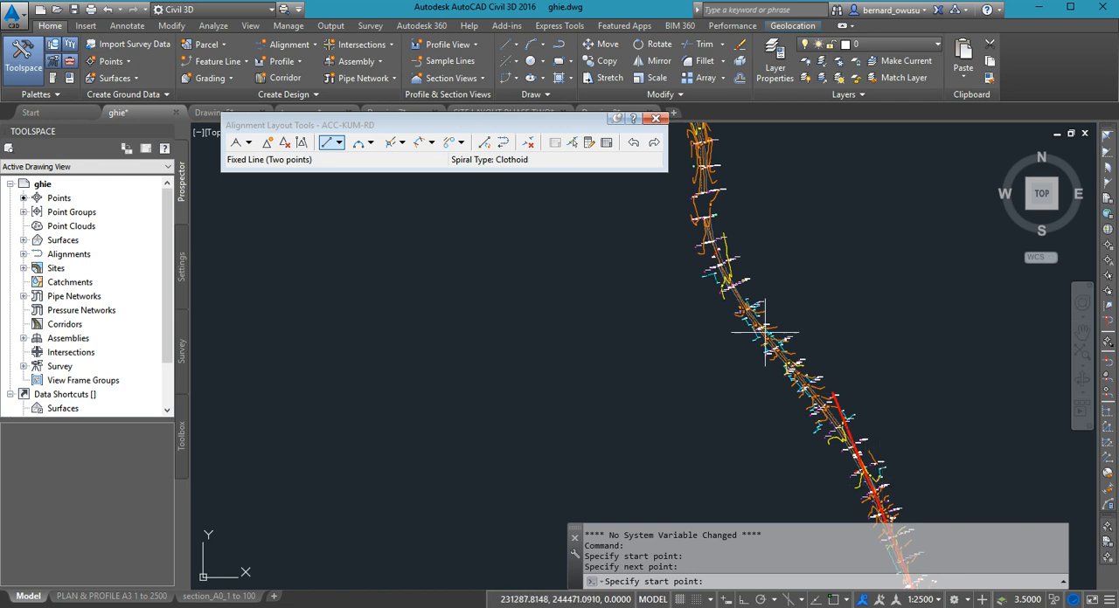
pyautogui.moveTo(851, 410); pyautogui.dragTo(856, 359, button='middle')
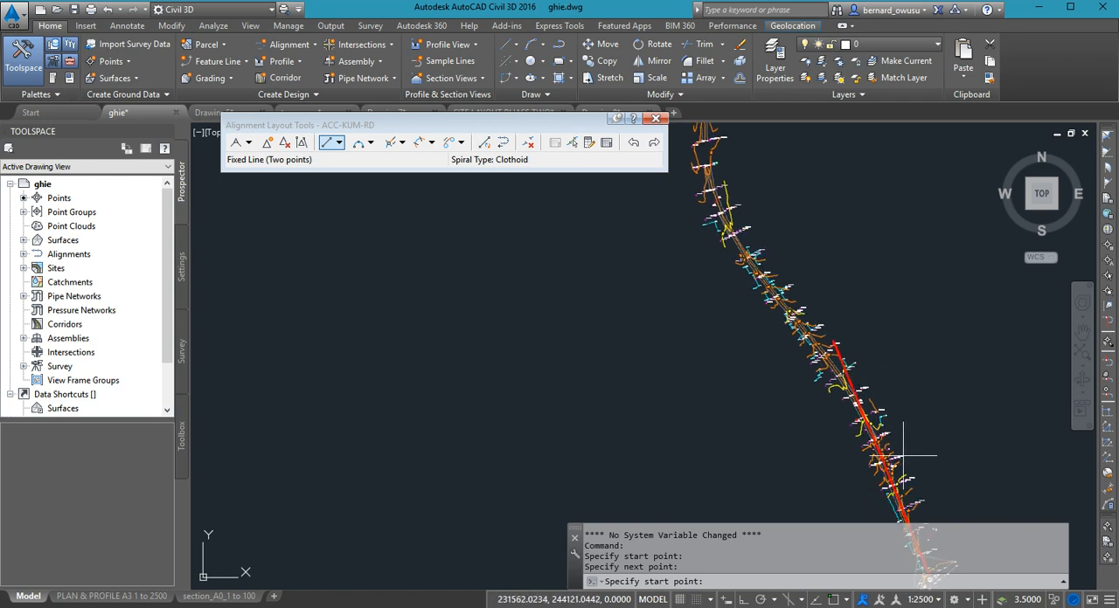
pyautogui.moveTo(904, 464); pyautogui.dragTo(874, 370, button='middle')
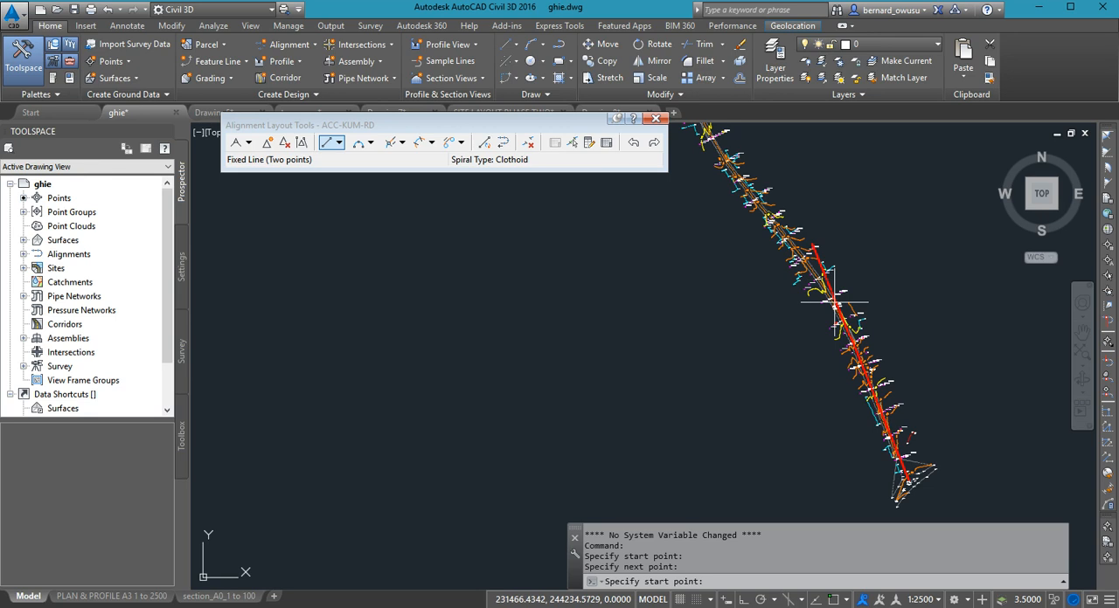
pyautogui.moveTo(835, 303); pyautogui.dragTo(874, 350, button='middle')
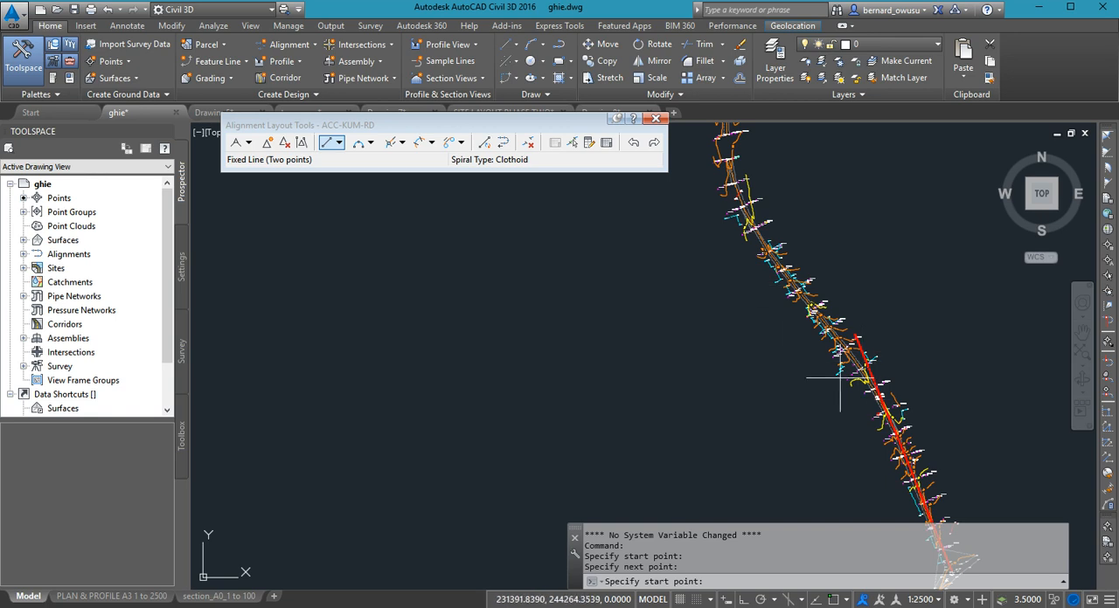
pyautogui.moveTo(840, 385)
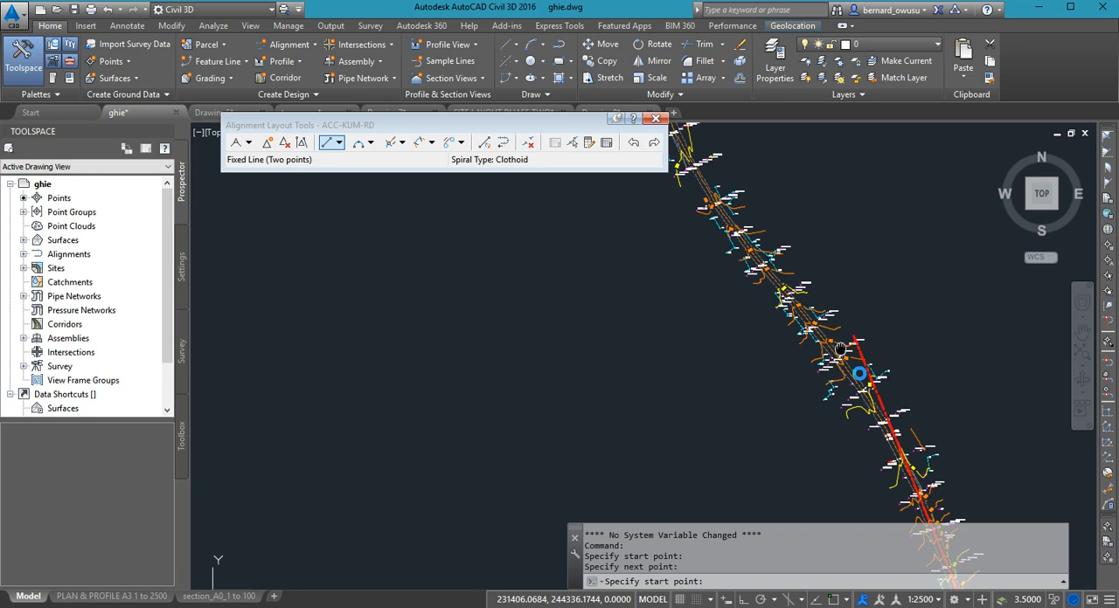
pyautogui.scroll(2, 853, 384)
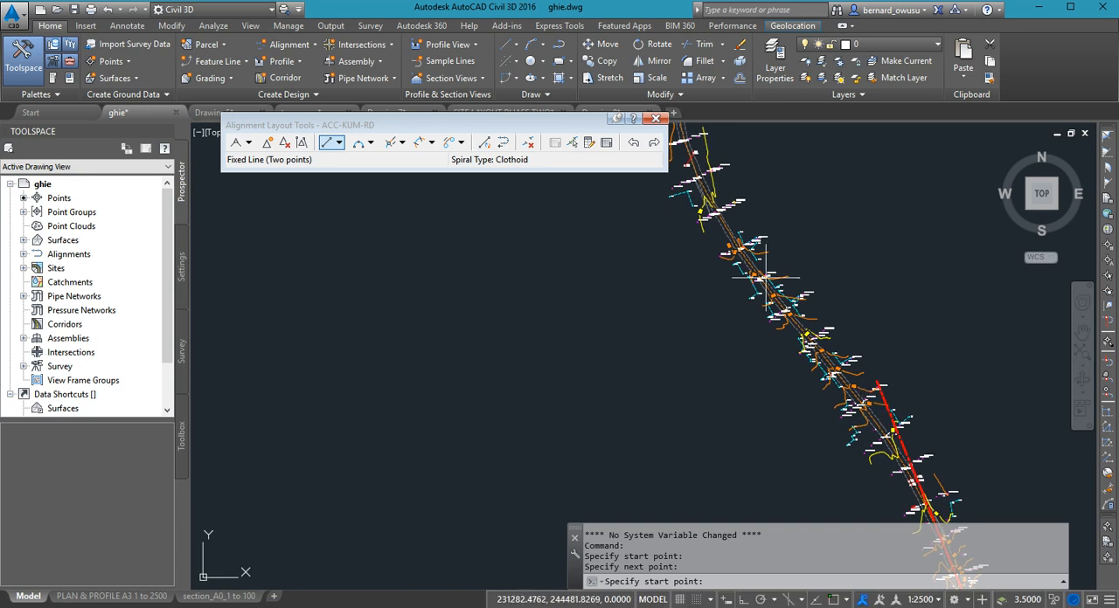
pyautogui.scroll(1, 906, 450)
pyautogui.scroll(-1, 907, 450)
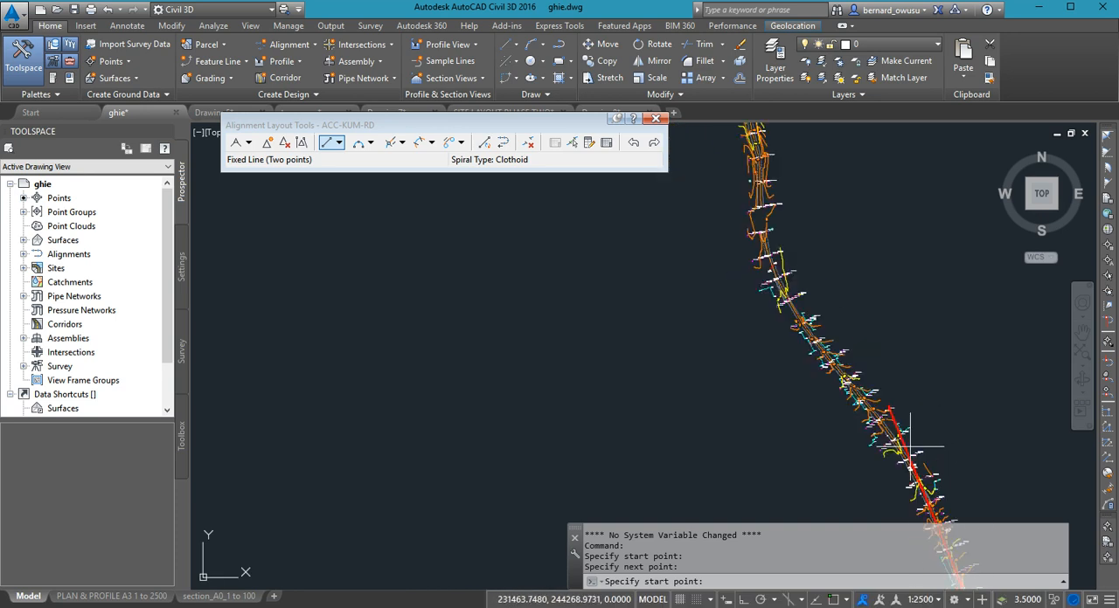
pyautogui.scroll(2, 900, 442)
pyautogui.moveTo(794, 337)
pyautogui.mouseDown(button='middle')
pyautogui.moveTo(865, 436)
pyautogui.moveTo(794, 323)
pyautogui.mouseUp(button='middle')
pyautogui.scroll(-2, 909, 441)
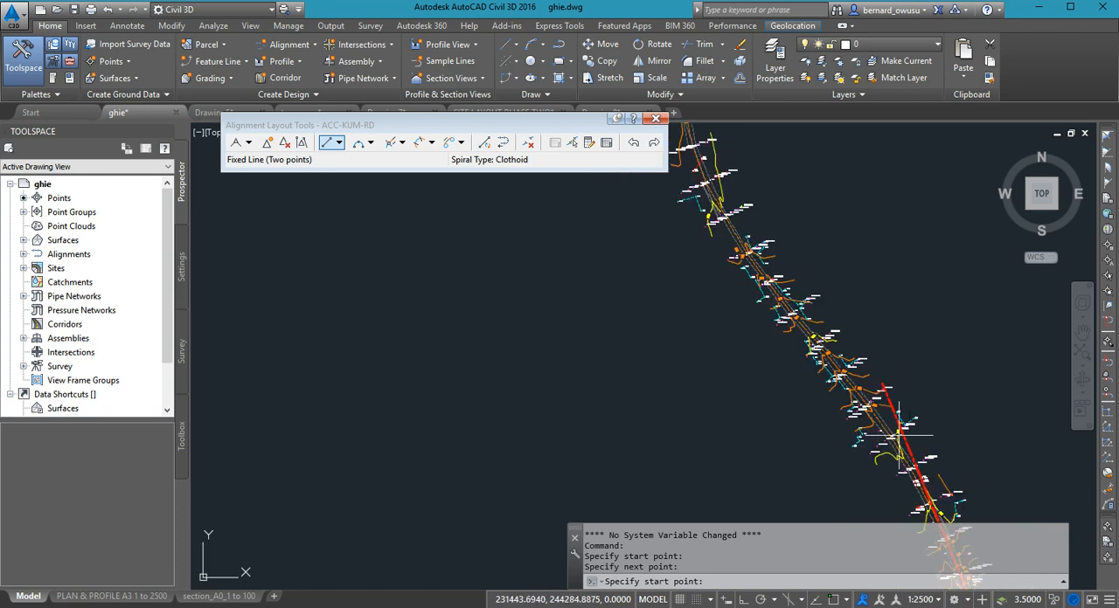
# - Draw a second two-point fixed line along the road north of the first bend, from about 231411, 244318 to about 231220, 244550
pyautogui.scroll(1, 852, 421)
pyautogui.scroll(4, 850, 417)
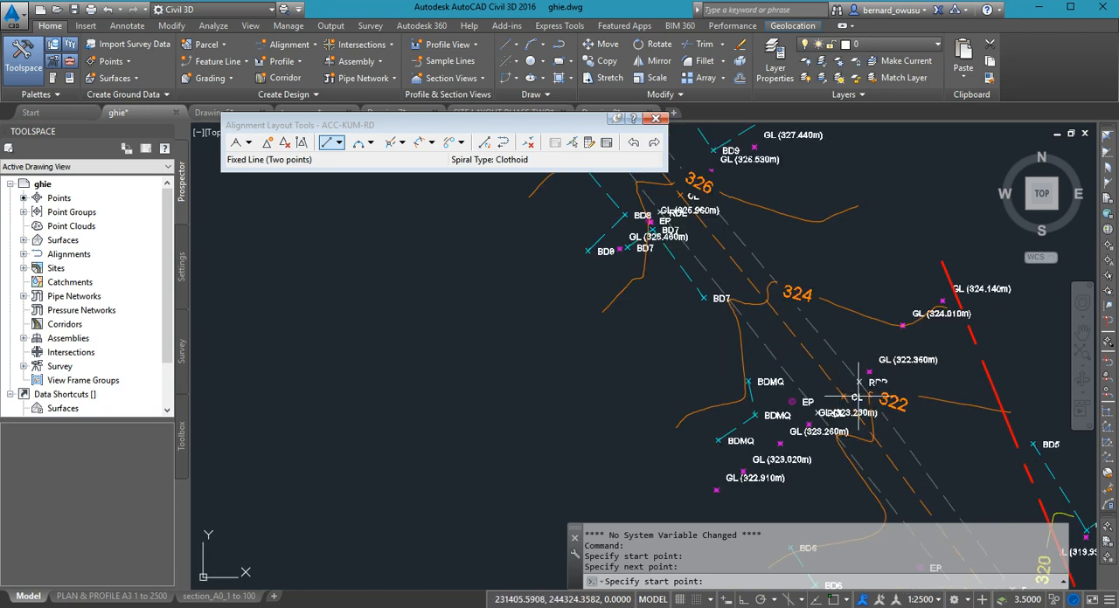
pyautogui.moveTo(832, 354); pyautogui.dragTo(830, 354, button='middle')
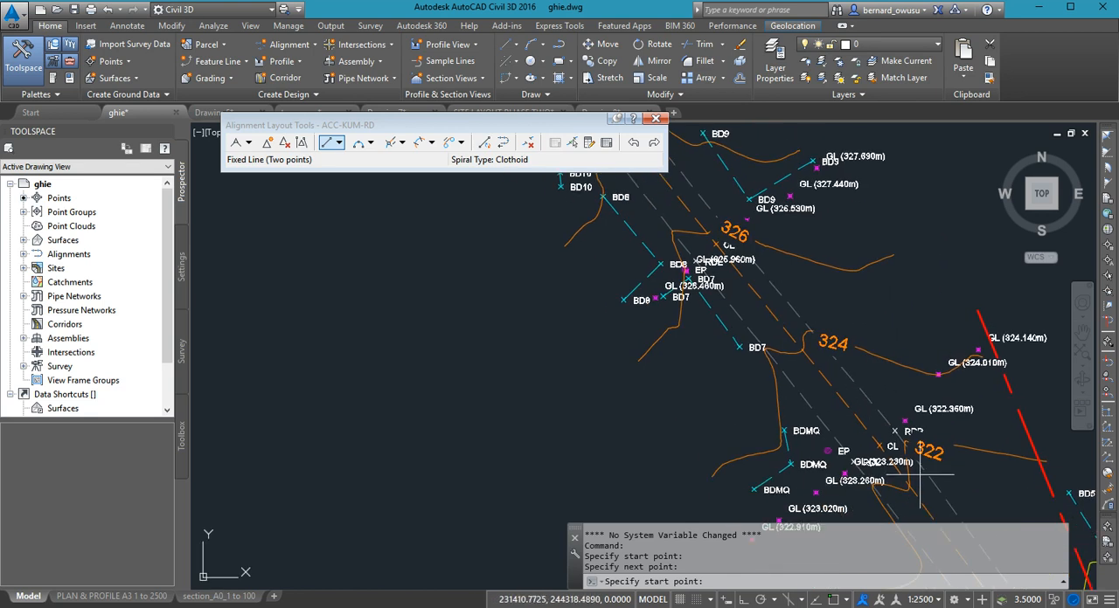
pyautogui.click(920, 481)
pyautogui.scroll(-5, 919, 481)
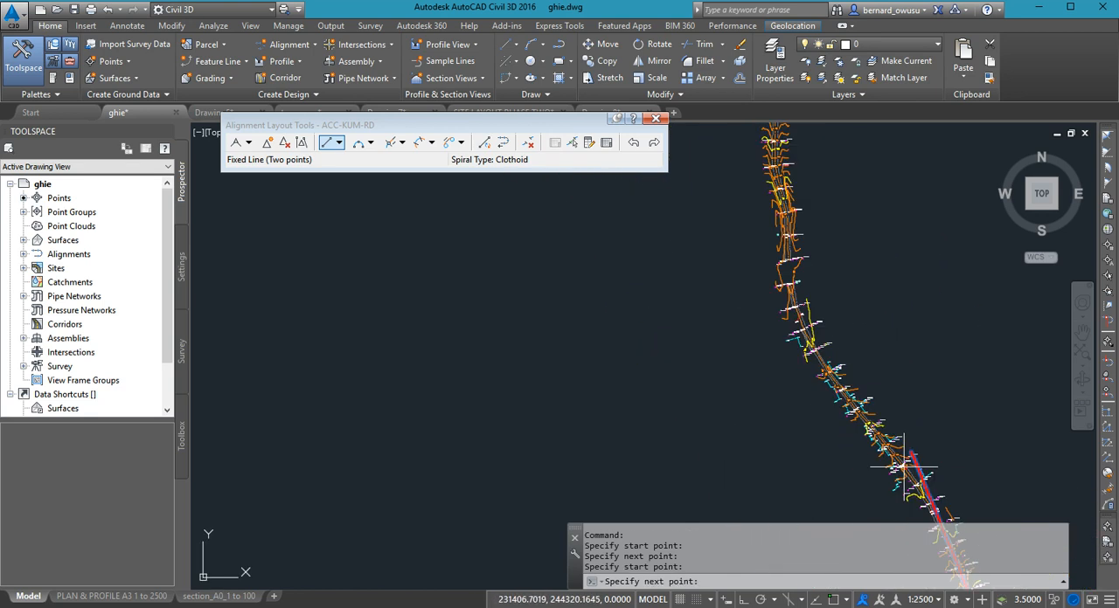
pyautogui.scroll(4, 746, 283)
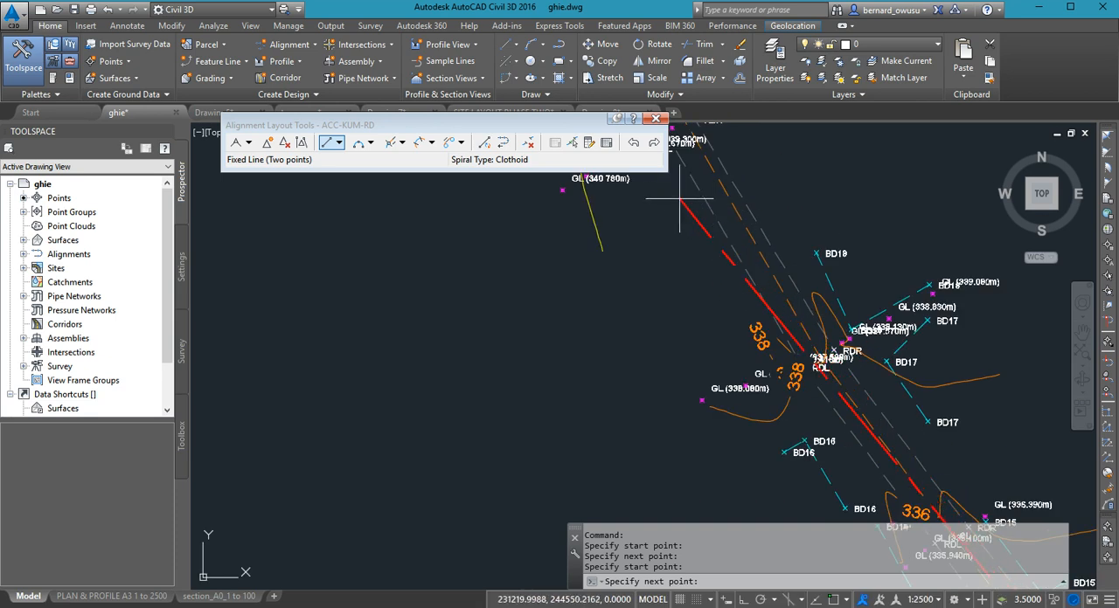
pyautogui.click(677, 186)
pyautogui.scroll(-1, 708, 293)
pyautogui.scroll(-5, 778, 343)
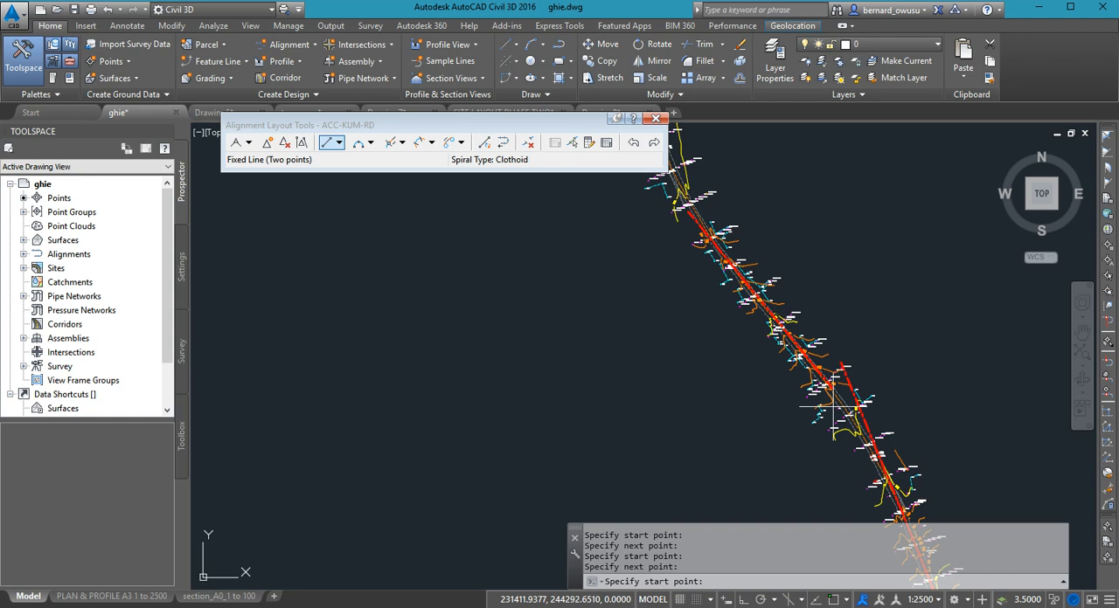
# - Examine how the southern end of the second tangent lies relative to the first tangent's northern end at the slight bend
pyautogui.moveTo(964, 475); pyautogui.dragTo(954, 378, button='middle')
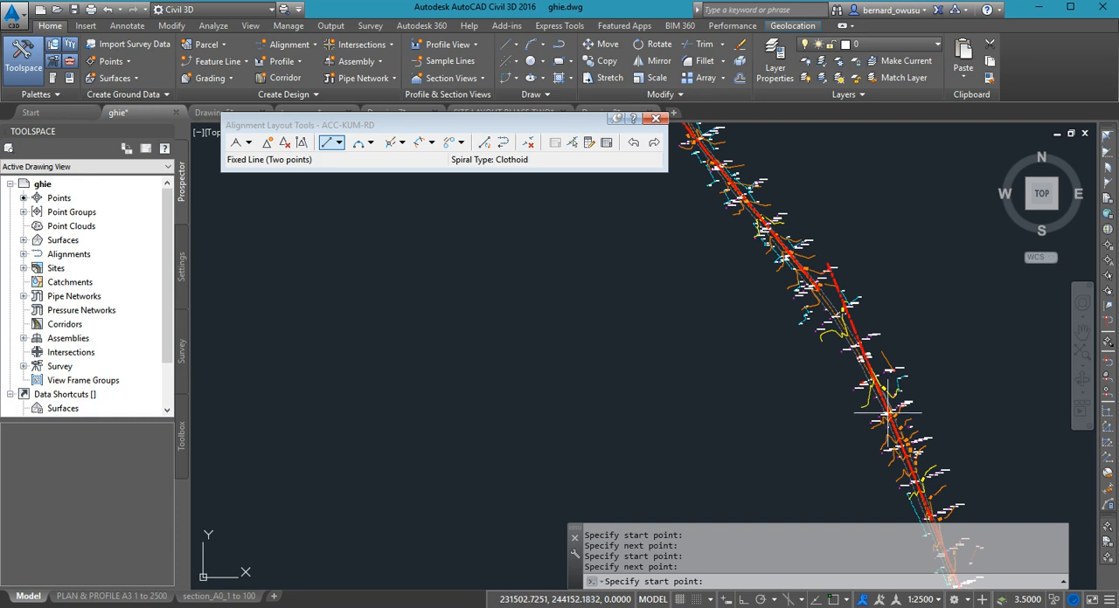
pyautogui.scroll(-1, 888, 408)
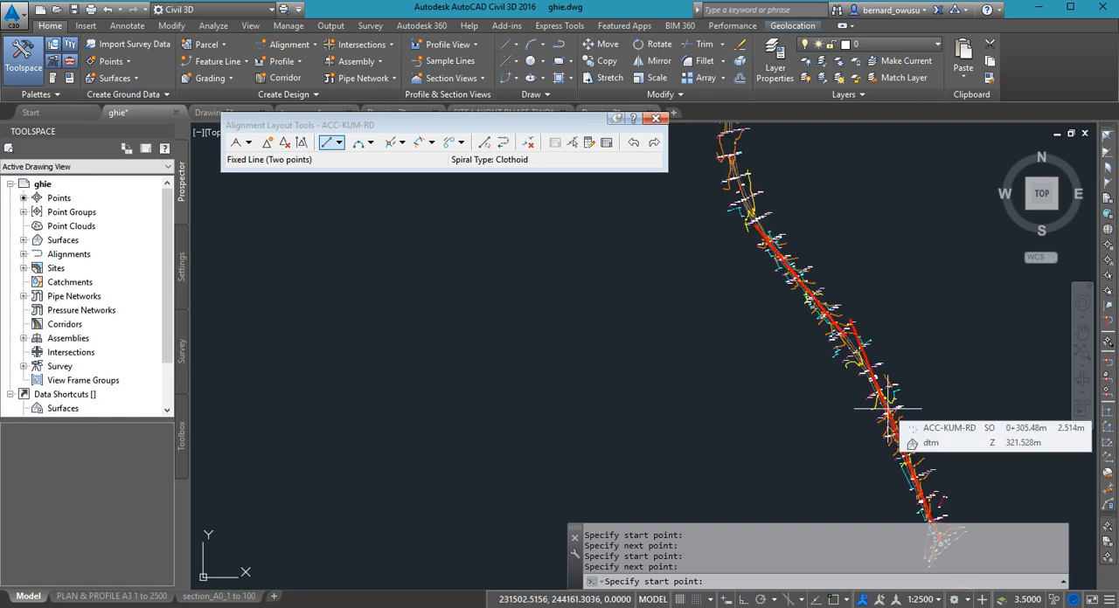
pyautogui.scroll(-1, 887, 405)
pyautogui.scroll(3, 861, 367)
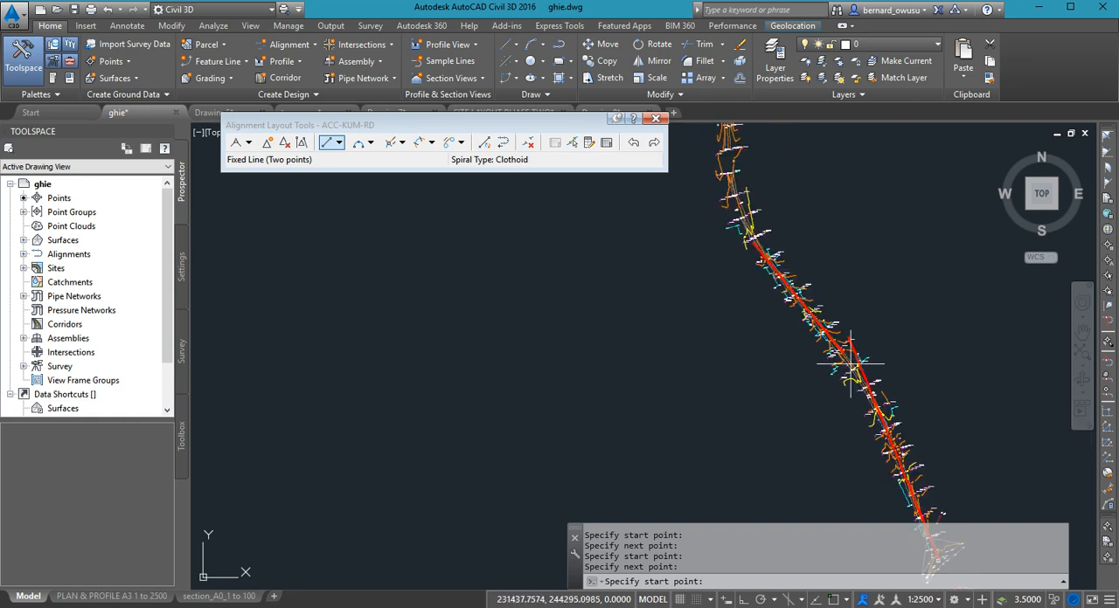
pyautogui.scroll(2, 848, 350)
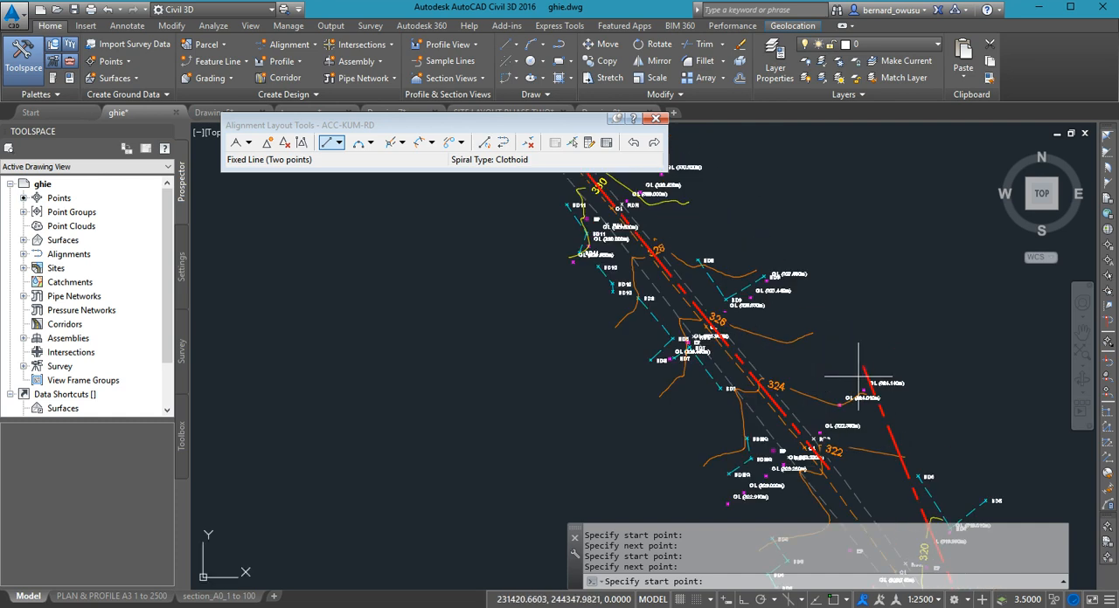
pyautogui.scroll(-1, 786, 437)
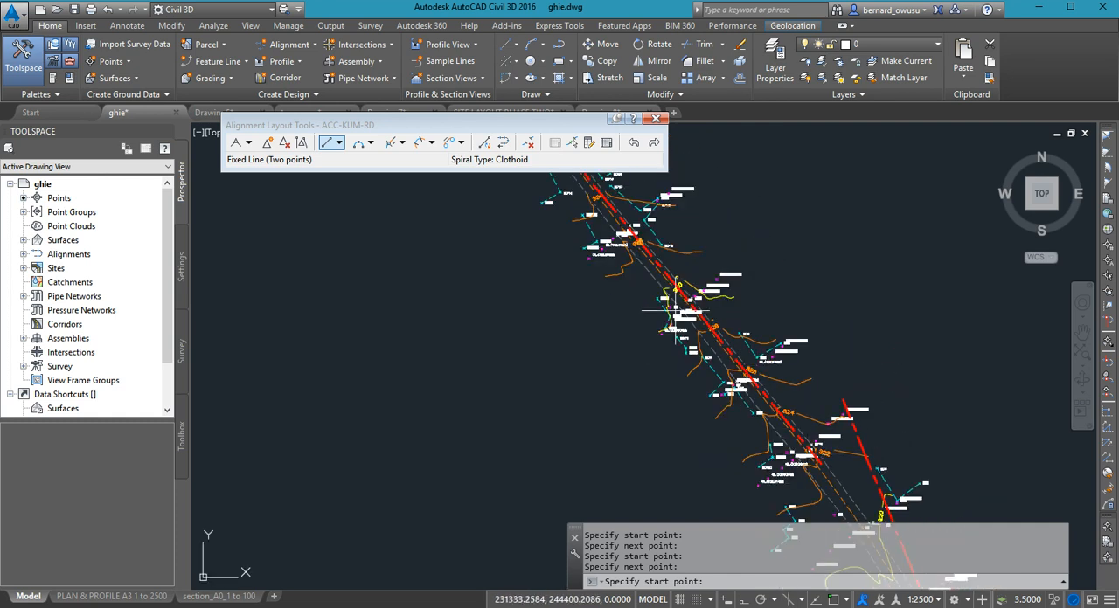
pyautogui.scroll(-1, 755, 367)
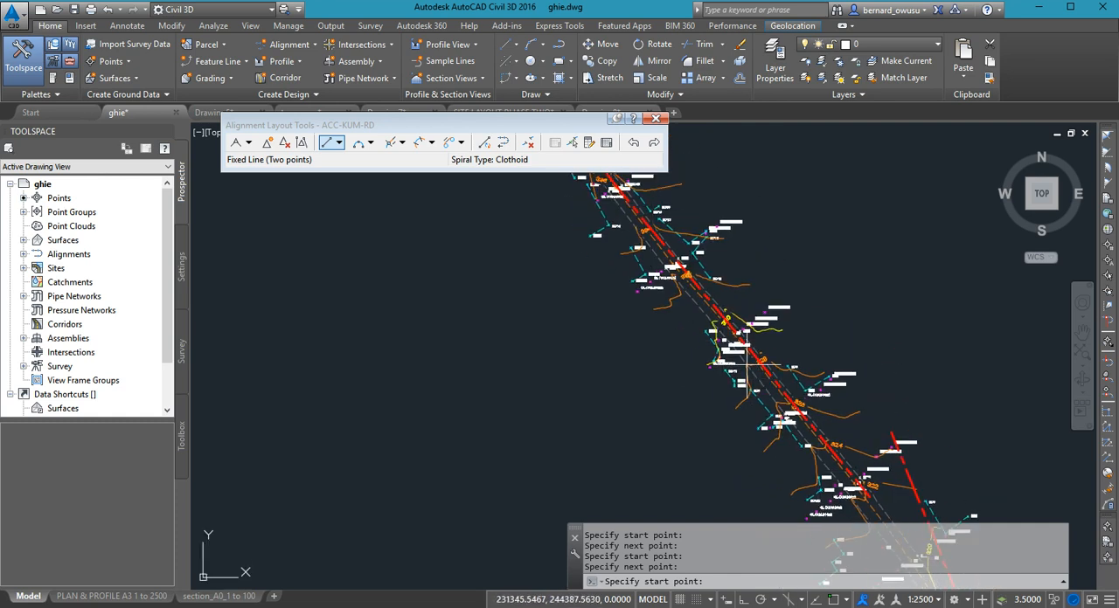
pyautogui.moveTo(748, 364)
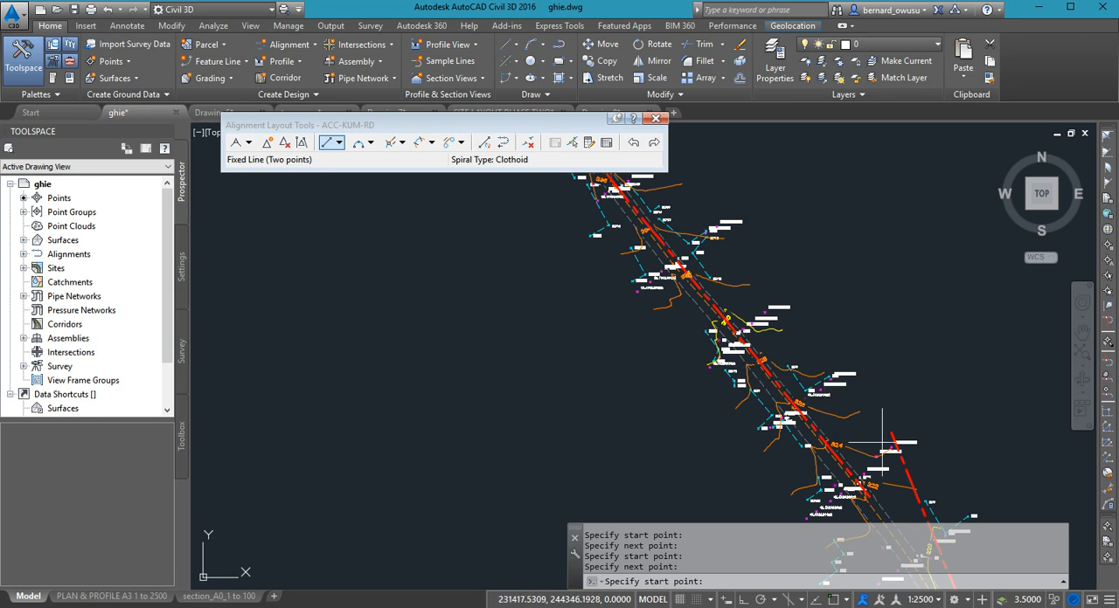
pyautogui.moveTo(882, 442); pyautogui.dragTo(893, 332, button='middle')
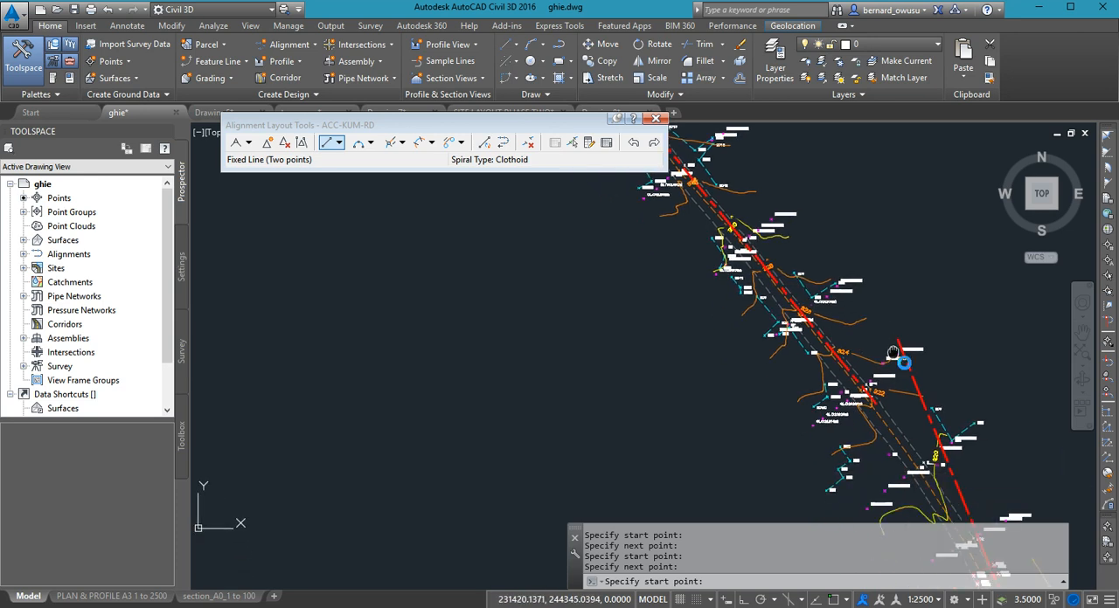
pyautogui.moveTo(901, 408)
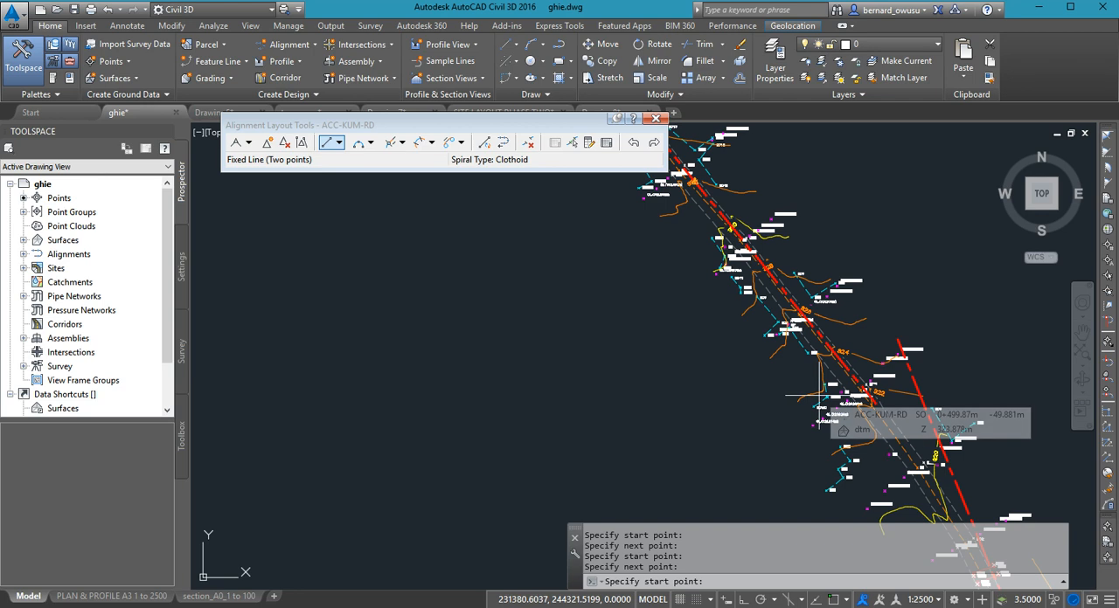
# - Review both tangents against the whole surveyed road, including the bend between them
pyautogui.scroll(-3, 903, 421)
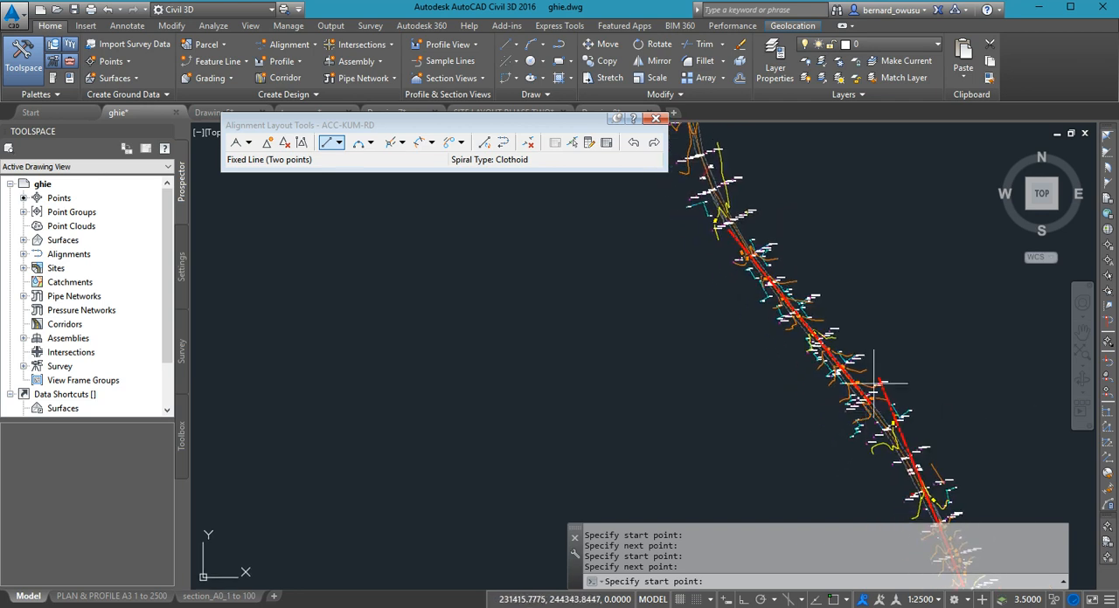
pyautogui.scroll(-4, 806, 394)
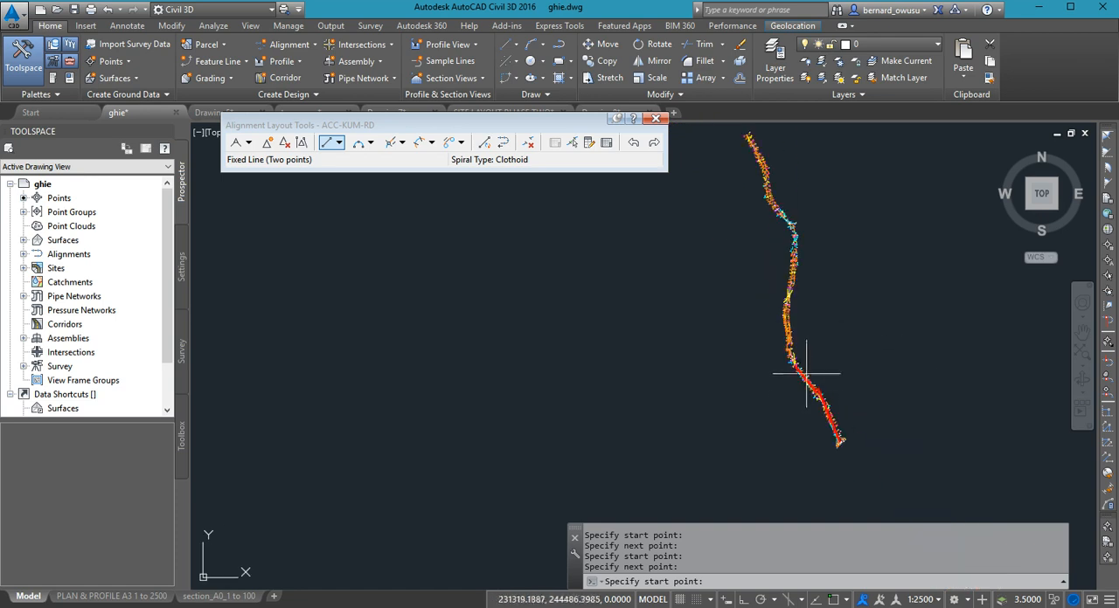
pyautogui.scroll(3, 837, 382)
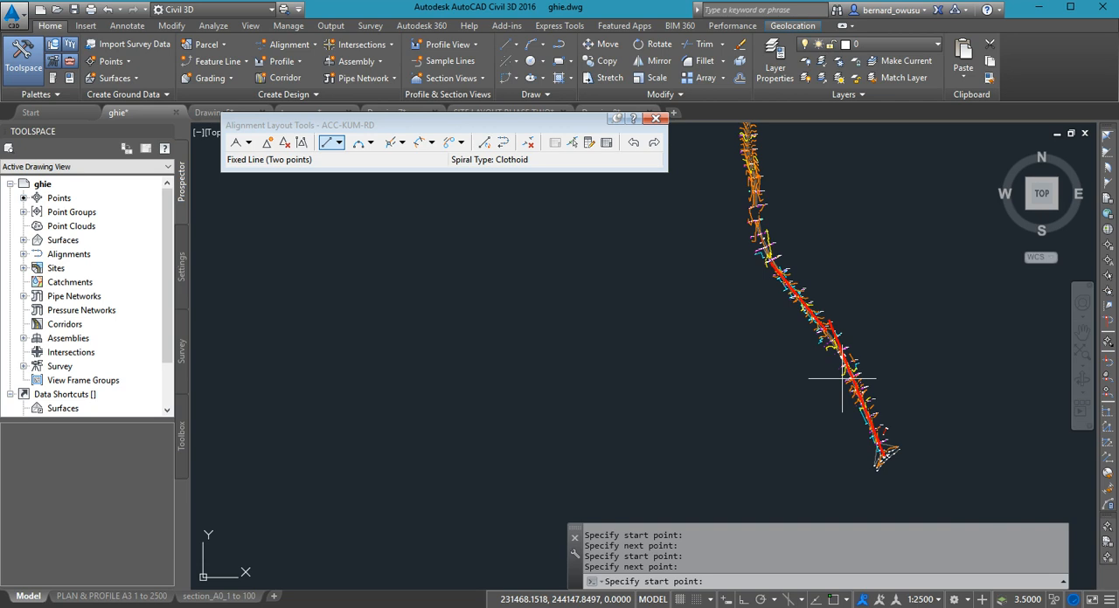
pyautogui.scroll(2, 861, 319)
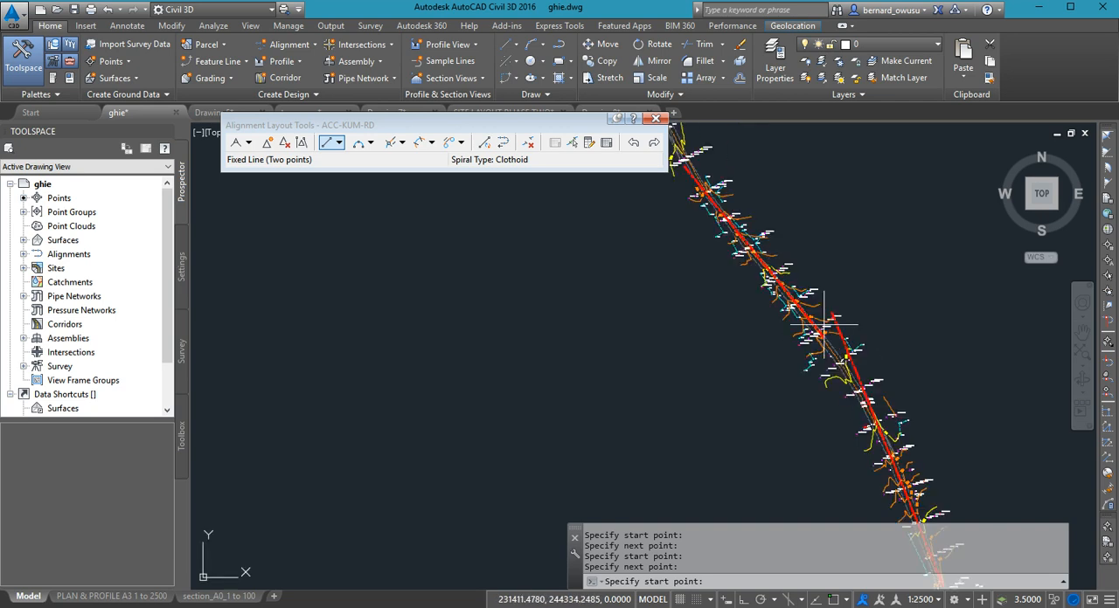
pyautogui.scroll(-2, 859, 378)
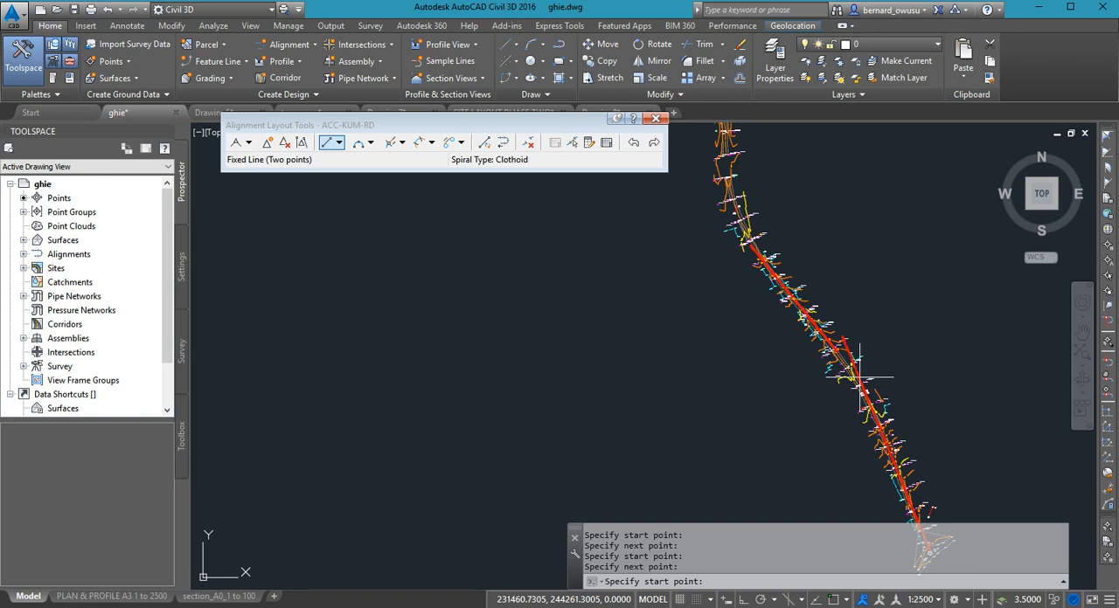
pyautogui.scroll(2, 859, 377)
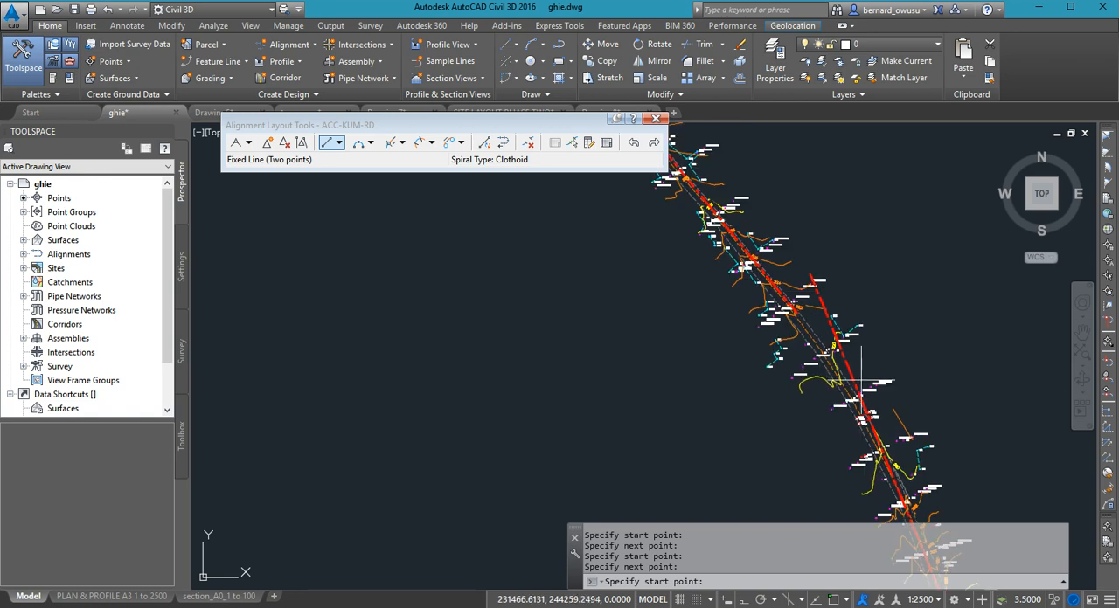
pyautogui.scroll(1, 860, 378)
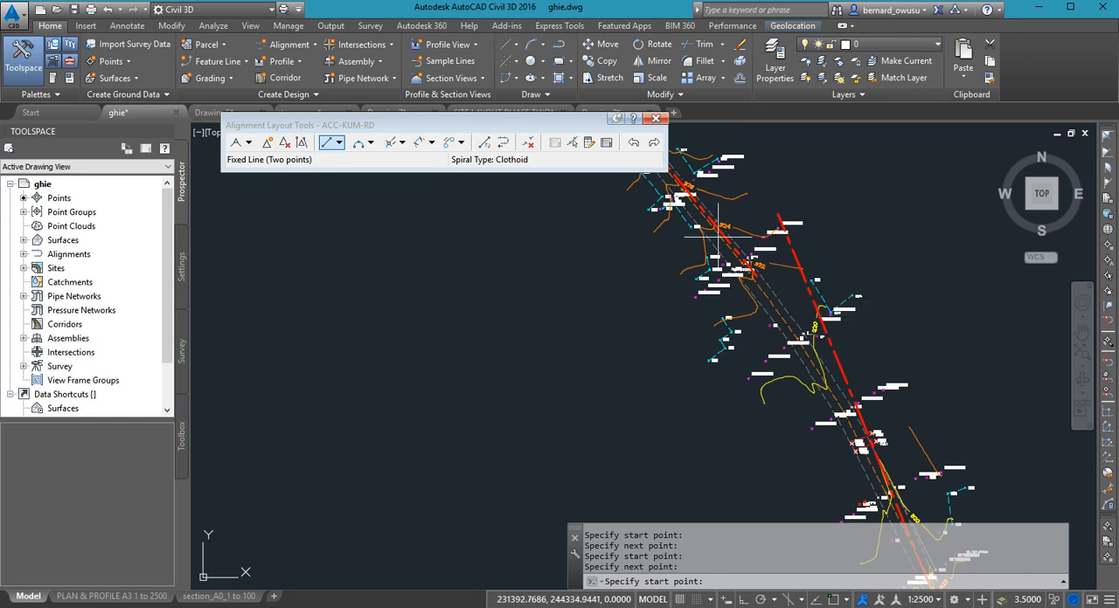
pyautogui.scroll(-3, 857, 276)
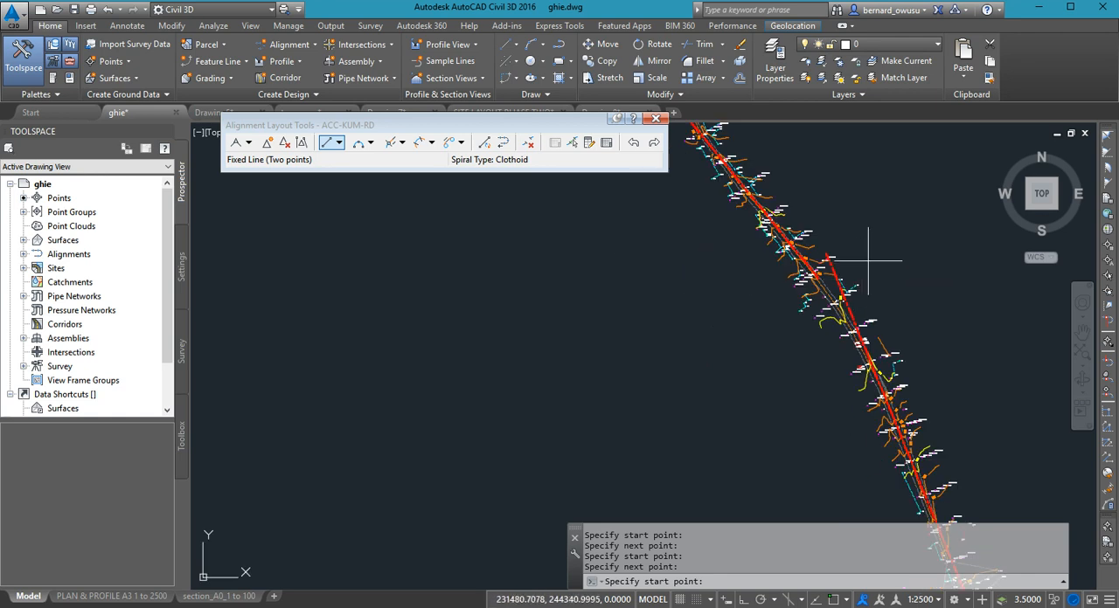
# - End the fixed-line command and check the alignment labels along the first tangent, including the END OF PROJECT label
pyautogui.press('Escape')
pyautogui.scroll(-6, 868, 302)
pyautogui.scroll(-5, 864, 304)
pyautogui.scroll(5, 999, 499)
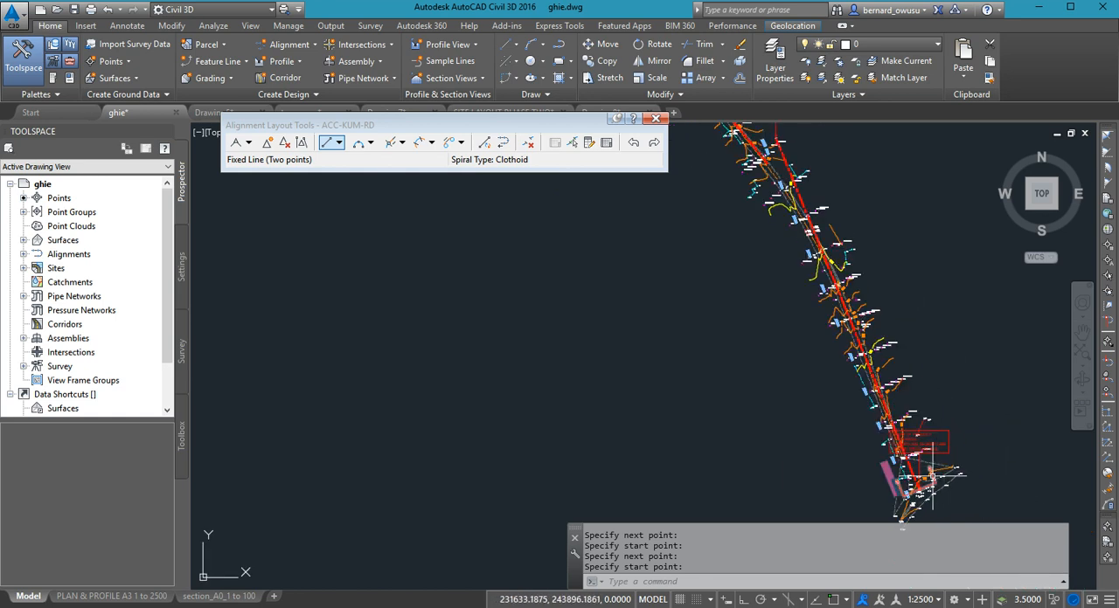
pyautogui.scroll(4, 905, 479)
pyautogui.scroll(-4, 905, 487)
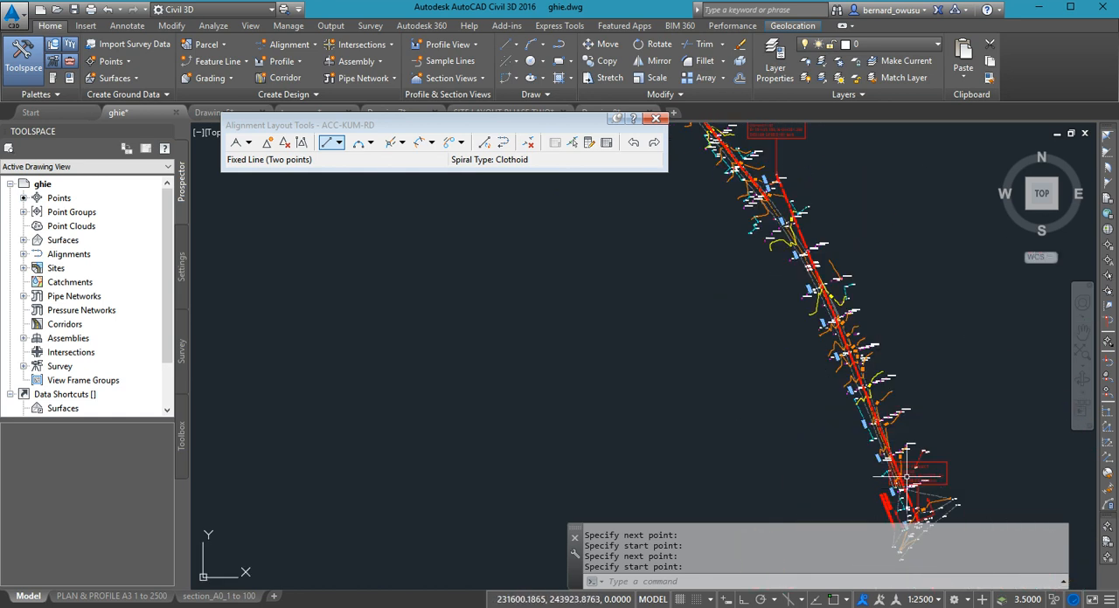
pyautogui.scroll(5, 766, 178)
pyautogui.scroll(-5, 844, 282)
pyautogui.scroll(5, 825, 225)
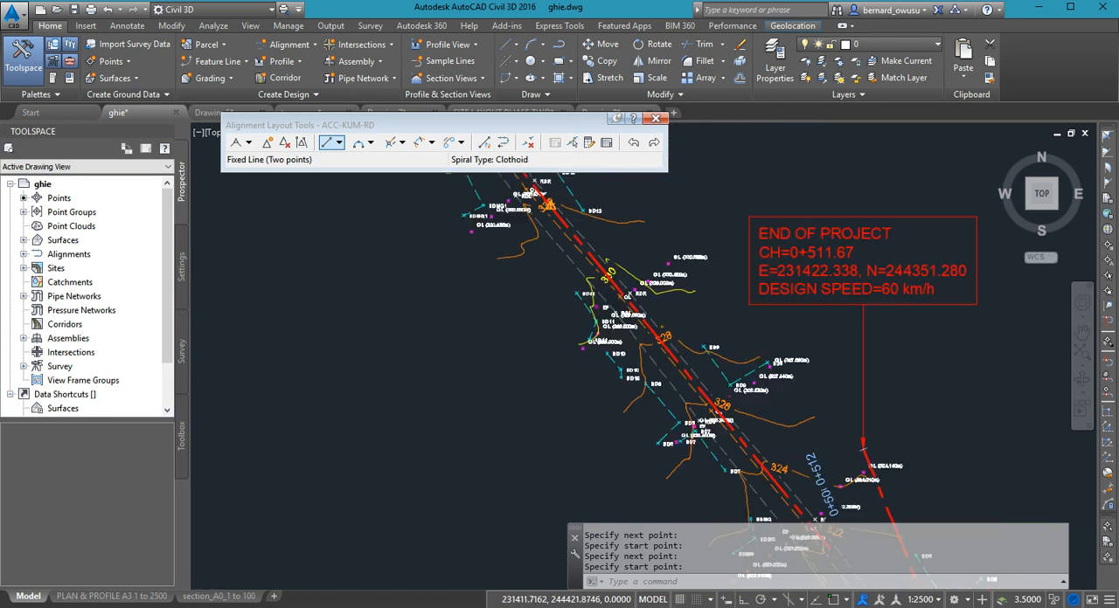
pyautogui.scroll(-6, 844, 246)
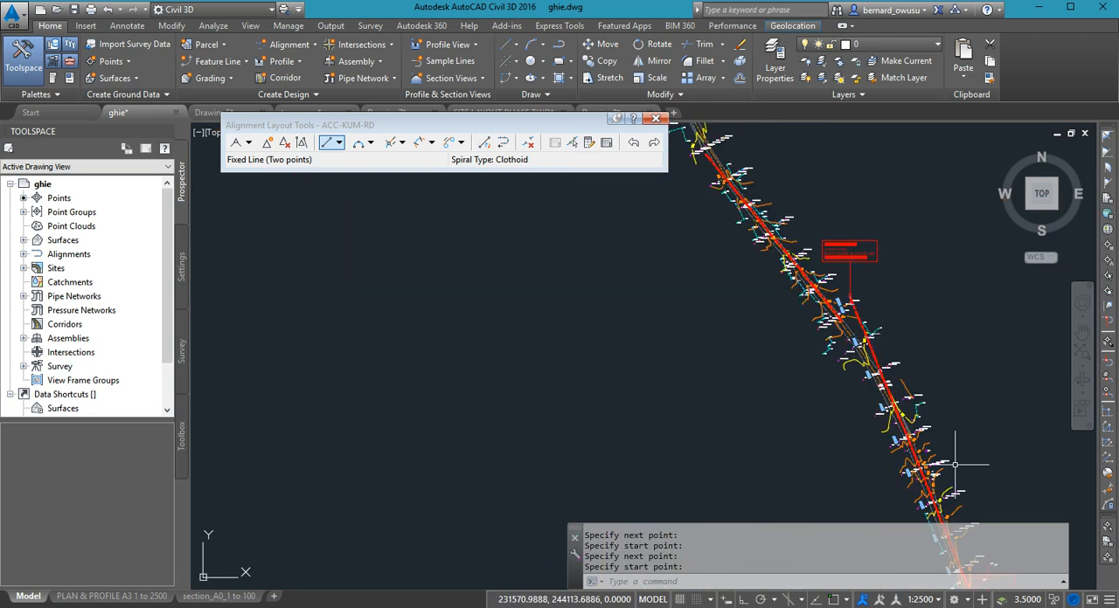
# - Examine the chainage and design speed labels at the alignment's starting point by the southern junction
pyautogui.moveTo(955, 459); pyautogui.dragTo(923, 262, button='middle')
pyautogui.scroll(2, 976, 400)
pyautogui.scroll(4, 981, 414)
pyautogui.scroll(-4, 907, 345)
pyautogui.scroll(6, 876, 359)
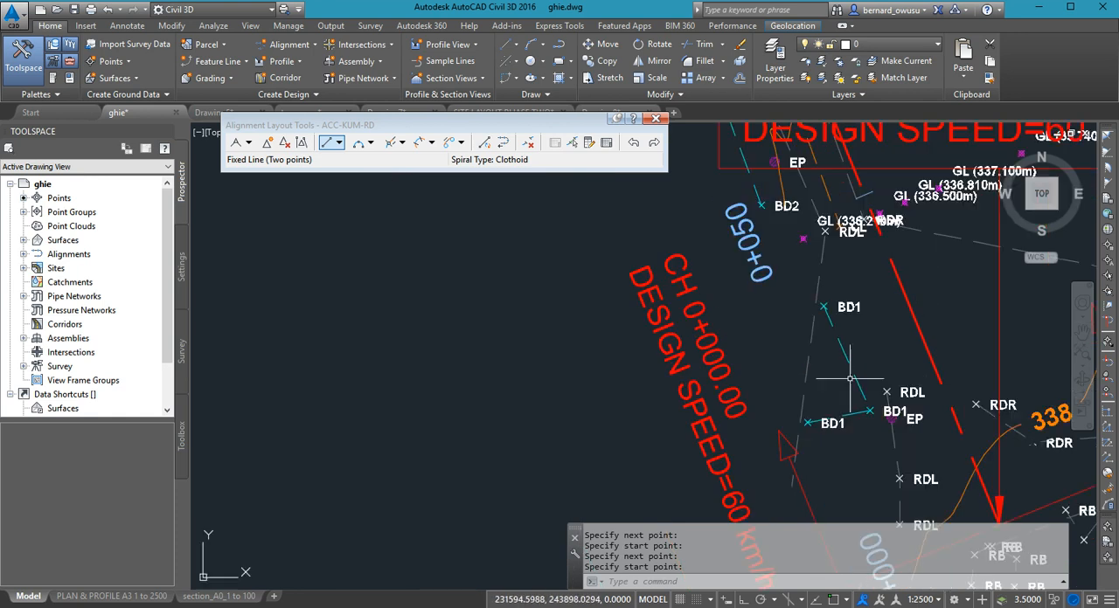
# - Review the first tangent along the surveyed road, from the START OF PROJECT label to the END OF PROJECT label
pyautogui.scroll(-5, 849, 381)
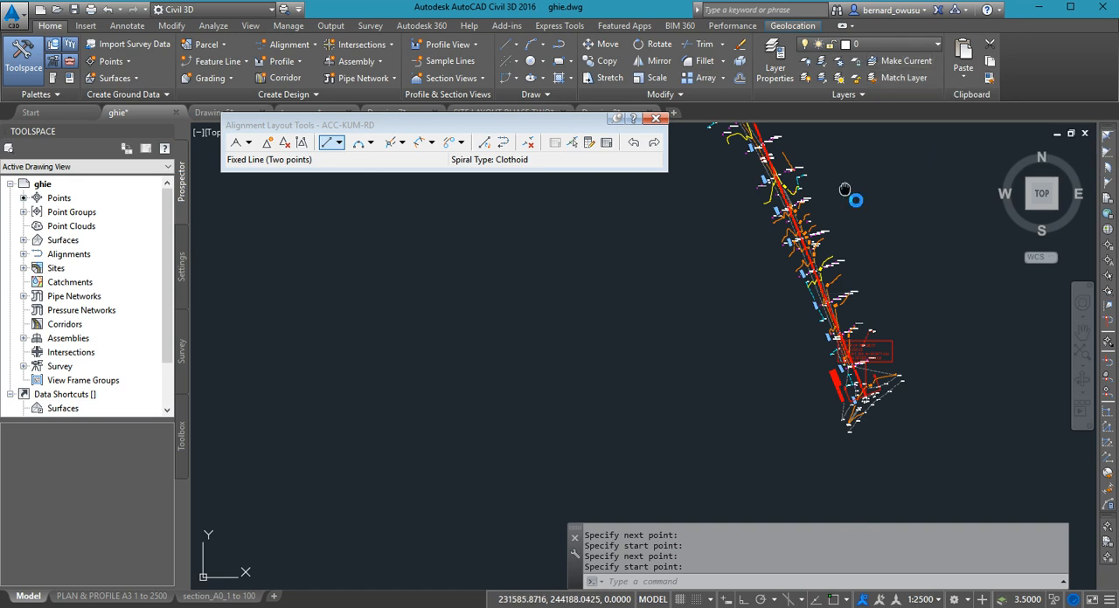
pyautogui.scroll(3, 848, 183)
pyautogui.scroll(5, 840, 407)
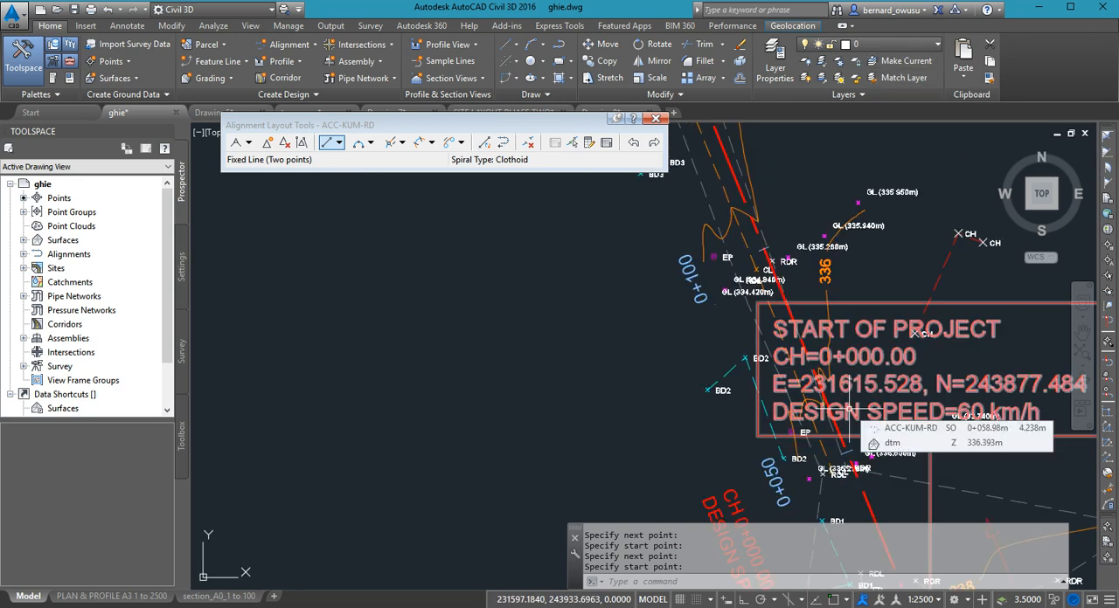
pyautogui.scroll(-6, 849, 407)
pyautogui.moveTo(808, 264); pyautogui.dragTo(850, 437, button='middle')
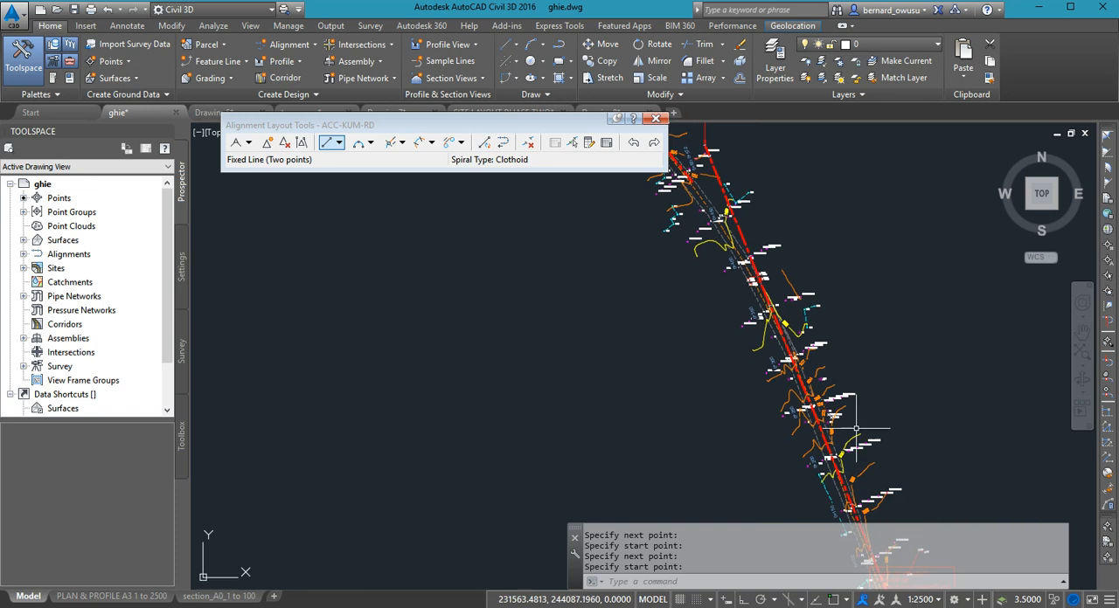
pyautogui.moveTo(894, 254); pyautogui.dragTo(917, 416, button='middle')
pyautogui.moveTo(797, 295)
pyautogui.mouseDown(button='middle')
pyautogui.moveTo(833, 347)
pyautogui.moveTo(817, 300)
pyautogui.mouseUp(button='middle')
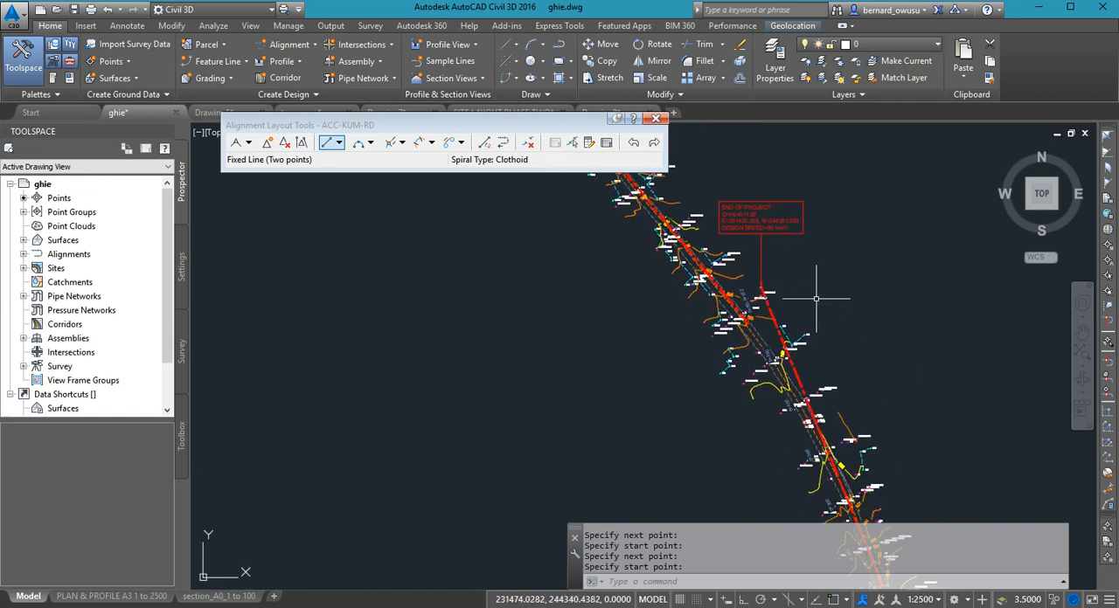
pyautogui.moveTo(826, 400)
pyautogui.mouseDown(button='middle')
pyautogui.moveTo(819, 330)
pyautogui.moveTo(869, 445)
pyautogui.mouseUp(button='middle')
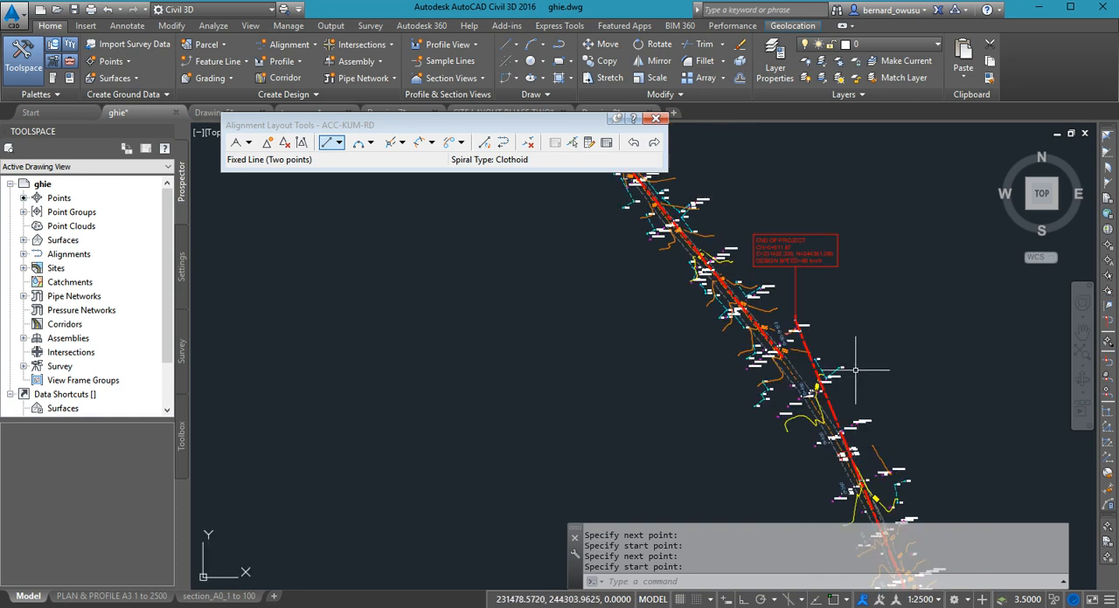
# - Inspect the second tangent's position along the surveyed road, northwest of the bend
pyautogui.scroll(-2, 856, 371)
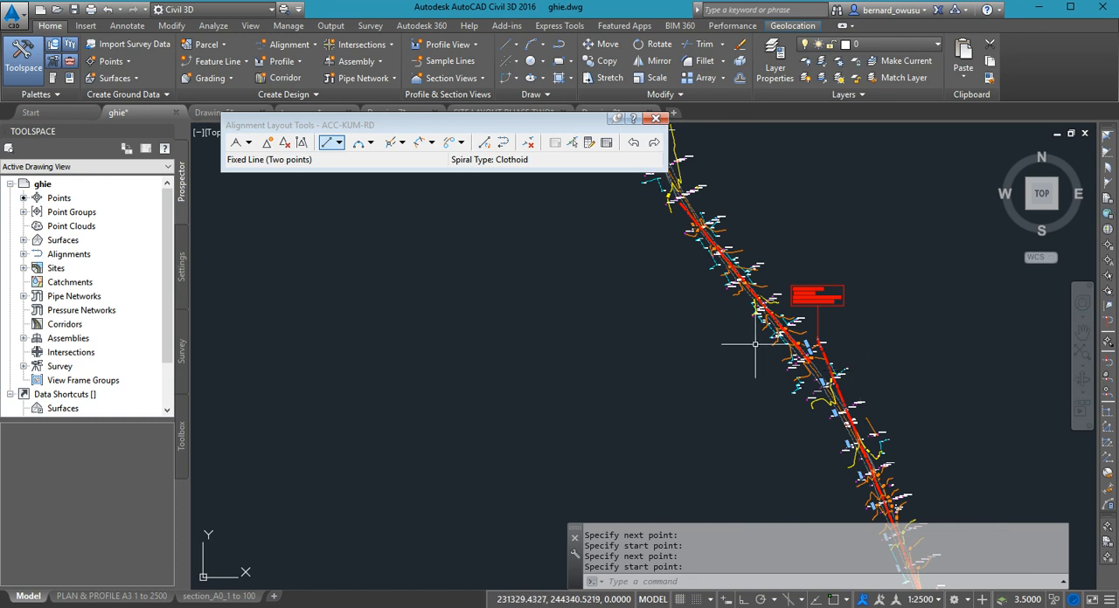
pyautogui.moveTo(760, 327); pyautogui.dragTo(760, 360, button='middle')
pyautogui.scroll(3, 809, 299)
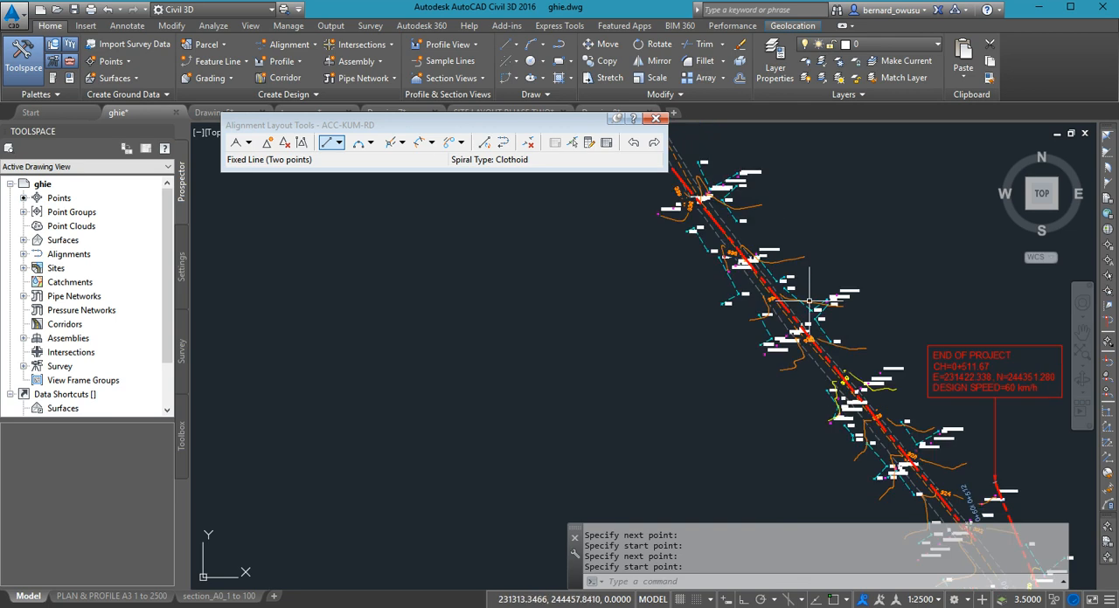
pyautogui.scroll(2, 811, 332)
pyautogui.scroll(-4, 822, 349)
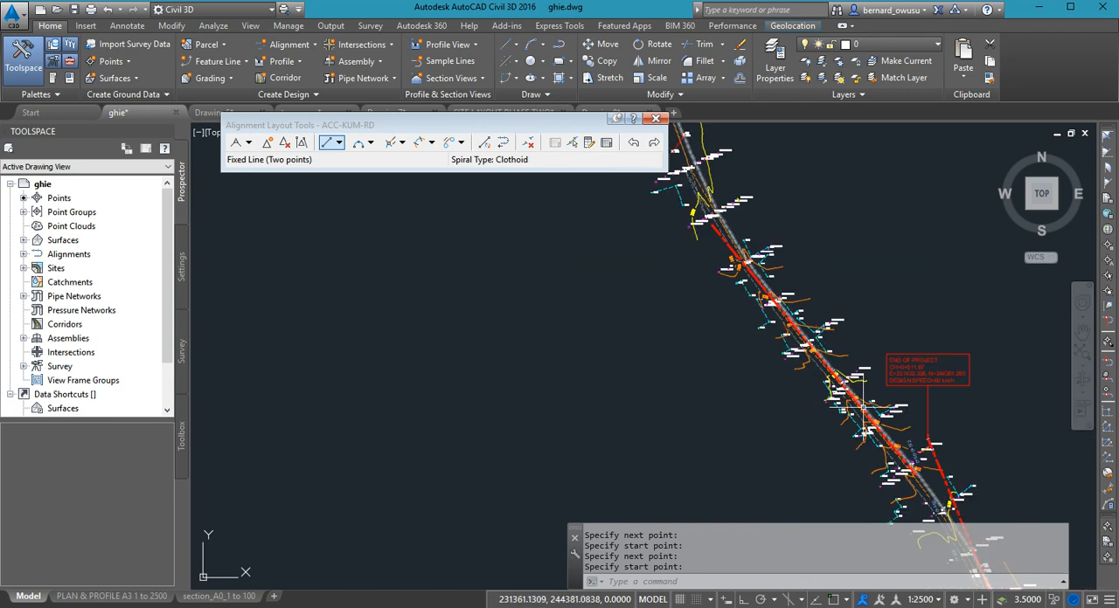
pyautogui.scroll(6, 862, 407)
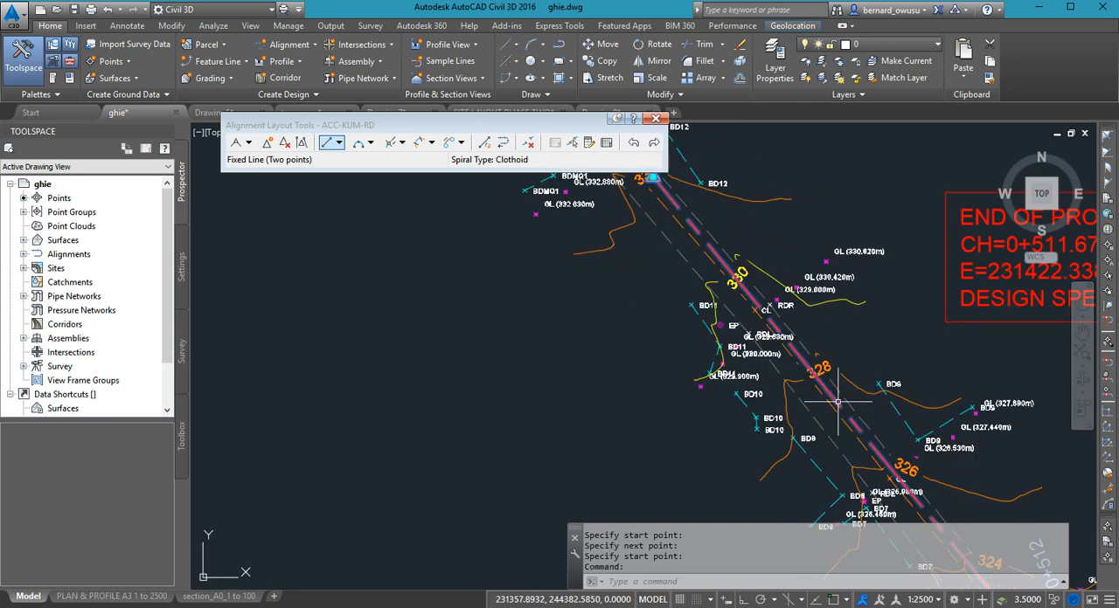
# - Select the ACC-KUM-RD alignment and stretch the second tangent's southern end northeast off the road, beyond the END OF PROJECT label
pyautogui.click(837, 403)
pyautogui.scroll(-6, 875, 368)
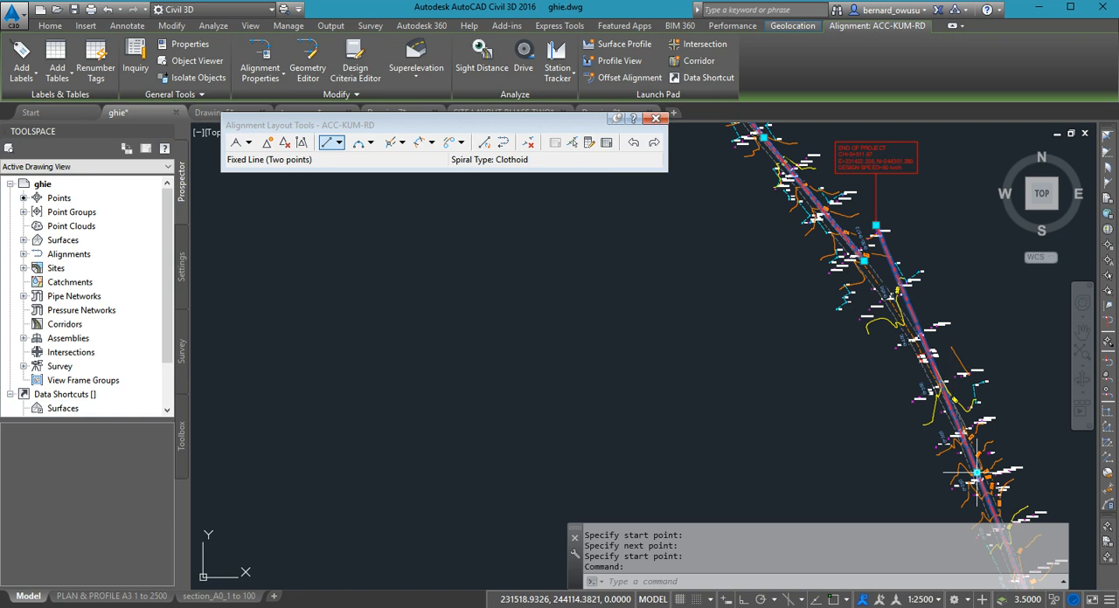
pyautogui.moveTo(793, 242)
pyautogui.mouseDown(button='middle')
pyautogui.moveTo(824, 387)
pyautogui.moveTo(856, 404)
pyautogui.mouseUp(button='middle')
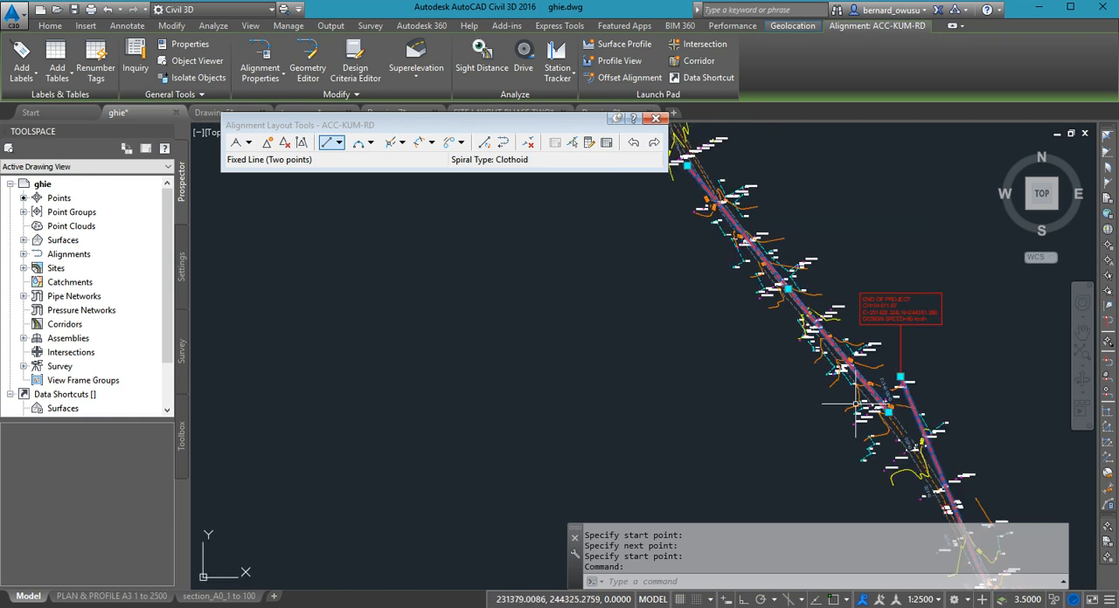
pyautogui.scroll(-2, 856, 404)
pyautogui.scroll(2, 773, 265)
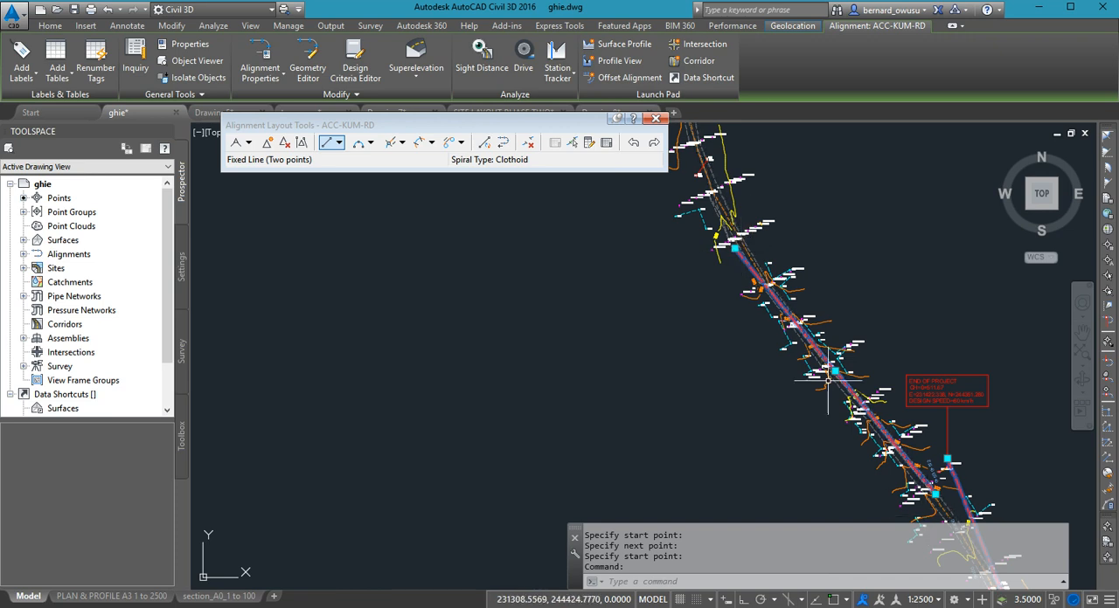
pyautogui.moveTo(842, 388); pyautogui.dragTo(848, 353, button='middle')
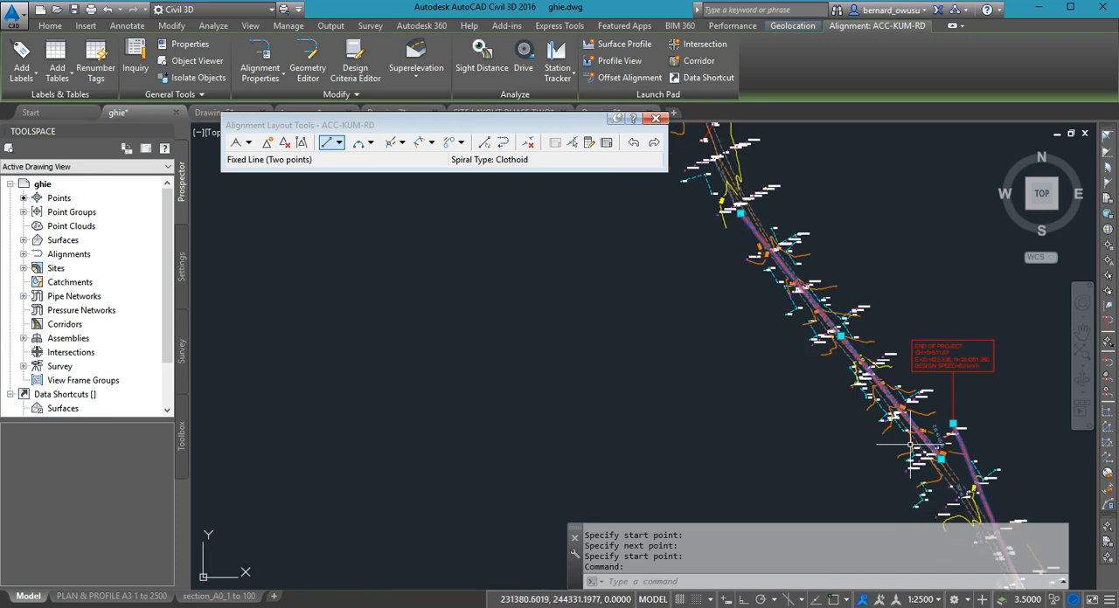
pyautogui.click(940, 460)
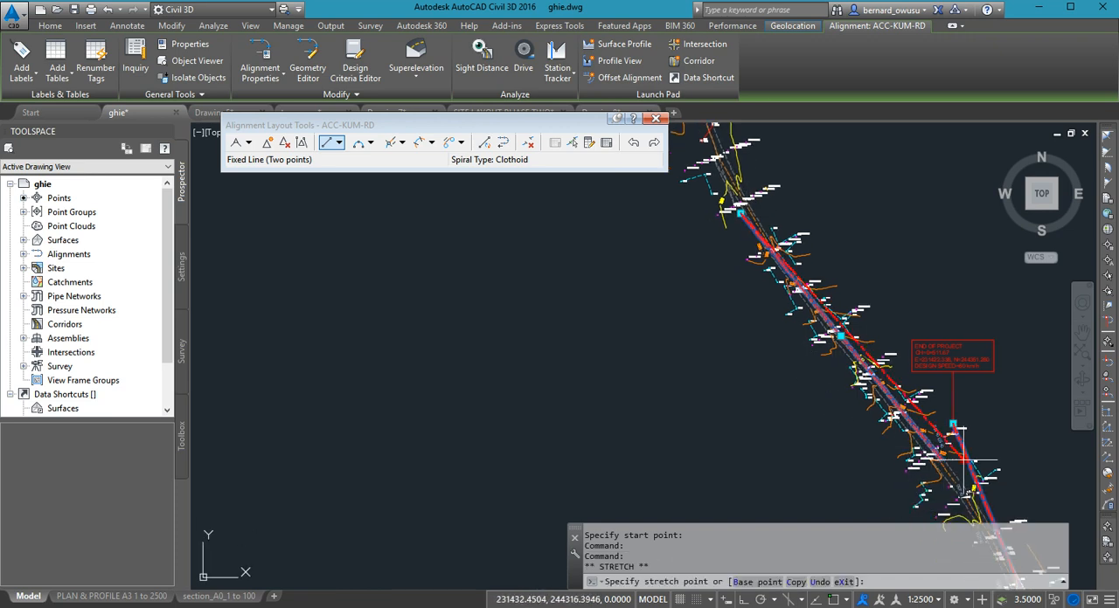
pyautogui.click(1002, 366)
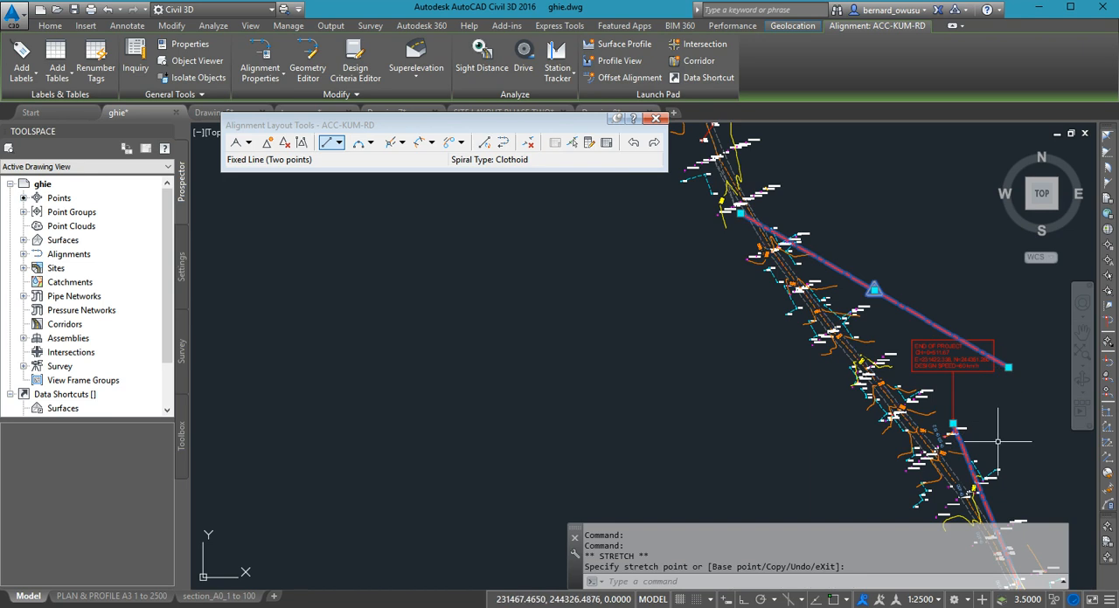
# - Stretch the second tangent's southern end back onto the road beside the bend near the 0+512 chainage label
pyautogui.click(1008, 366)
pyautogui.scroll(4, 950, 455)
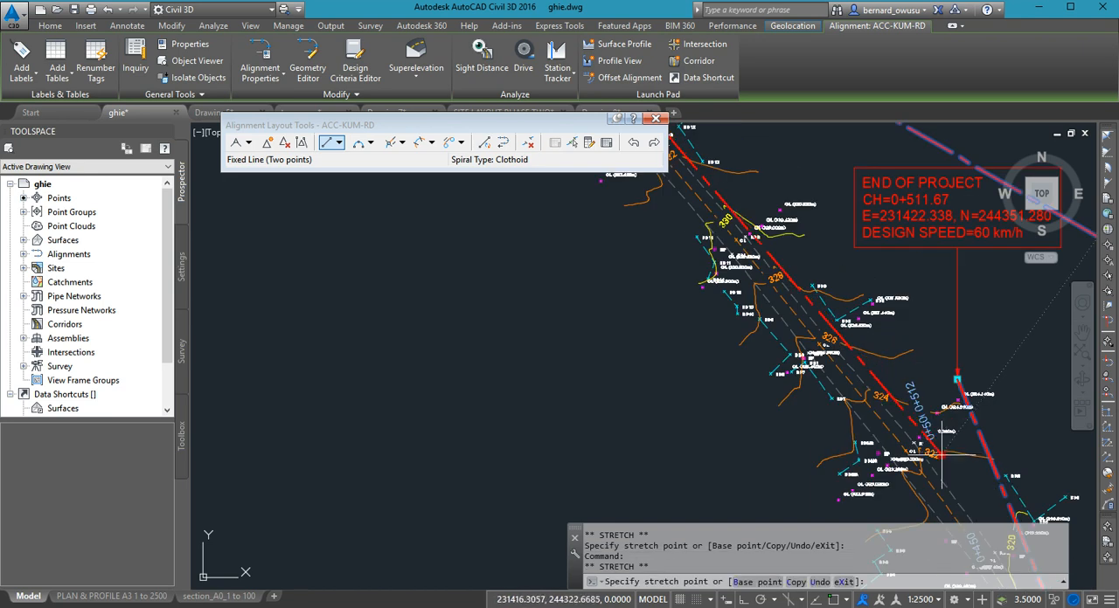
pyautogui.click(924, 470)
pyautogui.scroll(-2, 927, 465)
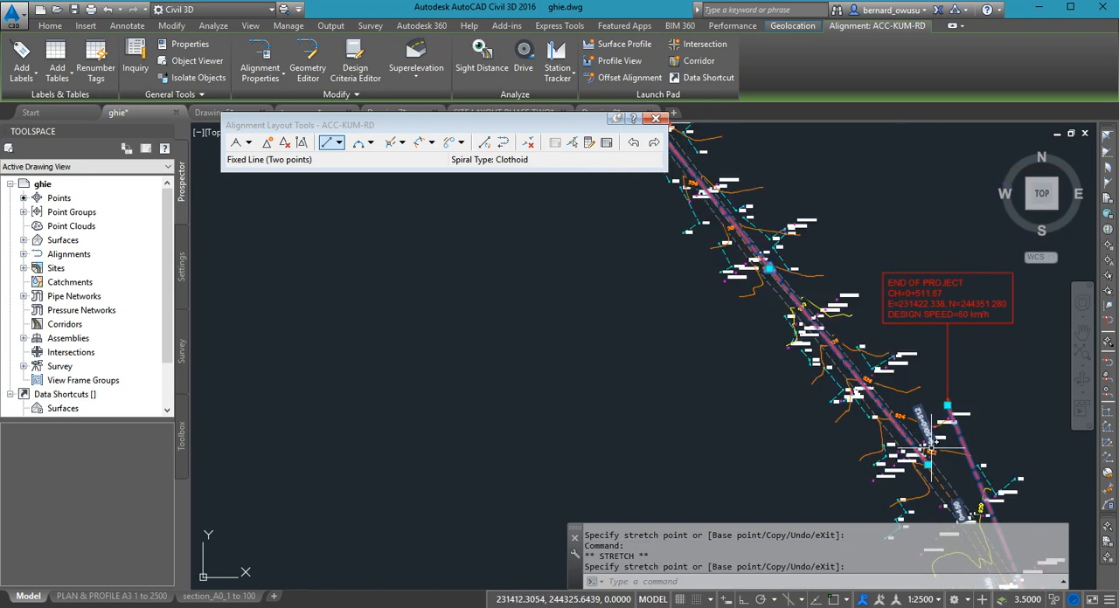
# - Move the whole second tangent northeast off the road by its midpoint grip
pyautogui.scroll(-2, 797, 289)
pyautogui.click(769, 268)
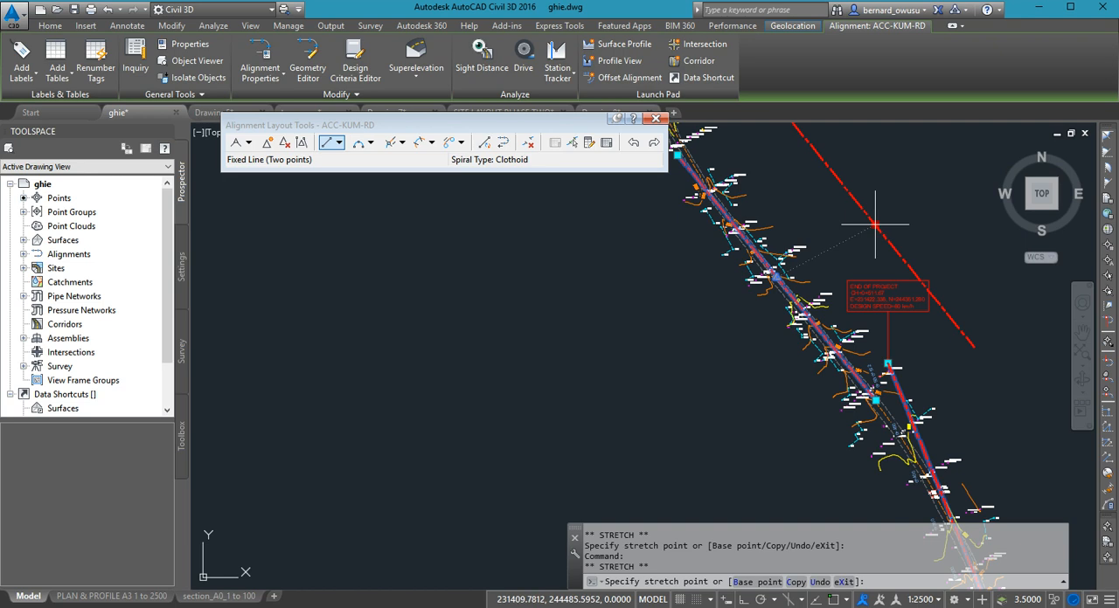
pyautogui.click(875, 225)
pyautogui.moveTo(823, 252); pyautogui.dragTo(824, 324, button='middle')
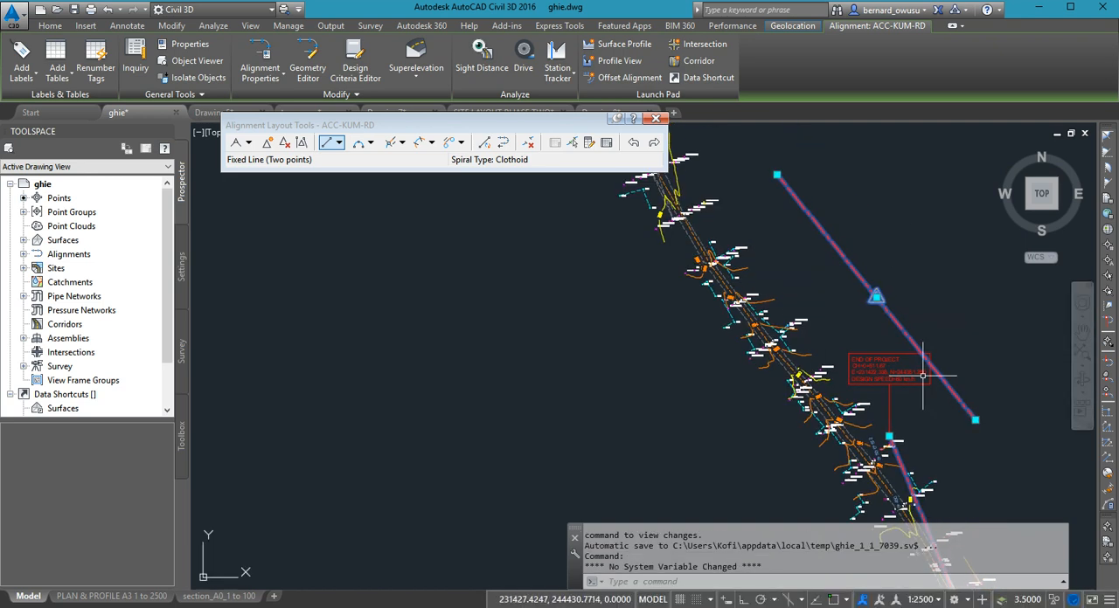
# - Stretch the displaced second tangent's southern end onto the road between the 0+512 and 0+450 chainage labels
pyautogui.click(976, 420)
pyautogui.scroll(3, 912, 499)
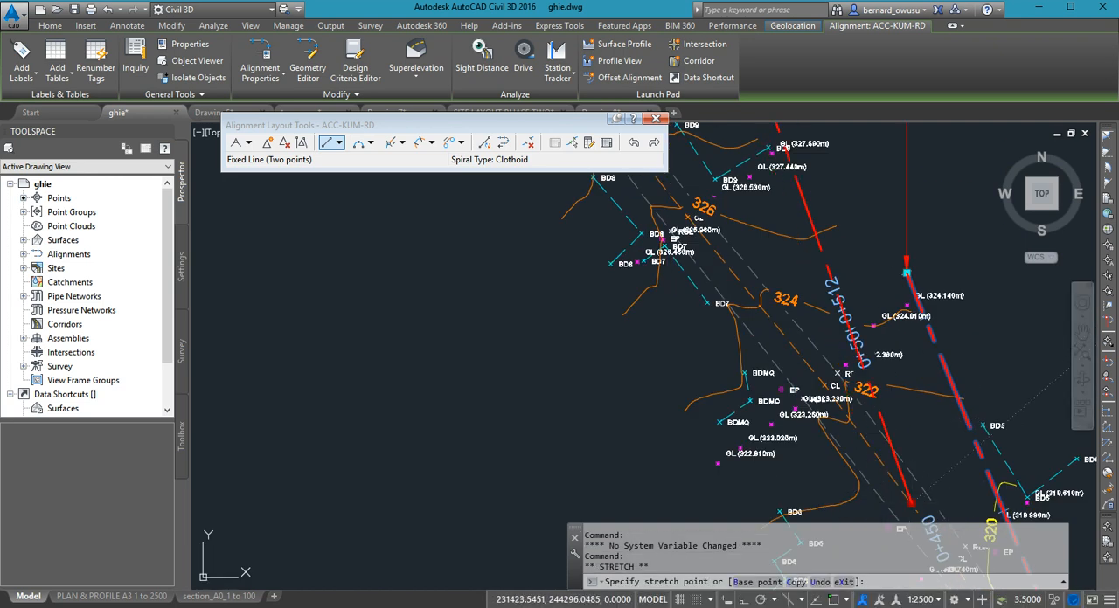
pyautogui.scroll(-5, 975, 440)
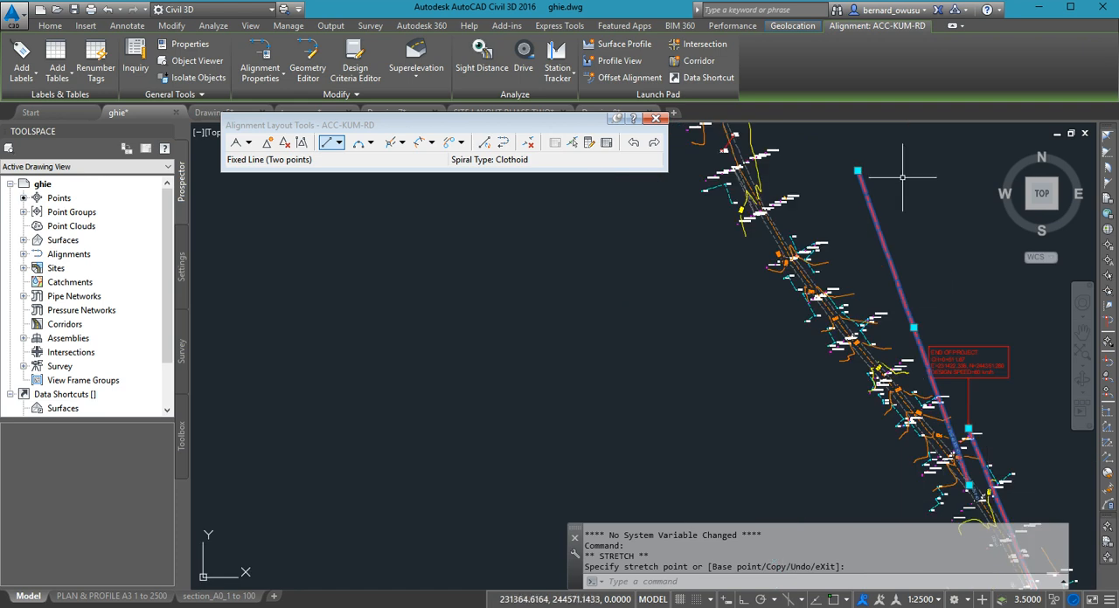
# - Stretch the second tangent's northern end onto the road between the 338 and 336 contour labels, and deselect the alignment
pyautogui.click(857, 170)
pyautogui.scroll(3, 824, 326)
pyautogui.click(754, 201)
pyautogui.click(757, 201)
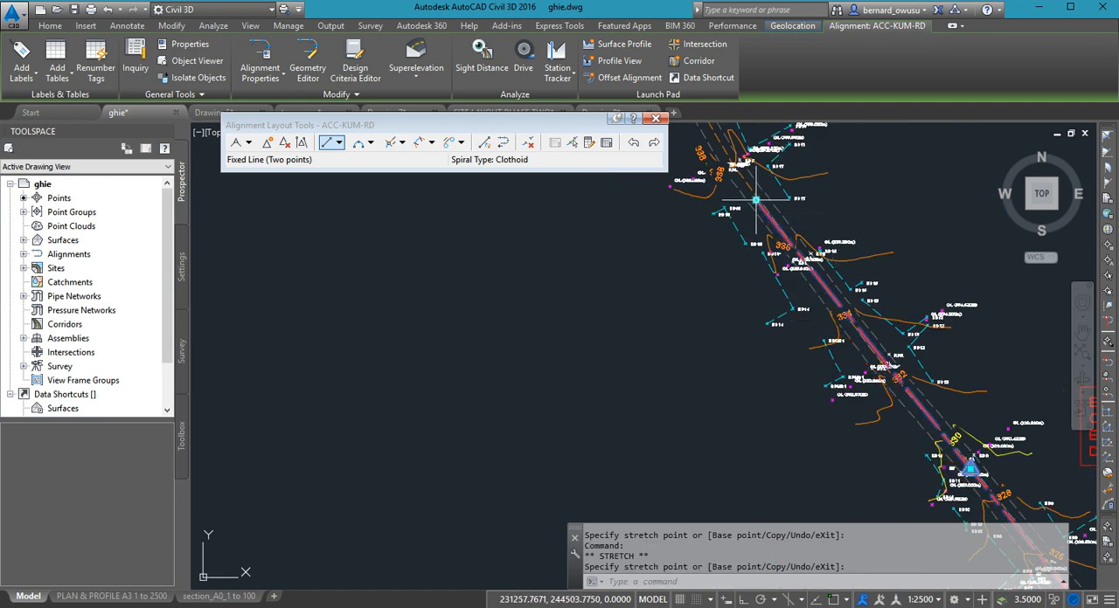
pyautogui.scroll(-3, 932, 408)
pyautogui.scroll(2, 931, 408)
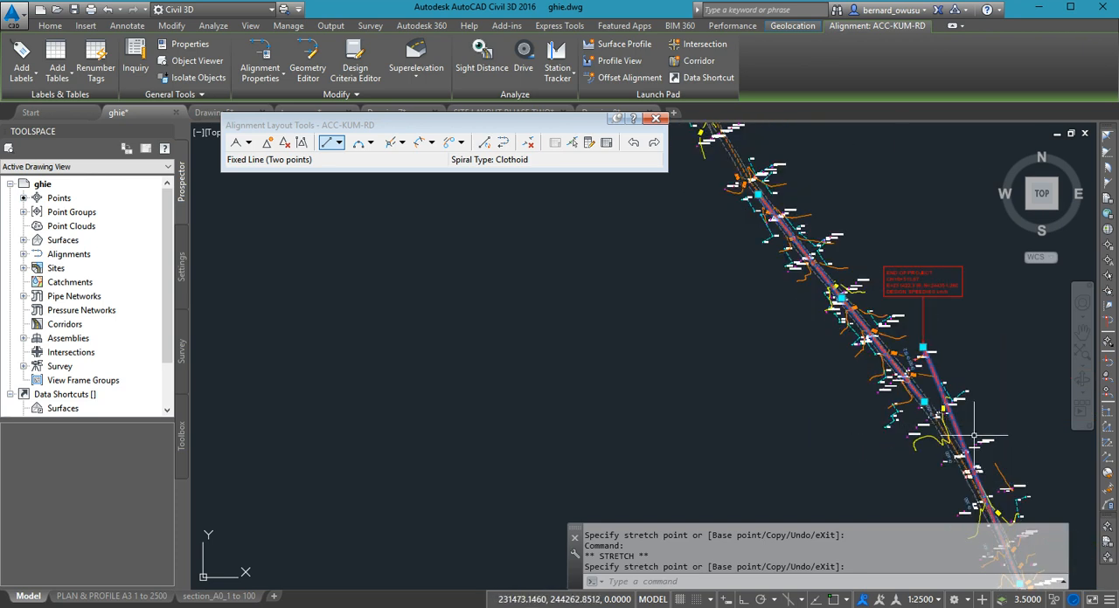
pyautogui.press('Escape')
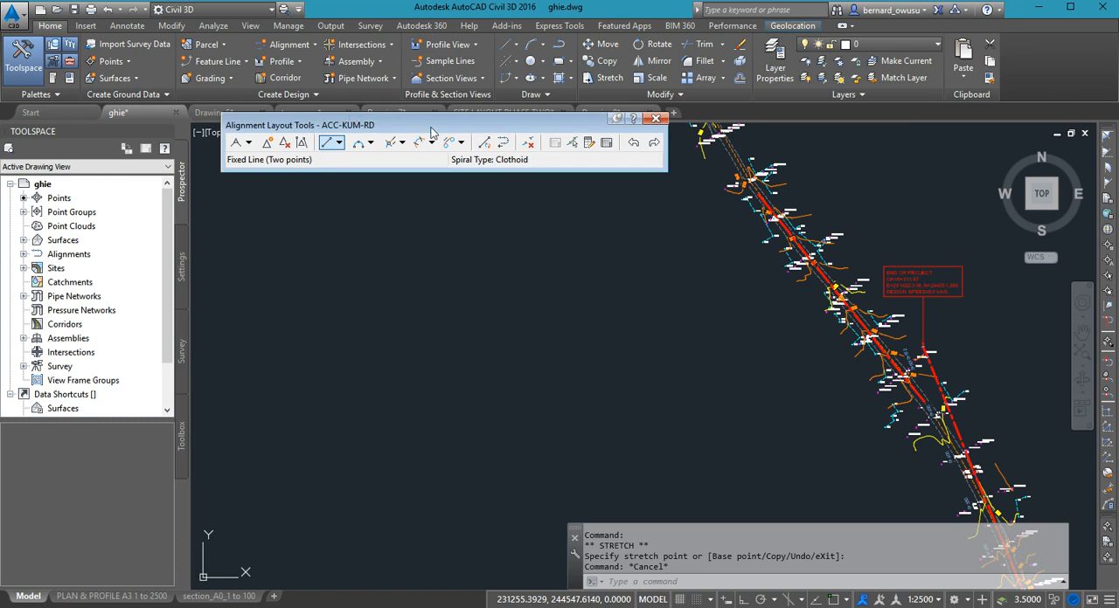
# - Close the alignment layout tools and reopen them for ACC-KUM-RD with the Geometry Editor
pyautogui.click(656, 120)
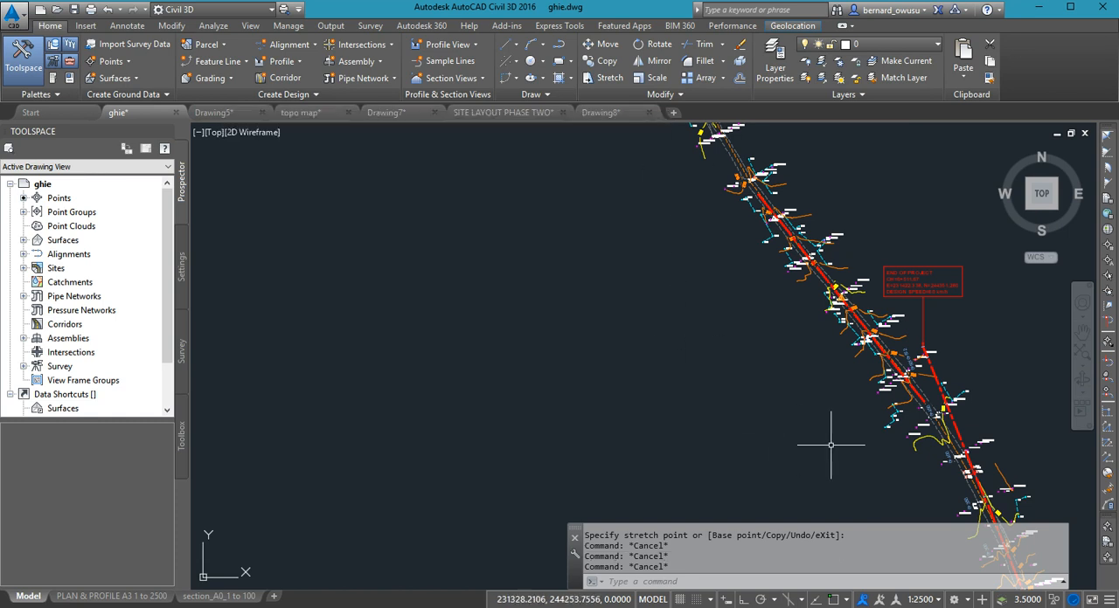
pyautogui.moveTo(831, 450); pyautogui.dragTo(726, 407, button='middle')
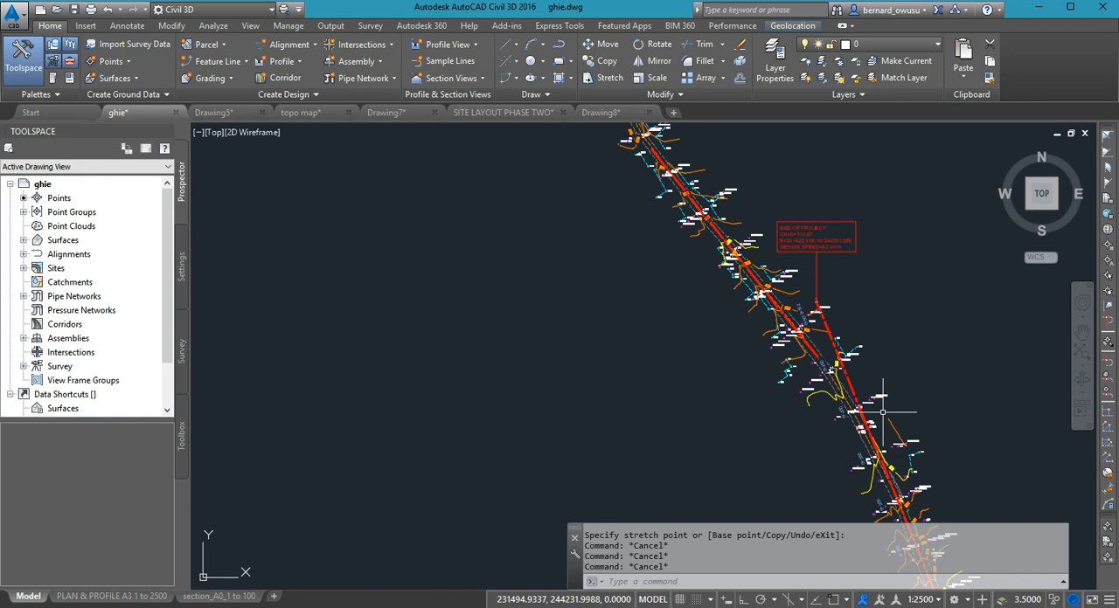
pyautogui.scroll(4, 832, 365)
pyautogui.scroll(2, 832, 365)
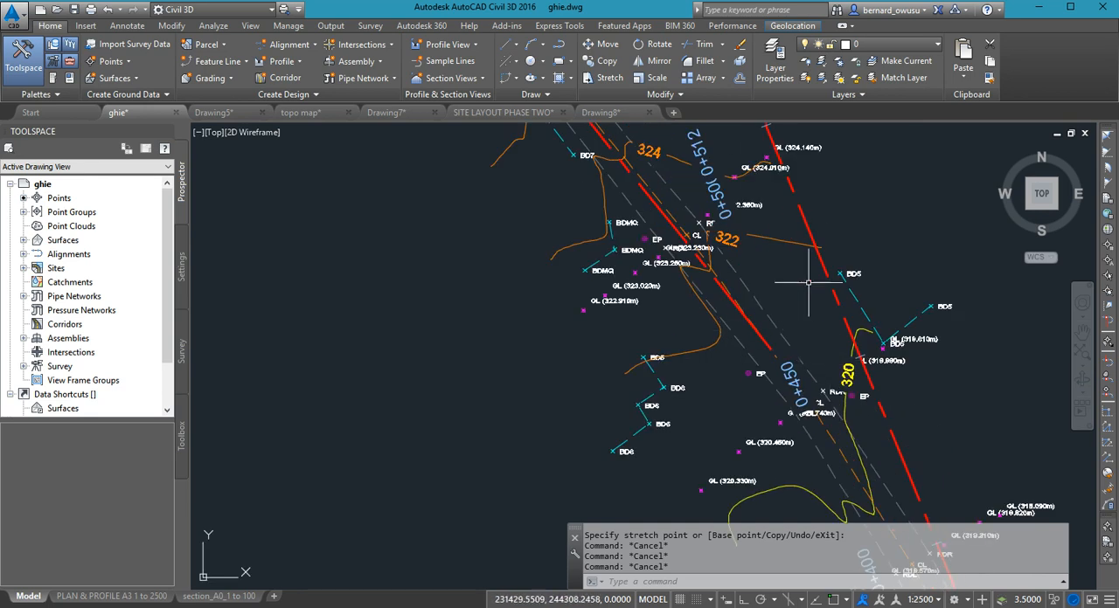
pyautogui.click(744, 314)
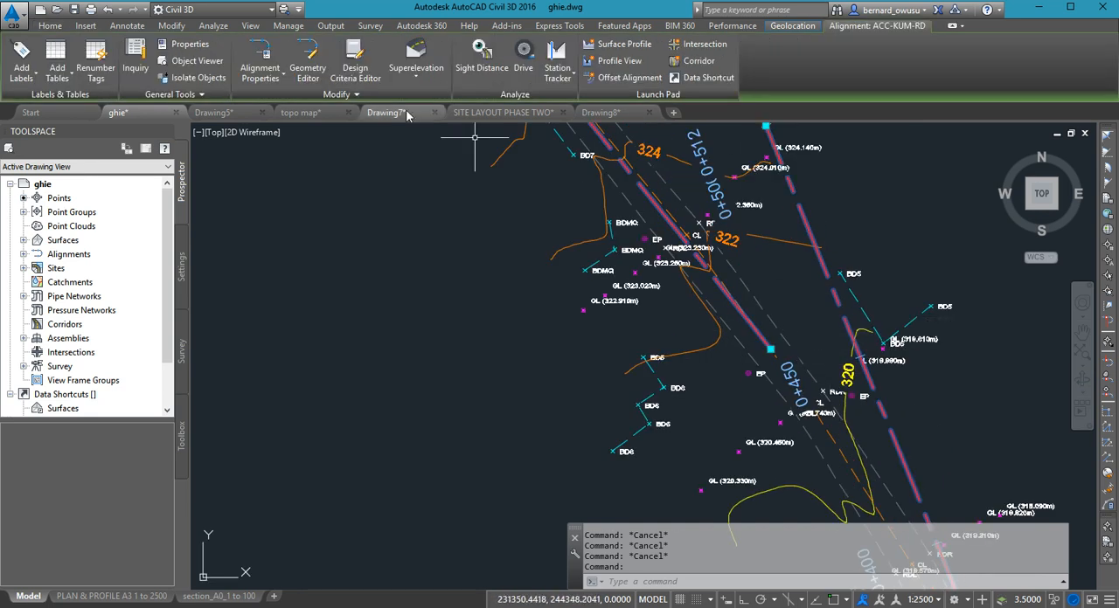
pyautogui.click(310, 58)
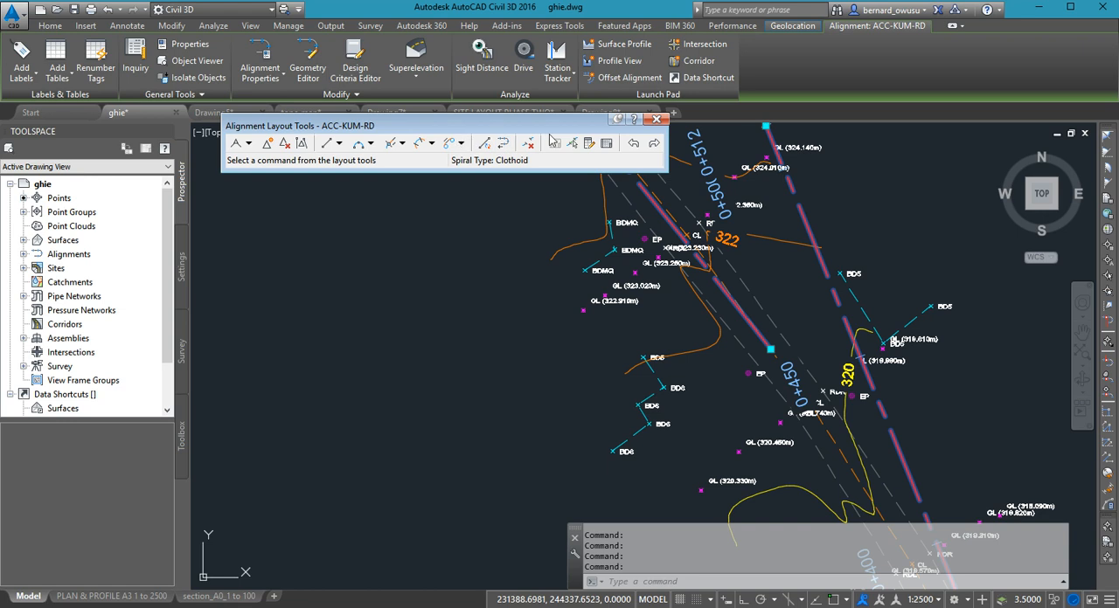
pyautogui.click(327, 146)
pyautogui.scroll(-8, 916, 570)
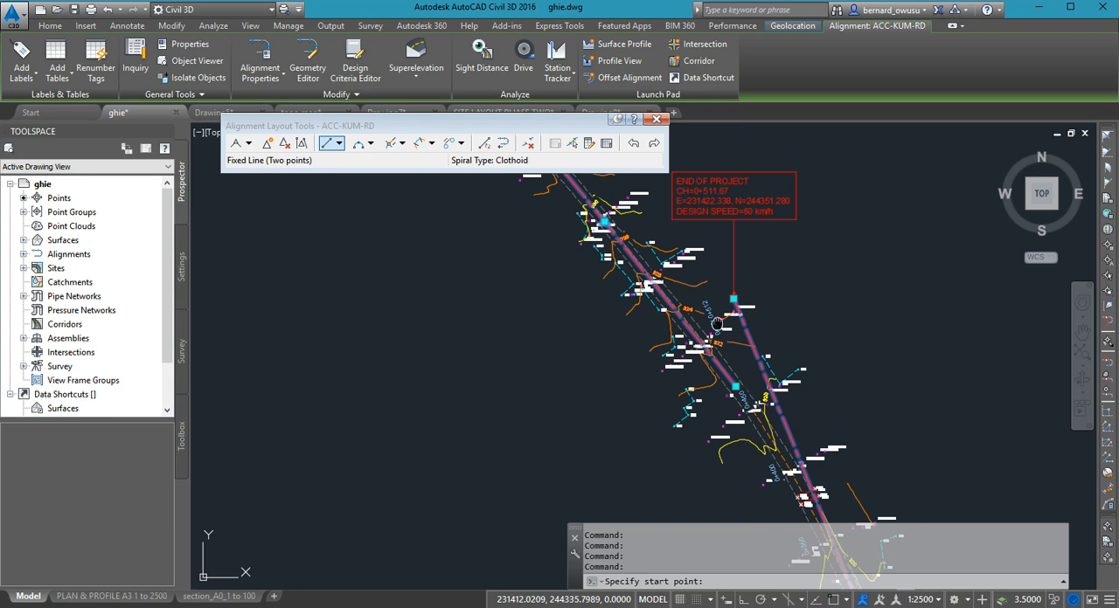
pyautogui.scroll(-4, 761, 581)
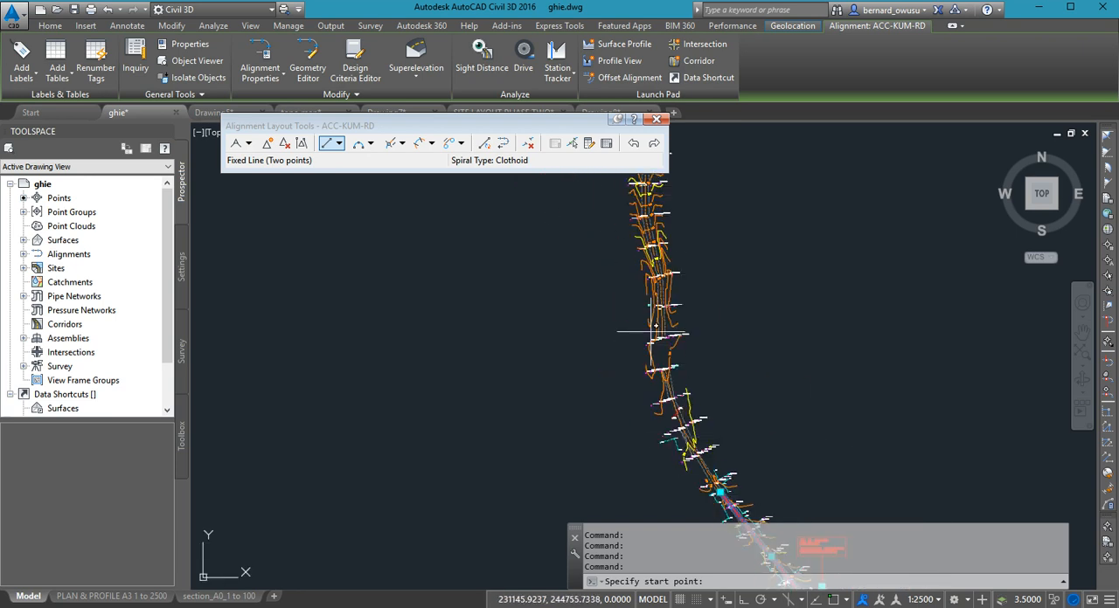
pyautogui.moveTo(657, 251)
pyautogui.mouseDown(button='middle')
pyautogui.moveTo(726, 492)
pyautogui.moveTo(711, 296)
pyautogui.mouseUp(button='middle')
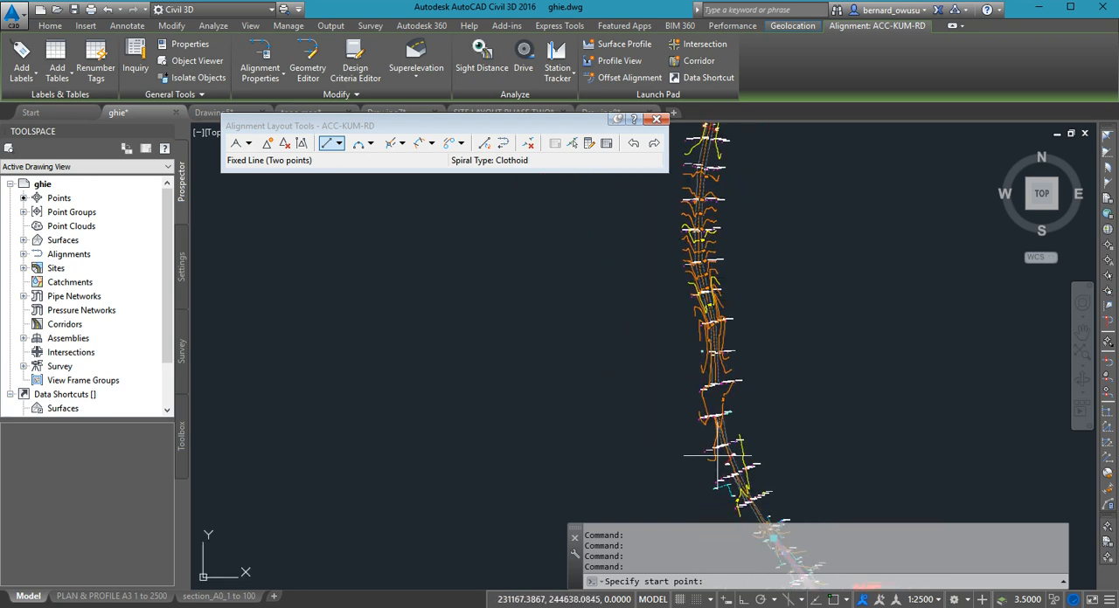
pyautogui.moveTo(732, 363); pyautogui.dragTo(761, 258, button='middle')
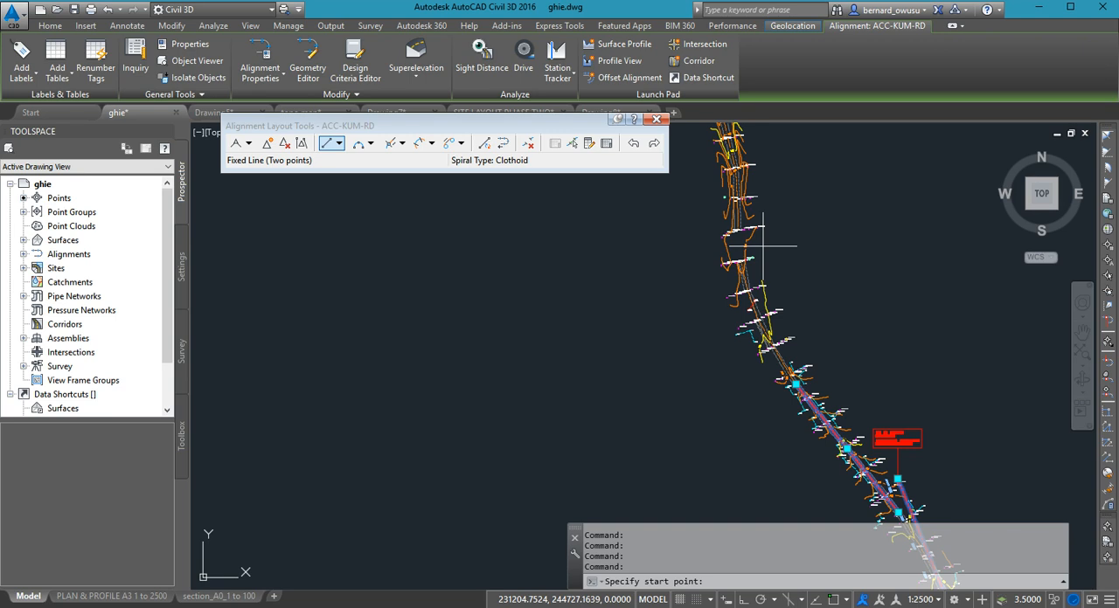
pyautogui.moveTo(782, 426); pyautogui.dragTo(785, 371, button='middle')
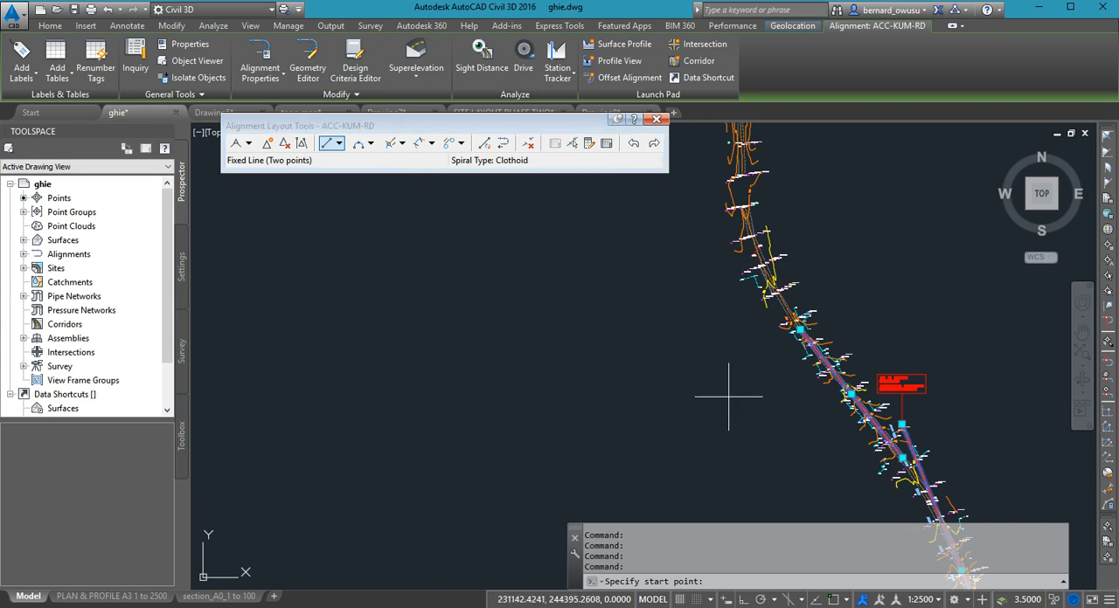
pyautogui.moveTo(695, 339); pyautogui.dragTo(670, 308, button='middle')
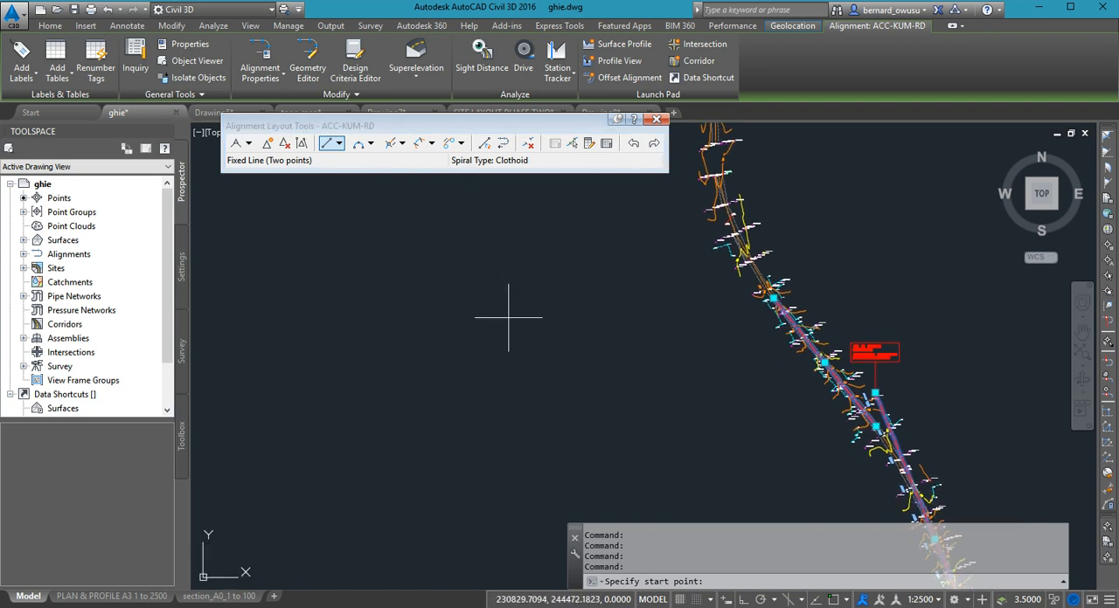
pyautogui.scroll(5, 511, 315)
pyautogui.press('Escape')
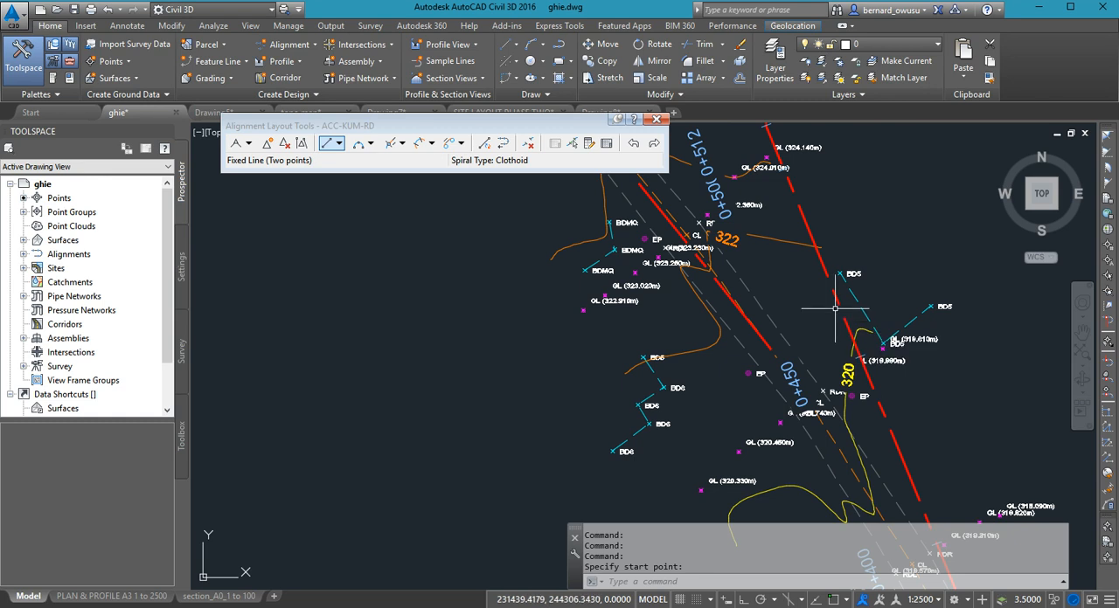
# - Examine how both tangents follow the surveyed road, especially around the 0+450 and 0+512 chainage labels
pyautogui.scroll(-5, 820, 382)
pyautogui.moveTo(820, 382)
pyautogui.mouseDown(button='middle')
pyautogui.moveTo(859, 428)
pyautogui.moveTo(880, 367)
pyautogui.mouseUp(button='middle')
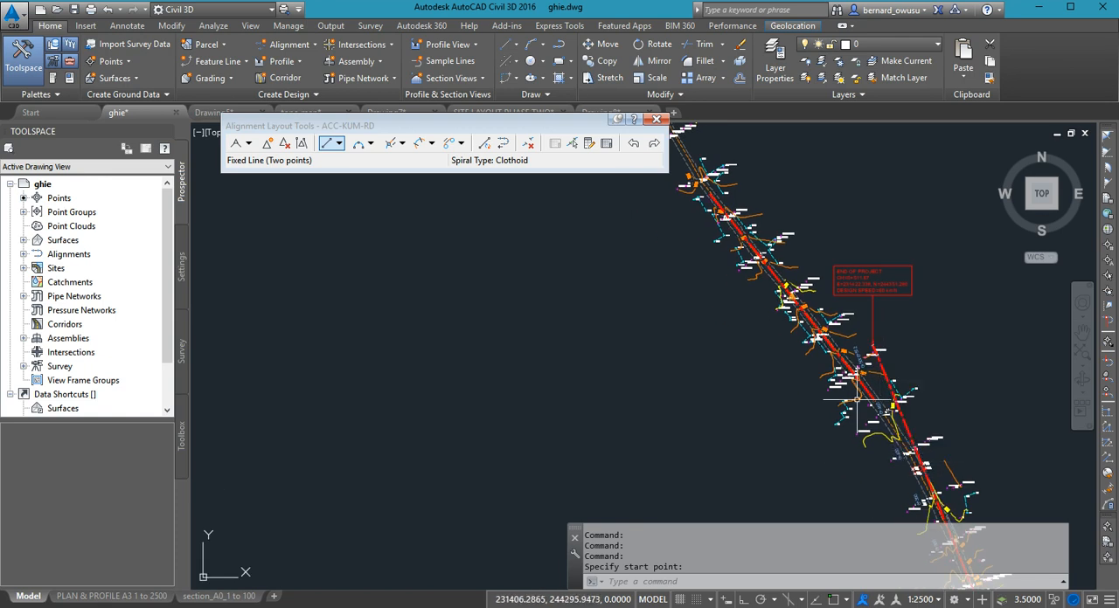
pyautogui.scroll(2, 865, 411)
pyautogui.scroll(4, 907, 413)
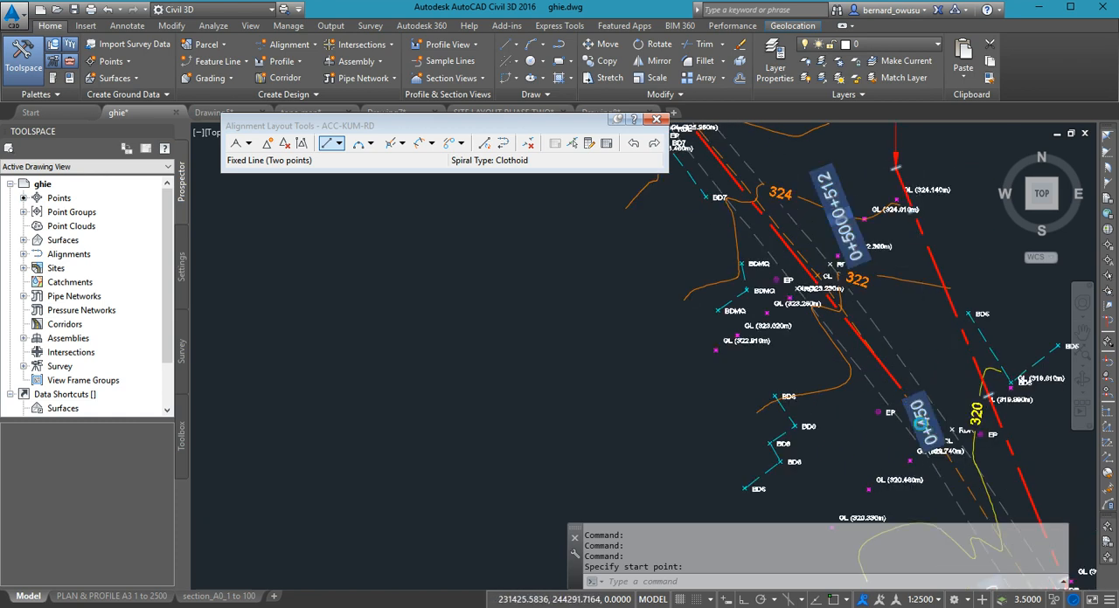
pyautogui.scroll(-4, 919, 267)
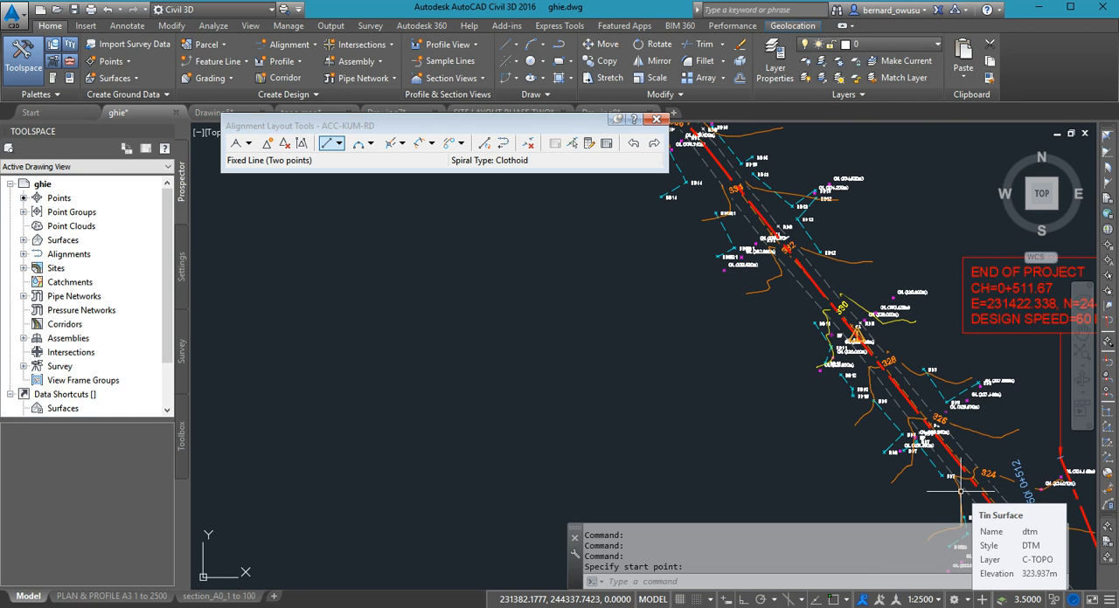
pyautogui.scroll(-4, 725, 362)
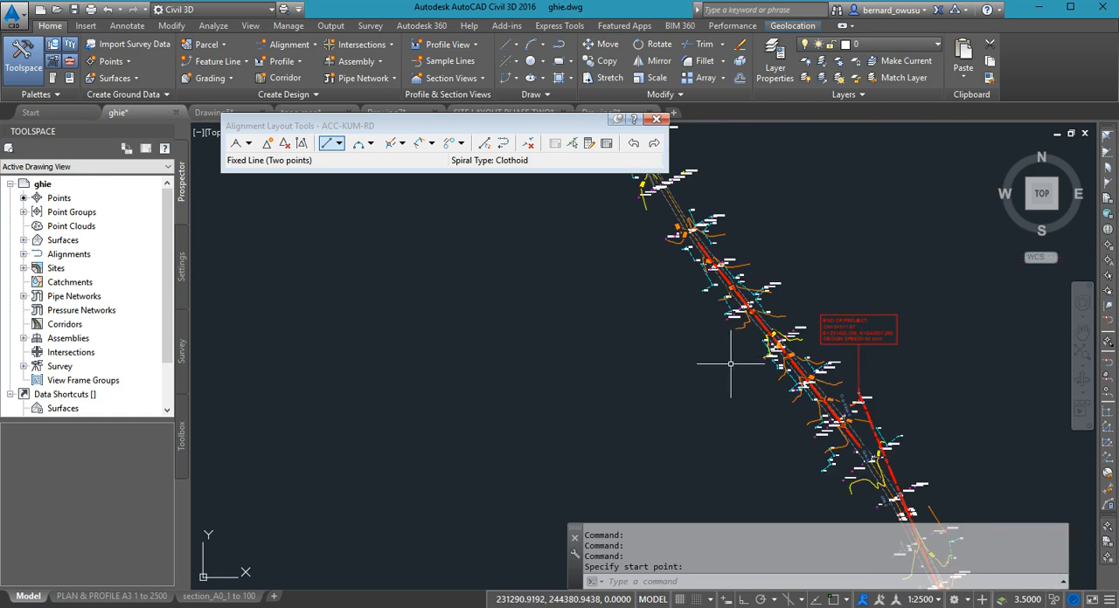
pyautogui.moveTo(735, 387); pyautogui.dragTo(767, 268, button='middle')
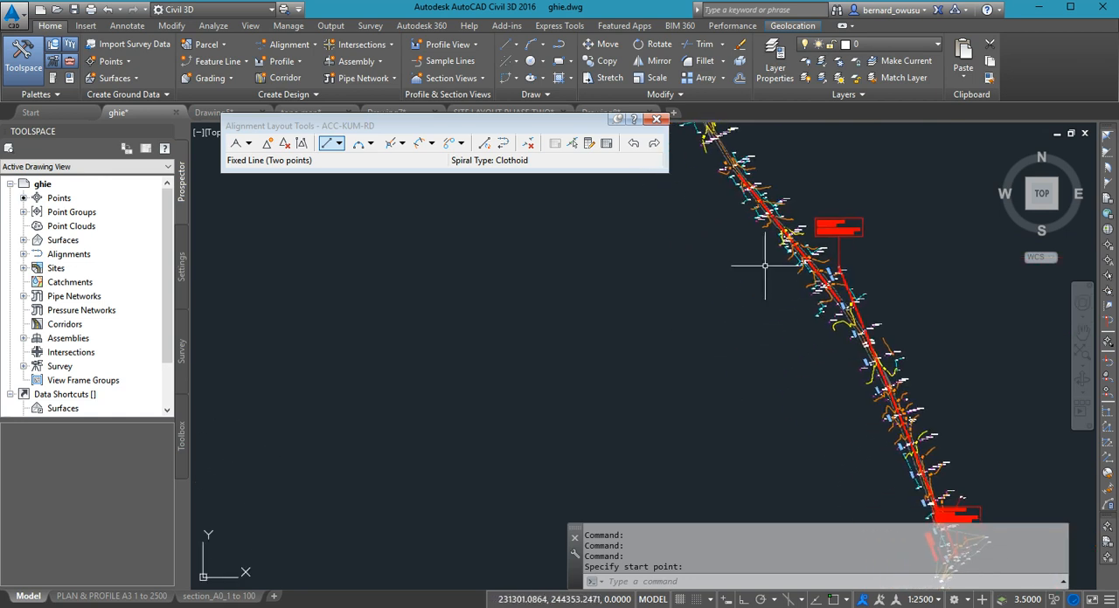
pyautogui.scroll(-2, 768, 268)
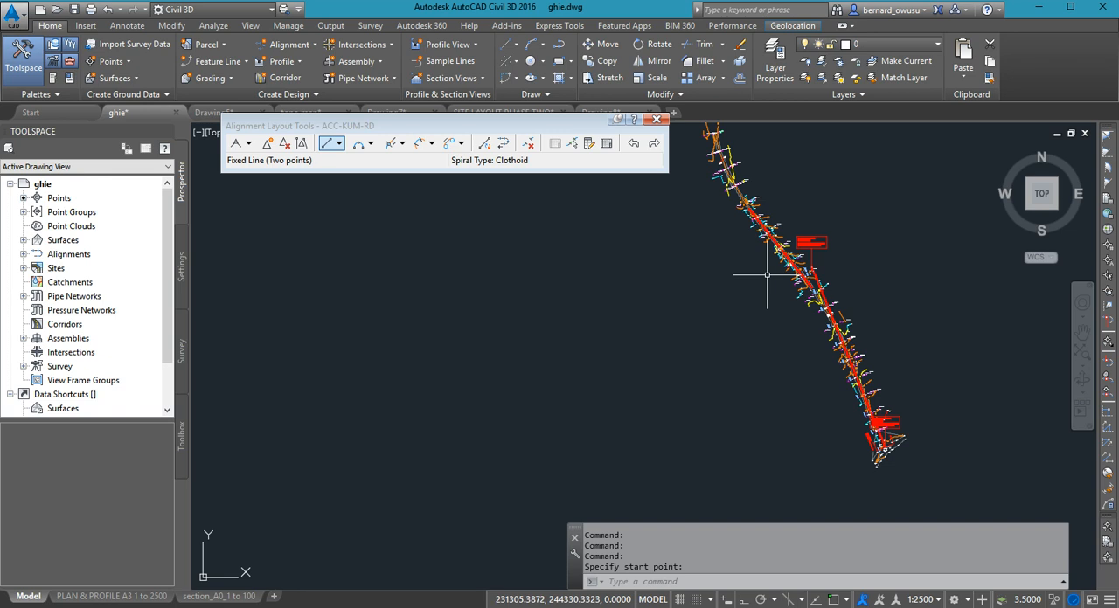
# - Examine how the first tangent follows the surveyed road between the project start and the 0+200 chainage label
pyautogui.scroll(2, 809, 248)
pyautogui.scroll(-3, 808, 248)
pyautogui.scroll(3, 861, 406)
pyautogui.moveTo(861, 406)
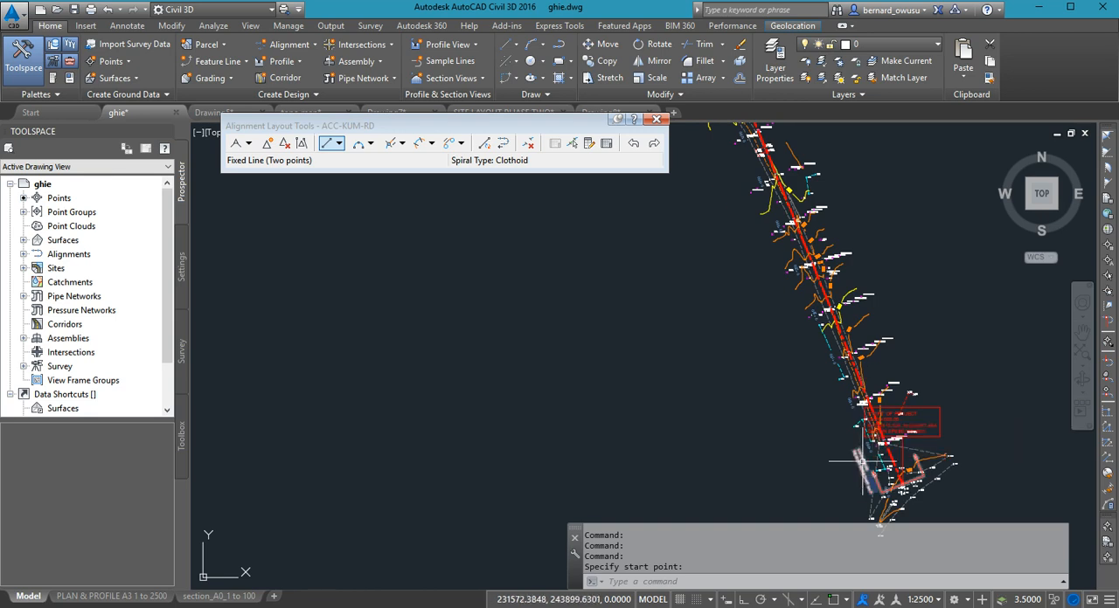
pyautogui.moveTo(863, 451); pyautogui.dragTo(851, 360, button='middle')
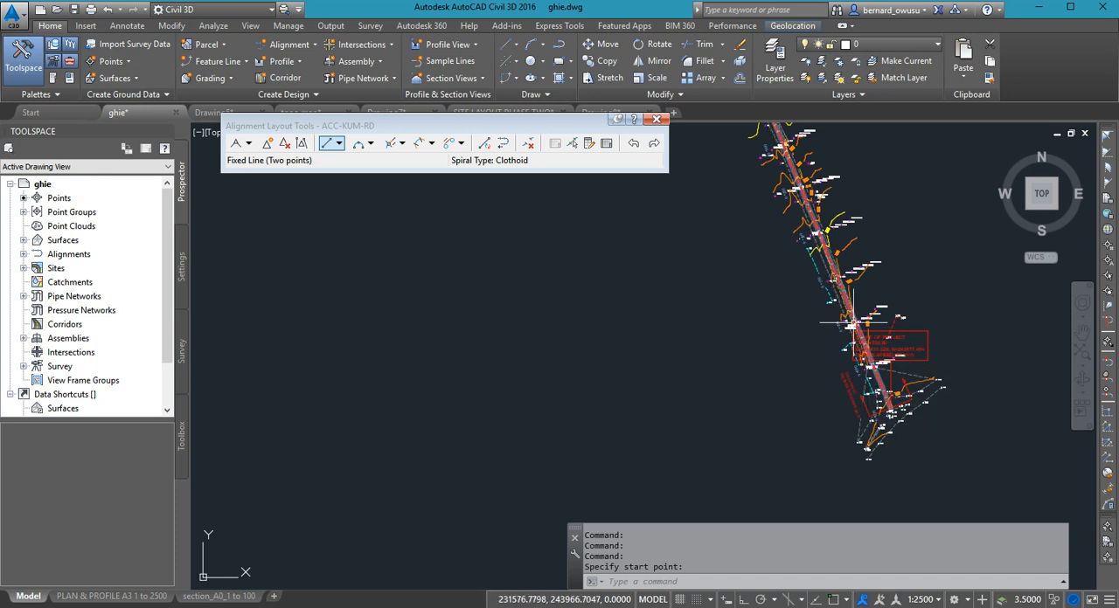
pyautogui.scroll(2, 852, 325)
pyautogui.scroll(3, 855, 339)
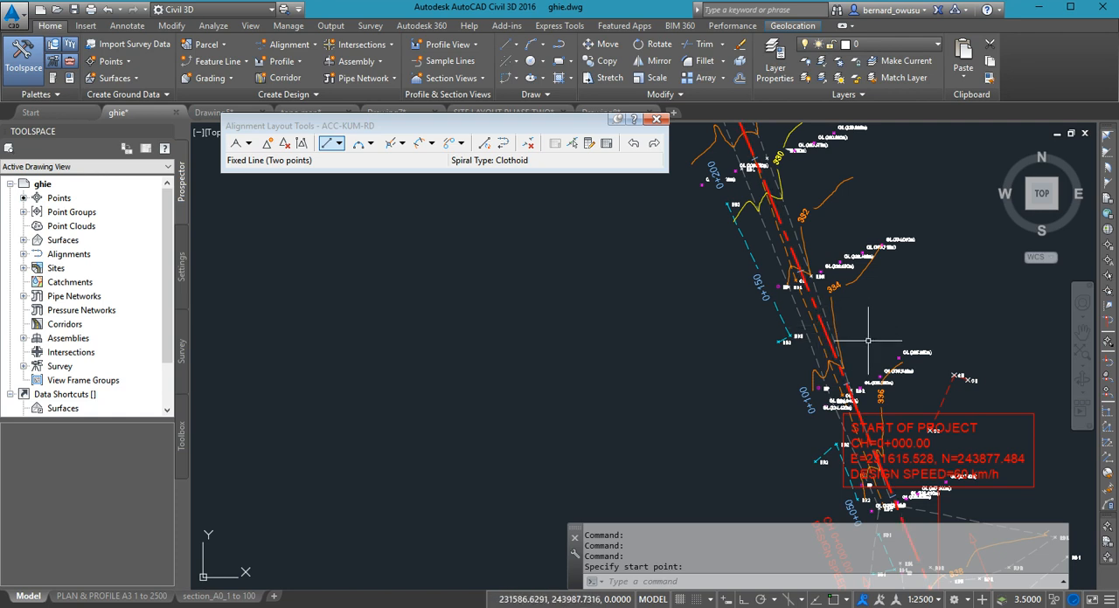
pyautogui.scroll(-2, 866, 343)
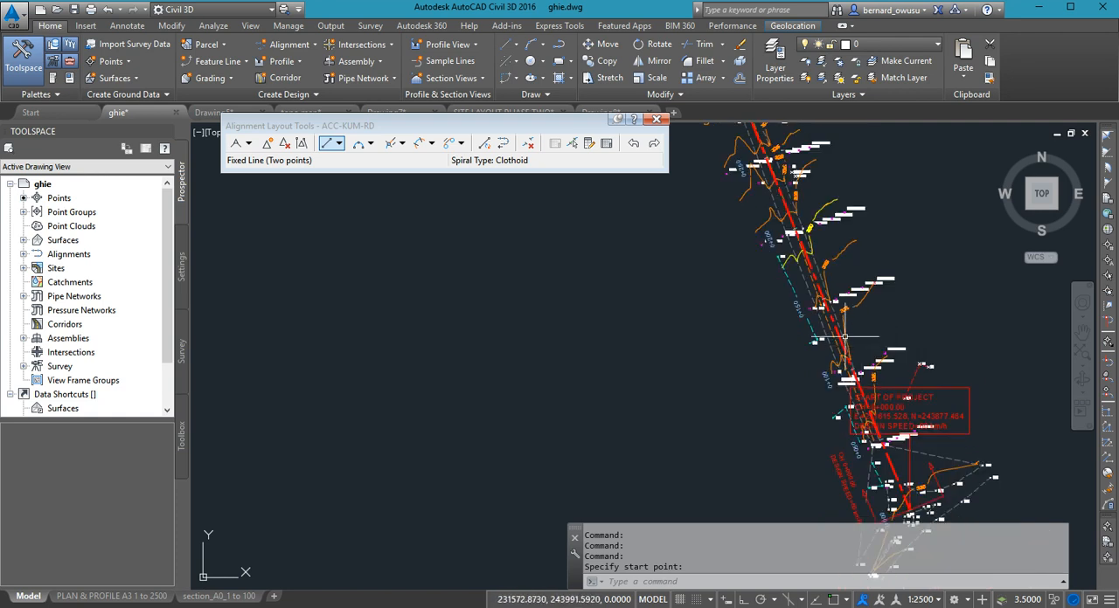
pyautogui.scroll(4, 851, 347)
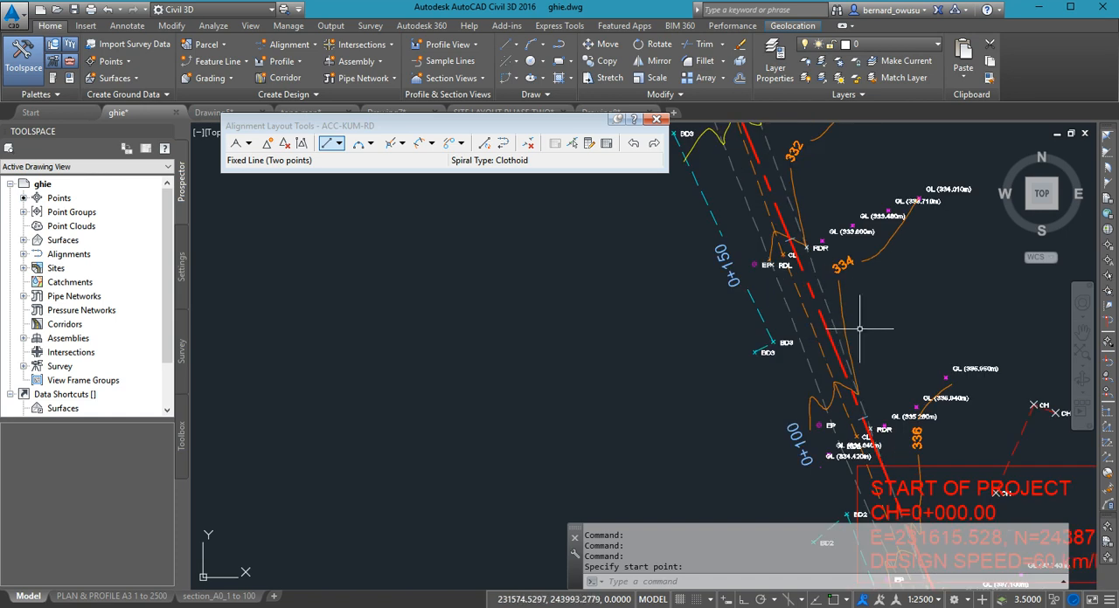
pyautogui.moveTo(909, 330)
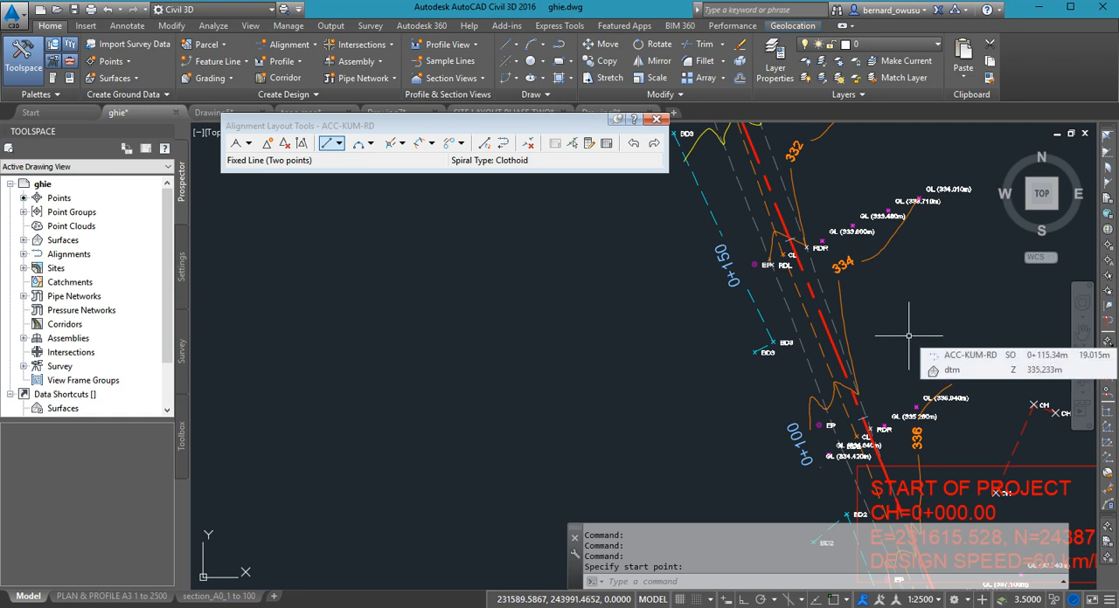
pyautogui.scroll(-3, 909, 335)
pyautogui.scroll(-1, 864, 289)
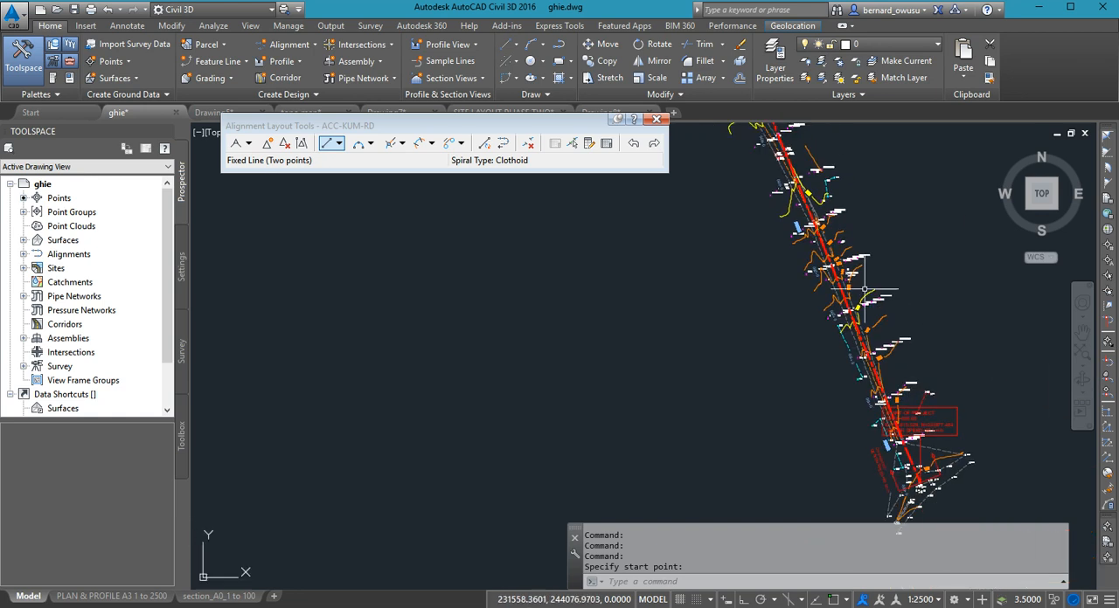
# - Move the alignment layout tools aside and examine both tangents against the road between the 0+512 and 0+350 chainage labels
pyautogui.scroll(2, 829, 326)
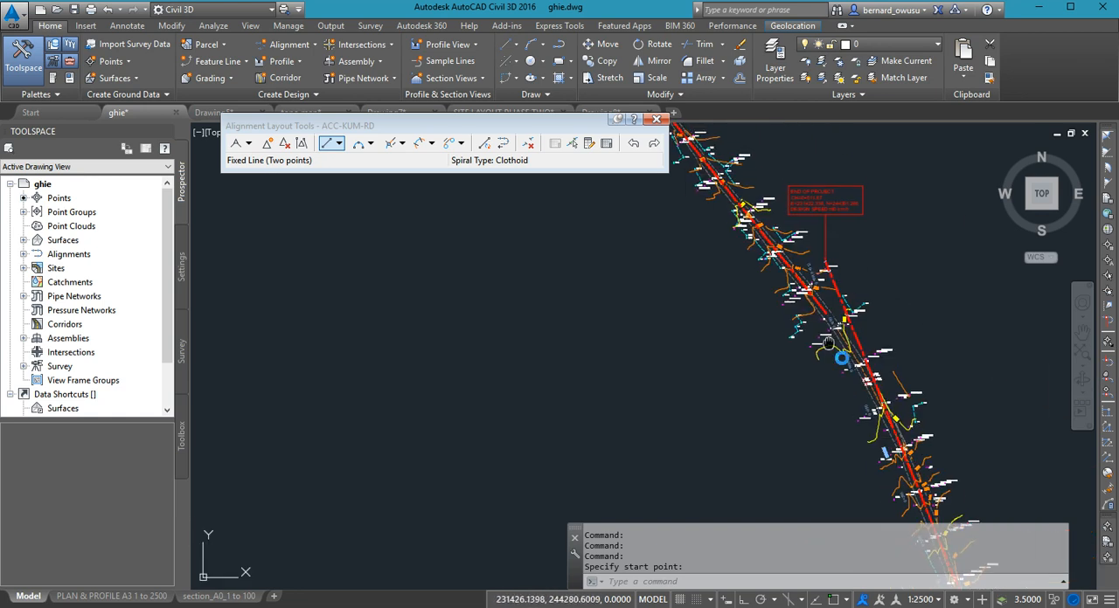
pyautogui.moveTo(828, 326); pyautogui.dragTo(853, 392, button='middle')
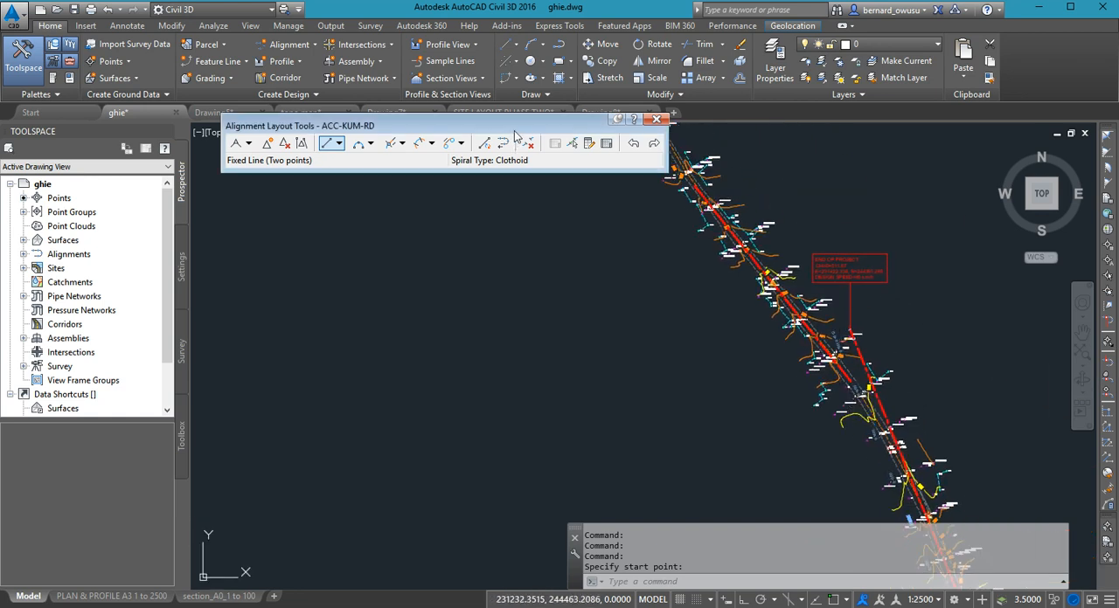
pyautogui.moveTo(515, 127); pyautogui.dragTo(402, 112)
pyautogui.moveTo(706, 331)
pyautogui.mouseDown(button='middle')
pyautogui.moveTo(731, 412)
pyautogui.moveTo(725, 317)
pyautogui.moveTo(700, 262)
pyautogui.mouseUp(button='middle')
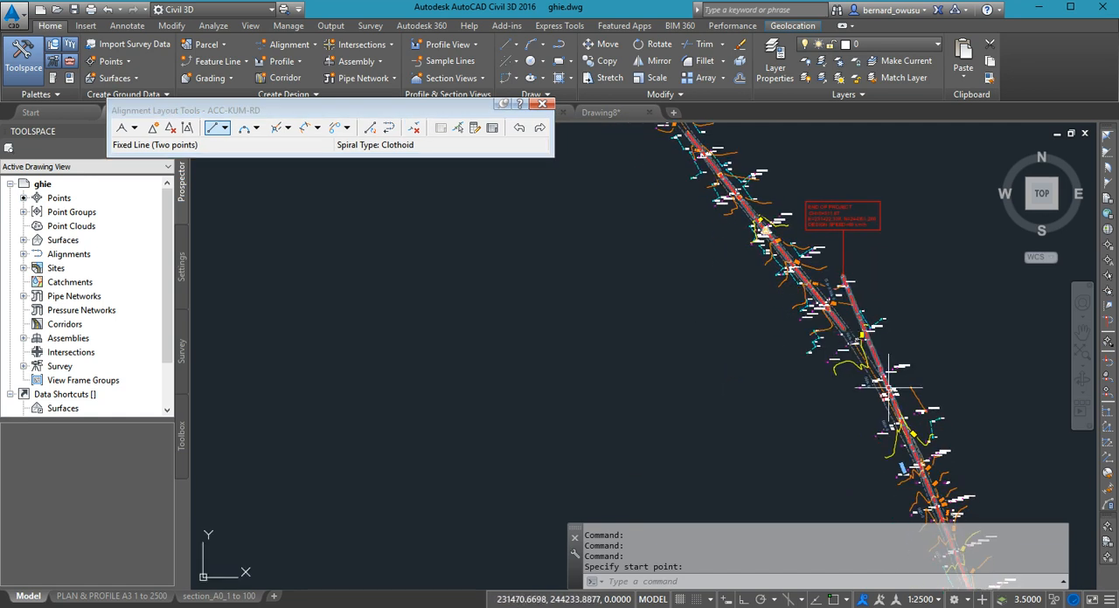
pyautogui.scroll(2, 849, 337)
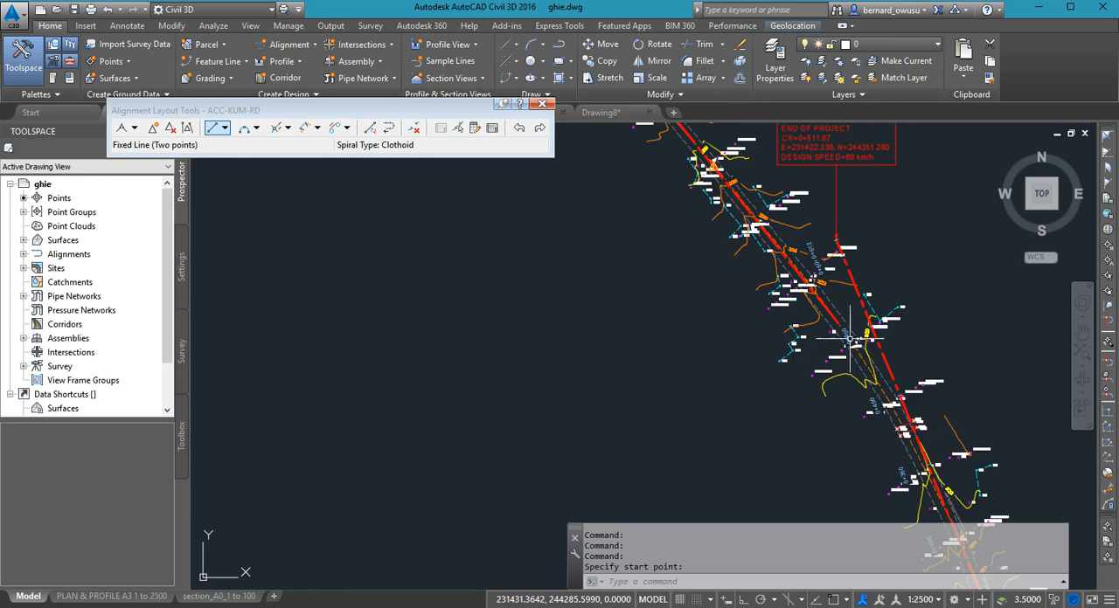
pyautogui.scroll(2, 849, 337)
pyautogui.moveTo(931, 443); pyautogui.dragTo(924, 388, button='middle')
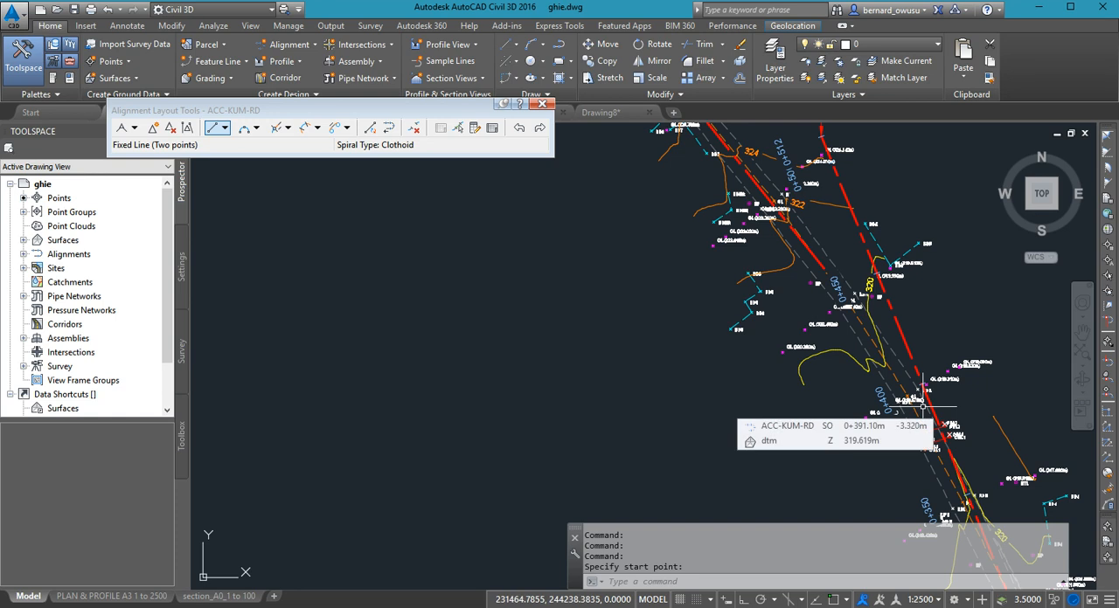
pyautogui.scroll(-3, 811, 381)
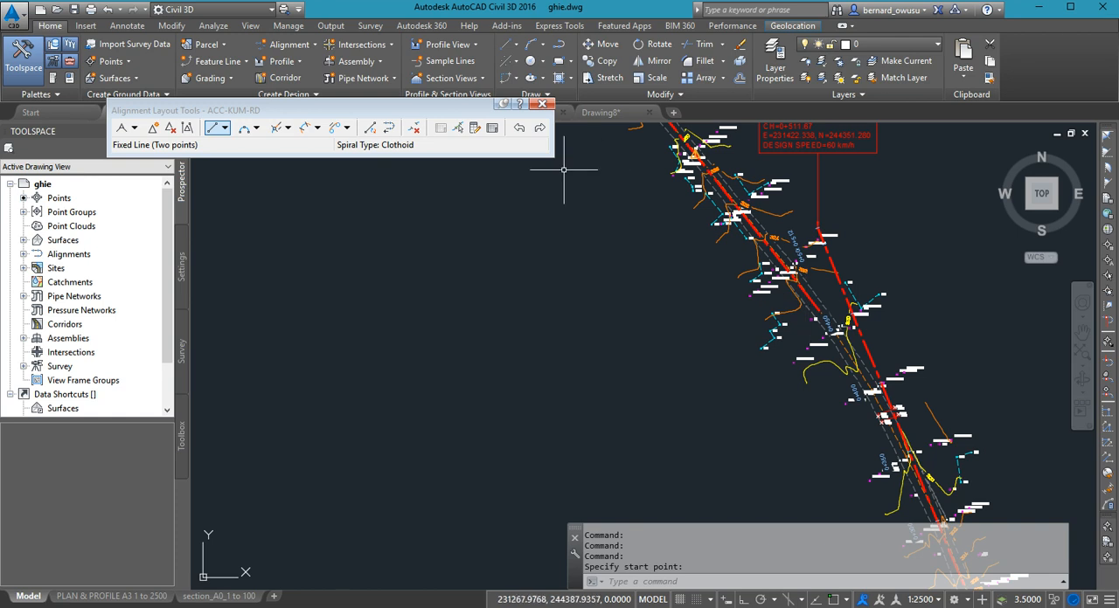
# - Examine the first tangent's position relative to the surveyed centerline points around the 0+100 and 0+150 chainage labels
pyautogui.scroll(-2, 761, 403)
pyautogui.scroll(-2, 760, 403)
pyautogui.moveTo(770, 420); pyautogui.dragTo(771, 330, button='middle')
pyautogui.moveTo(804, 415); pyautogui.dragTo(791, 374, button='middle')
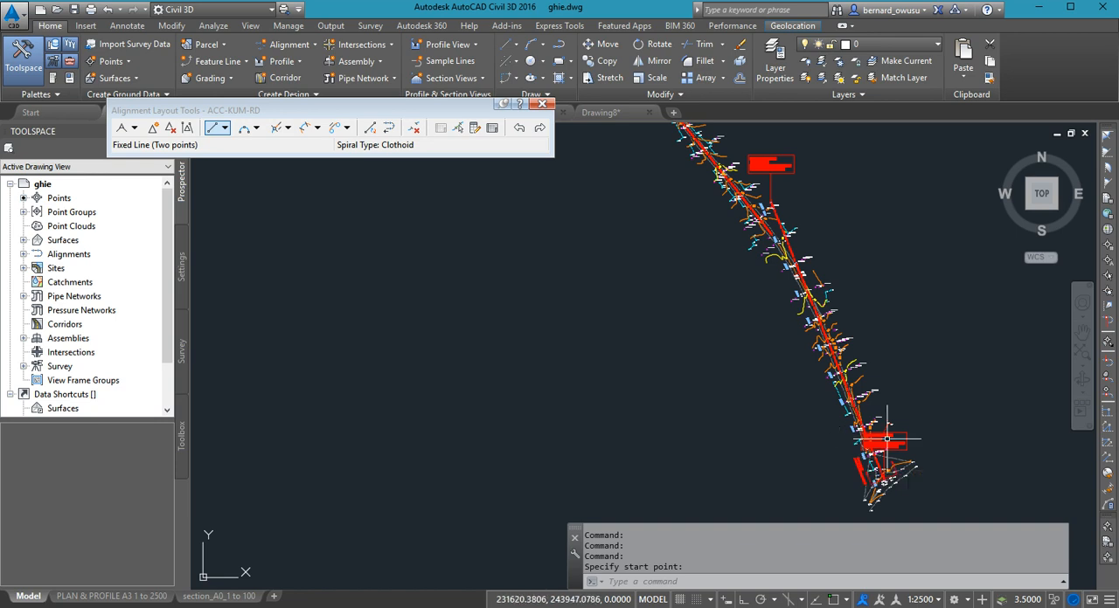
pyautogui.scroll(3, 887, 439)
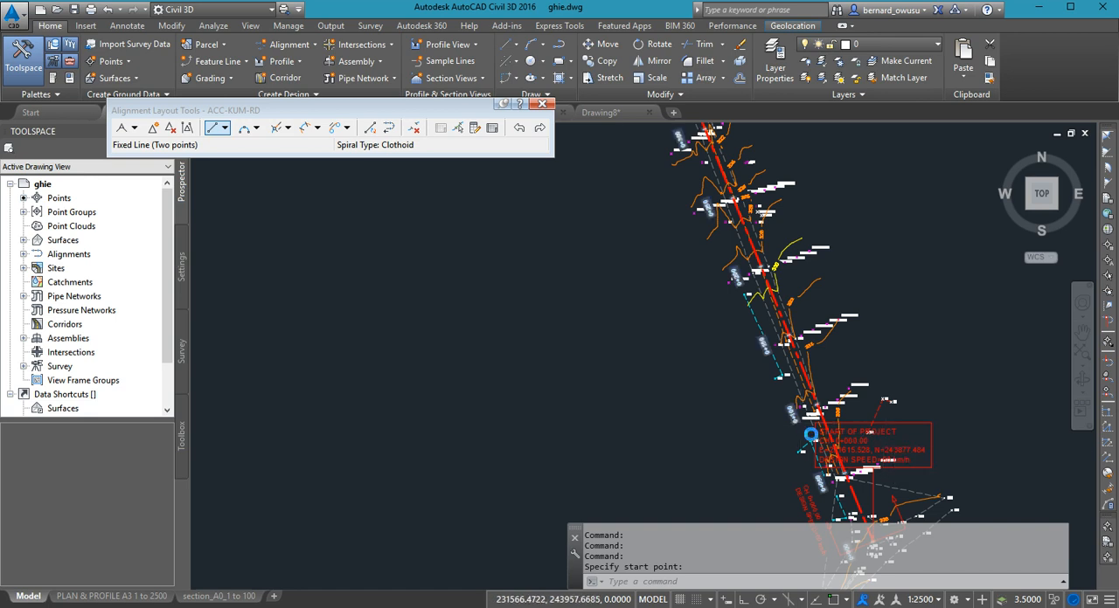
pyautogui.scroll(3, 881, 441)
pyautogui.scroll(-2, 861, 377)
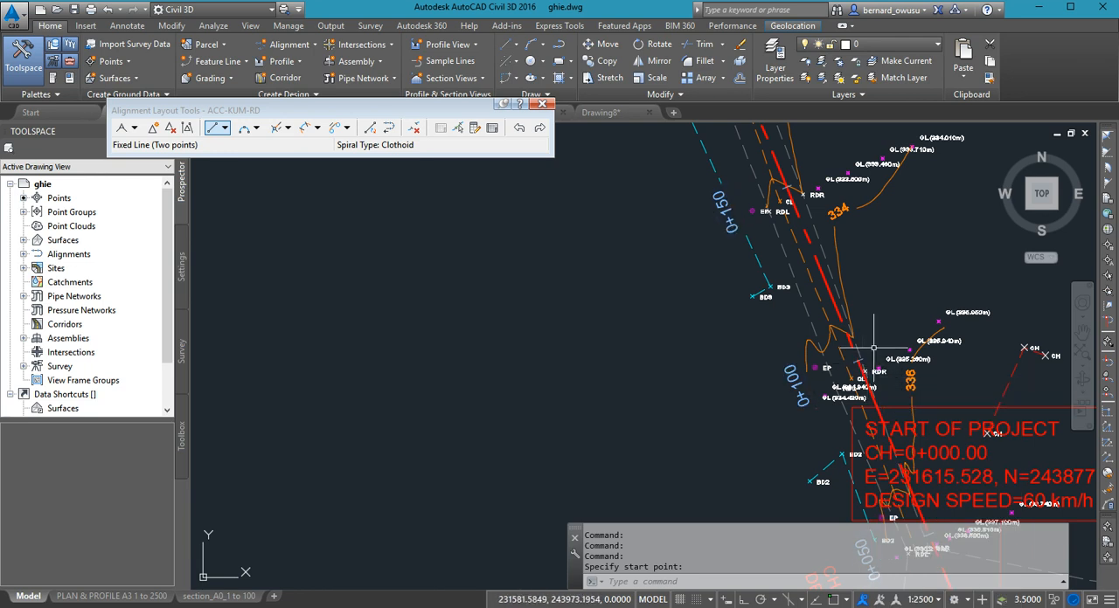
pyautogui.scroll(-3, 837, 364)
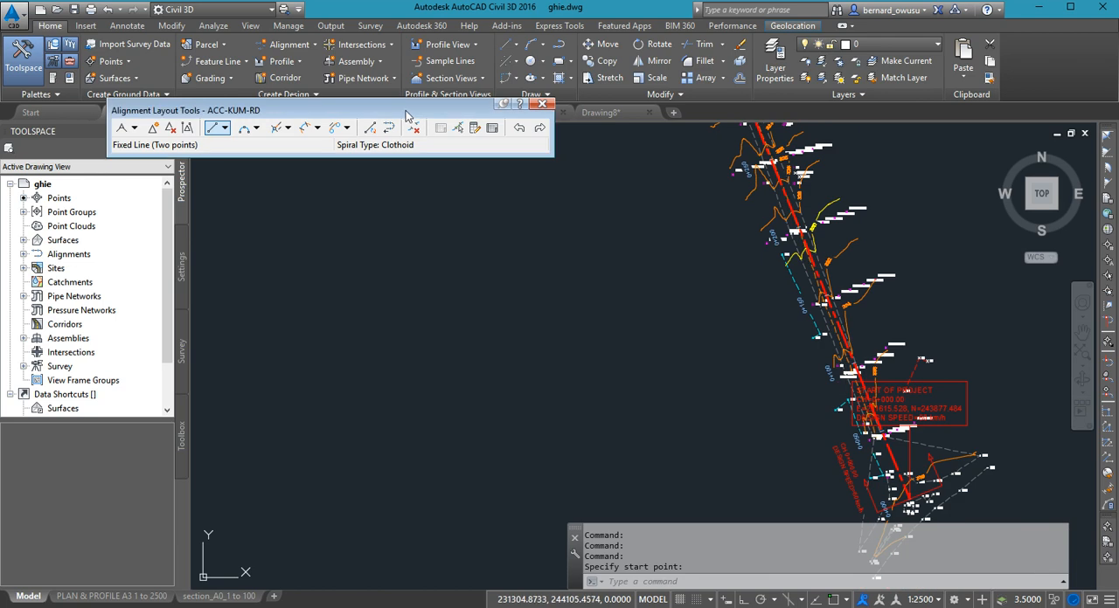
# - Examine the gap between the tangents near the 0+450 label, leave the fixed-line command, and briefly select the alignment to inspect its grips
pyautogui.moveTo(861, 280); pyautogui.dragTo(953, 568, button='middle')
pyautogui.scroll(-2, 820, 327)
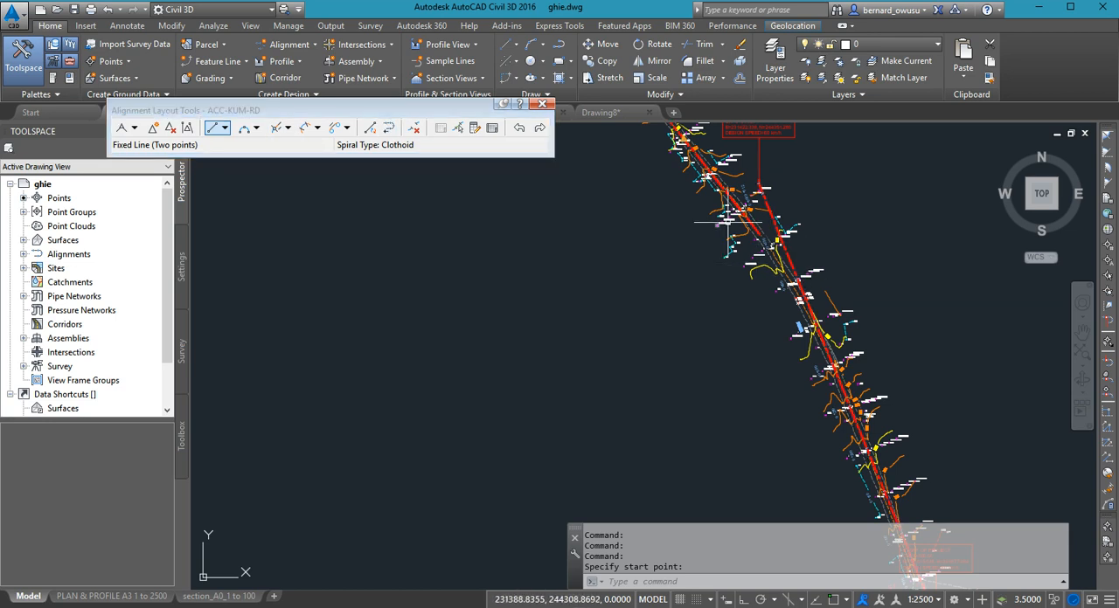
pyautogui.moveTo(731, 241); pyautogui.dragTo(749, 362, button='middle')
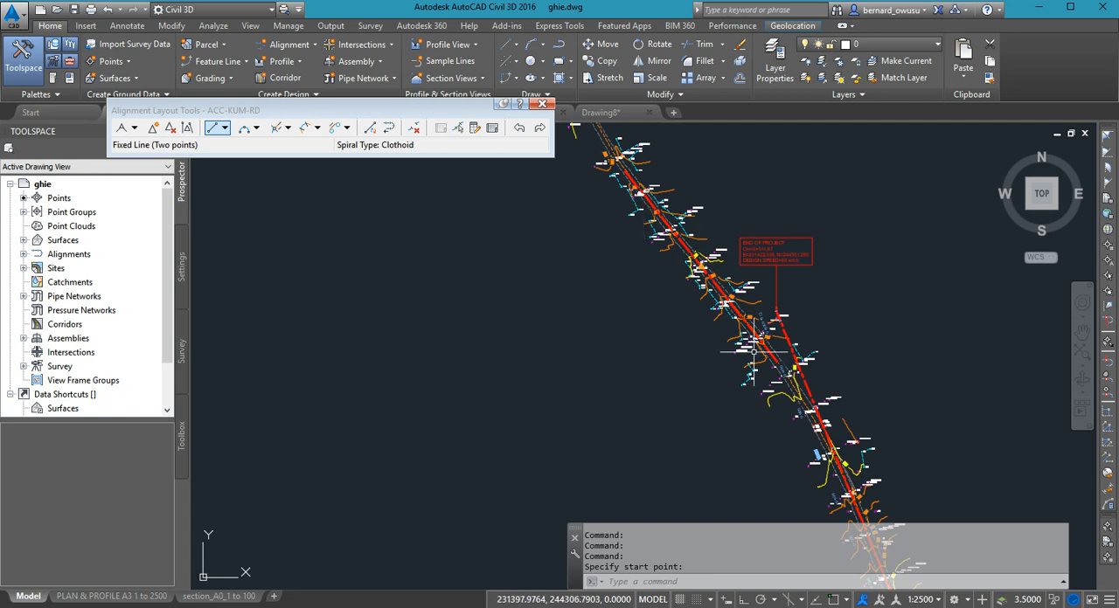
pyautogui.moveTo(799, 442)
pyautogui.mouseDown(button='middle')
pyautogui.moveTo(779, 446)
pyautogui.moveTo(813, 432)
pyautogui.moveTo(822, 357)
pyautogui.mouseUp(button='middle')
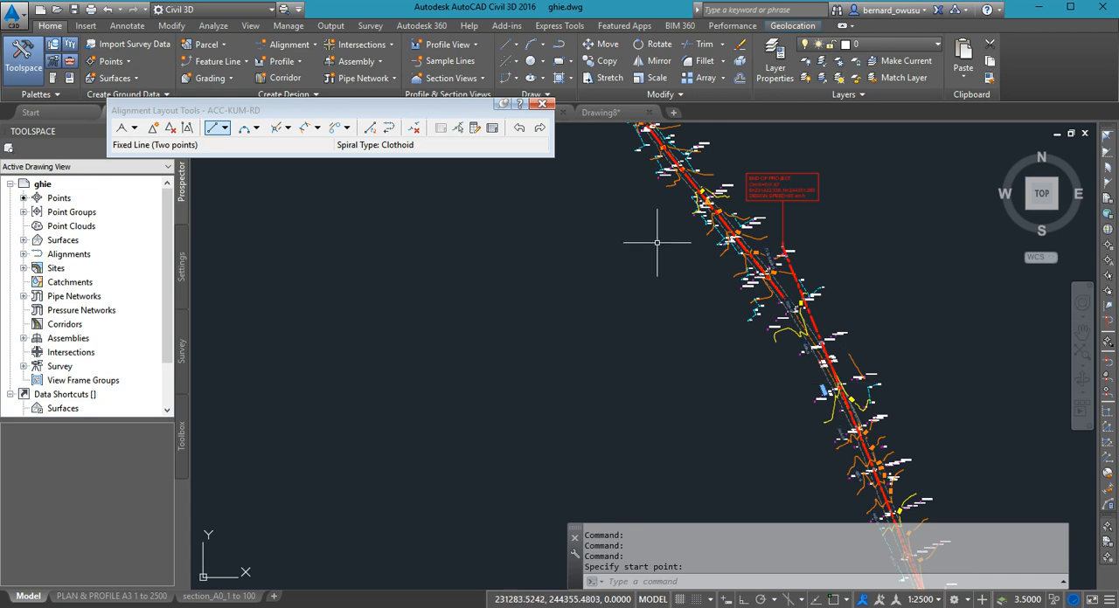
pyautogui.scroll(5, 831, 317)
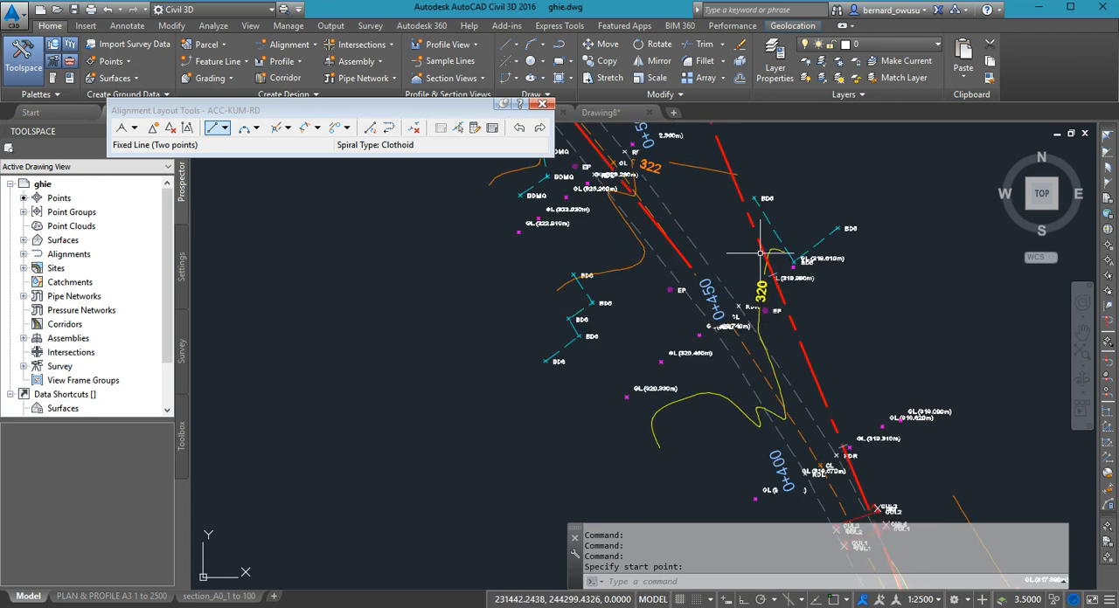
pyautogui.press('Escape')
pyautogui.click(759, 243)
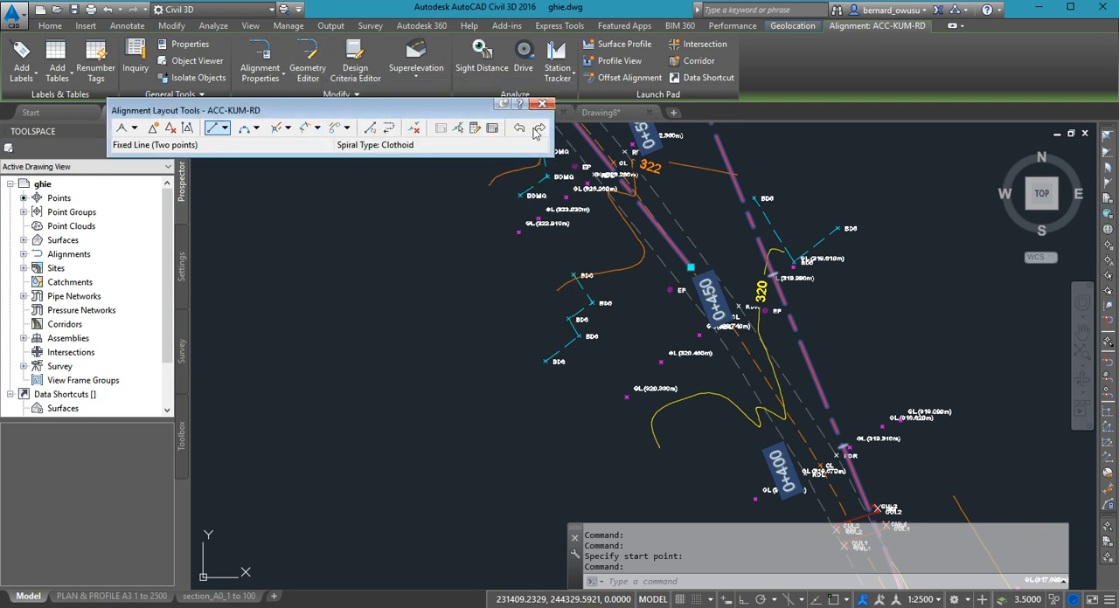
pyautogui.press('Escape')
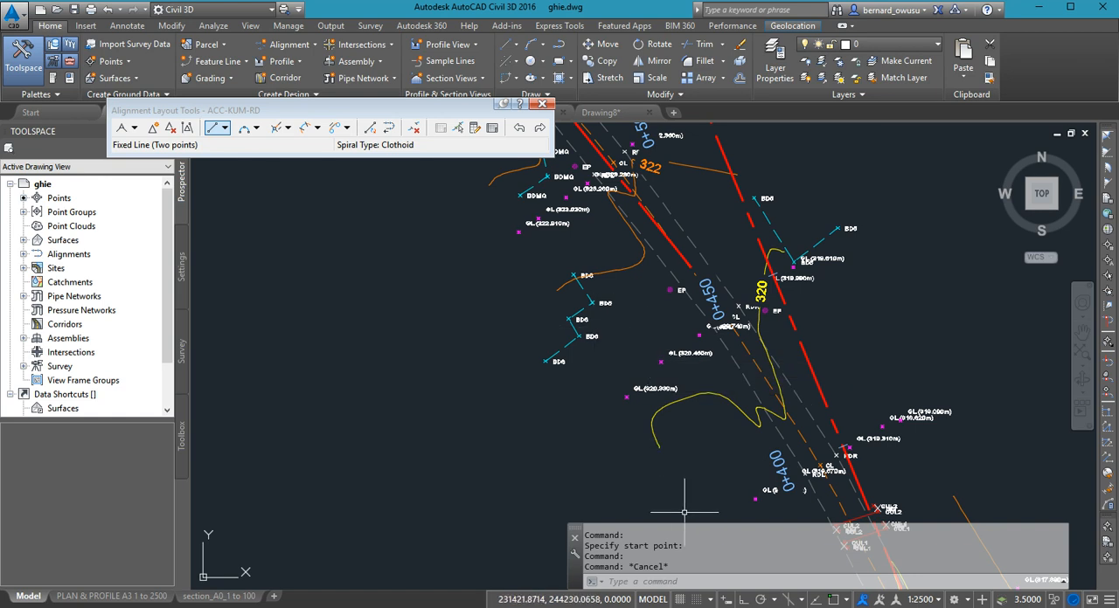
# - Examine how the first tangent runs along the road from the 0+250 chainage label back to the project start
pyautogui.scroll(-4, 865, 485)
pyautogui.moveTo(805, 333); pyautogui.dragTo(792, 316, button='middle')
pyautogui.moveTo(826, 389); pyautogui.dragTo(764, 252, button='middle')
pyautogui.moveTo(823, 435); pyautogui.dragTo(761, 260, button='middle')
pyautogui.scroll(-2, 795, 332)
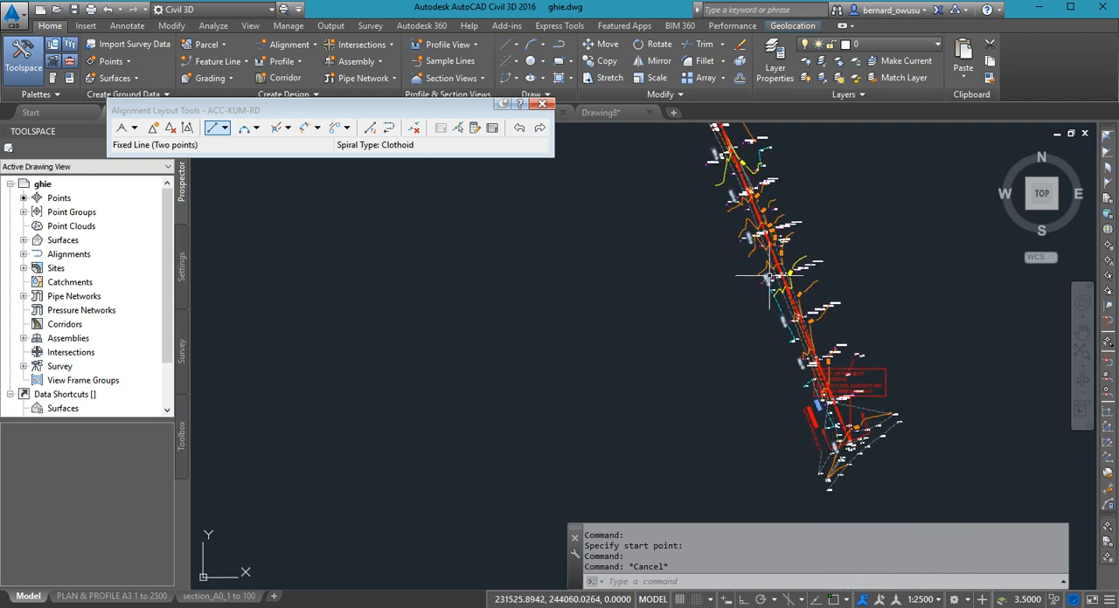
pyautogui.scroll(3, 759, 257)
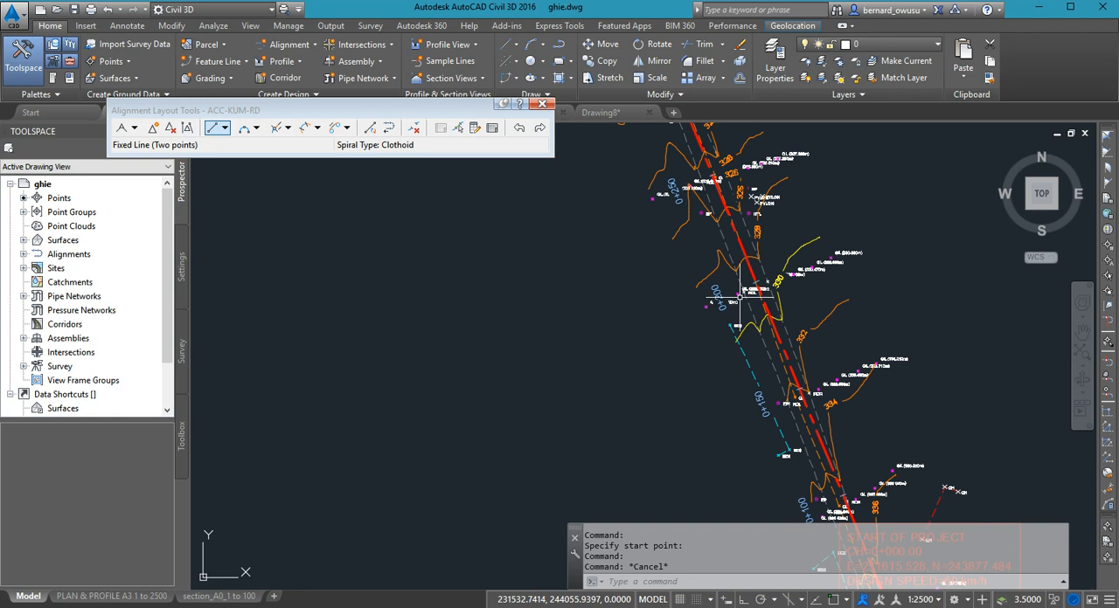
pyautogui.moveTo(749, 289)
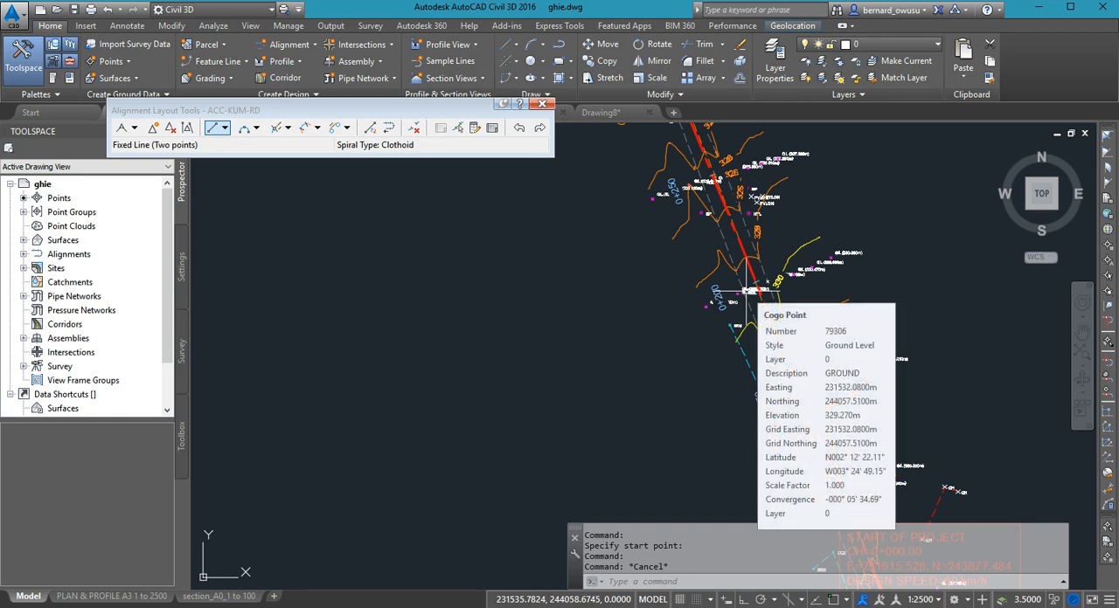
pyautogui.scroll(-5, 750, 289)
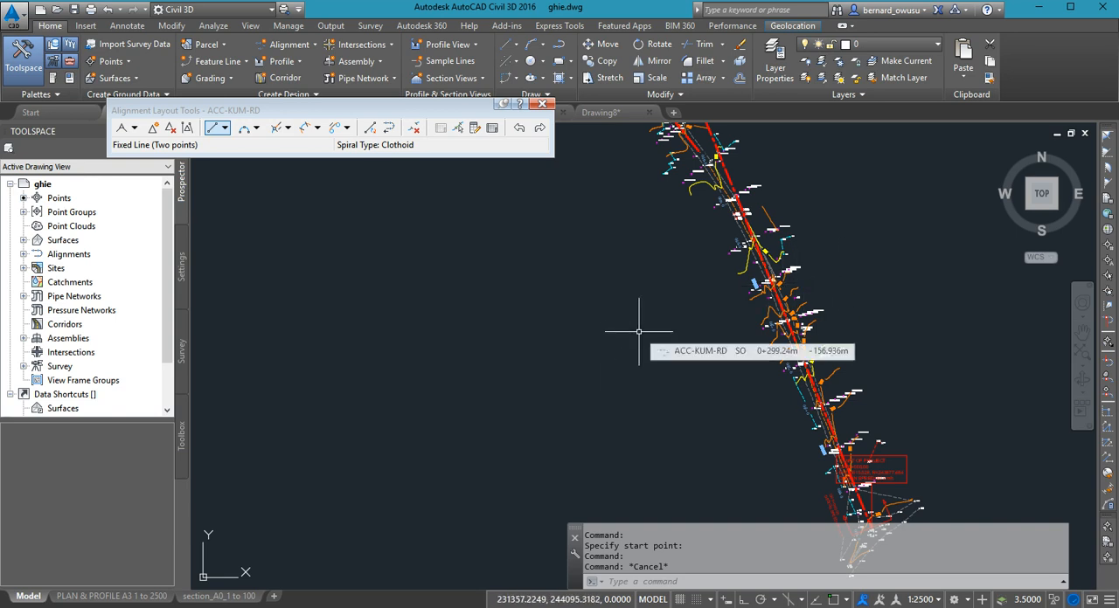
pyautogui.moveTo(763, 410); pyautogui.dragTo(744, 361, button='middle')
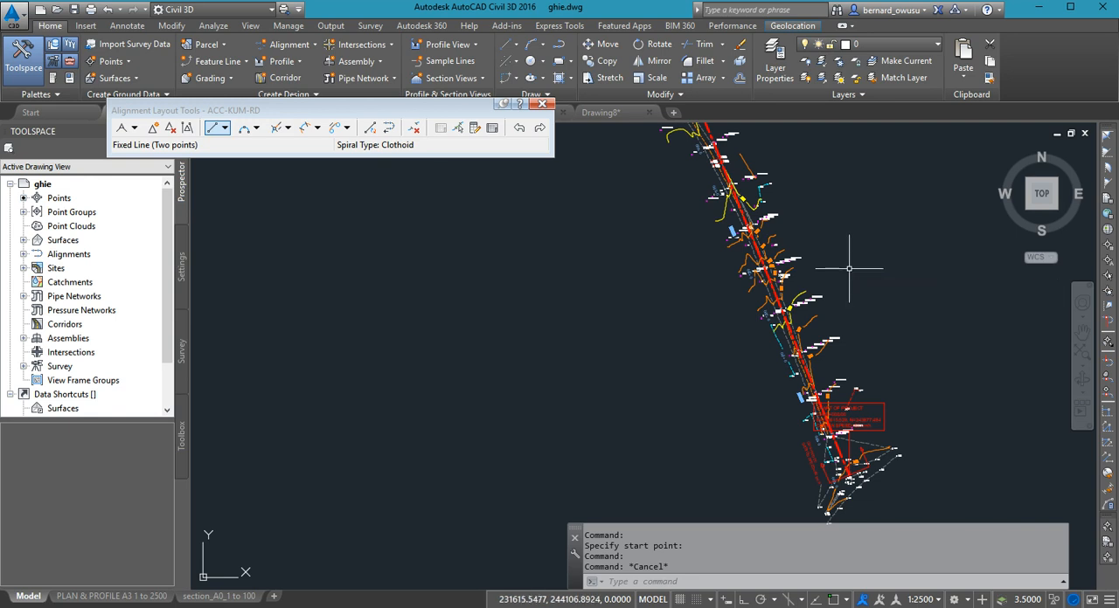
pyautogui.scroll(6, 831, 449)
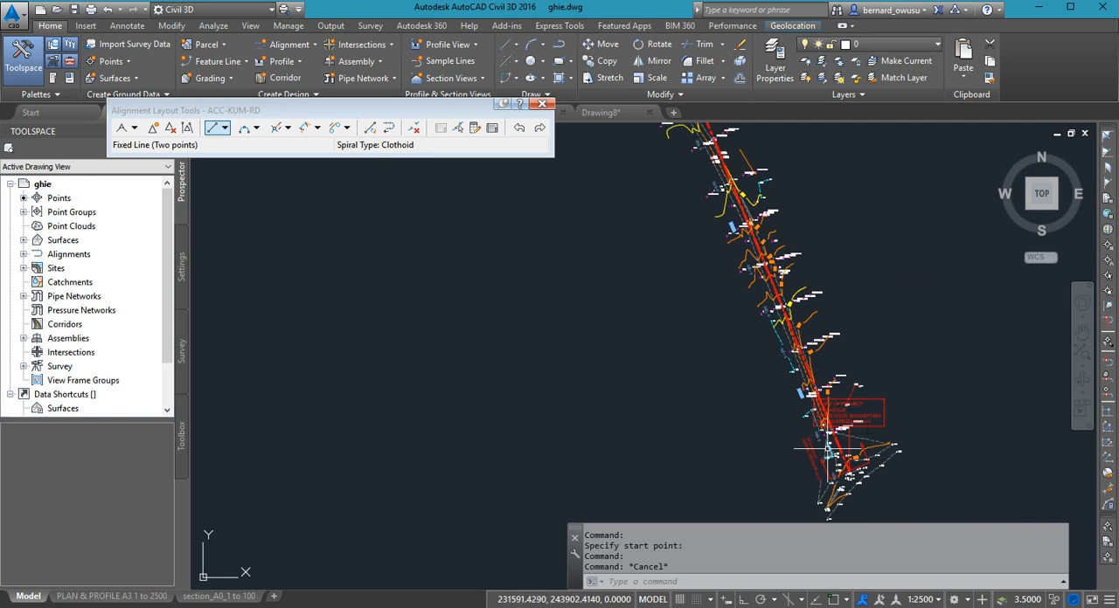
pyautogui.scroll(-4, 828, 426)
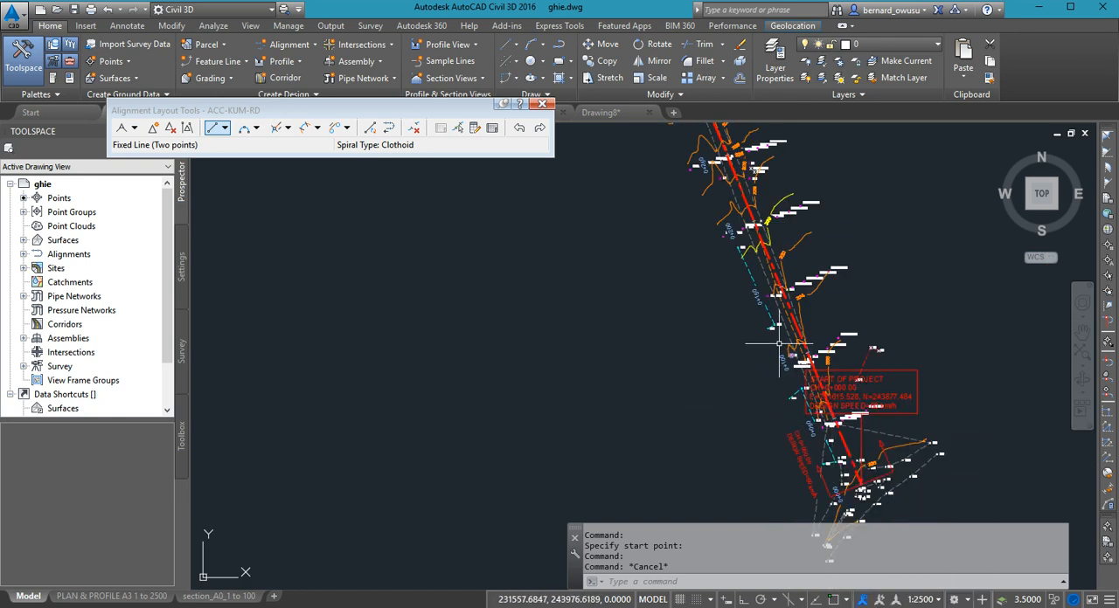
# - Select the ACC-KUM-RD alignment between the 0+150 and 0+100 labels and move its layout tools clear of the alignment commands
pyautogui.scroll(5, 779, 344)
pyautogui.scroll(1, 790, 316)
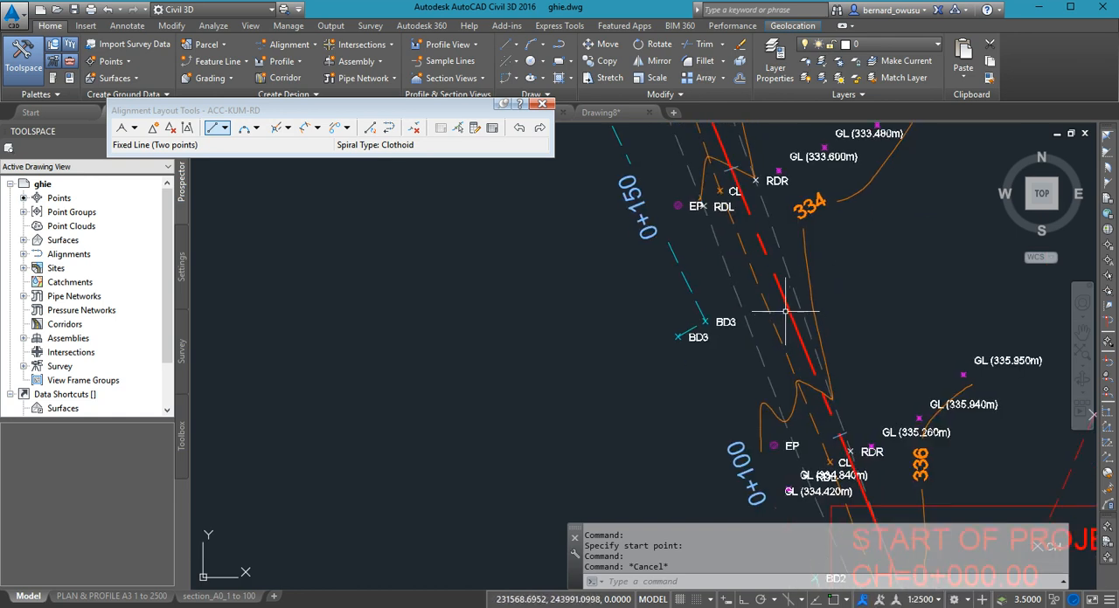
pyautogui.click(773, 296)
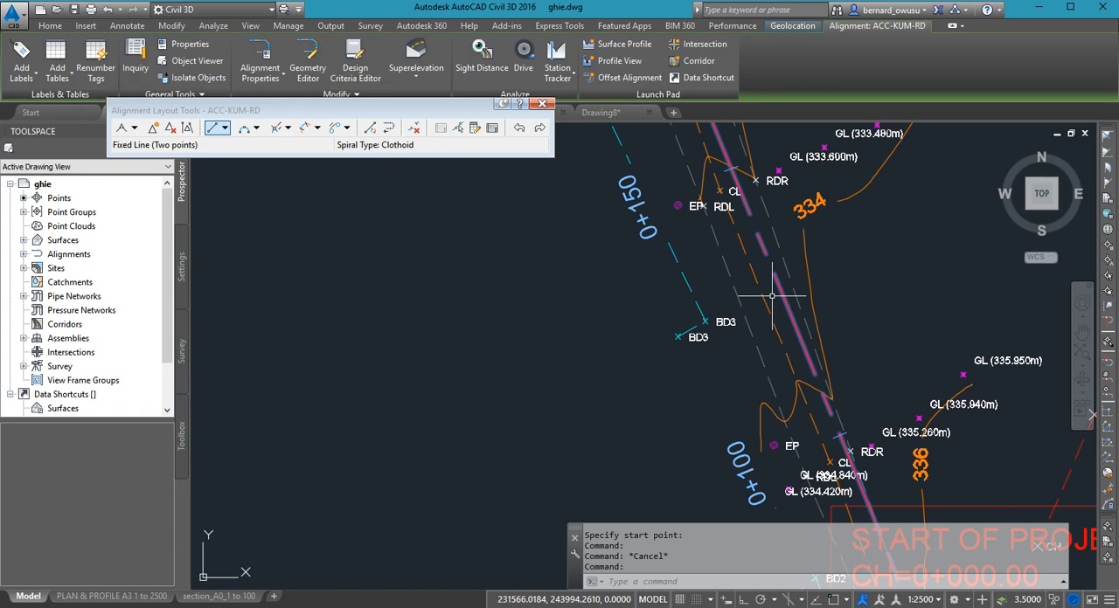
pyautogui.scroll(-4, 837, 377)
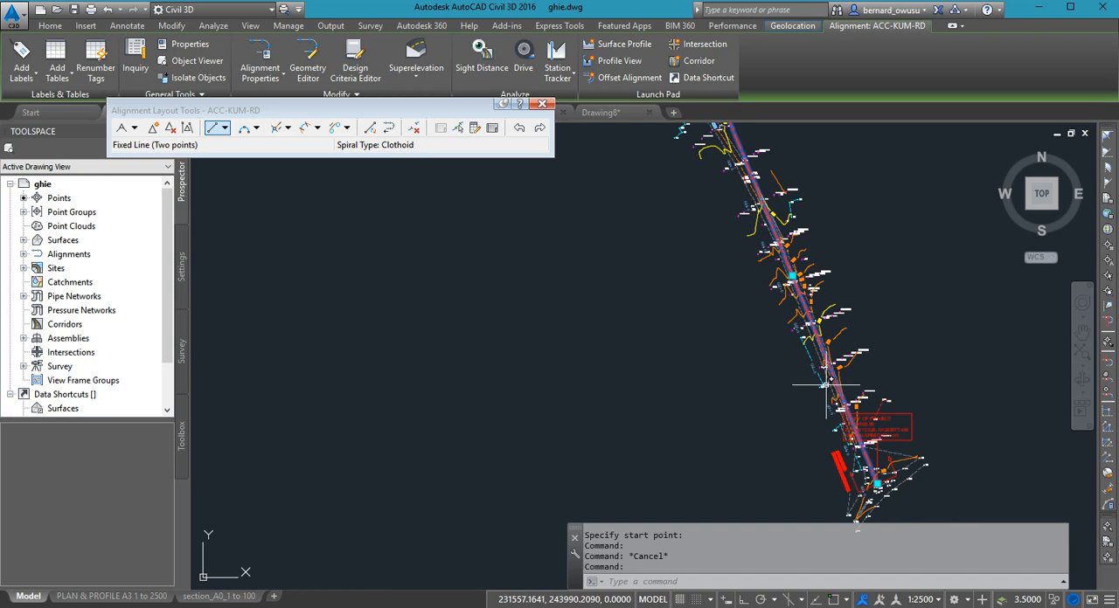
pyautogui.moveTo(822, 240)
pyautogui.mouseDown(button='middle')
pyautogui.moveTo(792, 456)
pyautogui.moveTo(829, 340)
pyautogui.mouseUp(button='middle')
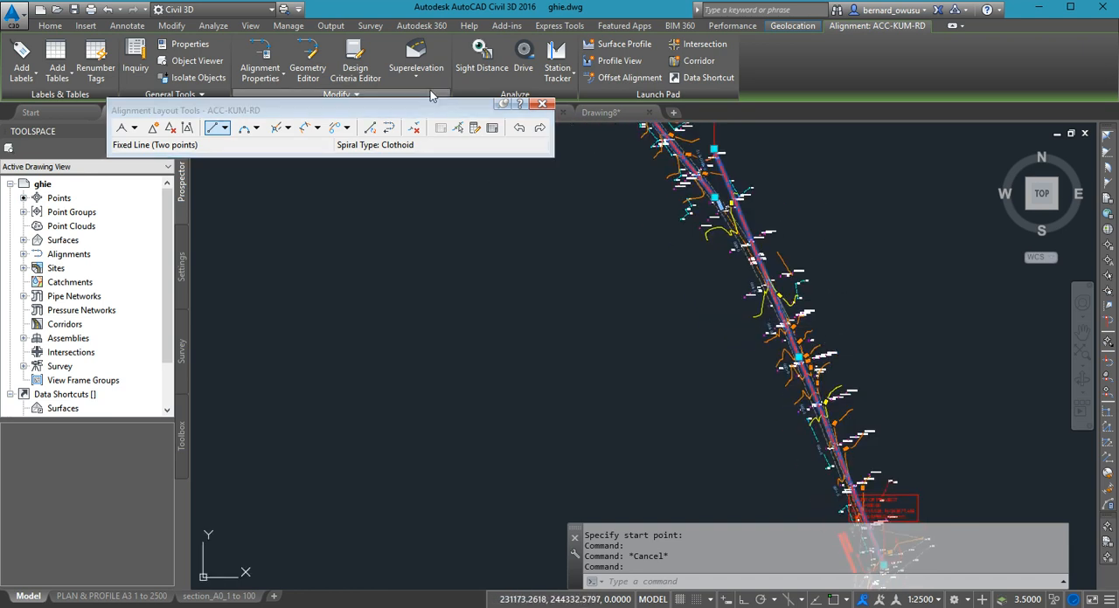
pyautogui.moveTo(424, 103); pyautogui.dragTo(410, 173)
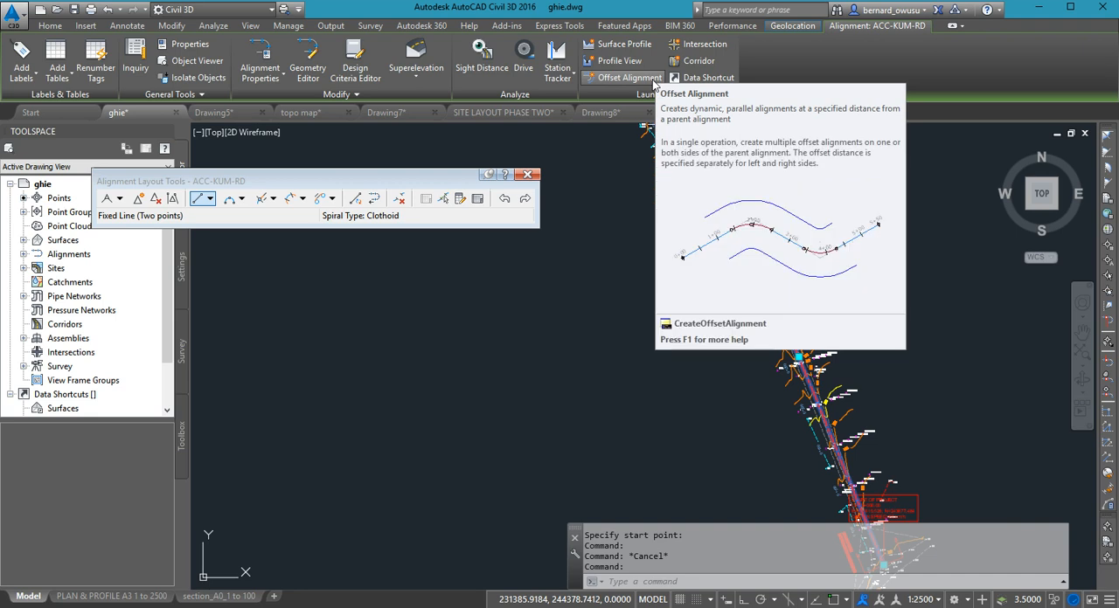
# - Create one offset alignment on each side of ACC-KUM-RD at 7.15 m, covering the full station range
pyautogui.click(642, 80)
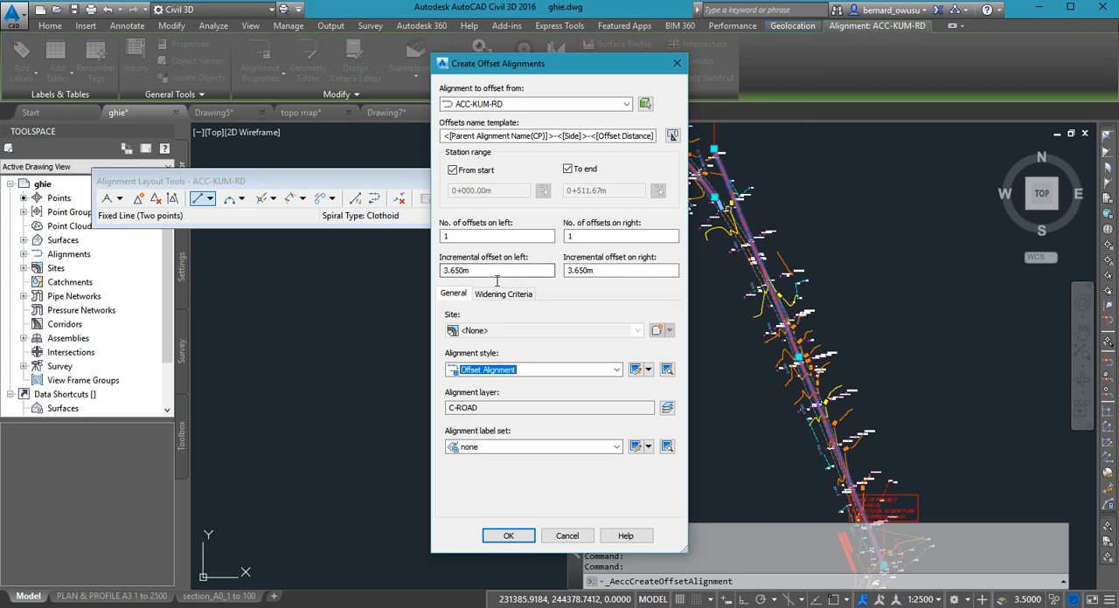
pyautogui.moveTo(498, 278); pyautogui.dragTo(368, 268)
pyautogui.write('7.15')
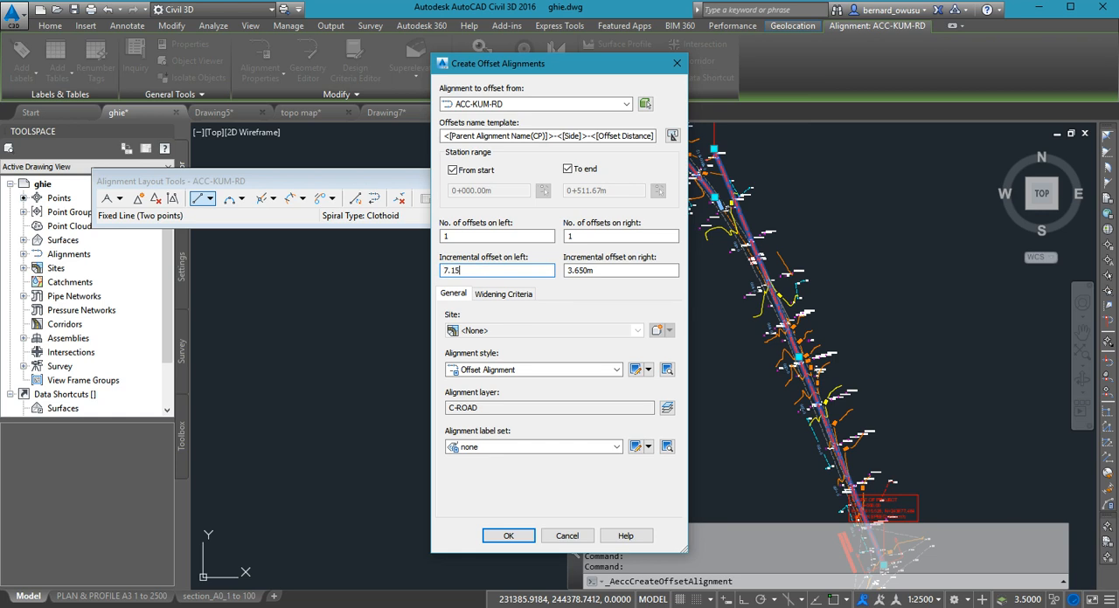
pyautogui.press('Tab')
pyautogui.write('7')
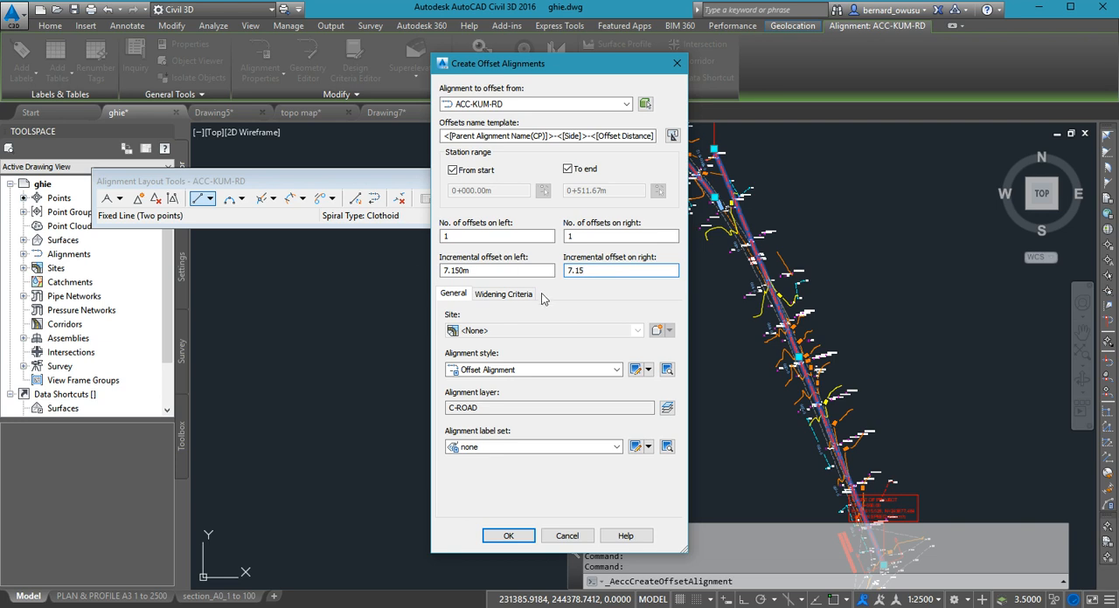
pyautogui.click(510, 536)
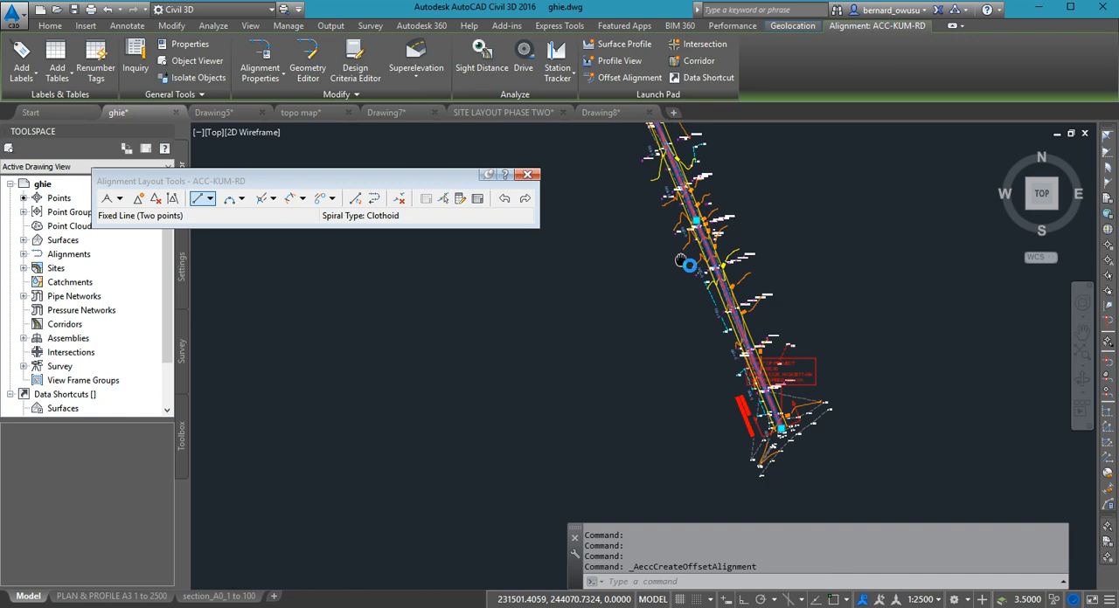
pyautogui.scroll(6, 762, 320)
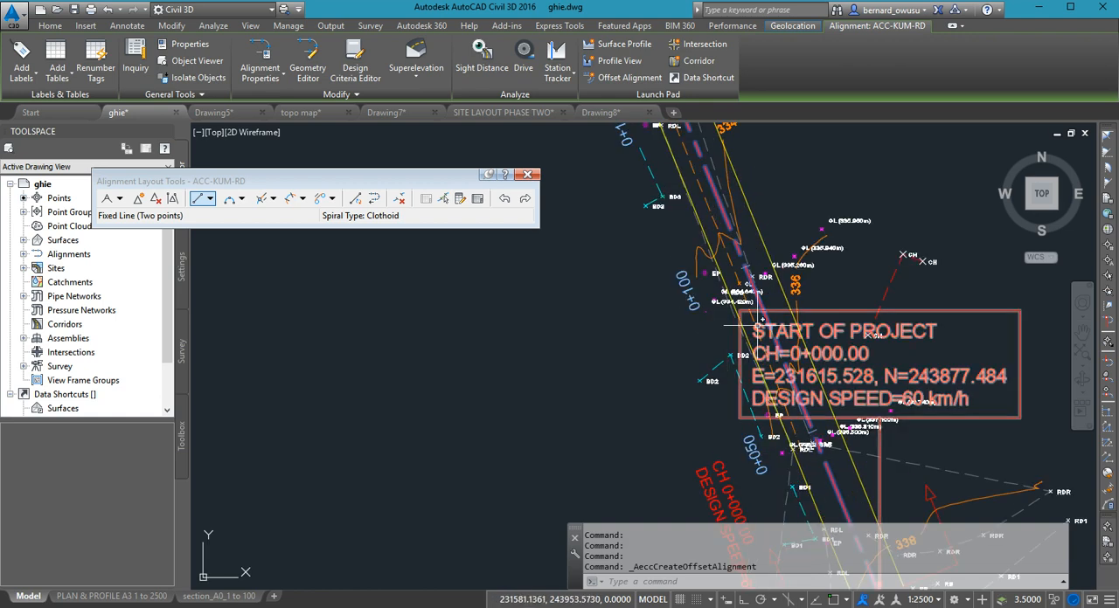
pyautogui.press('Escape')
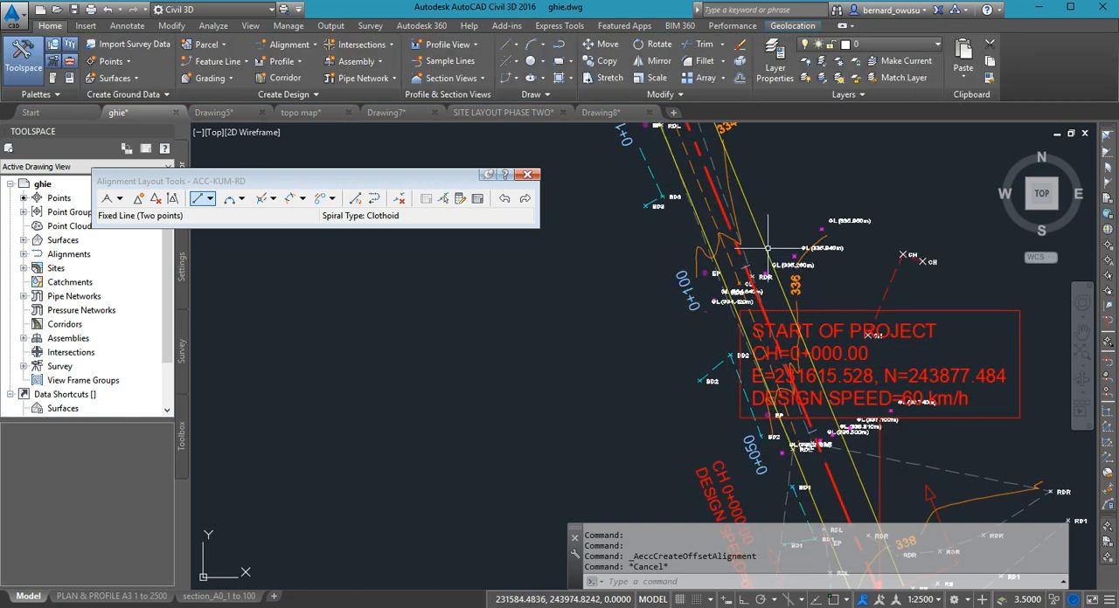
# - Erase both yellow offset alignments beside the ACC-KUM-RD centerline
pyautogui.click(699, 224)
pyautogui.press('Delete')
pyautogui.press('Escape')
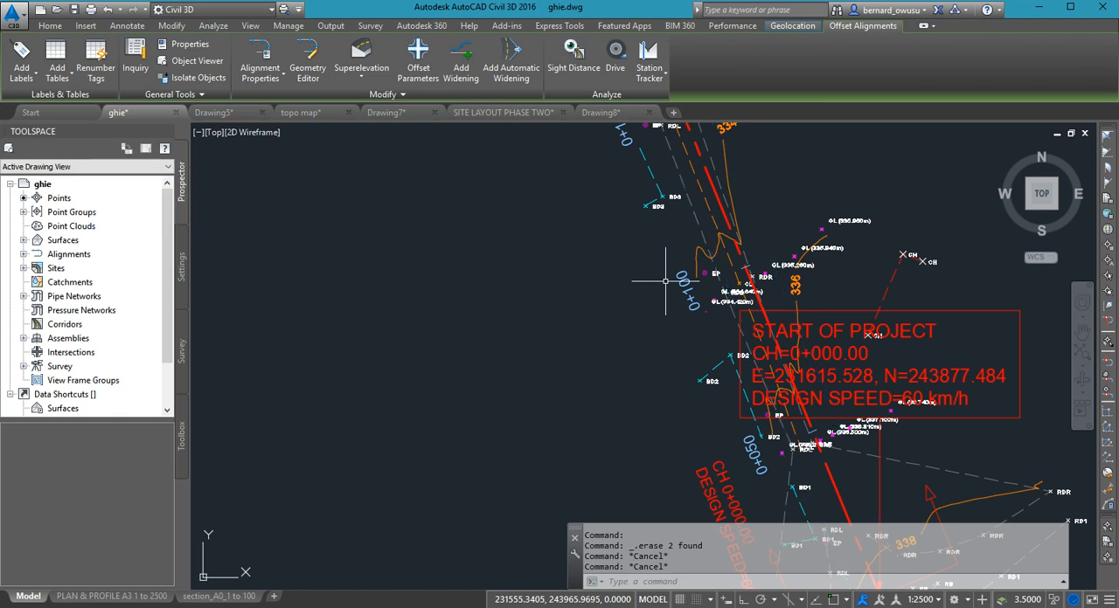
pyautogui.scroll(-5, 665, 282)
pyautogui.scroll(5, 781, 376)
pyautogui.scroll(2, 782, 381)
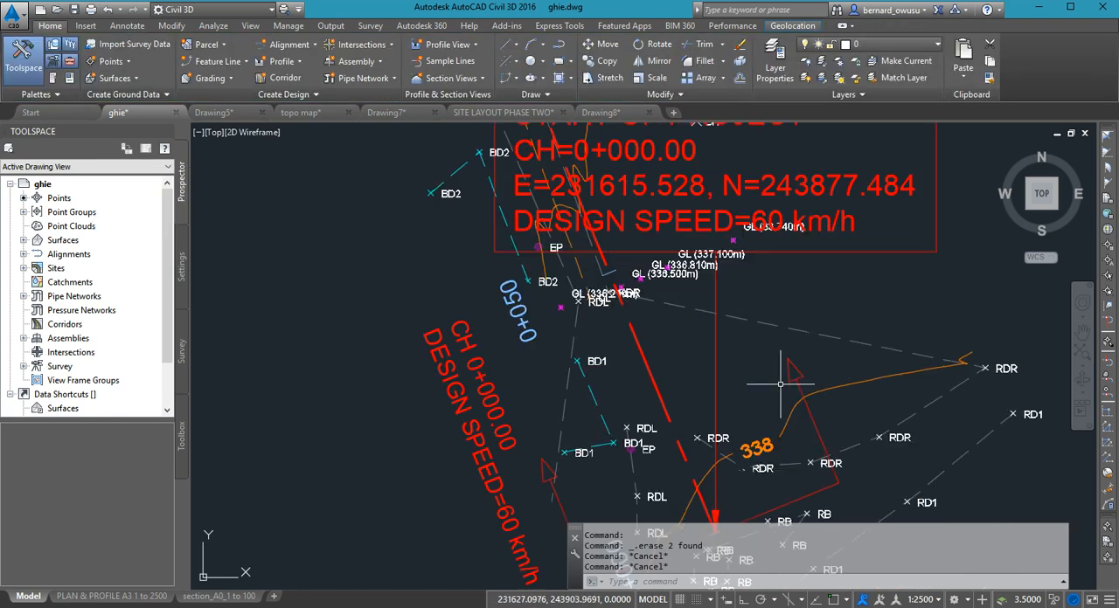
# - Offset the ACC-KUM-RD alignment again from start to end, once on each side, with 7.15 m left and right offsets
pyautogui.click(672, 368)
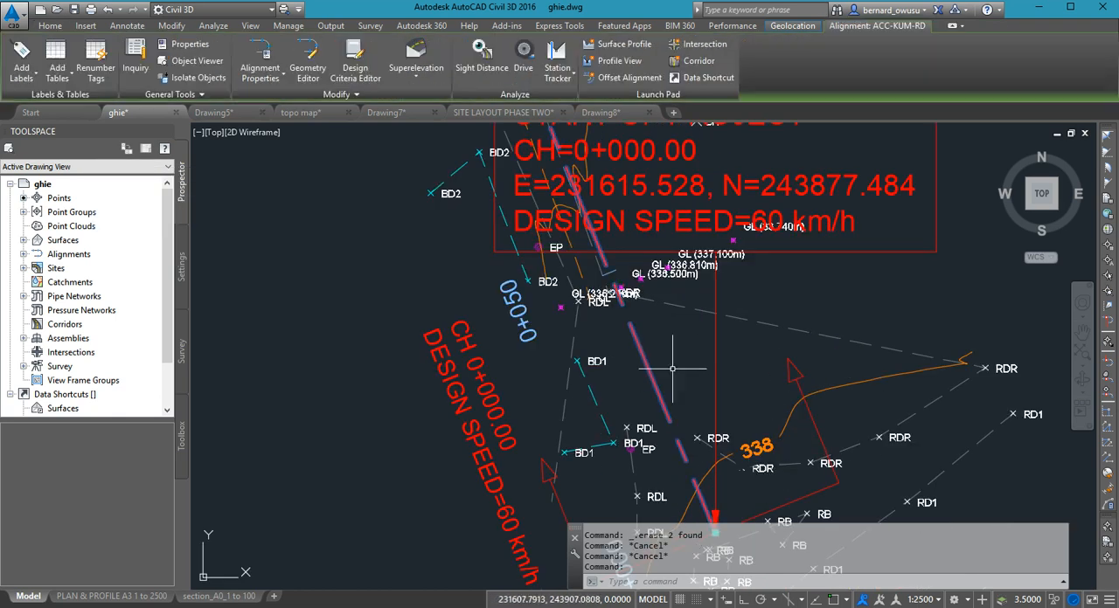
pyautogui.scroll(-5, 672, 368)
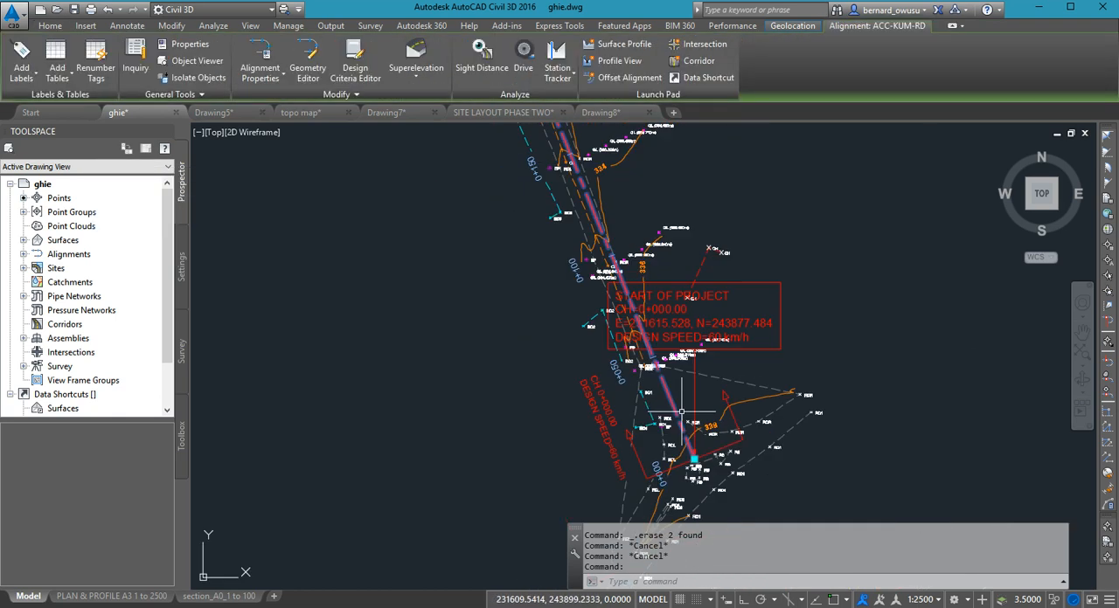
pyautogui.click(627, 80)
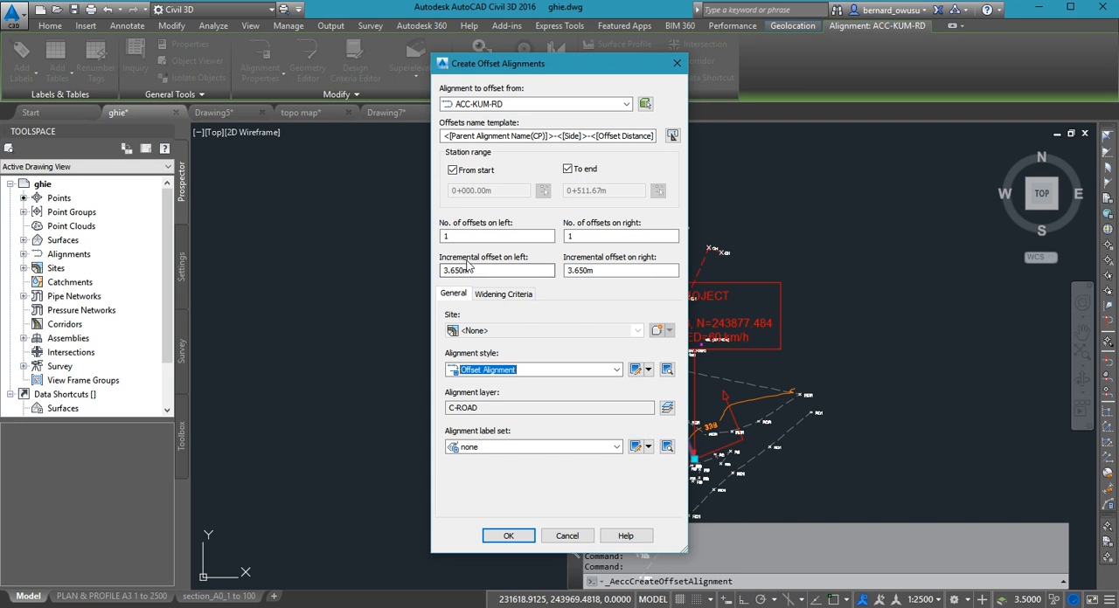
pyautogui.moveTo(499, 275); pyautogui.dragTo(430, 262)
pyautogui.write('7.15')
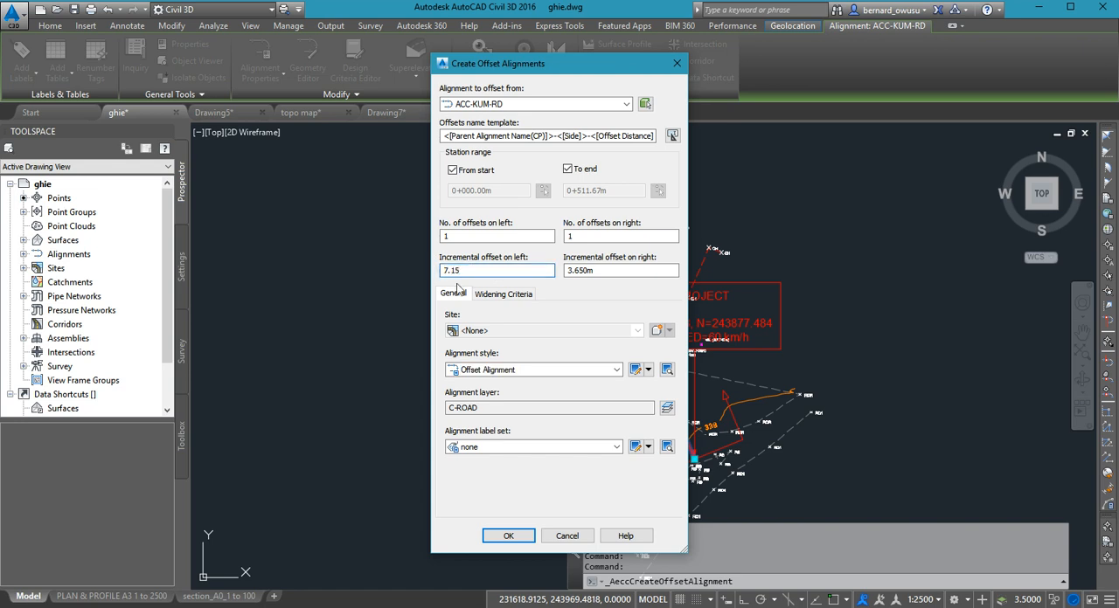
pyautogui.press('Tab')
pyautogui.write('7.15')
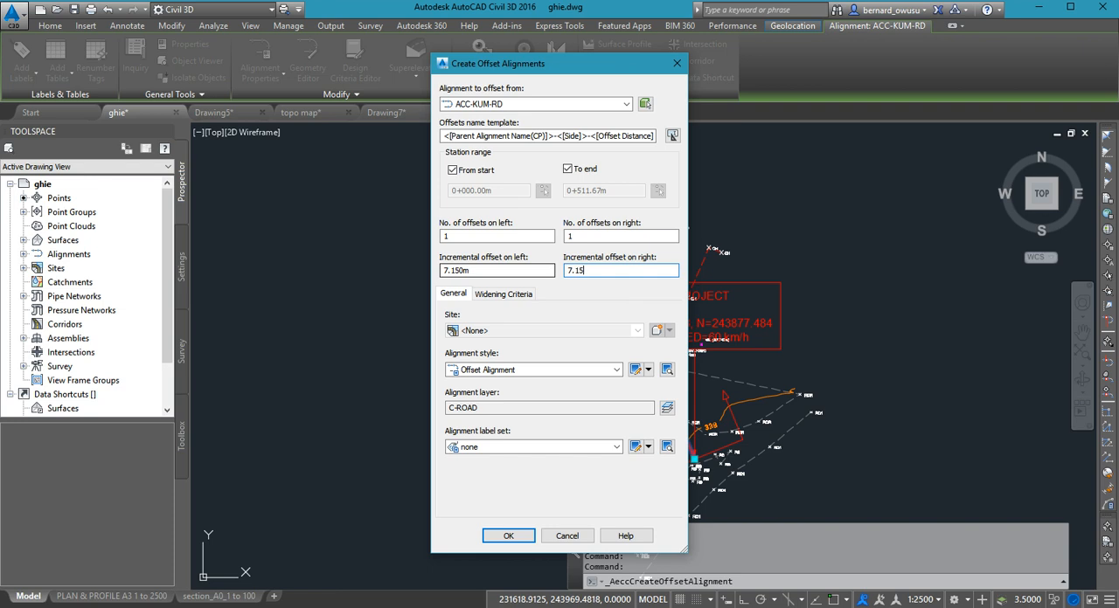
pyautogui.click(508, 536)
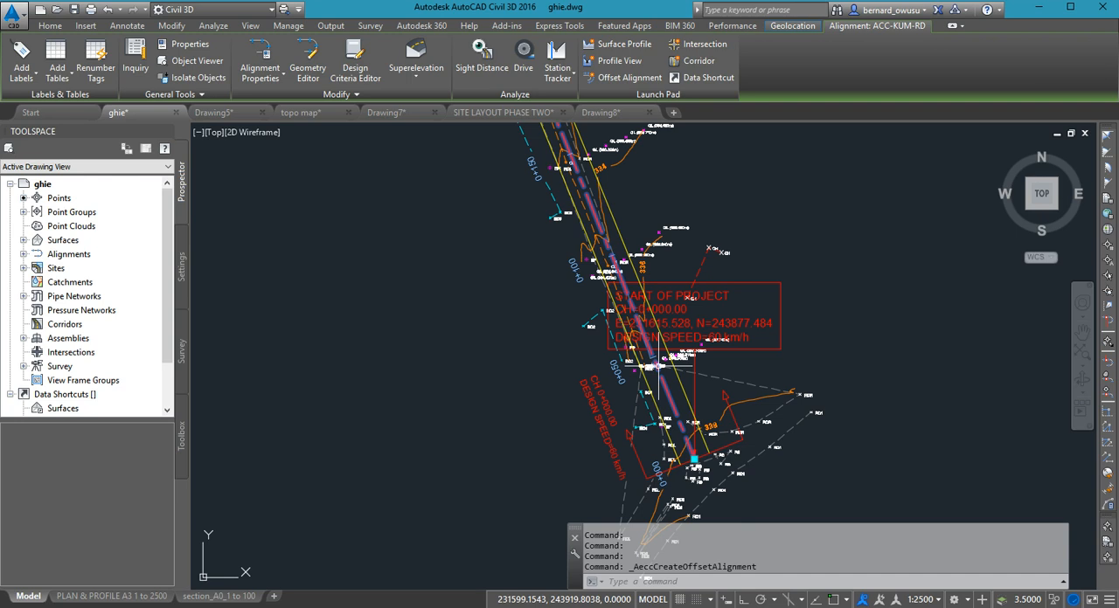
# - Examine the offset alignments against the surveyed road near the 0+450 chainage label and back towards 0+200
pyautogui.scroll(-3, 773, 316)
pyautogui.scroll(1, 736, 345)
pyautogui.scroll(5, 736, 345)
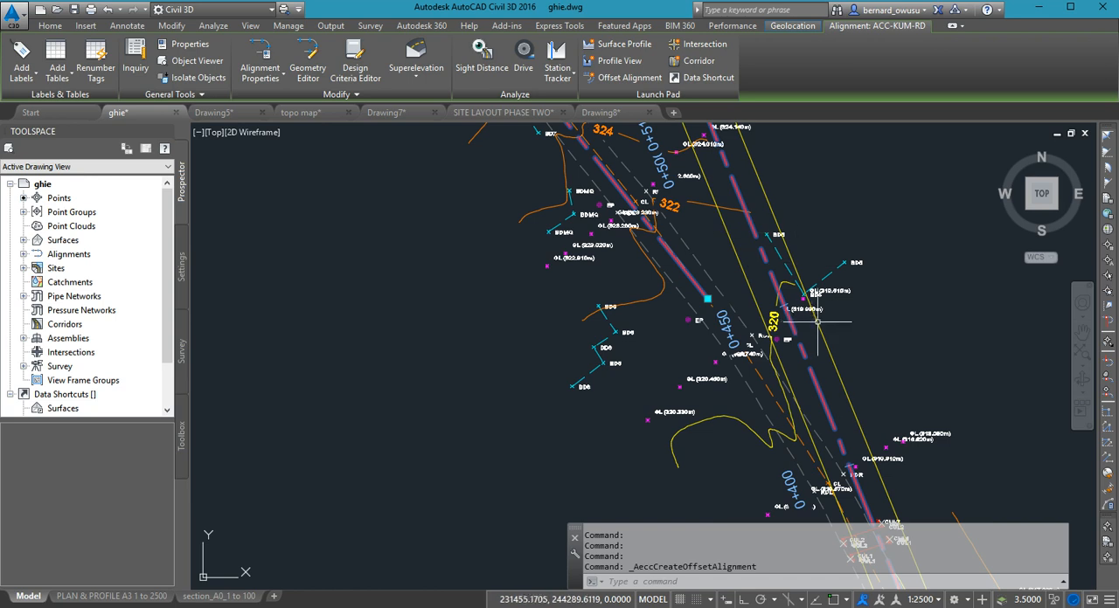
pyautogui.press('Escape')
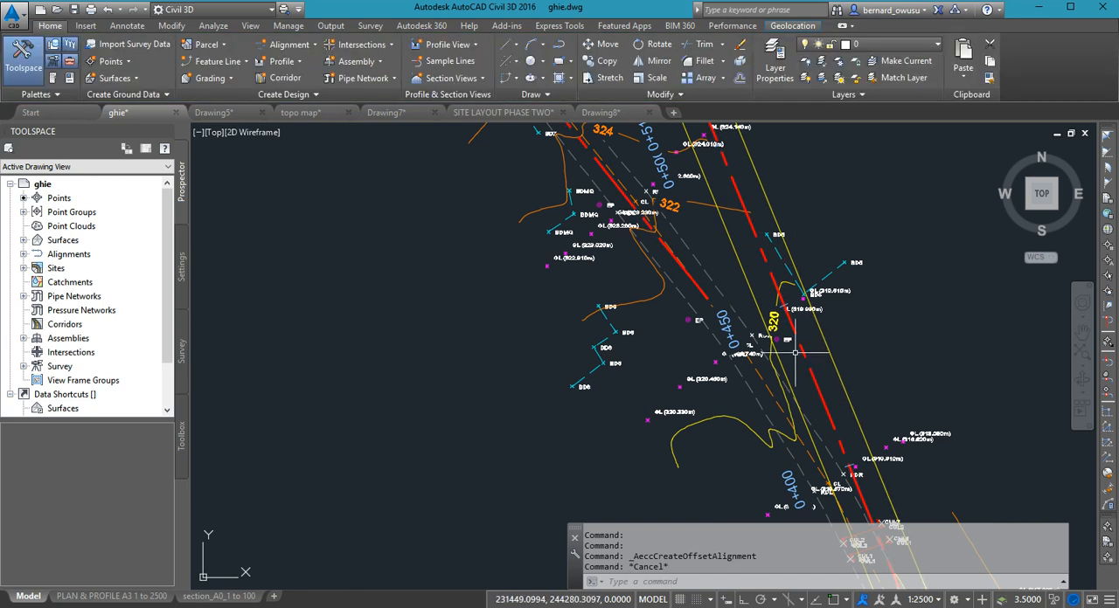
pyautogui.scroll(-5, 795, 353)
pyautogui.moveTo(795, 348)
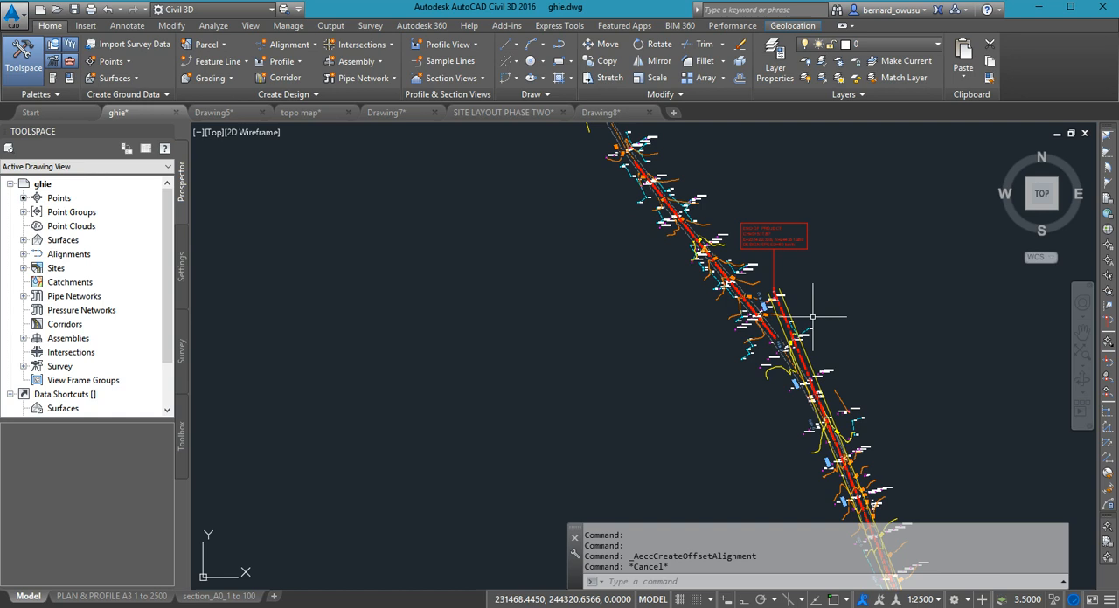
pyautogui.scroll(2, 813, 345)
pyautogui.scroll(2, 815, 365)
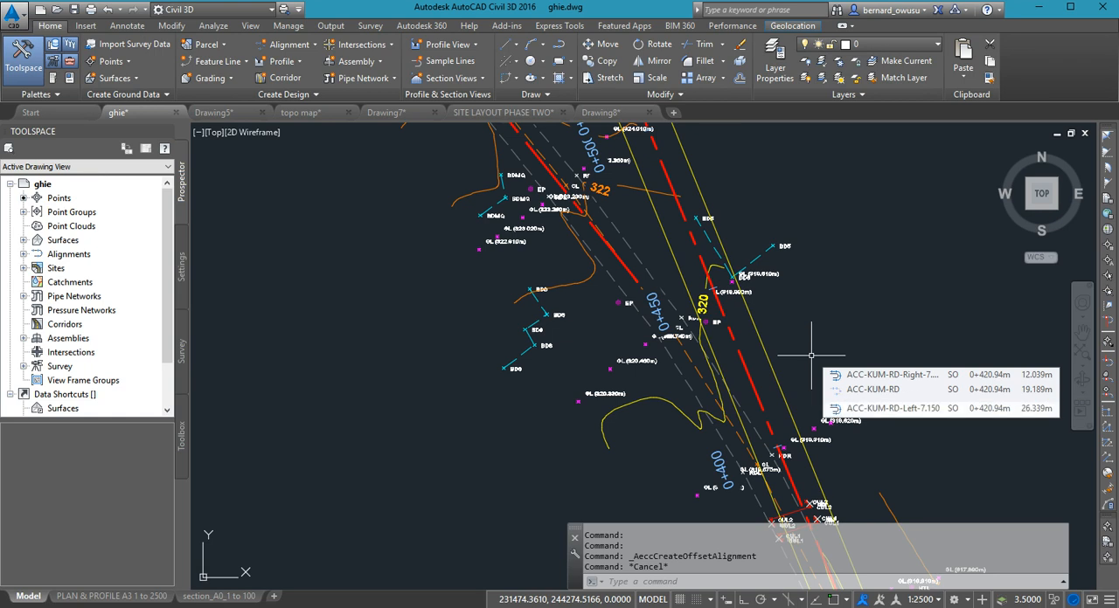
pyautogui.scroll(-3, 813, 371)
pyautogui.moveTo(816, 376); pyautogui.dragTo(757, 255, button='middle')
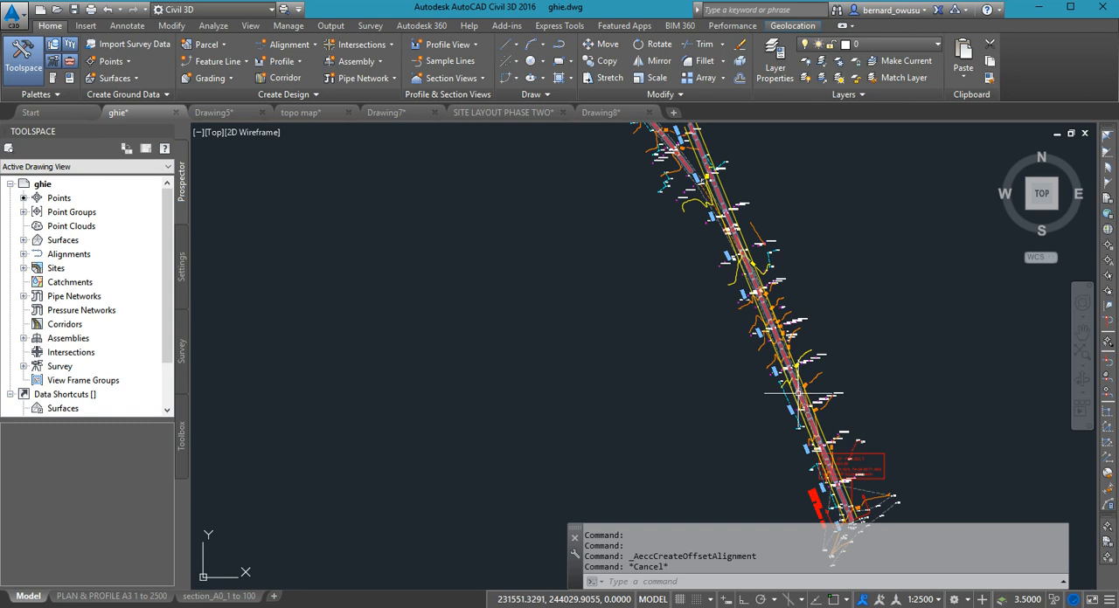
pyautogui.moveTo(798, 395); pyautogui.dragTo(797, 377, button='middle')
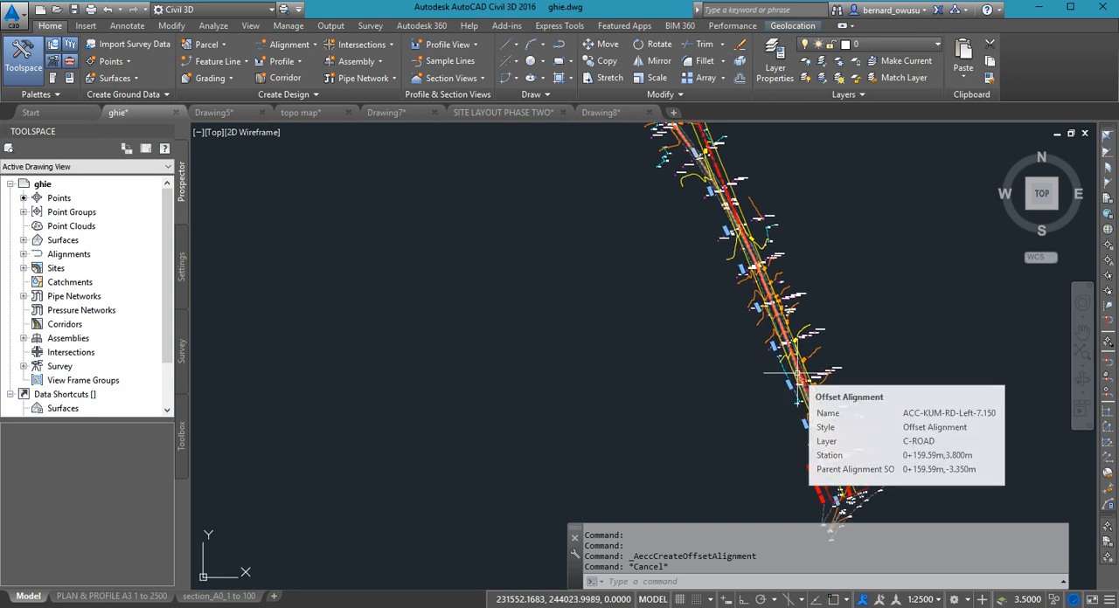
pyautogui.scroll(5, 798, 352)
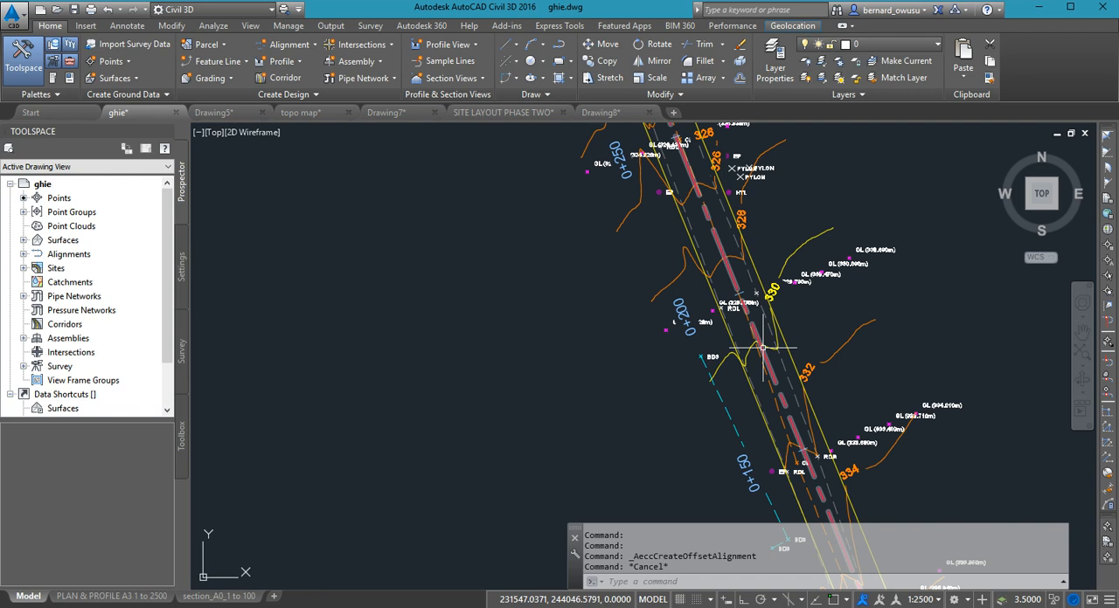
pyautogui.click(798, 352)
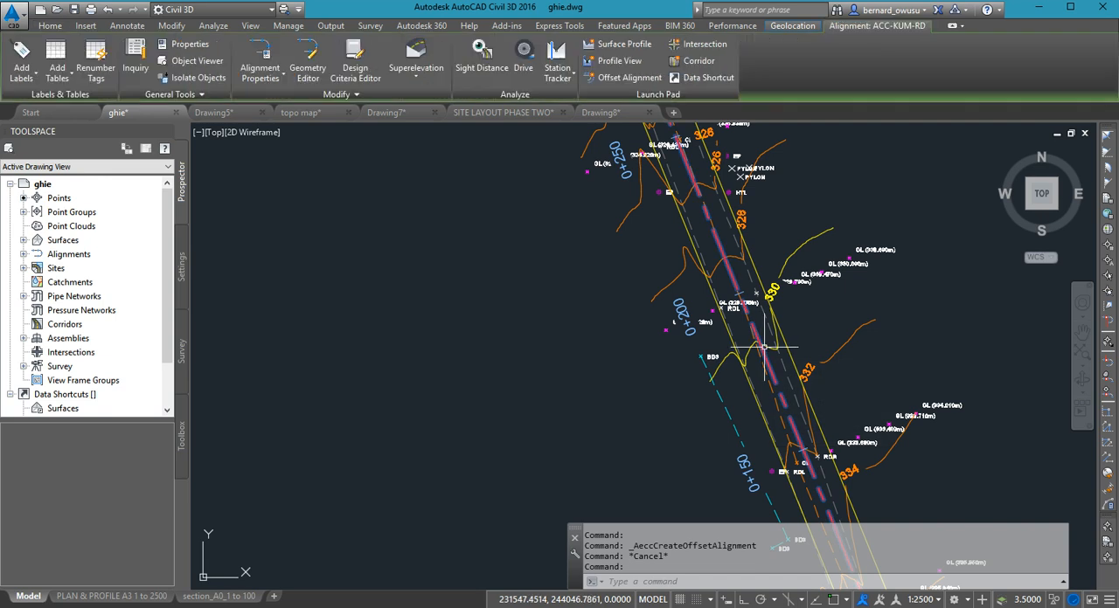
pyautogui.click(627, 79)
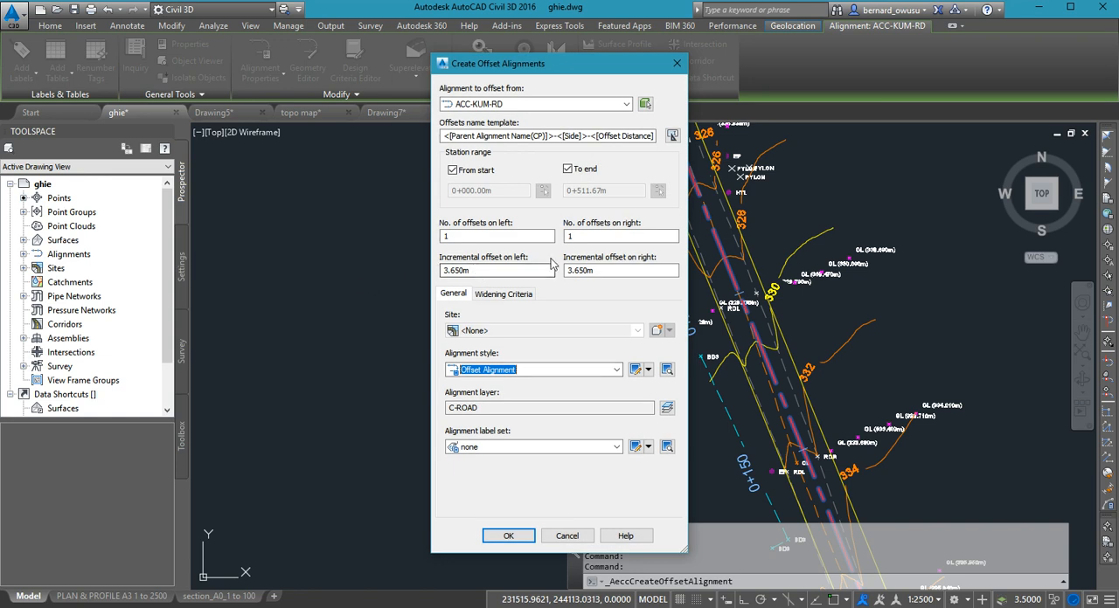
pyautogui.click(550, 536)
# - Examine how the offset alignments run past the building figures between the 0+200 and 0+050 chainage labels
pyautogui.moveTo(808, 369); pyautogui.dragTo(783, 252, button='middle')
pyautogui.scroll(-2, 795, 392)
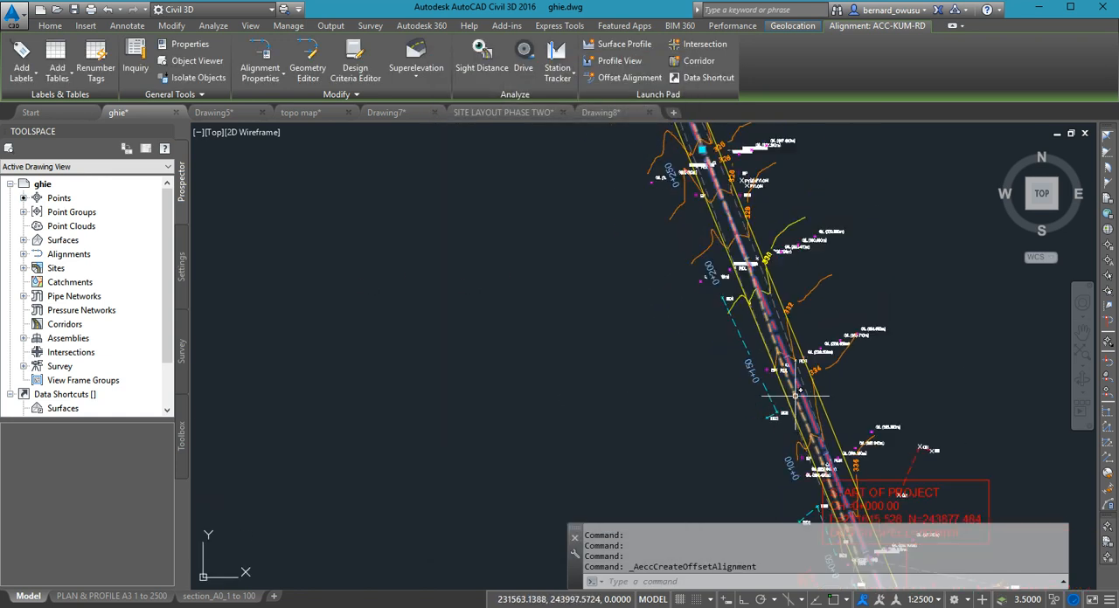
pyautogui.moveTo(794, 389); pyautogui.dragTo(720, 311, button='middle')
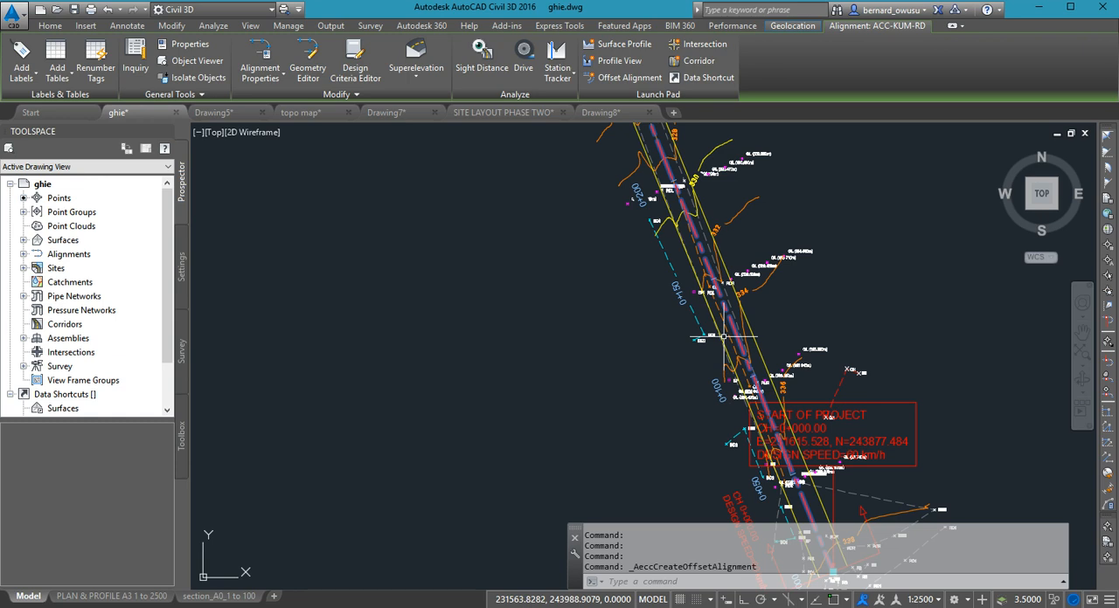
pyautogui.scroll(-3, 743, 411)
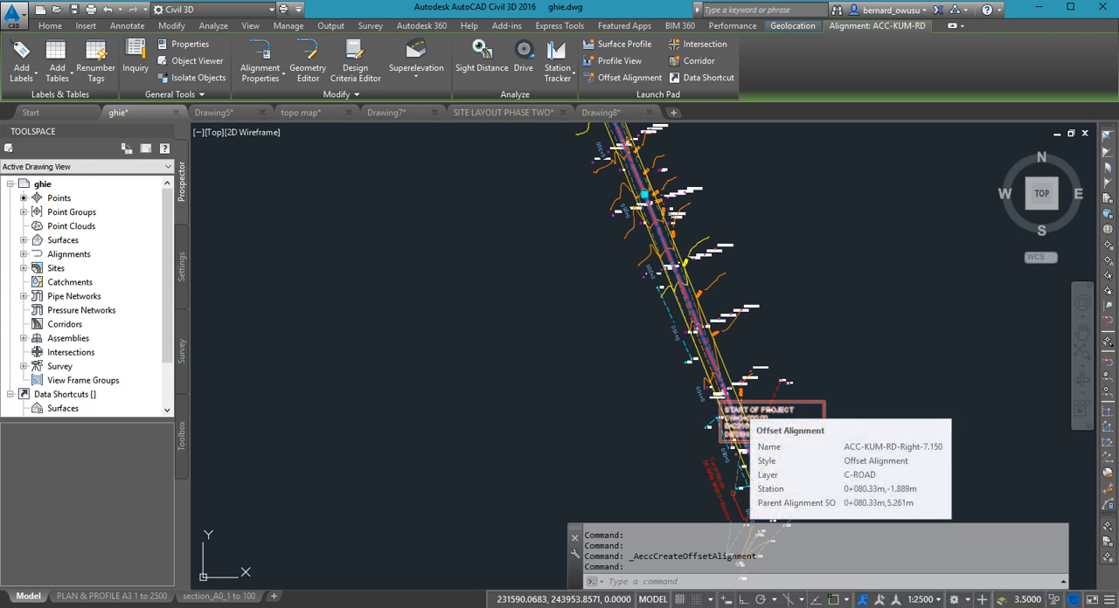
pyautogui.moveTo(755, 333); pyautogui.dragTo(636, 250, button='middle')
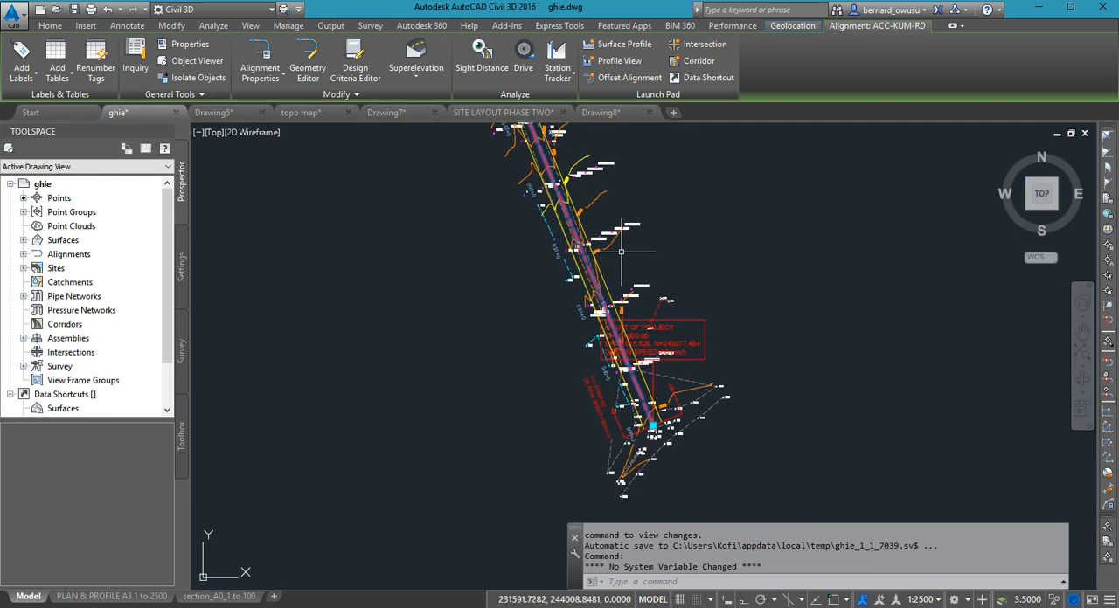
pyautogui.scroll(4, 626, 379)
pyautogui.moveTo(626, 378)
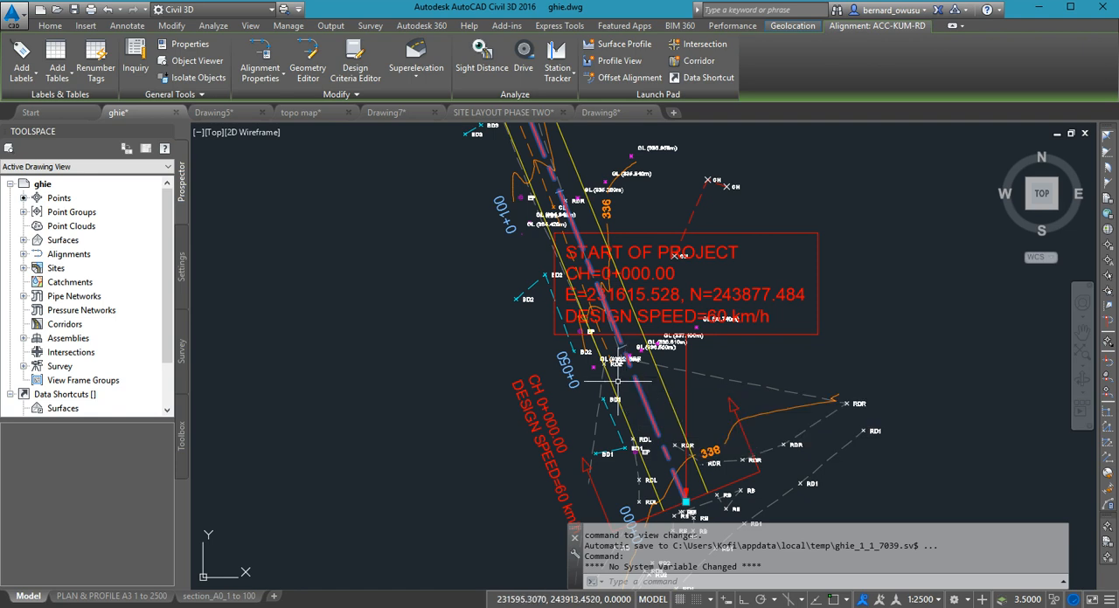
pyautogui.moveTo(611, 402); pyautogui.dragTo(610, 396, button='middle')
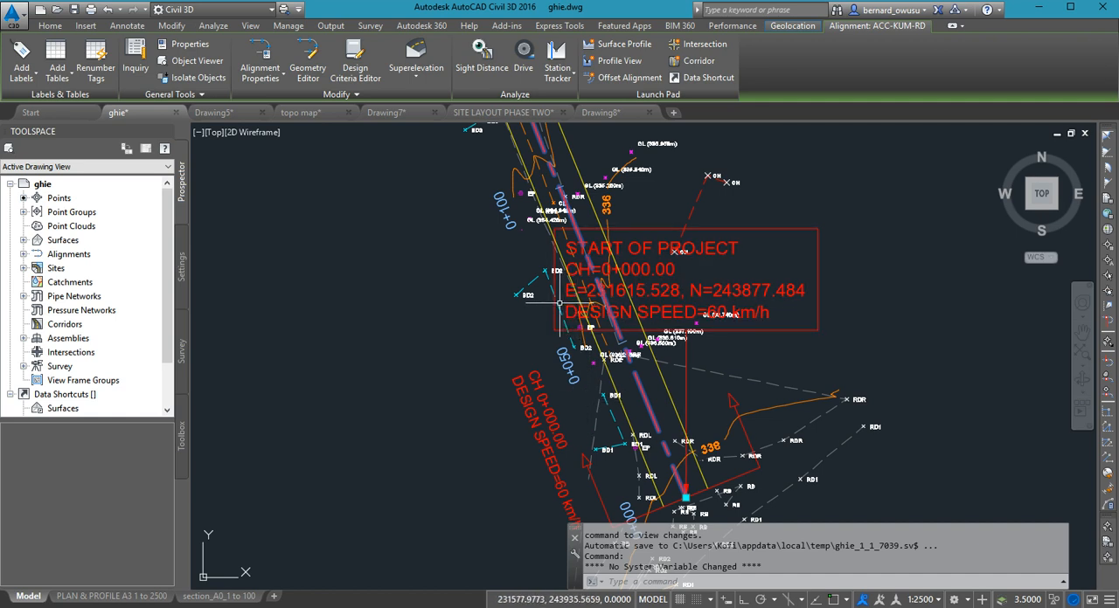
pyautogui.moveTo(558, 302)
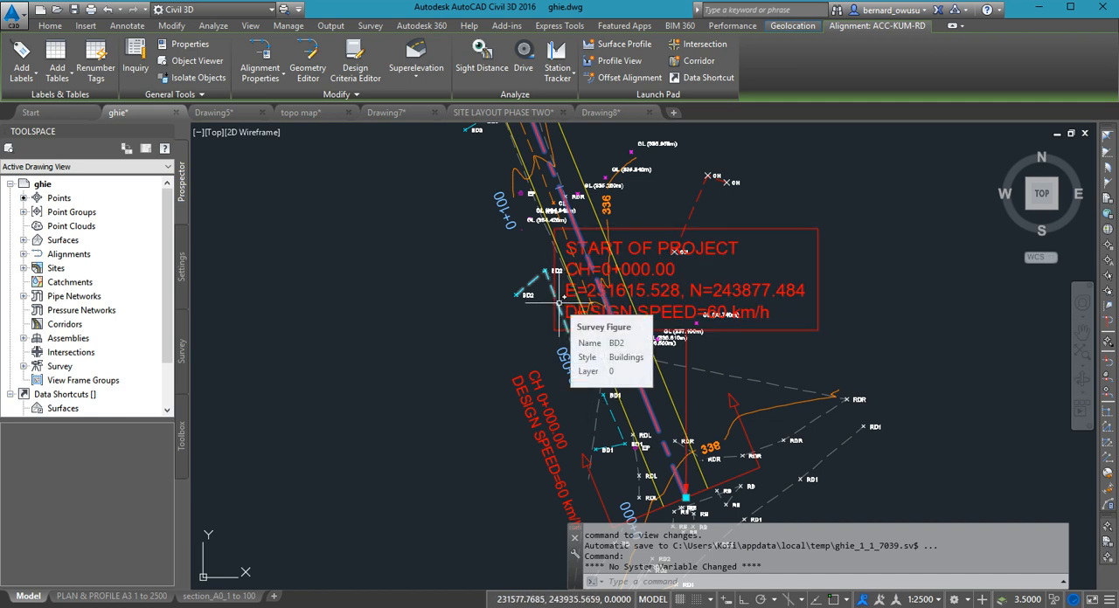
# - Examine where the centerline and its two offsets begin at the 0+000 chainage label
pyautogui.scroll(-3, 564, 314)
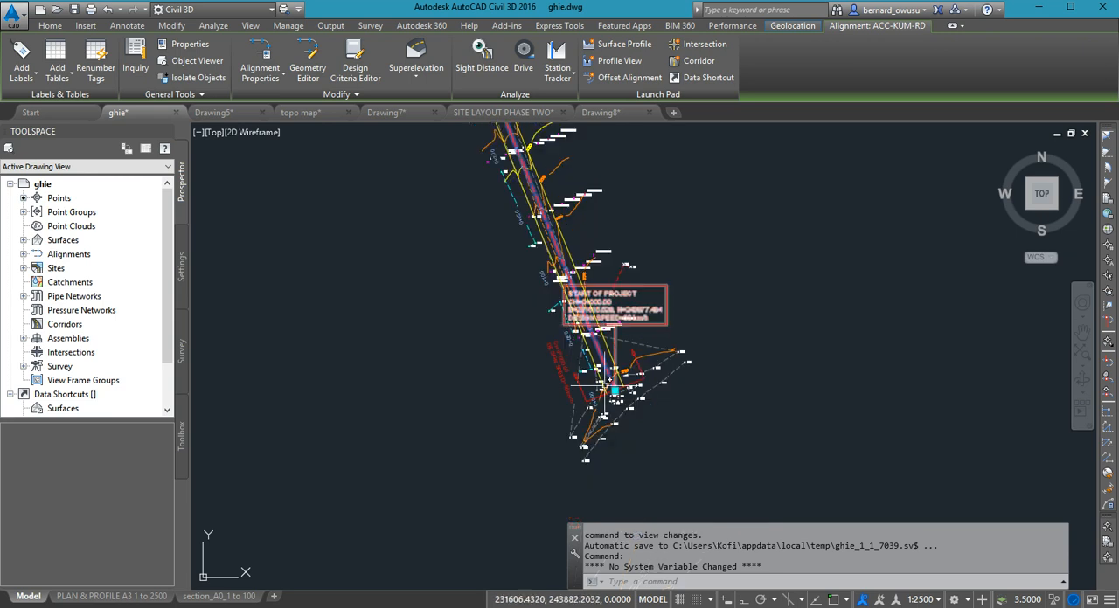
pyautogui.scroll(3, 619, 407)
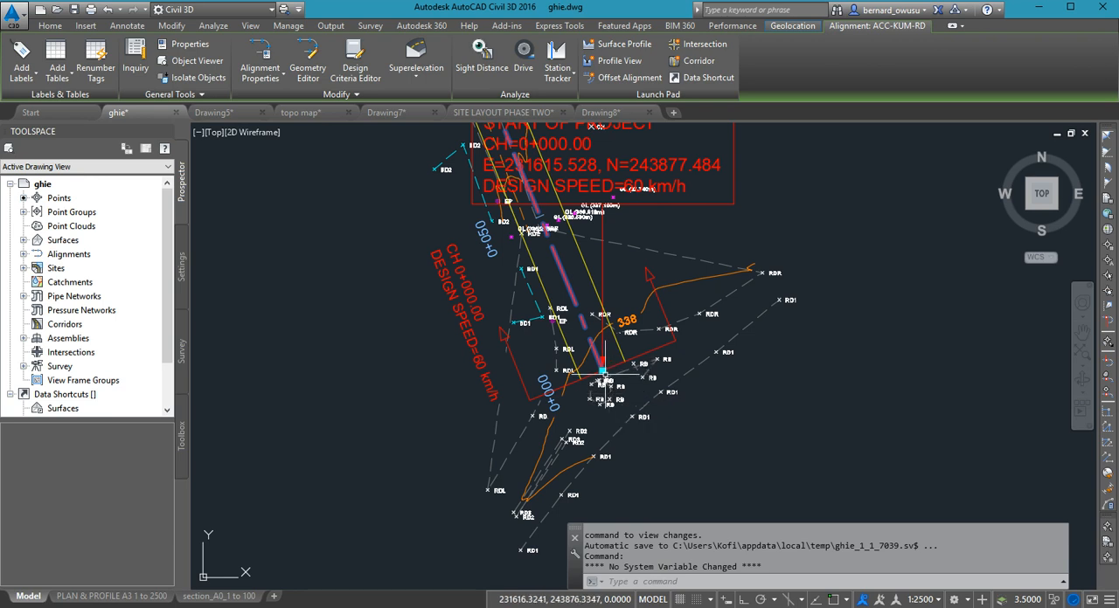
pyautogui.scroll(4, 605, 363)
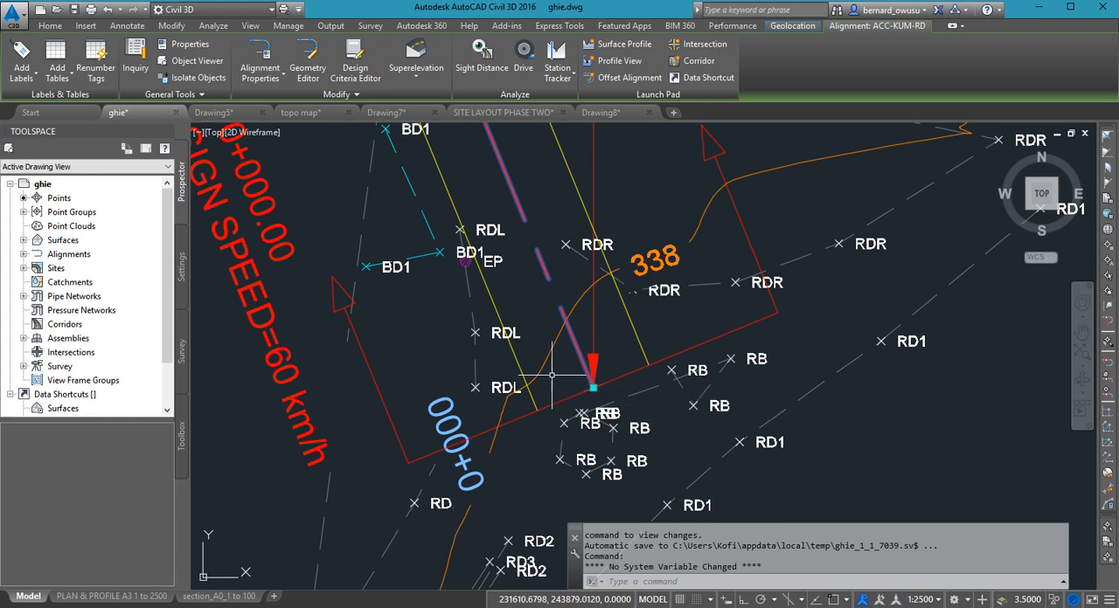
pyautogui.moveTo(553, 370)
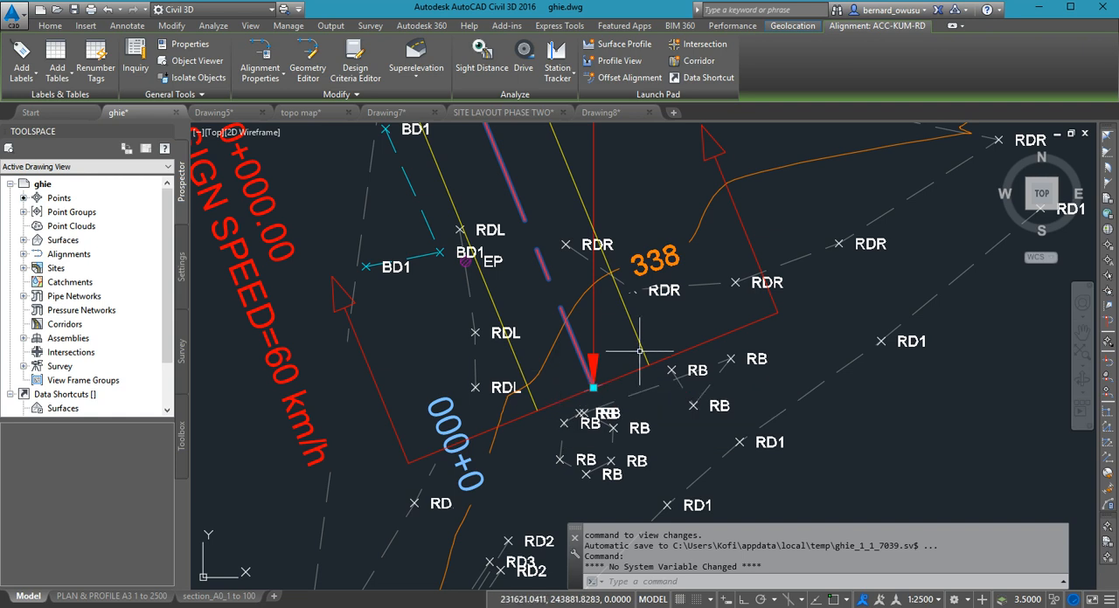
pyautogui.moveTo(640, 351)
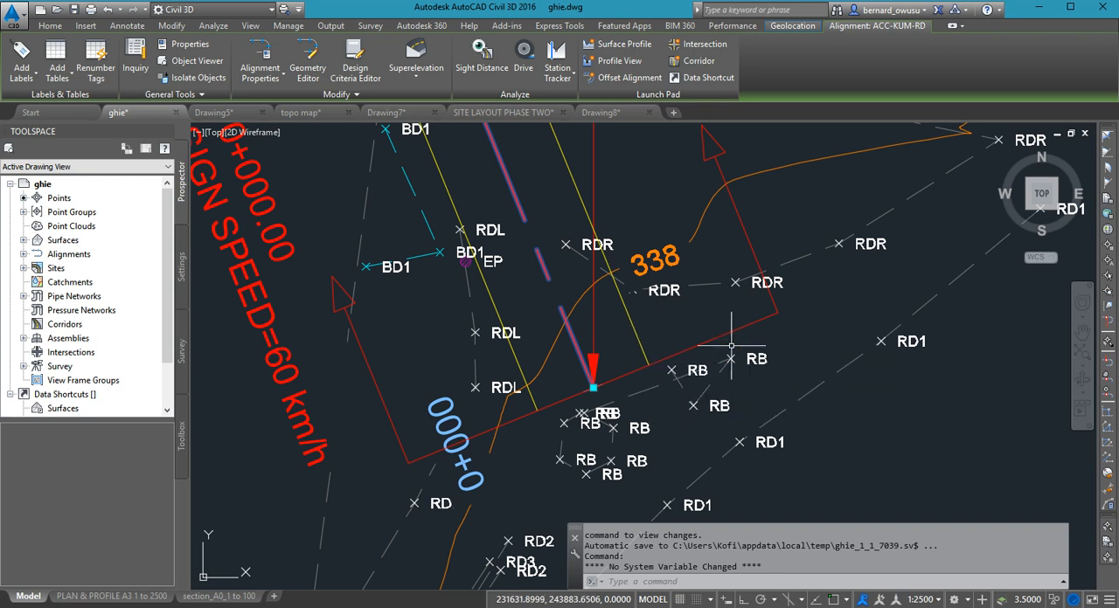
# - Examine how the centerline tangents and their offsets deviate from the surveyed road between the 0+450 and 0+350 chainage labels
pyautogui.scroll(-4, 699, 331)
pyautogui.moveTo(688, 266); pyautogui.dragTo(800, 526, button='middle')
pyautogui.scroll(-1, 716, 350)
pyautogui.moveTo(720, 338); pyautogui.dragTo(789, 516, button='middle')
pyautogui.scroll(-1, 790, 507)
pyautogui.moveTo(757, 226)
pyautogui.mouseDown(button='middle')
pyautogui.moveTo(886, 439)
pyautogui.moveTo(857, 392)
pyautogui.mouseUp(button='middle')
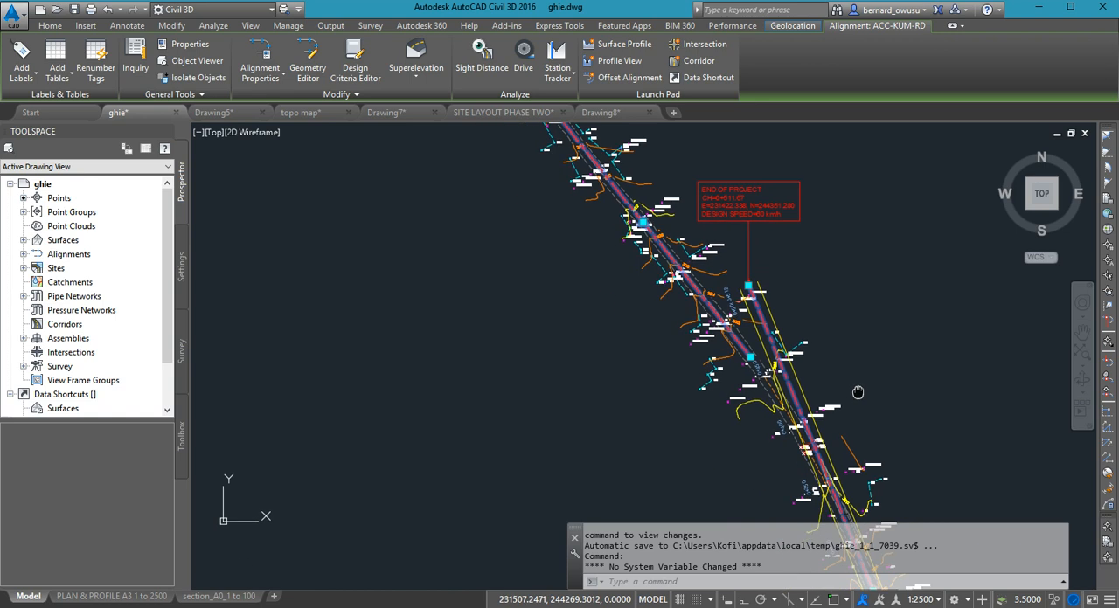
pyautogui.scroll(3, 745, 371)
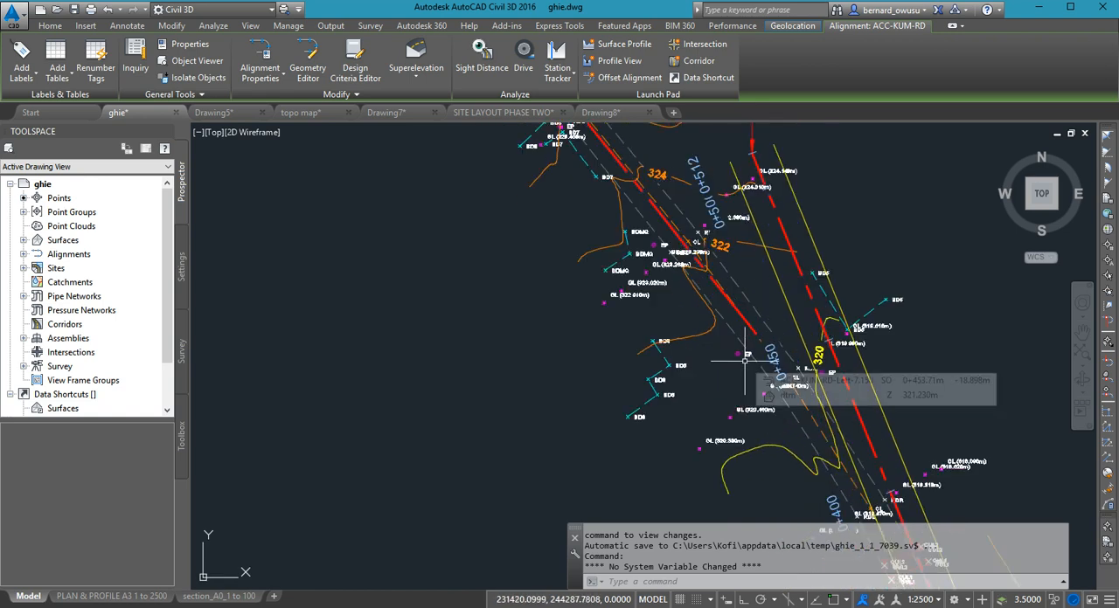
pyautogui.press('Escape')
pyautogui.moveTo(852, 528); pyautogui.dragTo(836, 381, button='middle')
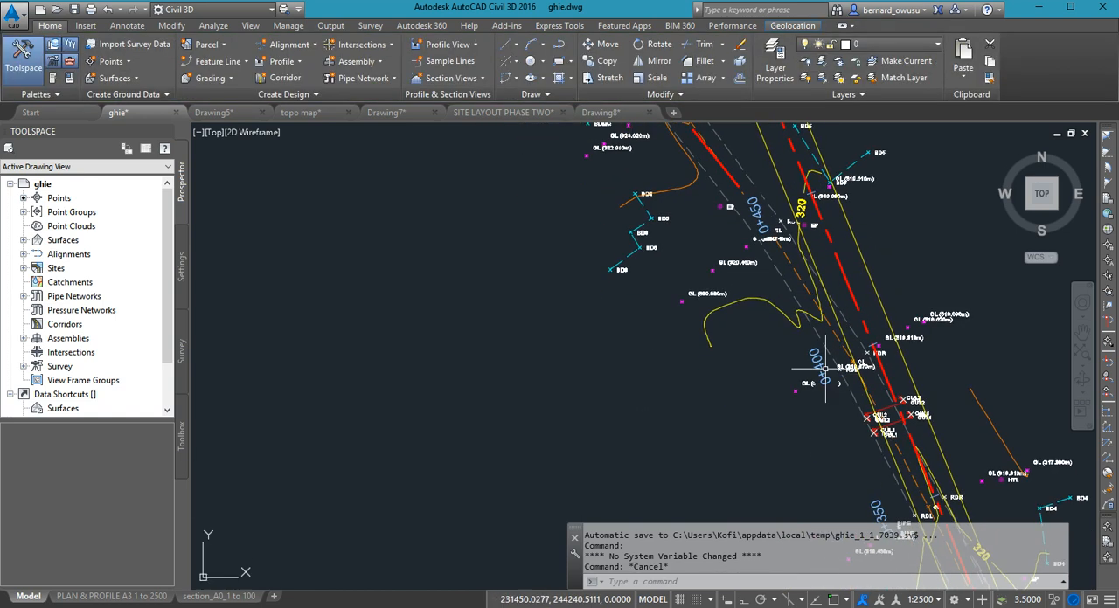
pyautogui.moveTo(890, 416)
pyautogui.mouseDown(button='middle')
pyautogui.moveTo(846, 396)
pyautogui.moveTo(824, 420)
pyautogui.mouseUp(button='middle')
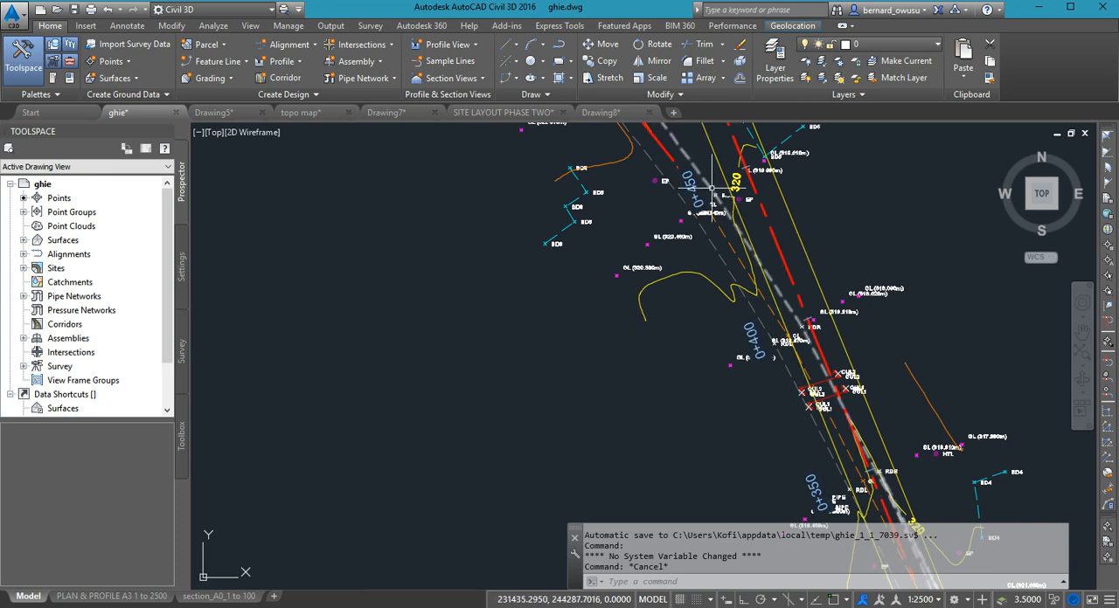
pyautogui.moveTo(801, 284)
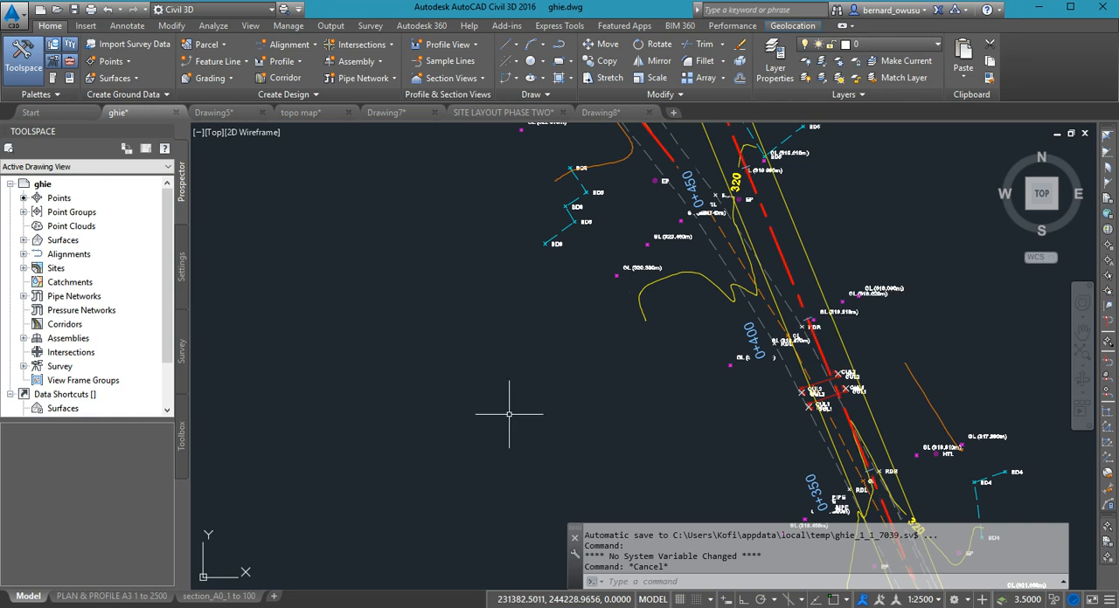
# - Search the computer for the GHA road documents and open GHA Road Design Guide.pdf
pyautogui.press('super+s')
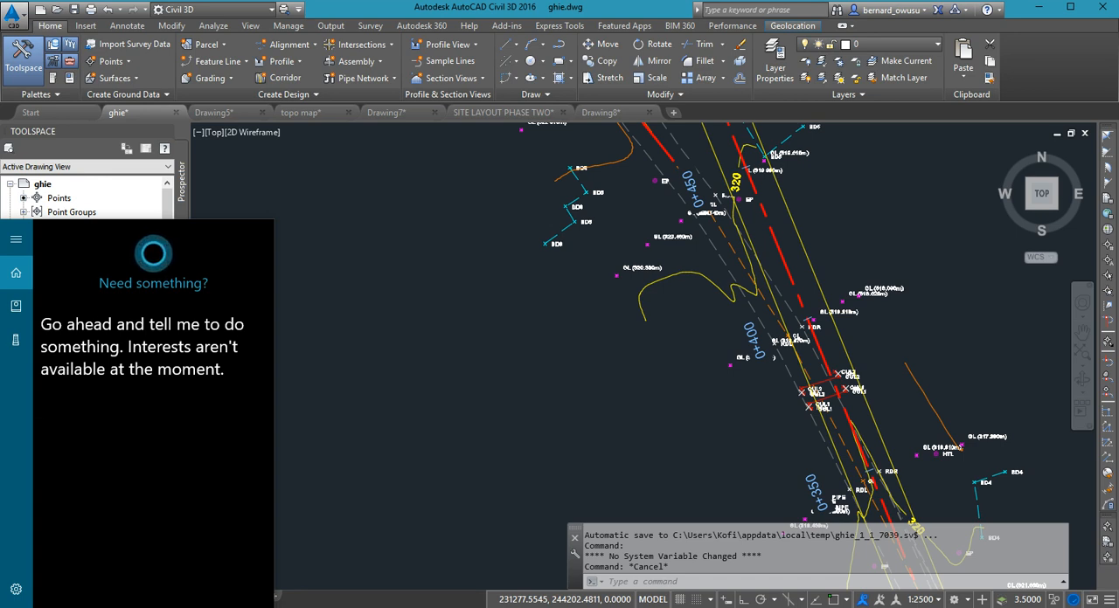
pyautogui.write('gha')
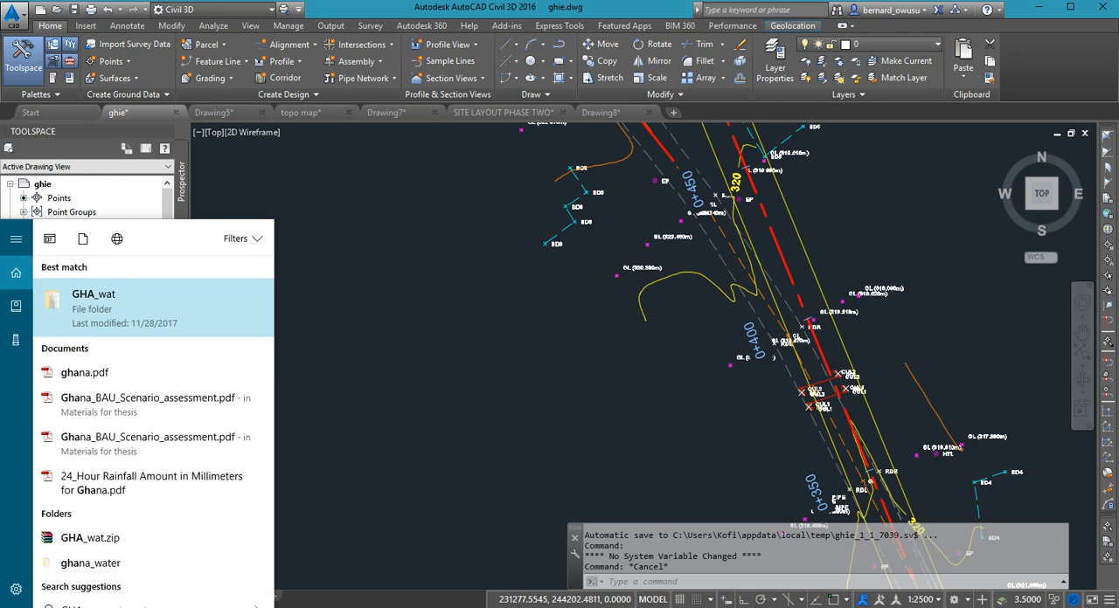
pyautogui.write('r')
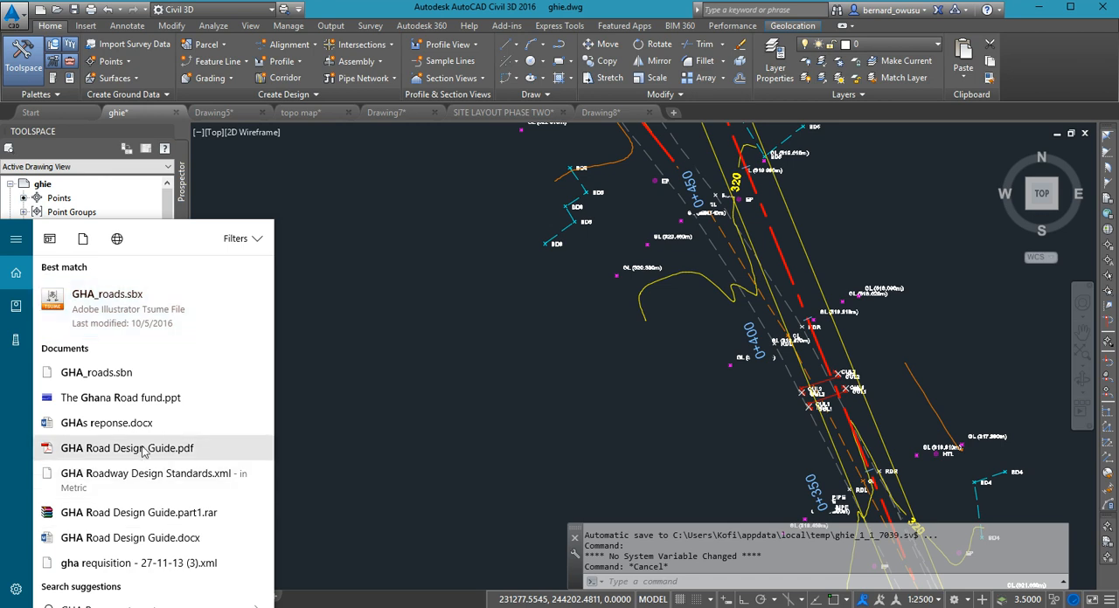
pyautogui.click(384, 406)
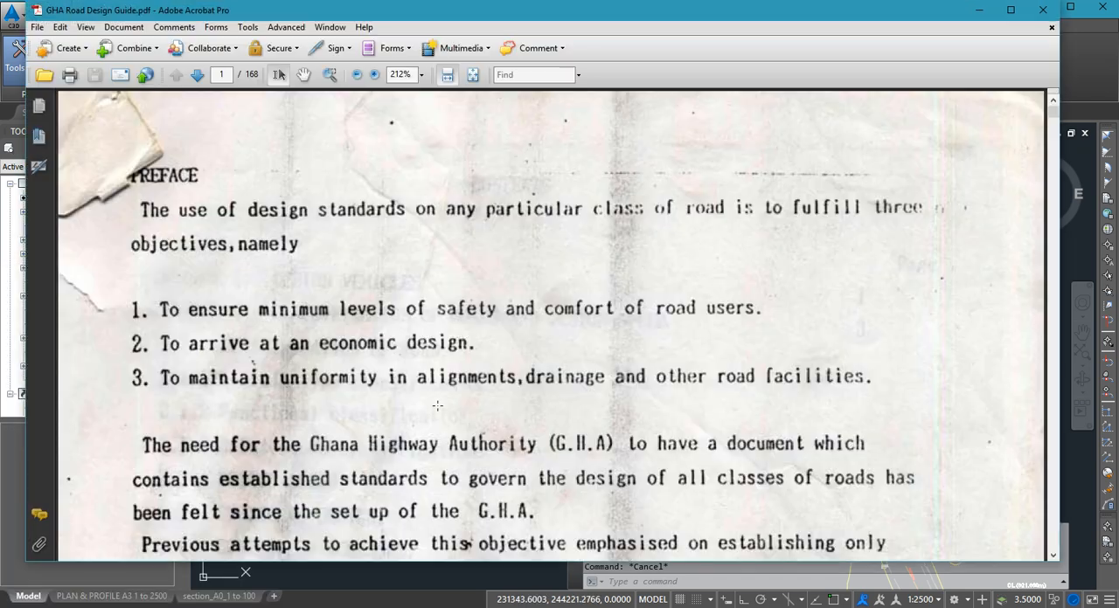
# - Look through the design guide in full-page view, from the superelevation and transition curve sections to the shift criterion on page 33
pyautogui.click(472, 77)
pyautogui.scroll(-14, 558, 396)
pyautogui.scroll(-5, 561, 417)
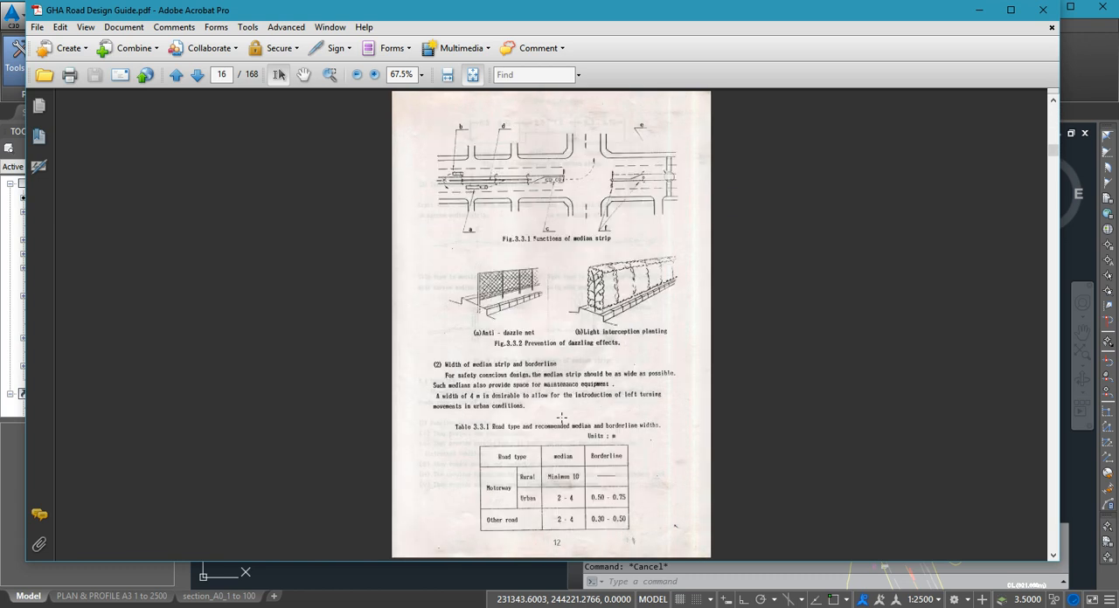
pyautogui.scroll(-3, 559, 417)
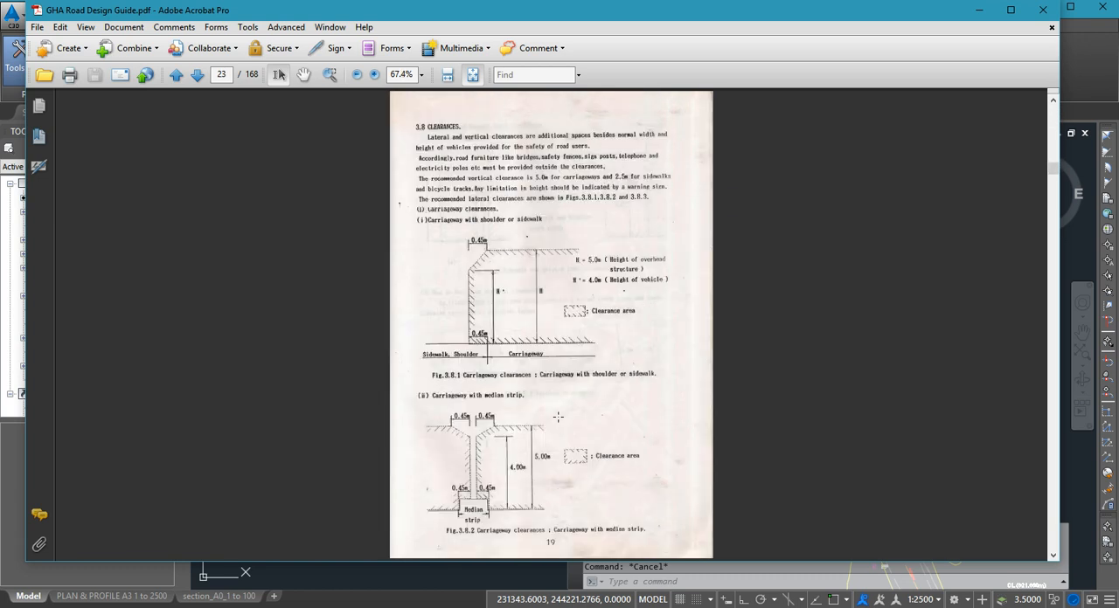
pyautogui.scroll(-5, 557, 418)
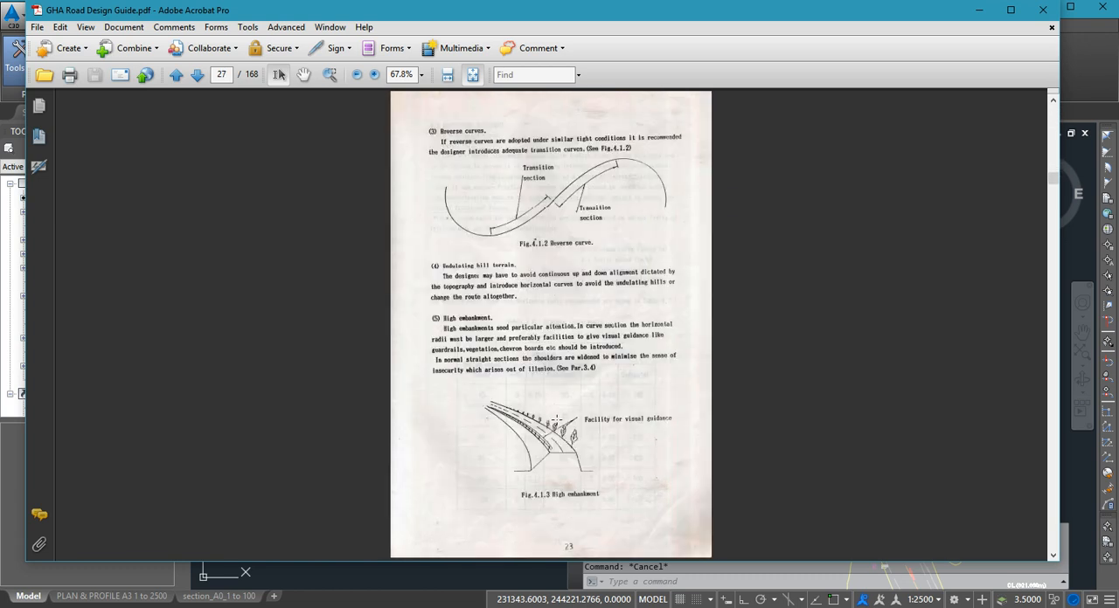
pyautogui.scroll(-3, 546, 395)
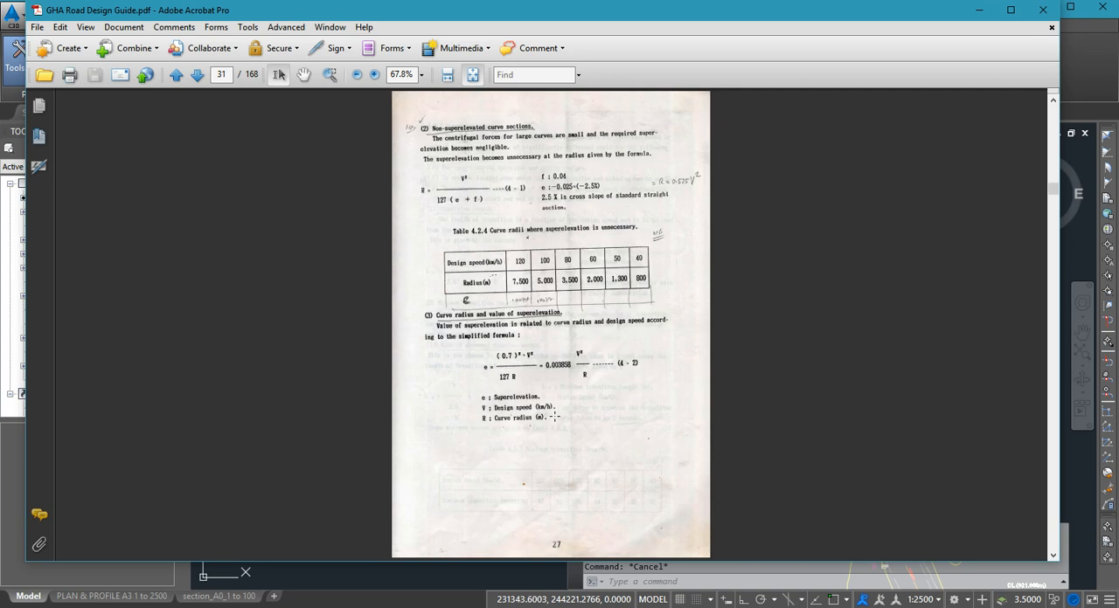
pyautogui.scroll(-1, 551, 350)
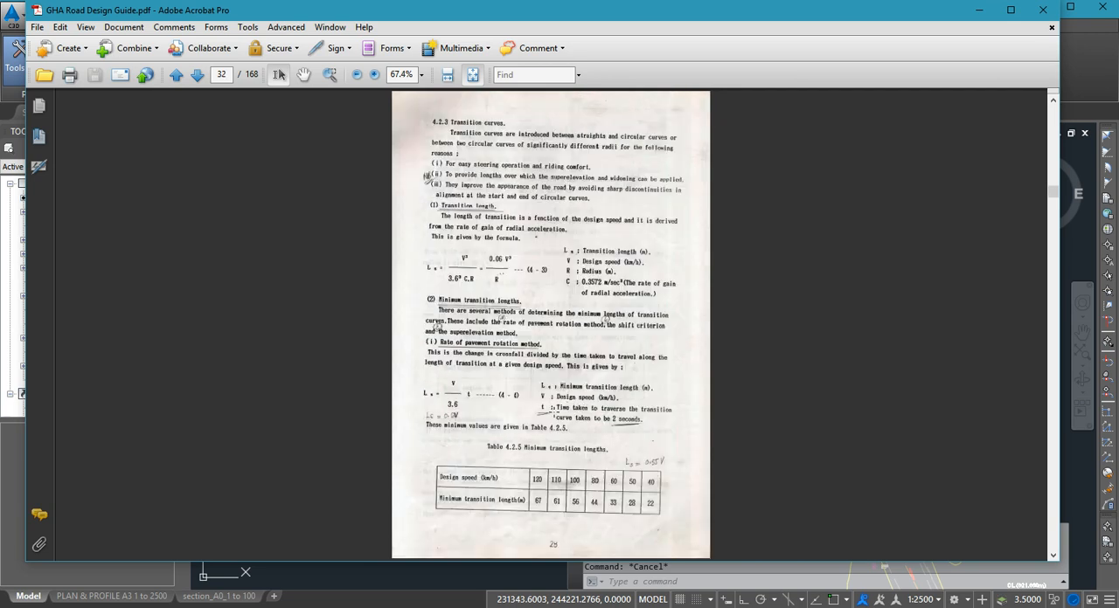
pyautogui.scroll(-1, 553, 411)
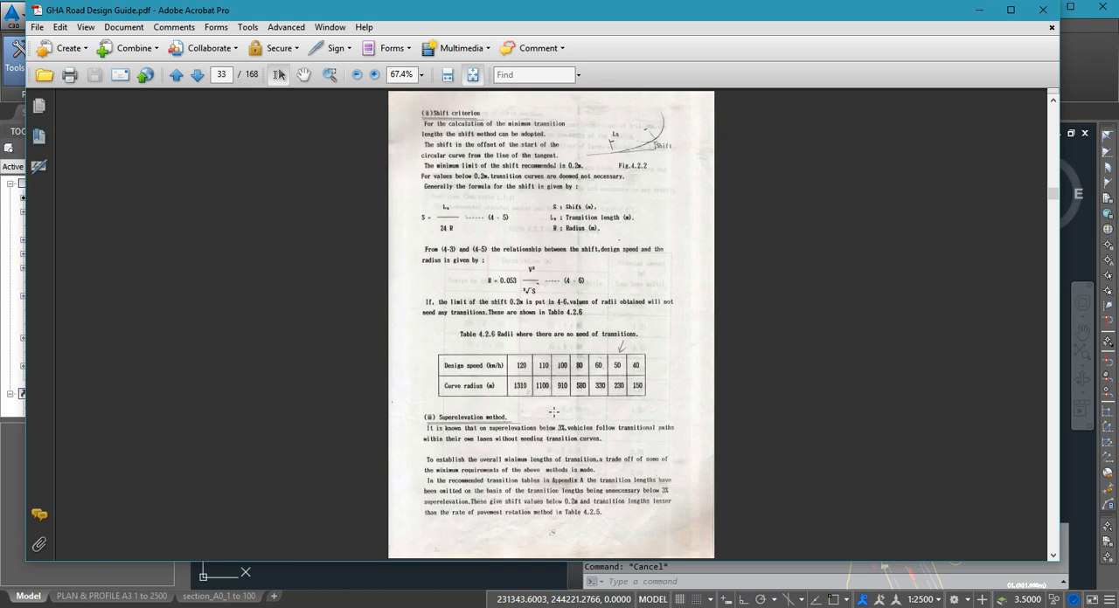
# - Read Table 4.2.6 for the 60 km/h curve radius that needs no transition, together with the related shift formulas
pyautogui.keyDown('ctrl'); pyautogui.scroll(5, 551, 406); pyautogui.keyUp('ctrl')
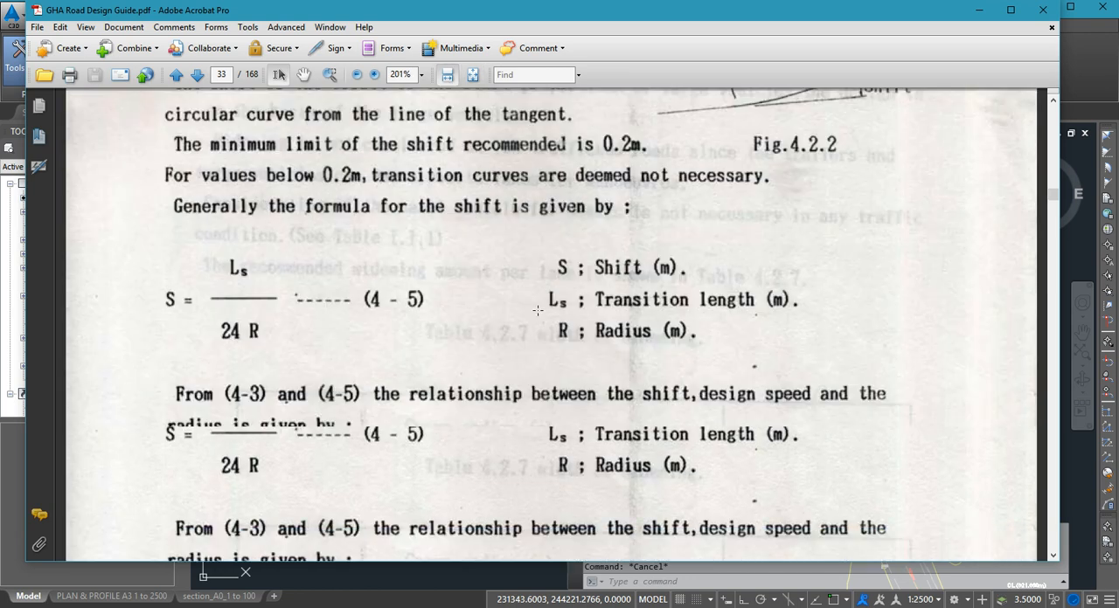
pyautogui.scroll(-4, 538, 340)
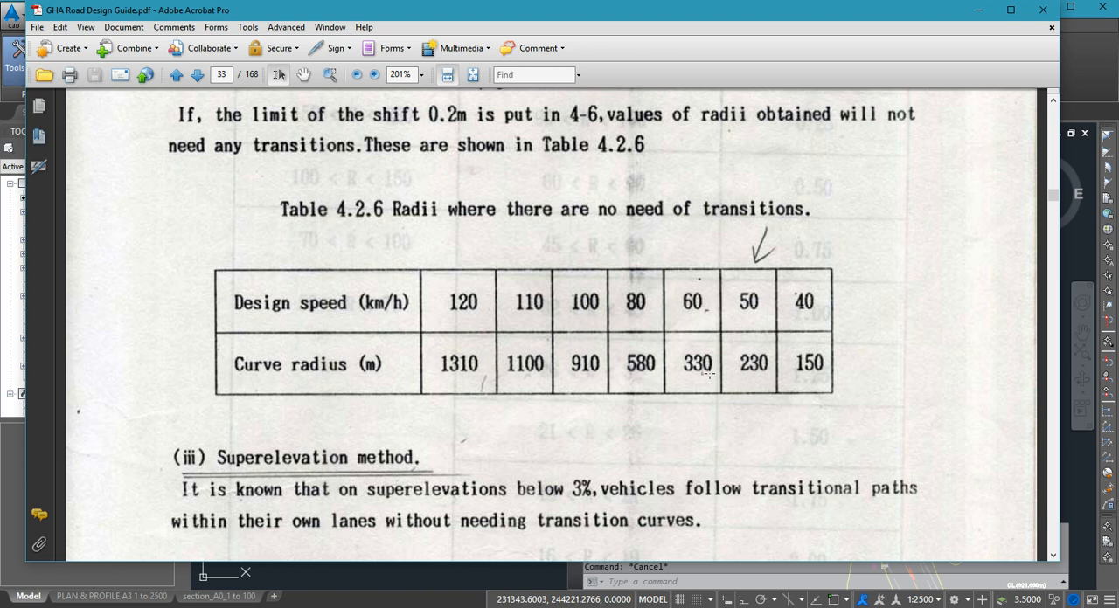
pyautogui.scroll(5, 483, 97)
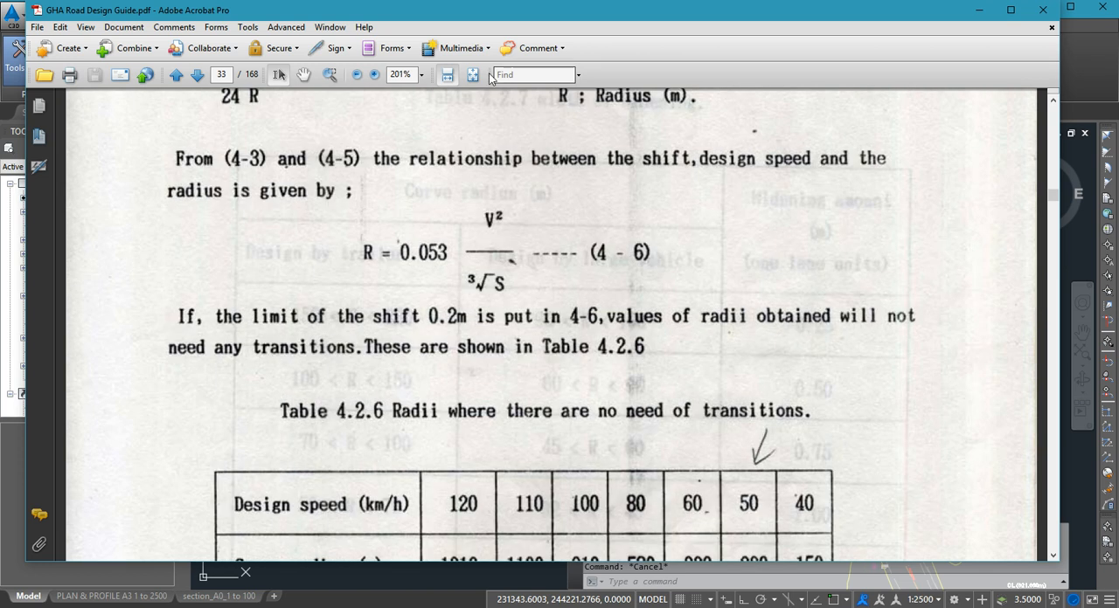
# - Go back to page 28 of the guide and read the absolute and desirable curve radii for 60 km/h
pyautogui.click(473, 75)
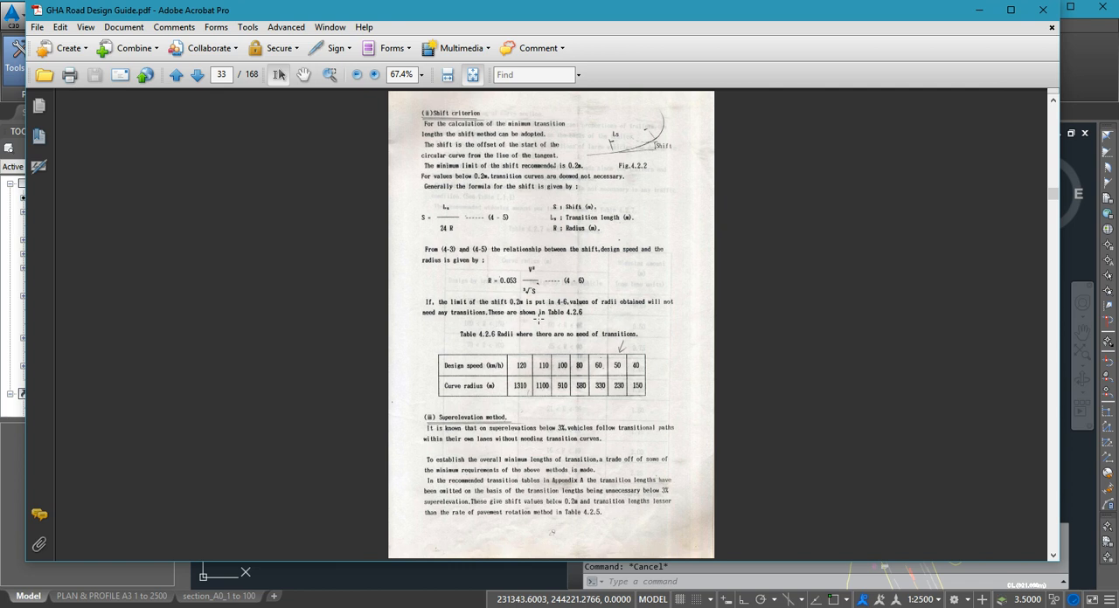
pyautogui.scroll(3, 539, 320)
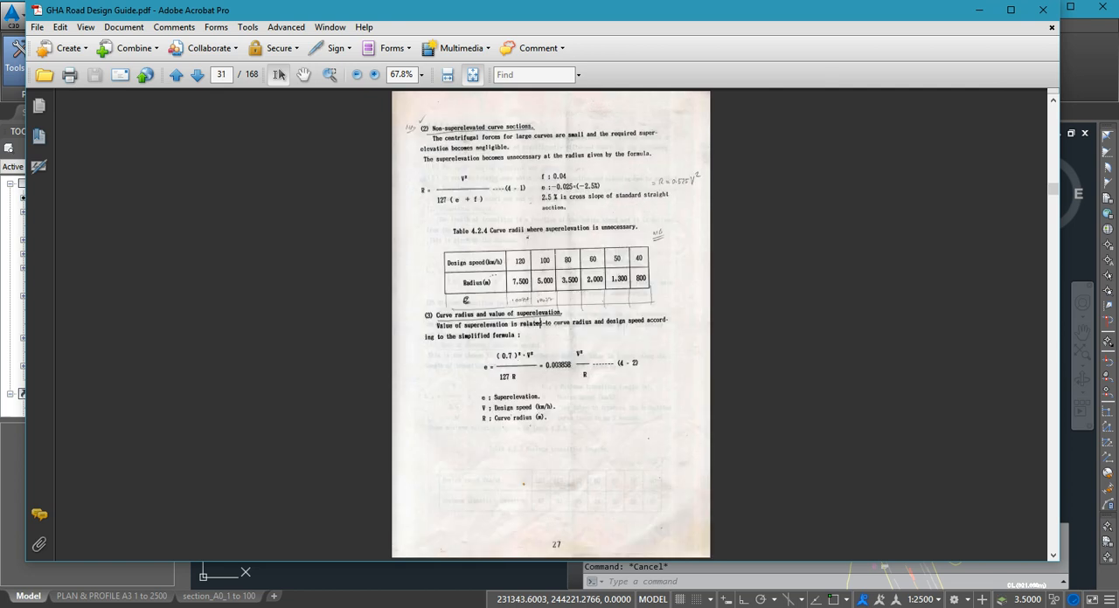
pyautogui.scroll(1, 540, 325)
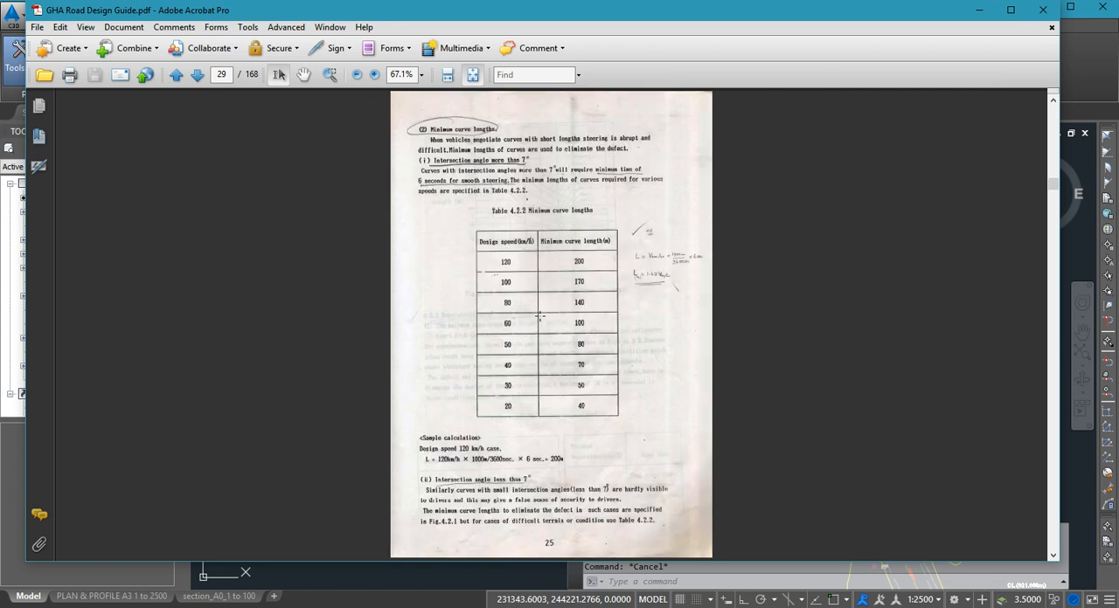
pyautogui.scroll(1, 539, 319)
pyautogui.click(446, 75)
pyautogui.scroll(-10, 530, 439)
pyautogui.scroll(-2, 545, 388)
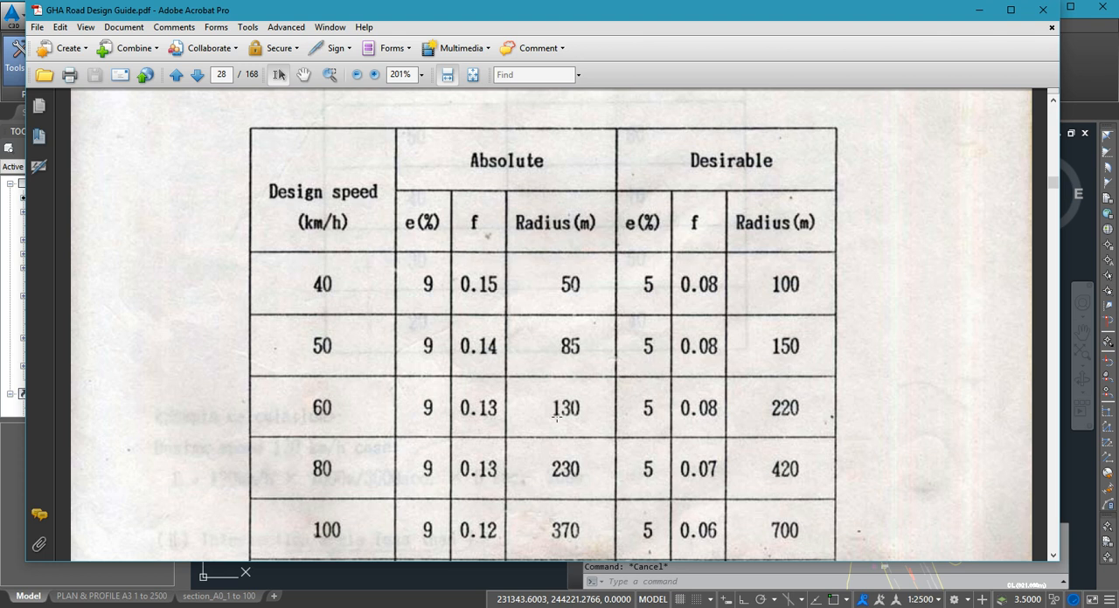
# - Switch back to Civil 3D and examine the gap between the two centerline tangents around the 0+450 and 0+400 labels
pyautogui.click(981, 12)
pyautogui.scroll(-5, 535, 376)
pyautogui.scroll(5, 671, 442)
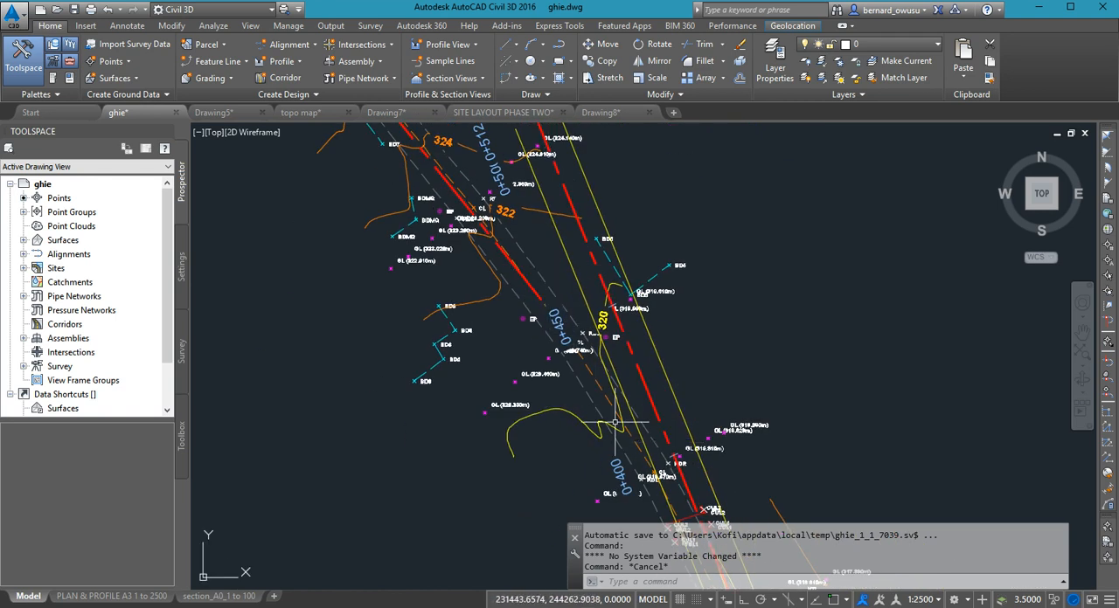
pyautogui.moveTo(647, 420); pyautogui.dragTo(711, 414, button='middle')
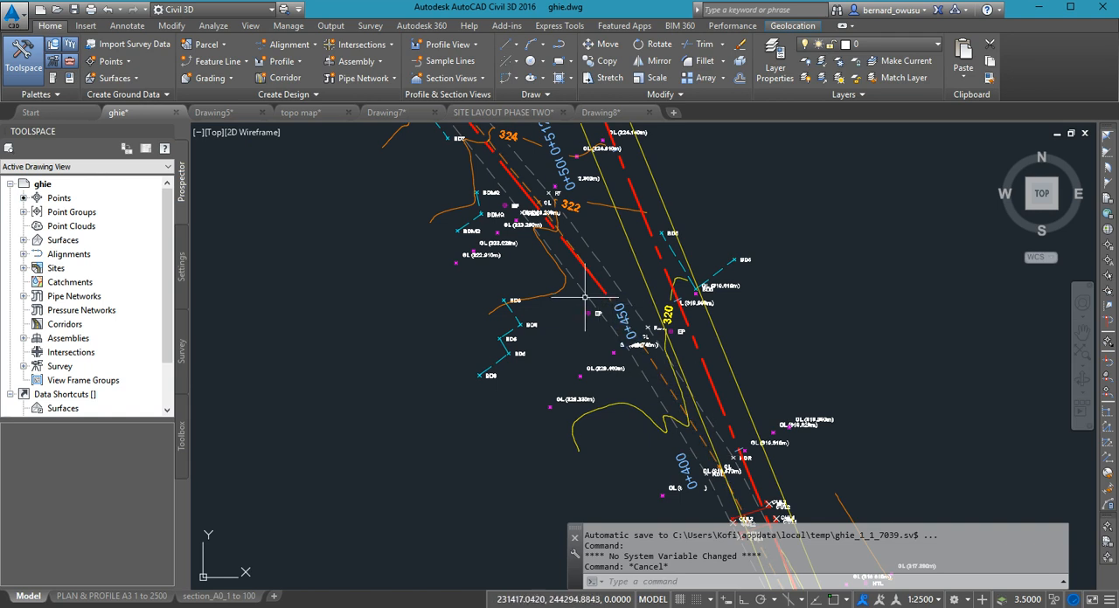
pyautogui.moveTo(719, 444); pyautogui.dragTo(763, 385, button='middle')
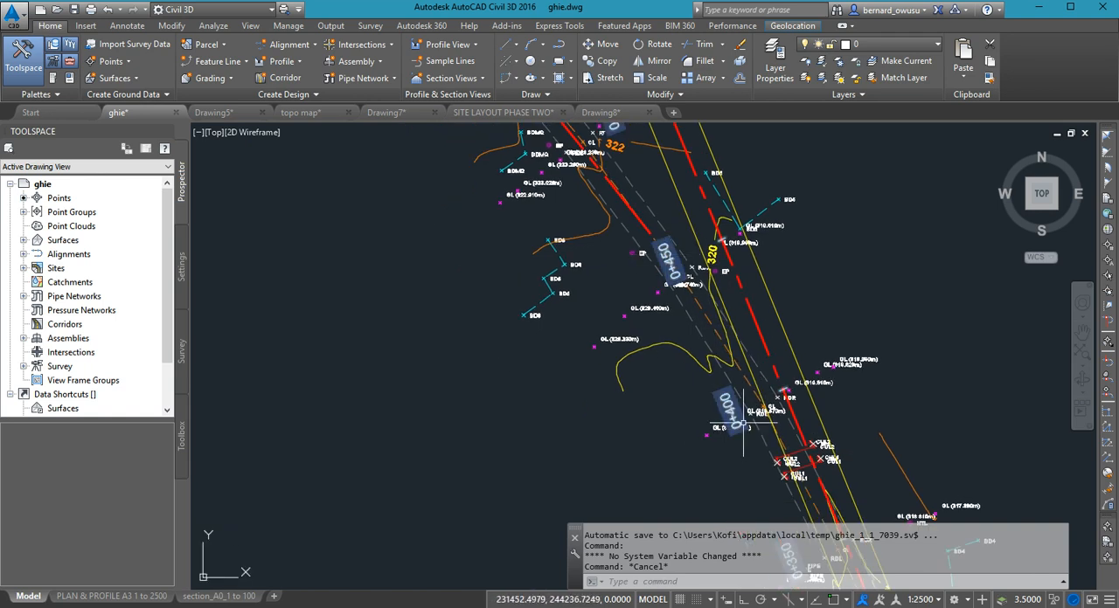
pyautogui.moveTo(686, 307)
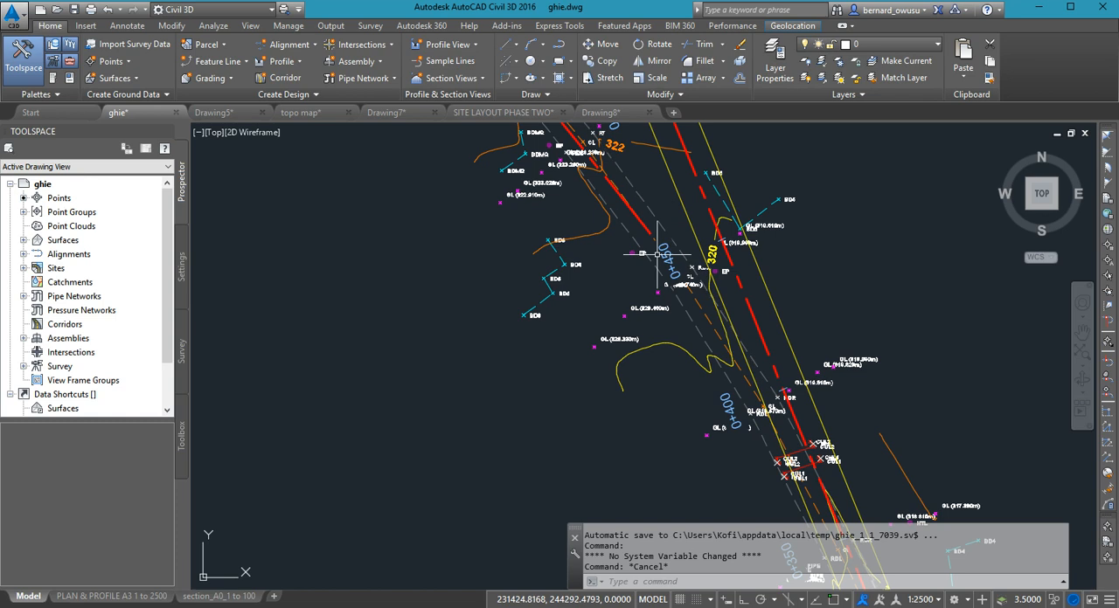
# - Open the ACC-KUM-RD alignment for geometry editing and keep the layout tools clear of the two tangents near 0+450
pyautogui.click(708, 282)
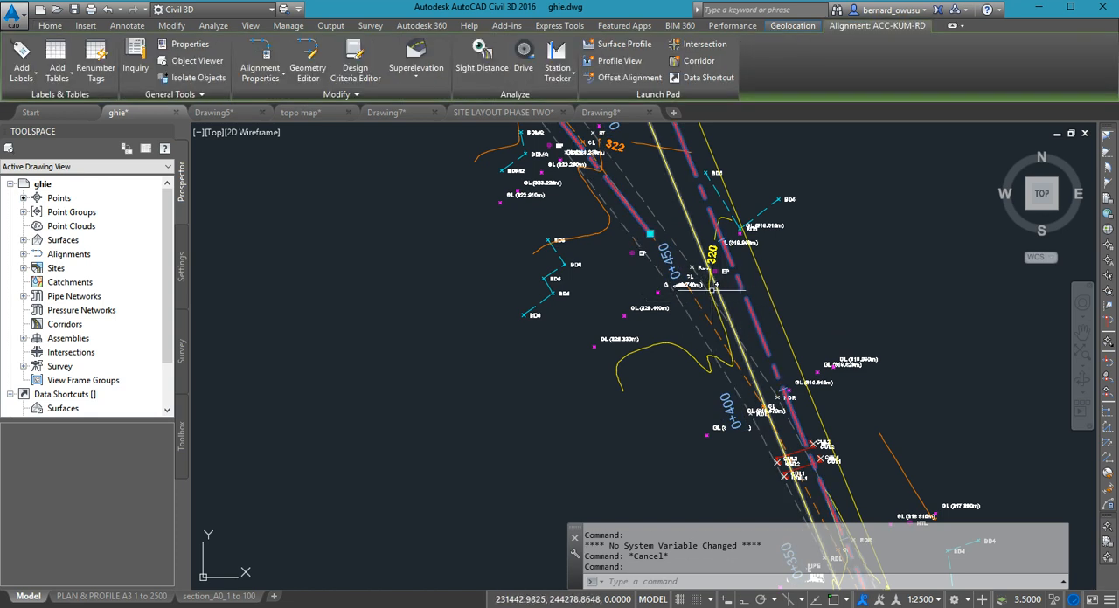
pyautogui.click(307, 63)
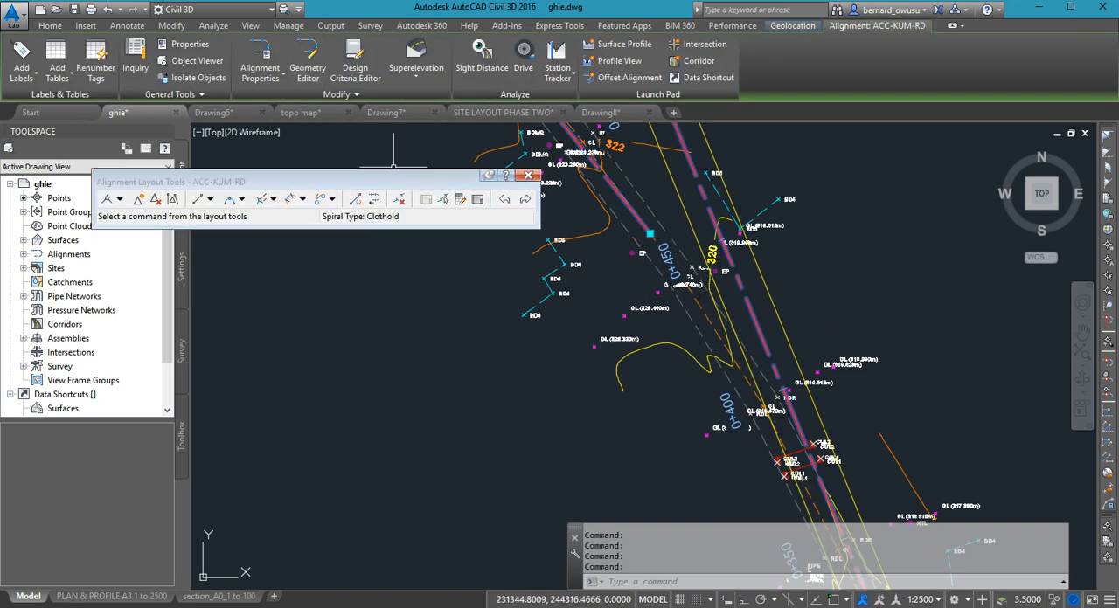
pyautogui.moveTo(379, 174); pyautogui.dragTo(425, 124)
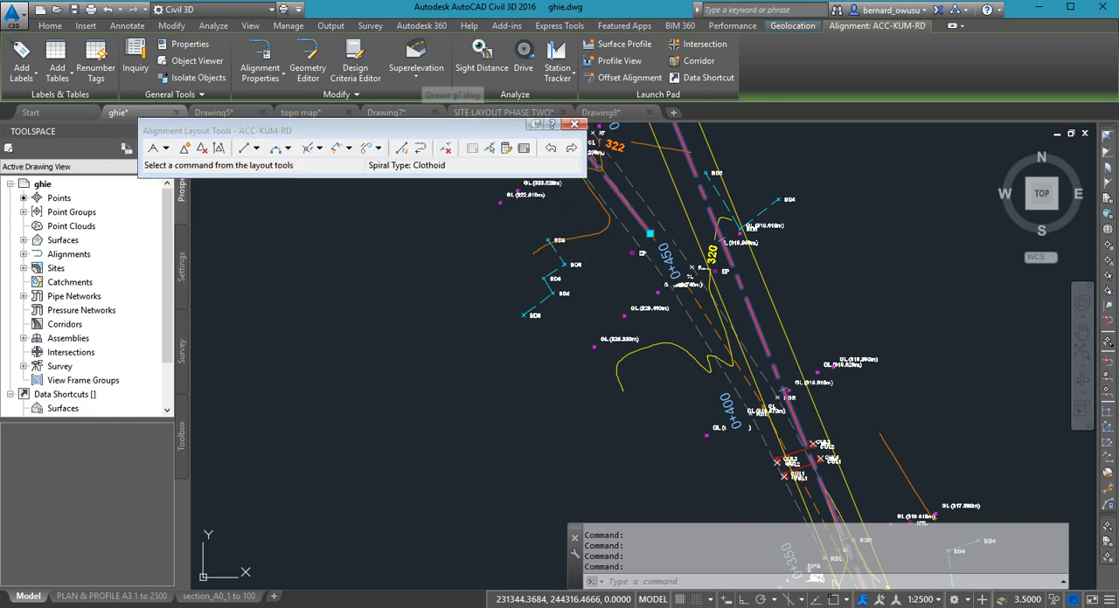
pyautogui.scroll(-3, 822, 370)
pyautogui.scroll(-2, 822, 371)
pyautogui.scroll(4, 809, 359)
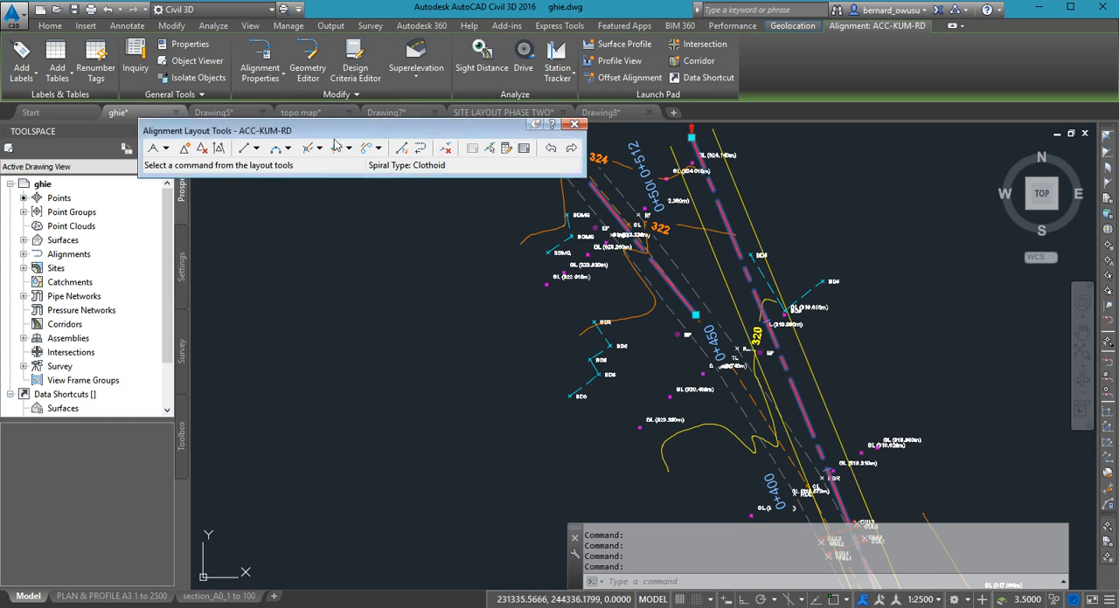
pyautogui.moveTo(351, 136)
pyautogui.mouseDown()
pyautogui.moveTo(341, 143)
pyautogui.moveTo(340, 134)
pyautogui.mouseUp()
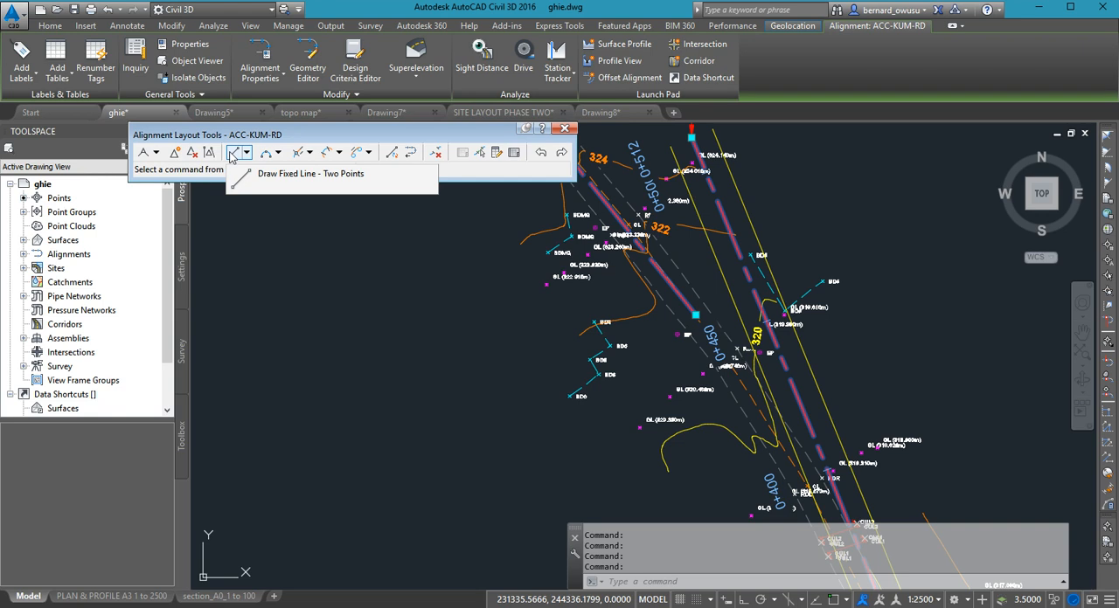
# - Start a free curve fillet between two entities through a point, using the two centerline tangents on either side of the 0+450 gap
pyautogui.click(278, 153)
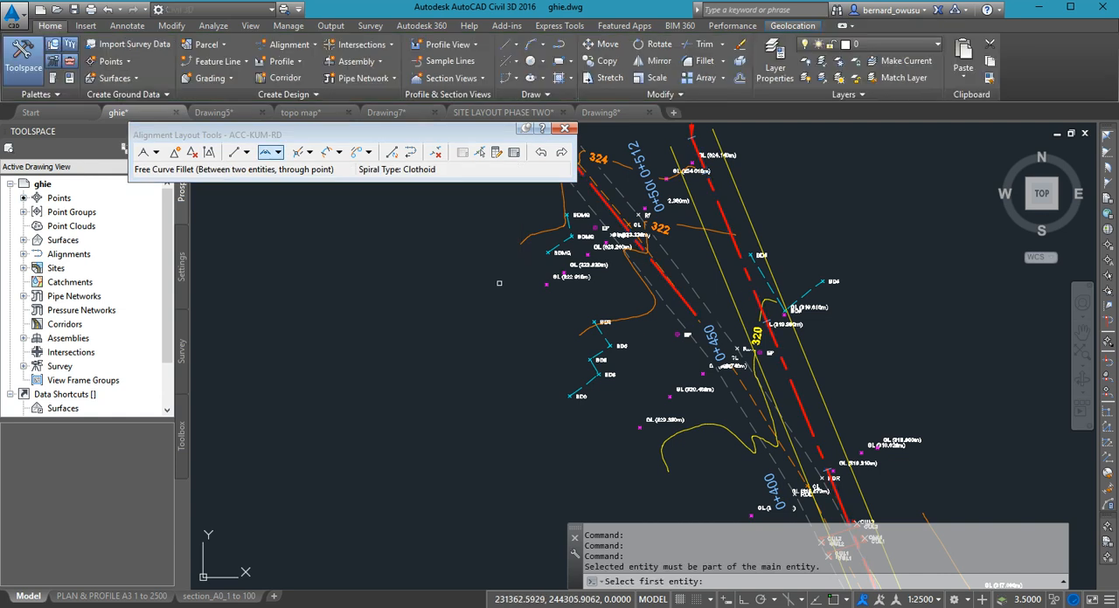
pyautogui.moveTo(492, 285); pyautogui.dragTo(424, 276, button='middle')
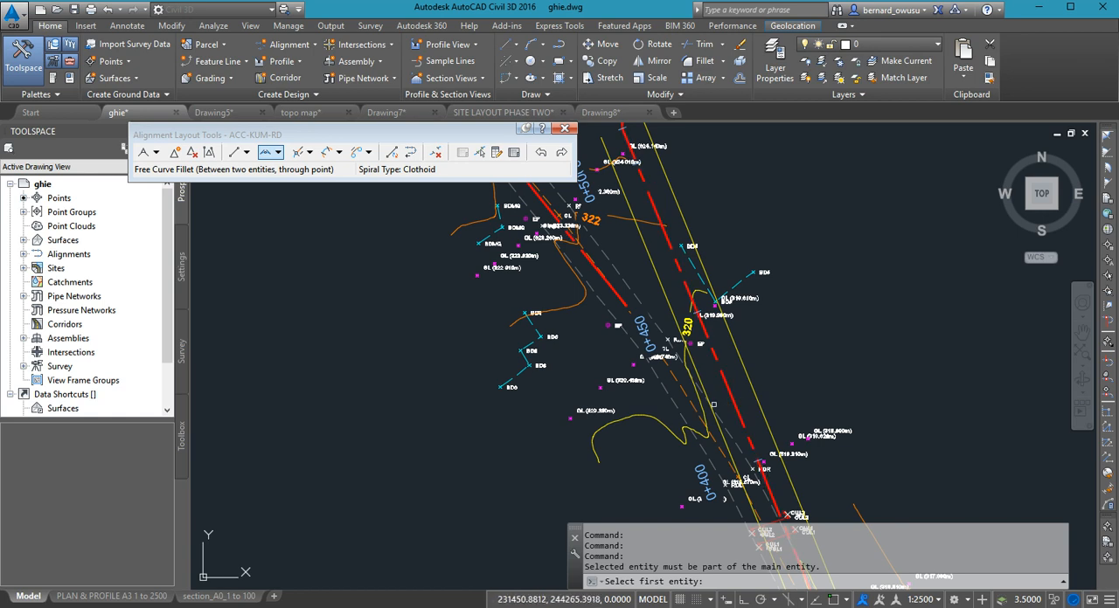
pyautogui.scroll(3, 707, 371)
pyautogui.click(722, 402)
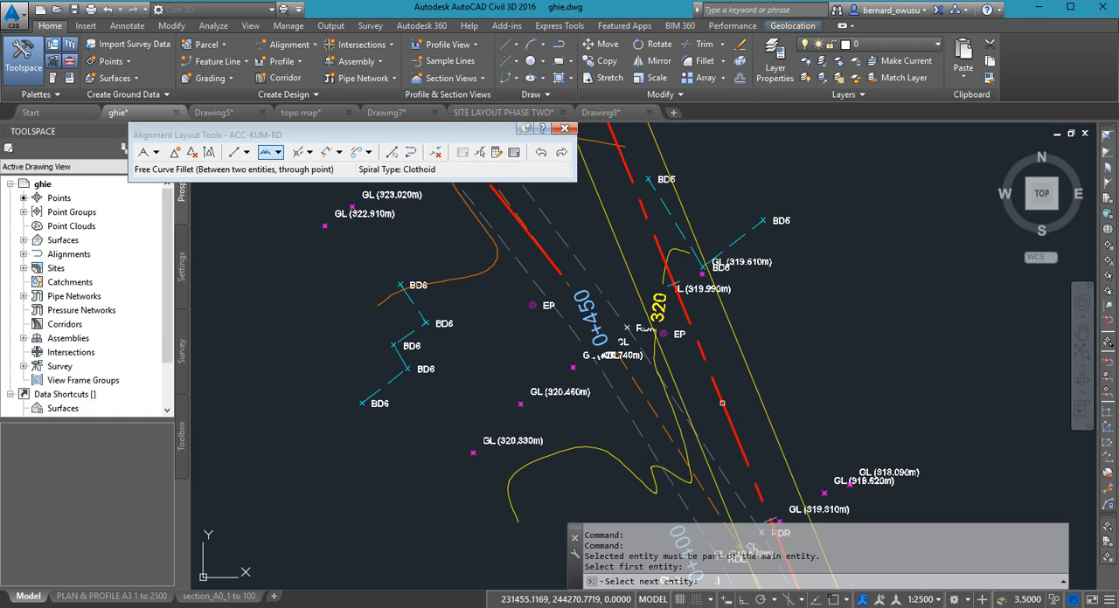
pyautogui.click(550, 259)
pyautogui.scroll(5, 551, 259)
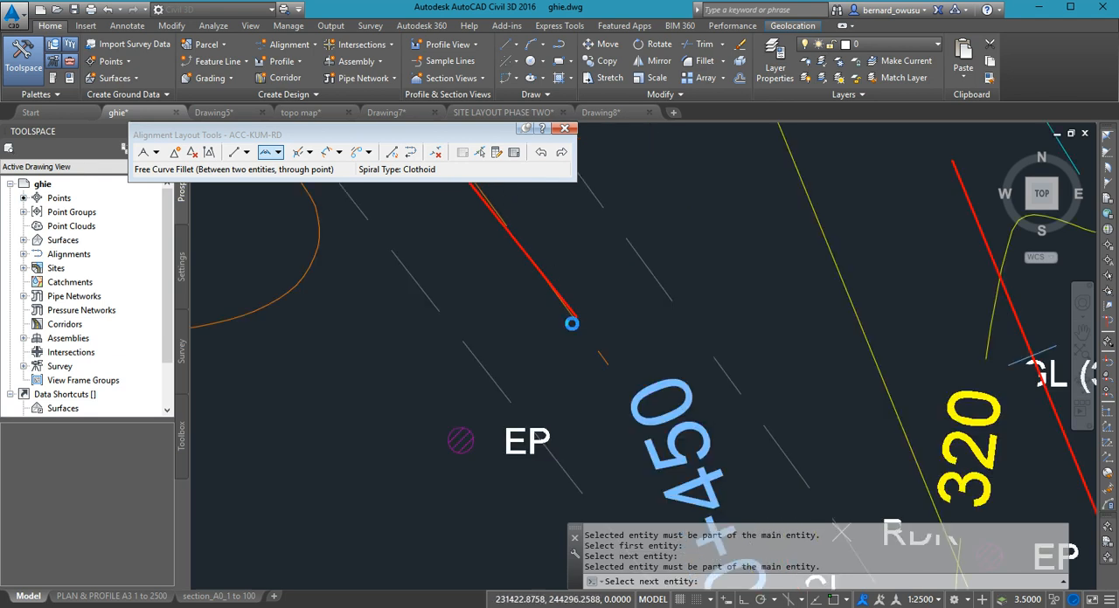
pyautogui.scroll(-2, 558, 308)
pyautogui.click(599, 309)
pyautogui.scroll(-3, 623, 359)
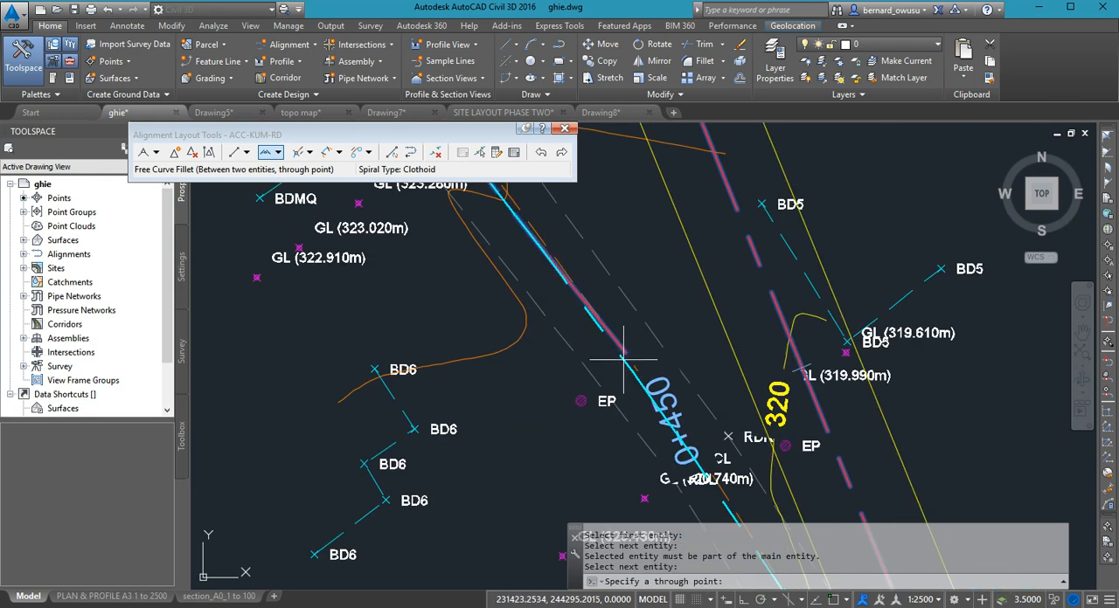
# - Place the fillet curve's through point on the surveyed road centerline between the 0+450 and 0+400 labels and finish the curve
pyautogui.scroll(-6, 623, 358)
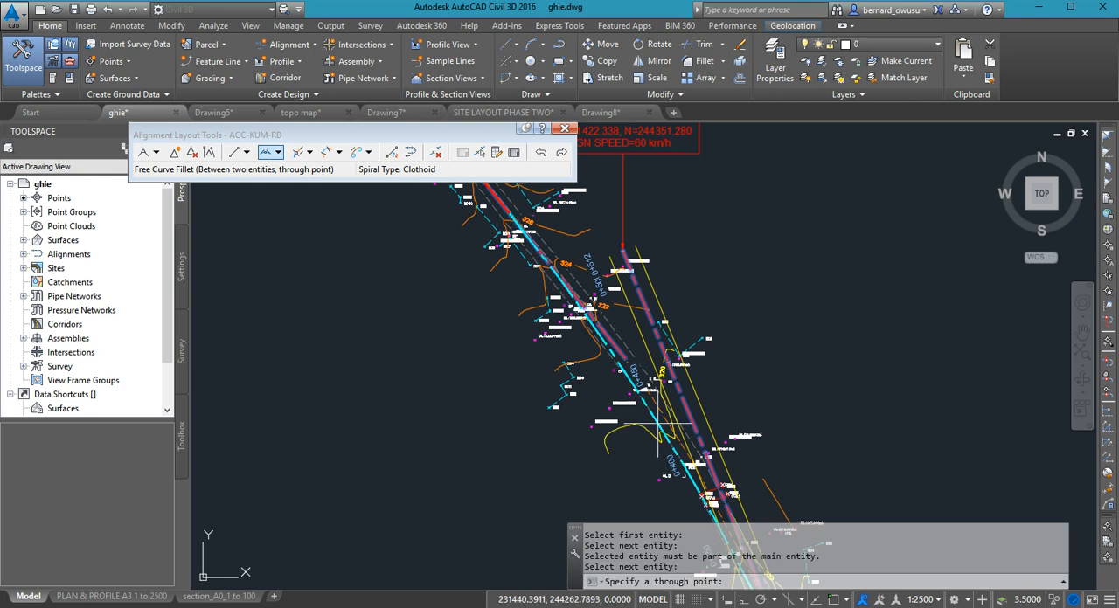
pyautogui.scroll(2, 577, 404)
pyautogui.scroll(2, 568, 400)
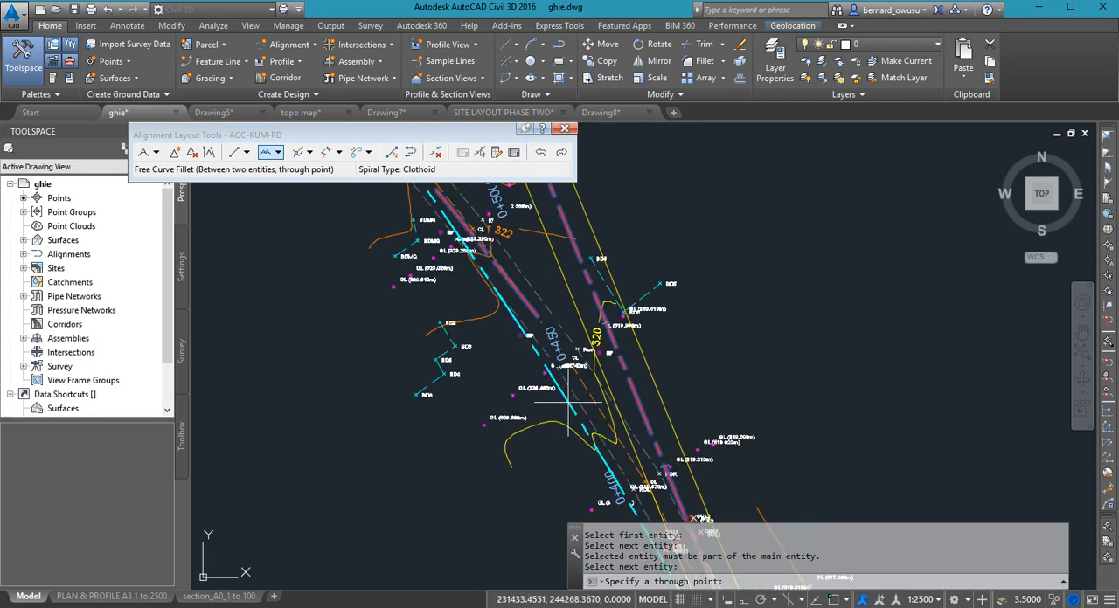
pyautogui.scroll(2, 565, 404)
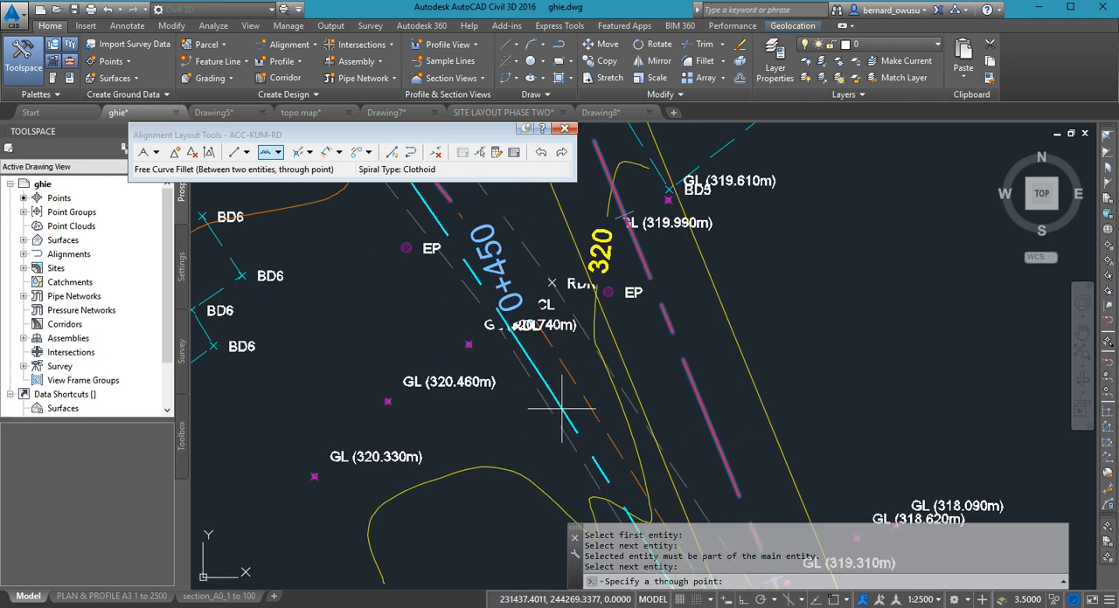
pyautogui.scroll(-2, 554, 408)
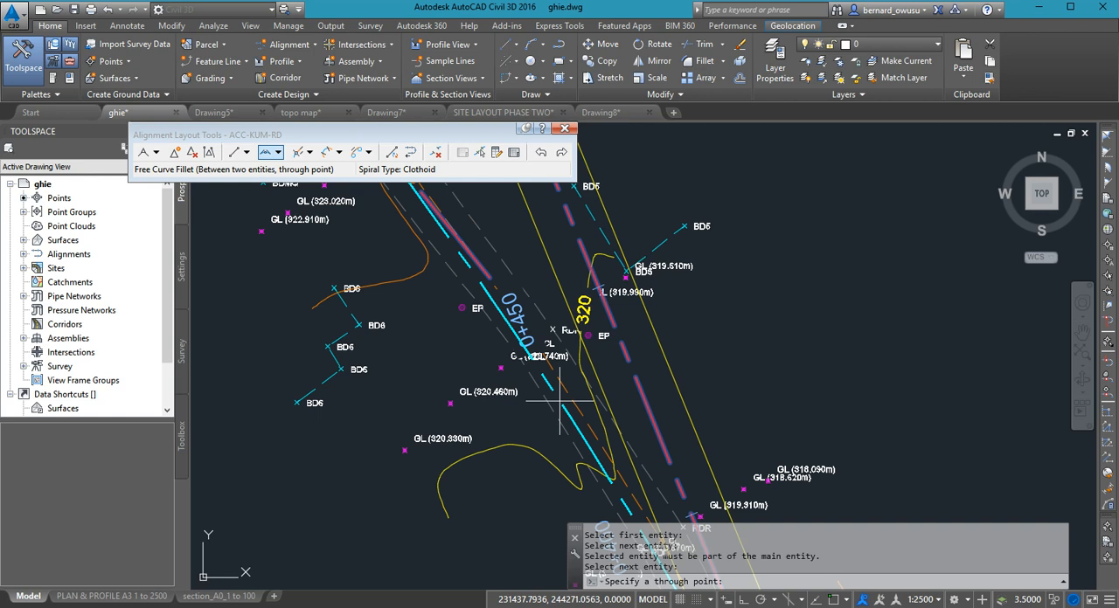
pyautogui.scroll(-2, 556, 408)
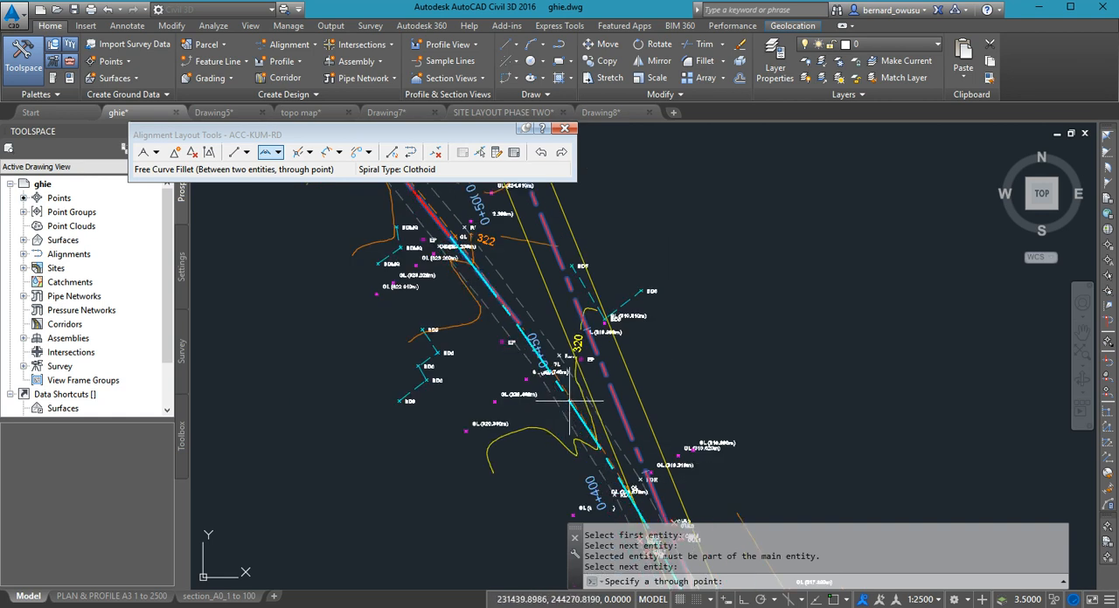
pyautogui.scroll(-5, 547, 424)
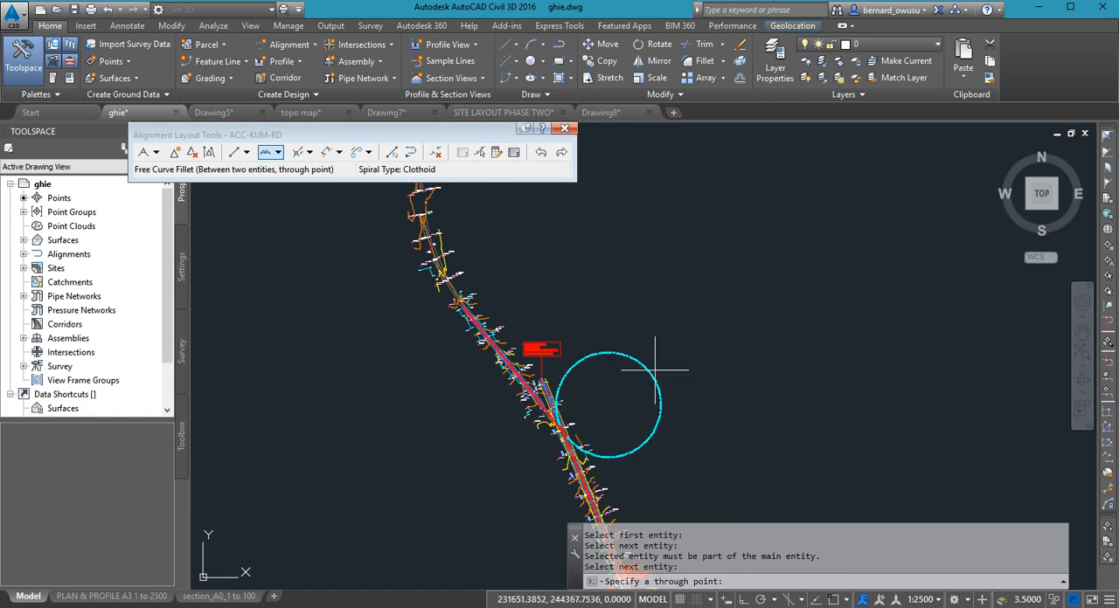
pyautogui.scroll(2, 539, 439)
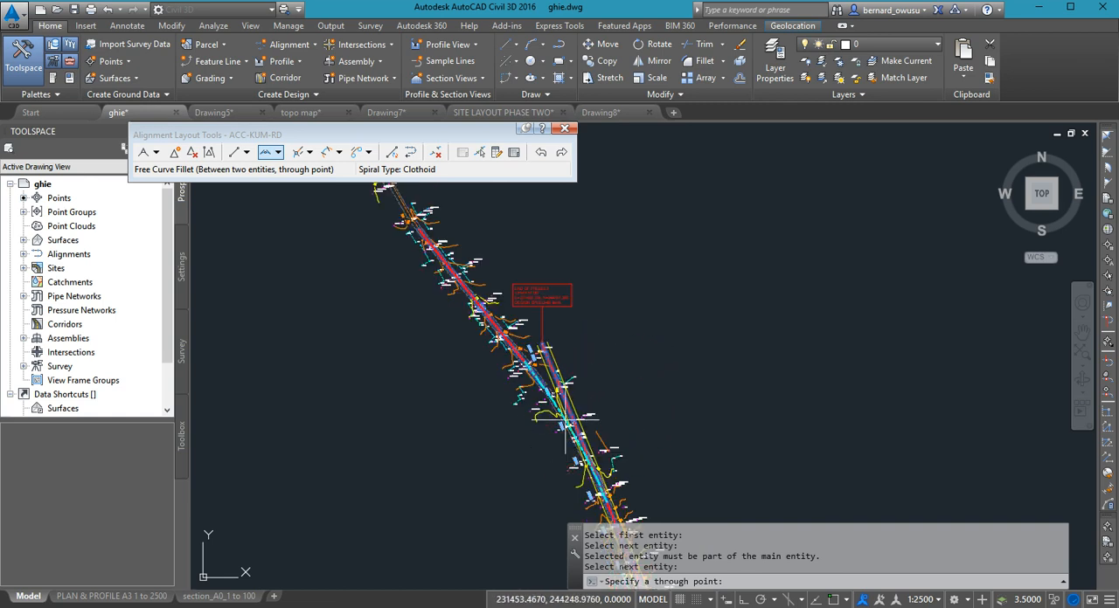
pyautogui.scroll(3, 566, 418)
pyautogui.scroll(-3, 555, 397)
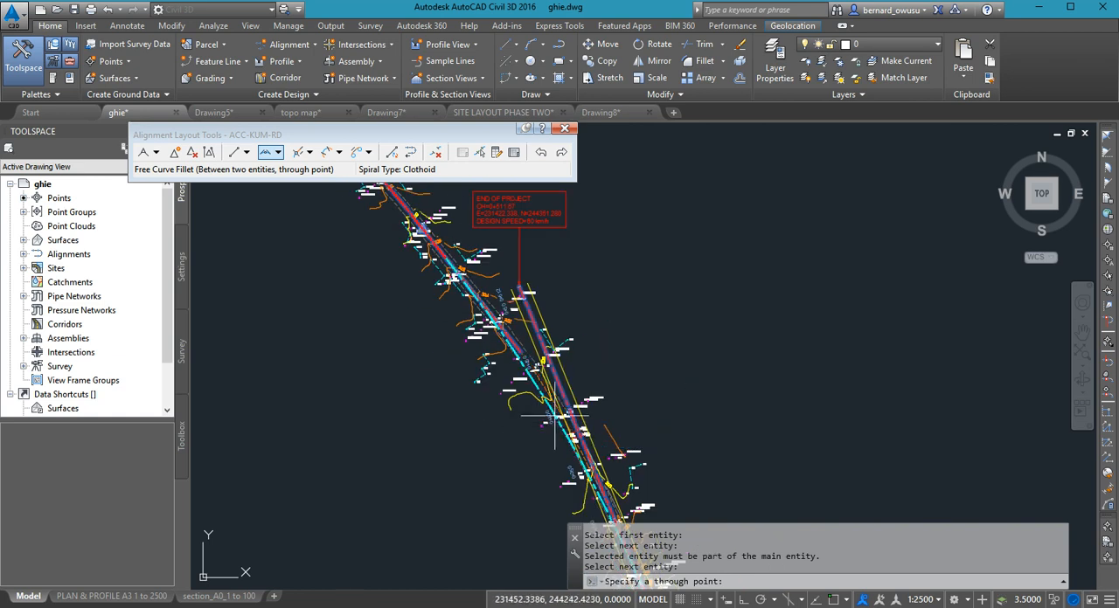
pyautogui.scroll(4, 554, 416)
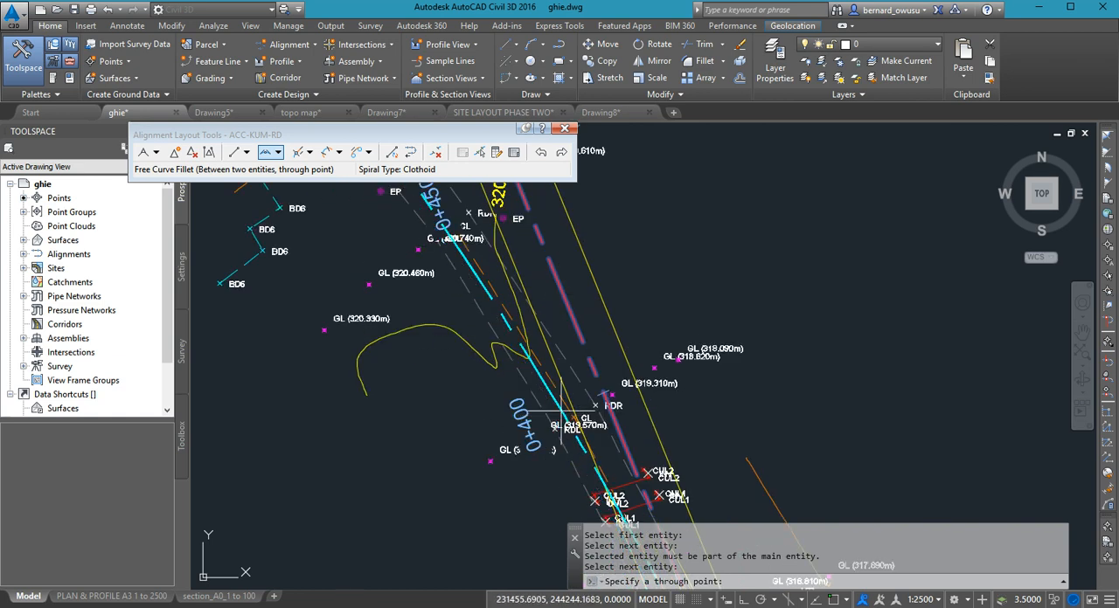
pyautogui.scroll(-4, 558, 413)
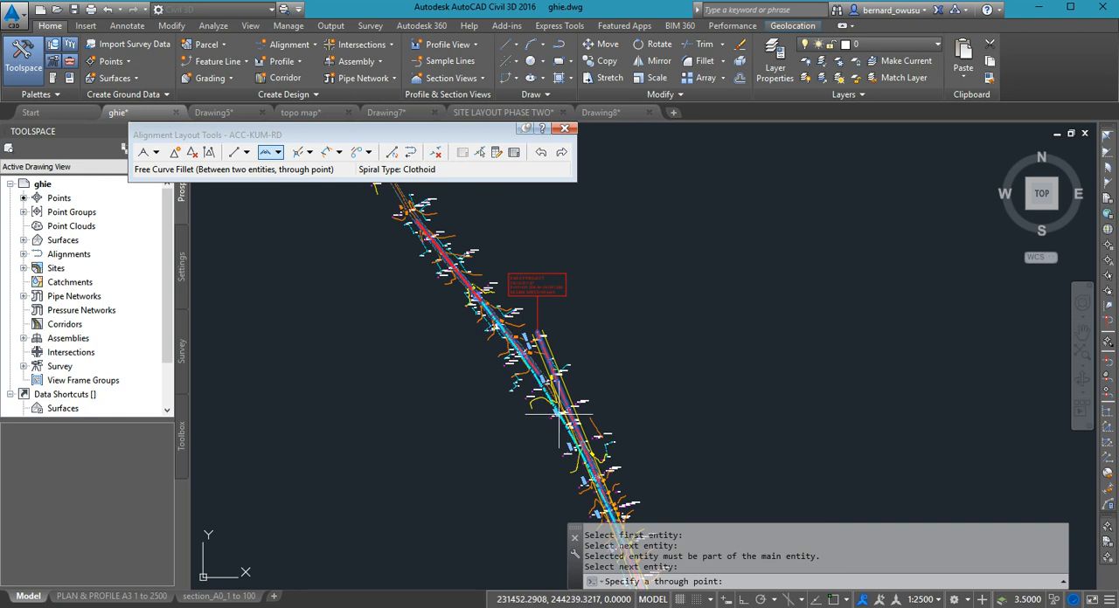
pyautogui.scroll(4, 558, 416)
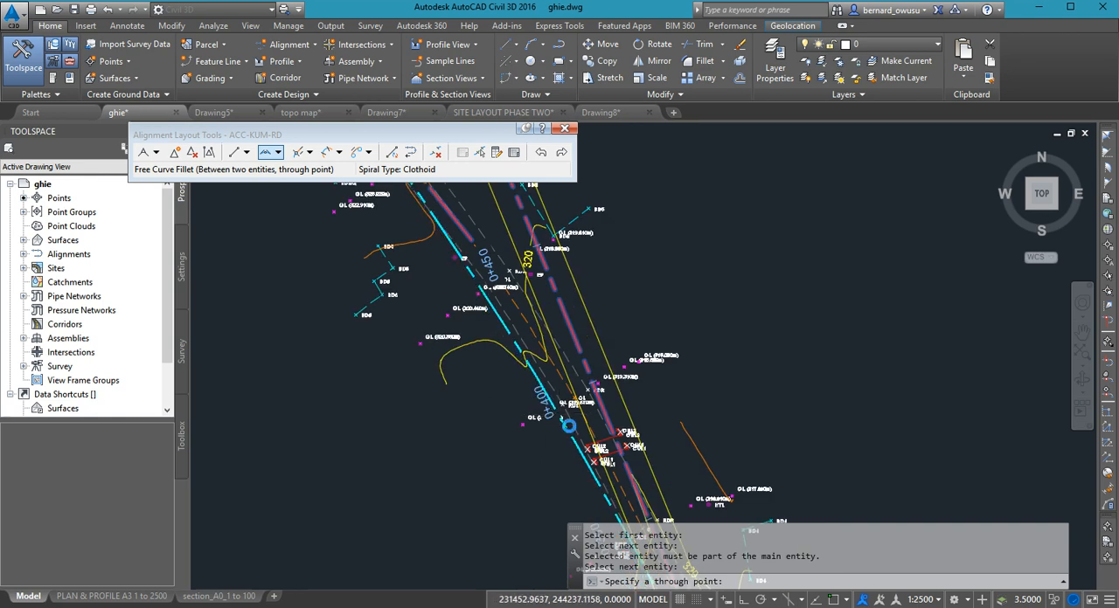
pyautogui.moveTo(562, 408); pyautogui.dragTo(603, 584, button='middle')
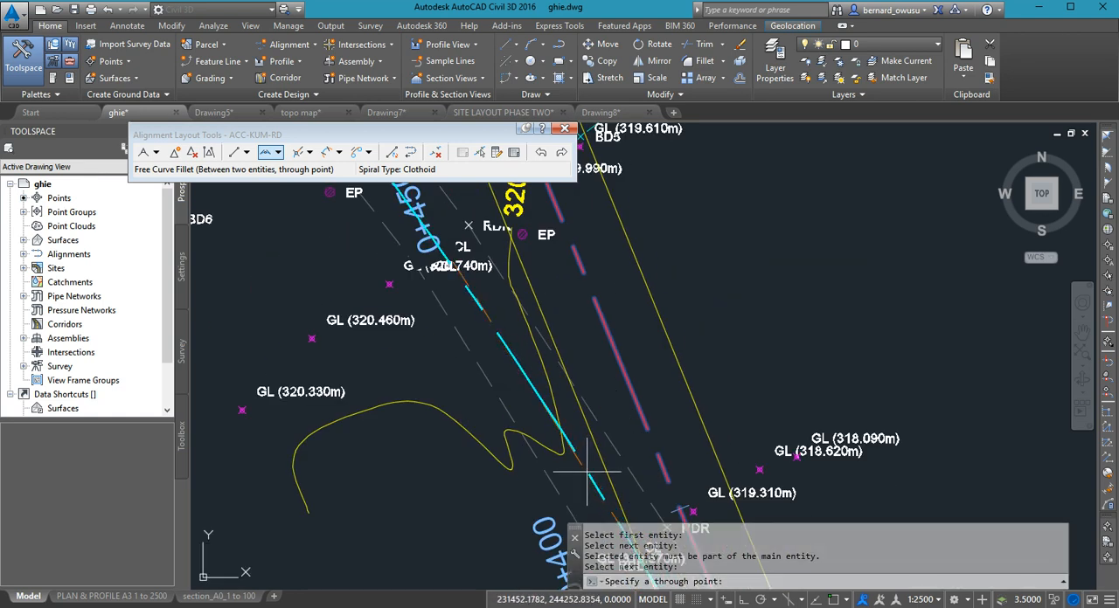
pyautogui.click(585, 468)
pyautogui.scroll(-5, 600, 447)
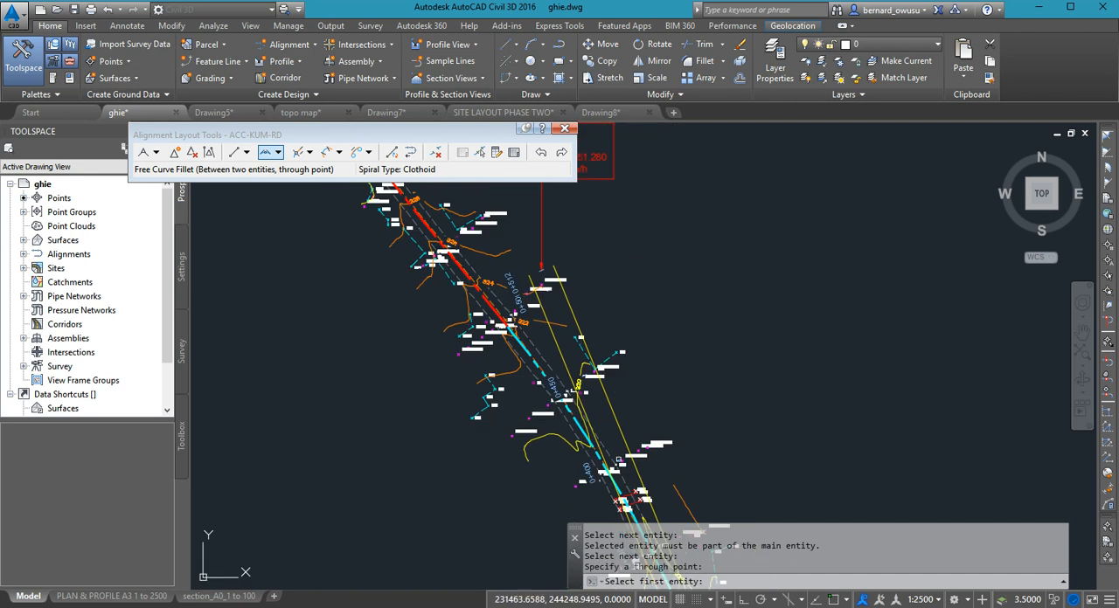
pyautogui.moveTo(659, 475); pyautogui.dragTo(682, 382, button='middle')
pyautogui.scroll(3, 632, 338)
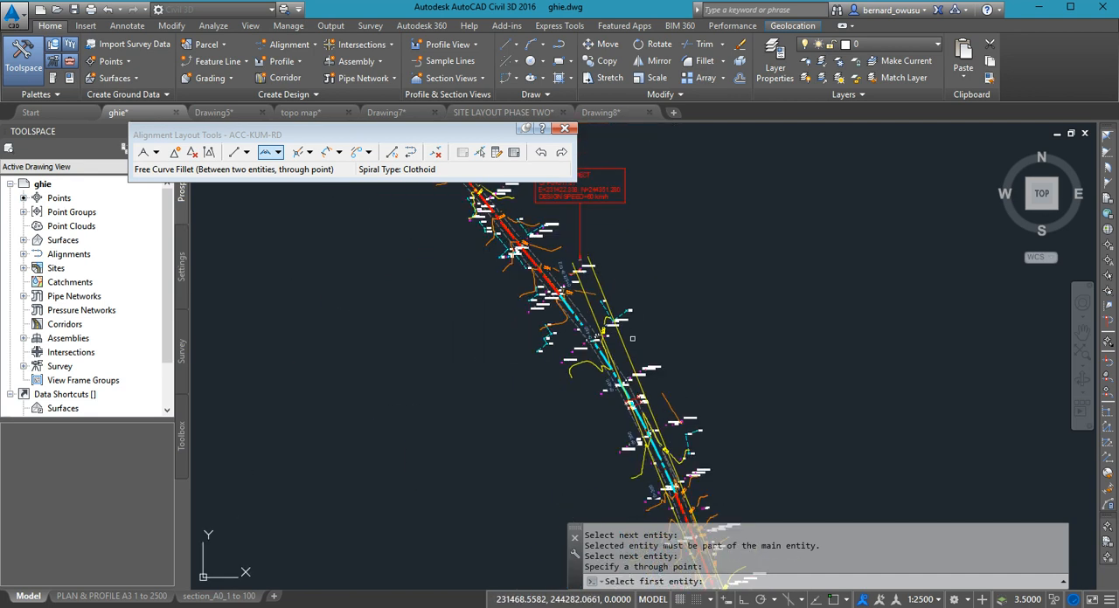
pyautogui.scroll(4, 617, 351)
pyautogui.press('Return')
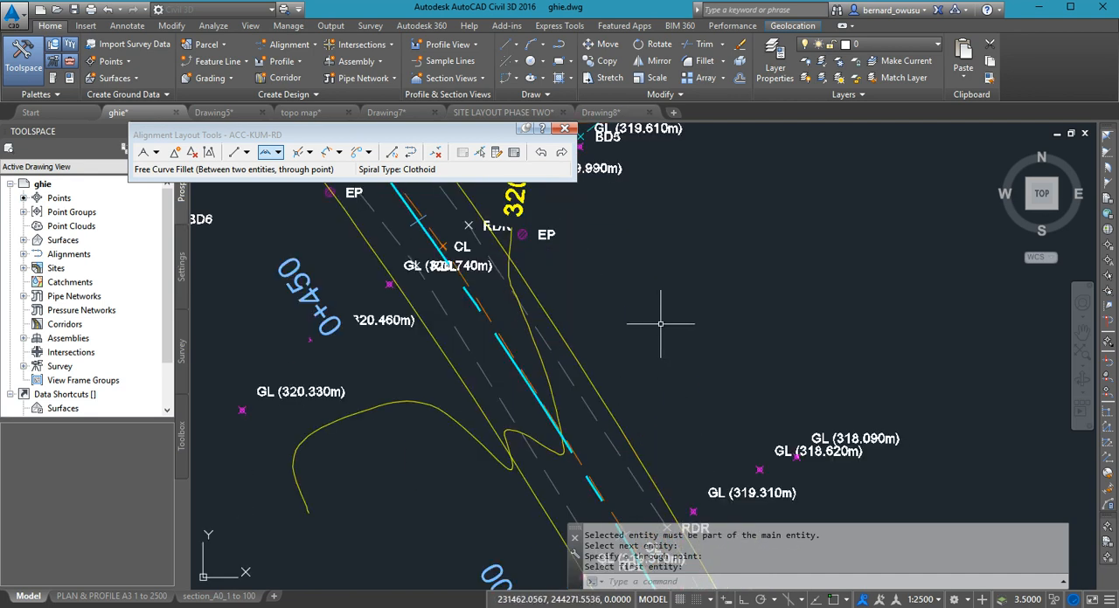
# - Examine how the curve and its offset edges follow the surveyed road between the two tangents
pyautogui.scroll(-3, 667, 394)
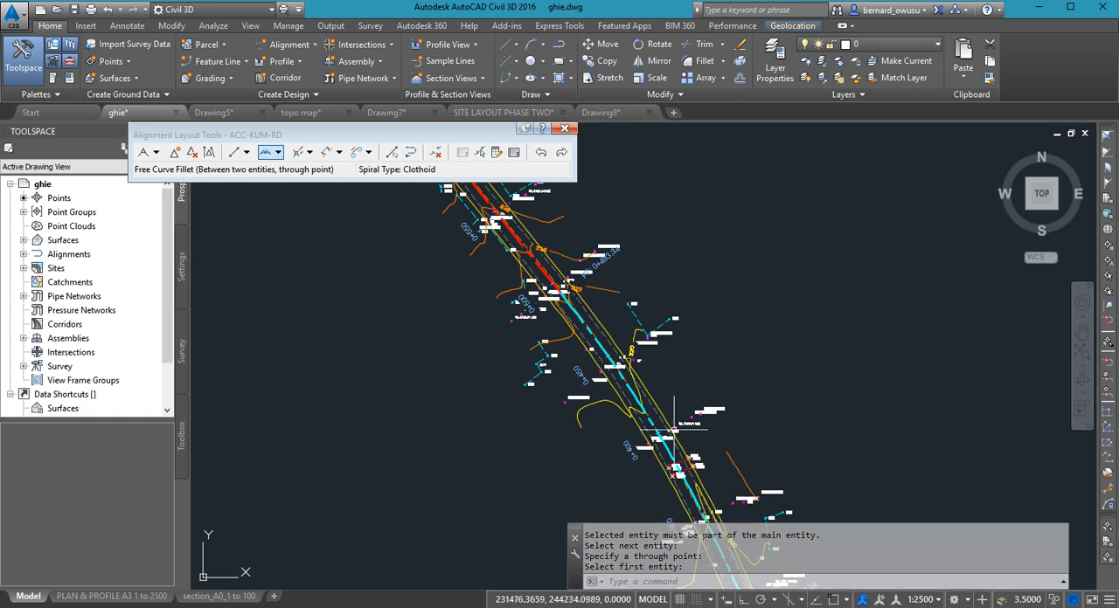
pyautogui.click(650, 400)
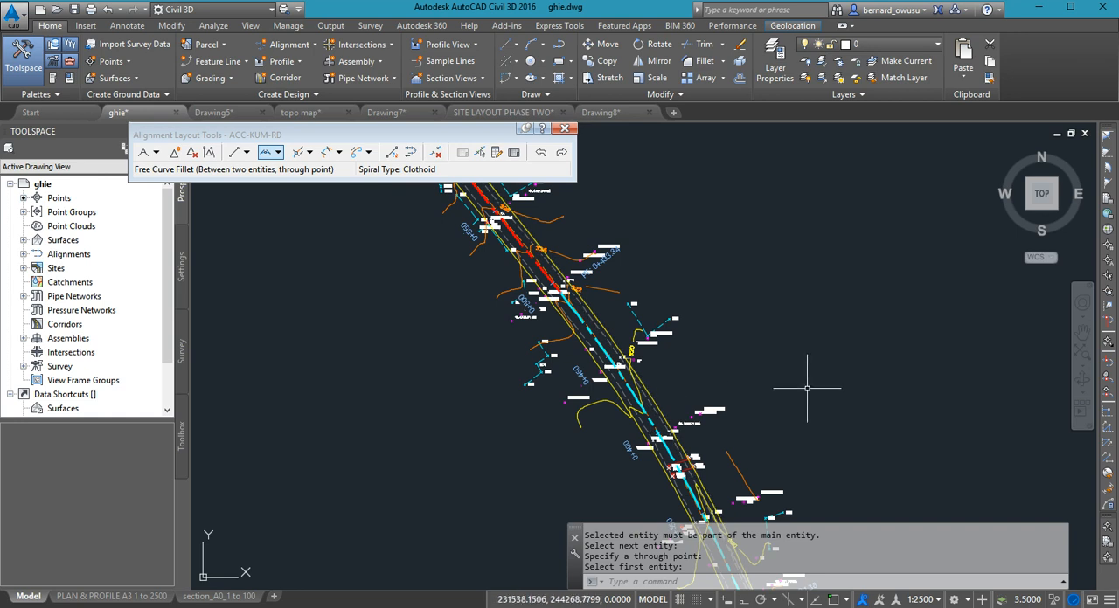
pyautogui.scroll(-1, 808, 388)
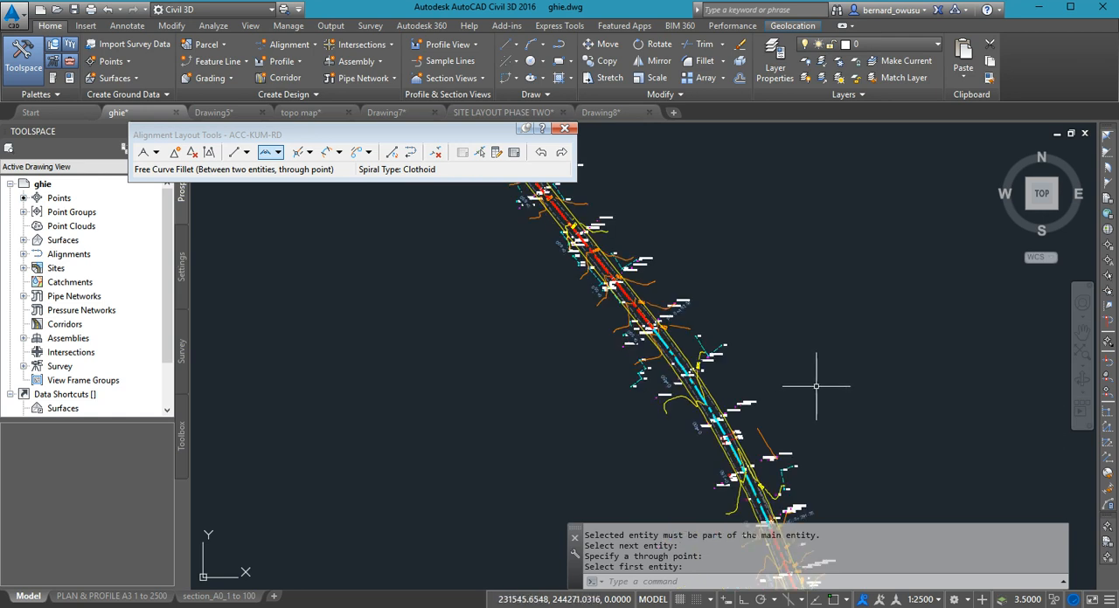
pyautogui.scroll(-1, 816, 386)
pyautogui.scroll(1, 817, 386)
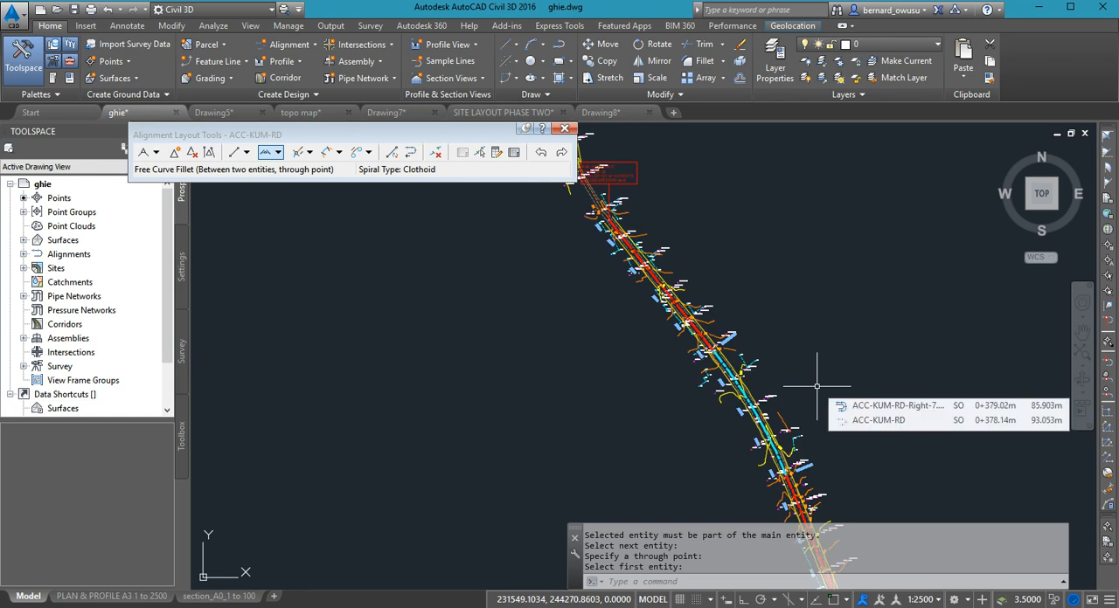
pyautogui.moveTo(839, 397); pyautogui.dragTo(748, 364, button='middle')
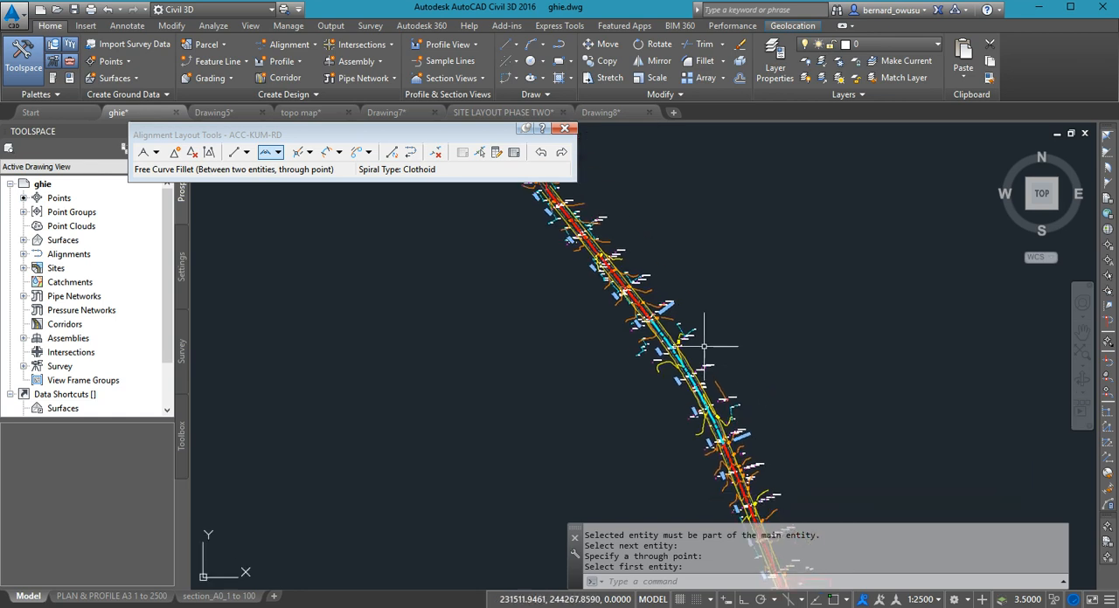
pyautogui.scroll(3, 668, 335)
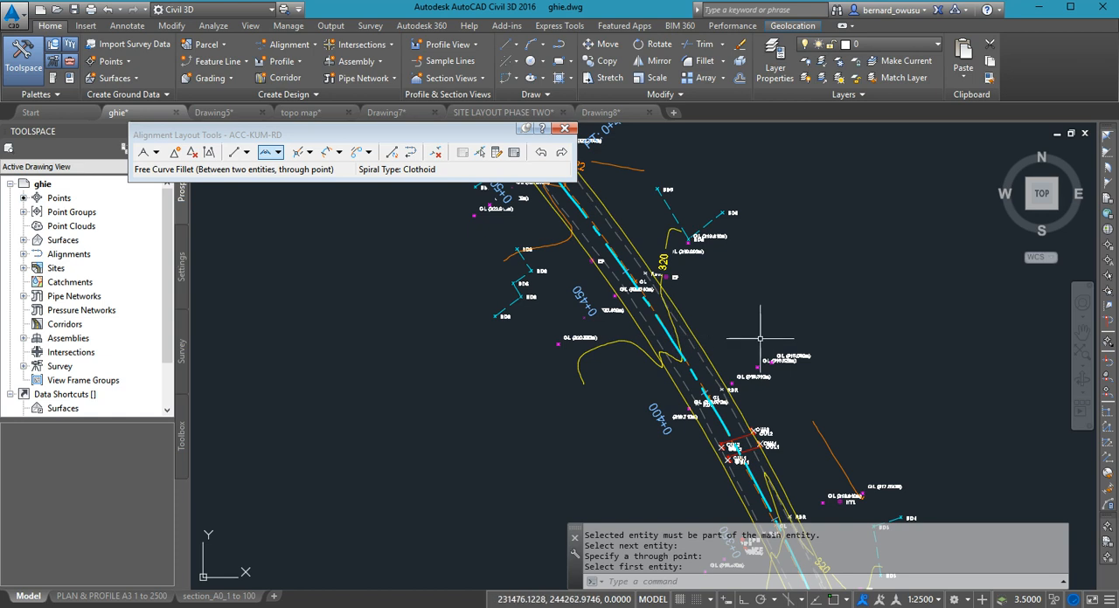
pyautogui.moveTo(760, 338)
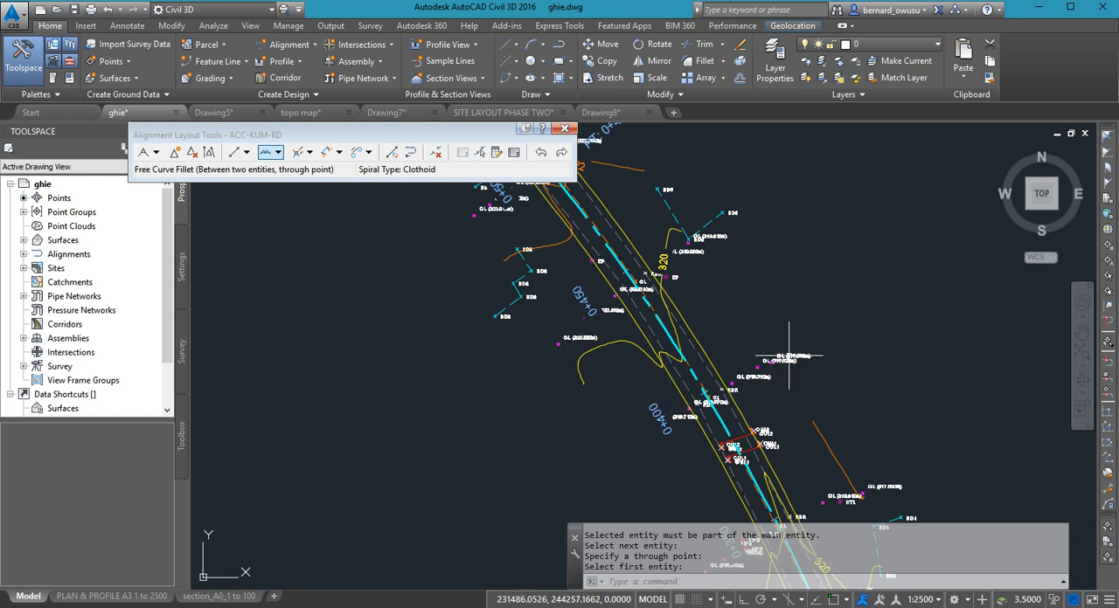
pyautogui.scroll(-4, 784, 350)
pyautogui.moveTo(753, 396)
pyautogui.mouseDown(button='middle')
pyautogui.moveTo(769, 522)
pyautogui.moveTo(808, 464)
pyautogui.moveTo(808, 439)
pyautogui.mouseUp(button='middle')
pyautogui.moveTo(801, 399); pyautogui.dragTo(740, 343, button='middle')
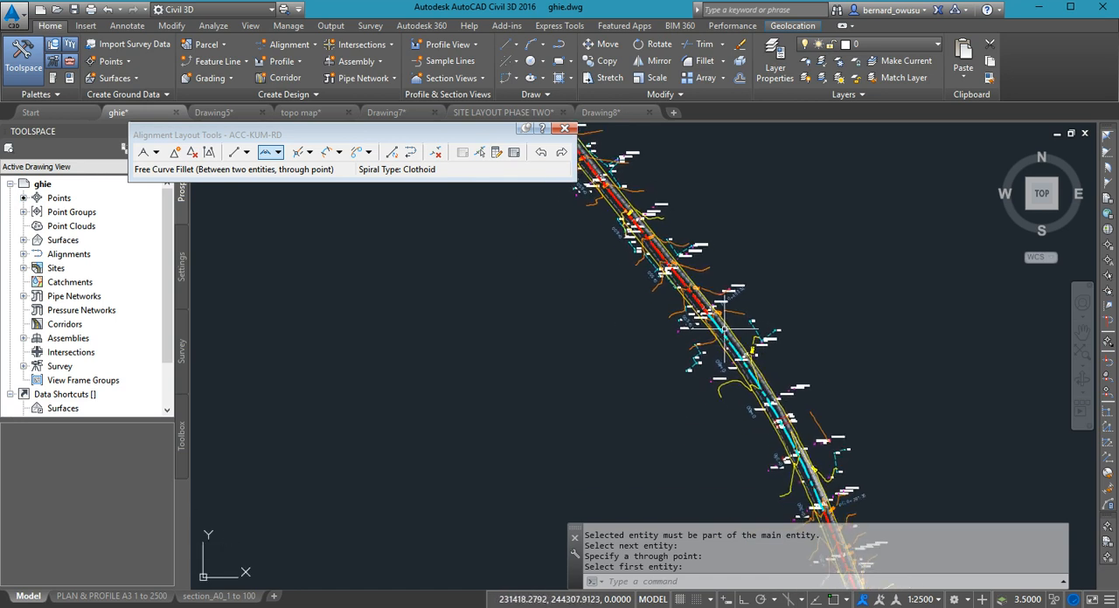
pyautogui.scroll(-2, 730, 328)
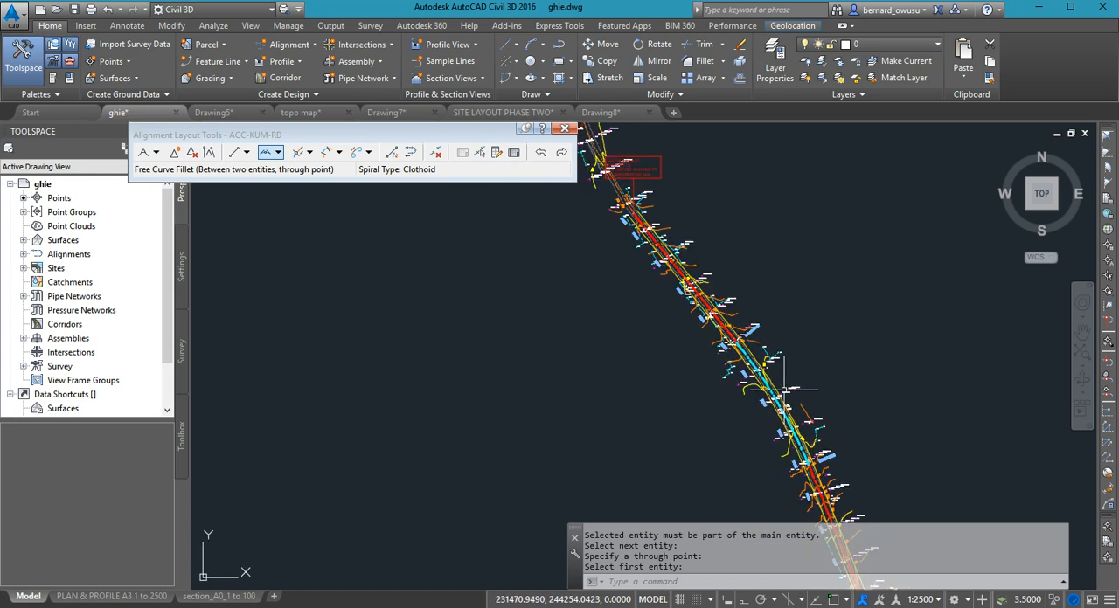
pyautogui.scroll(-2, 784, 390)
pyautogui.scroll(2, 762, 362)
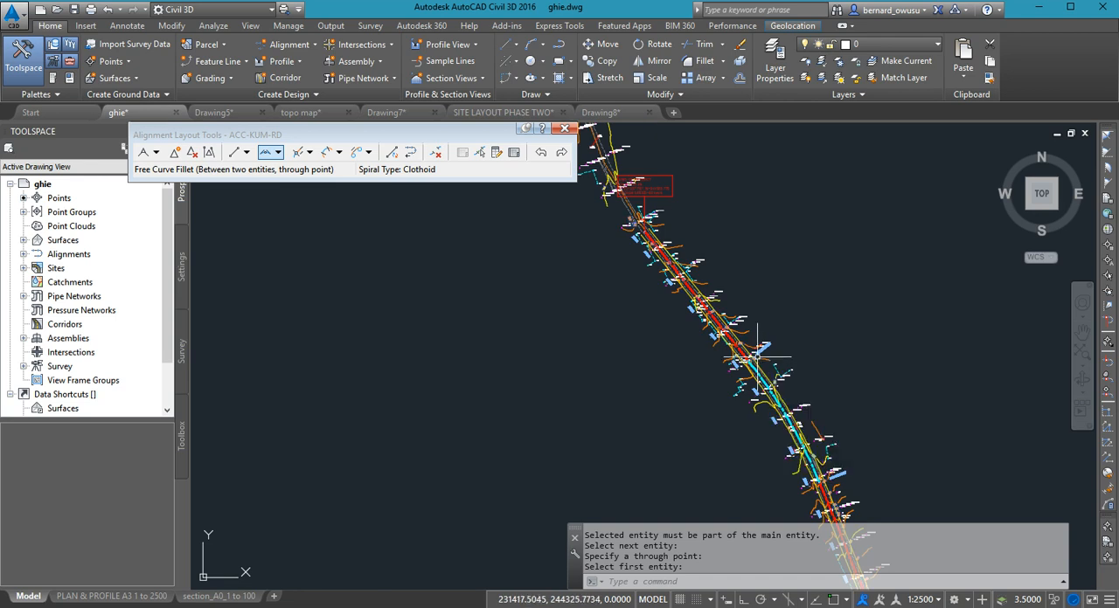
pyautogui.moveTo(775, 414); pyautogui.dragTo(824, 388, button='middle')
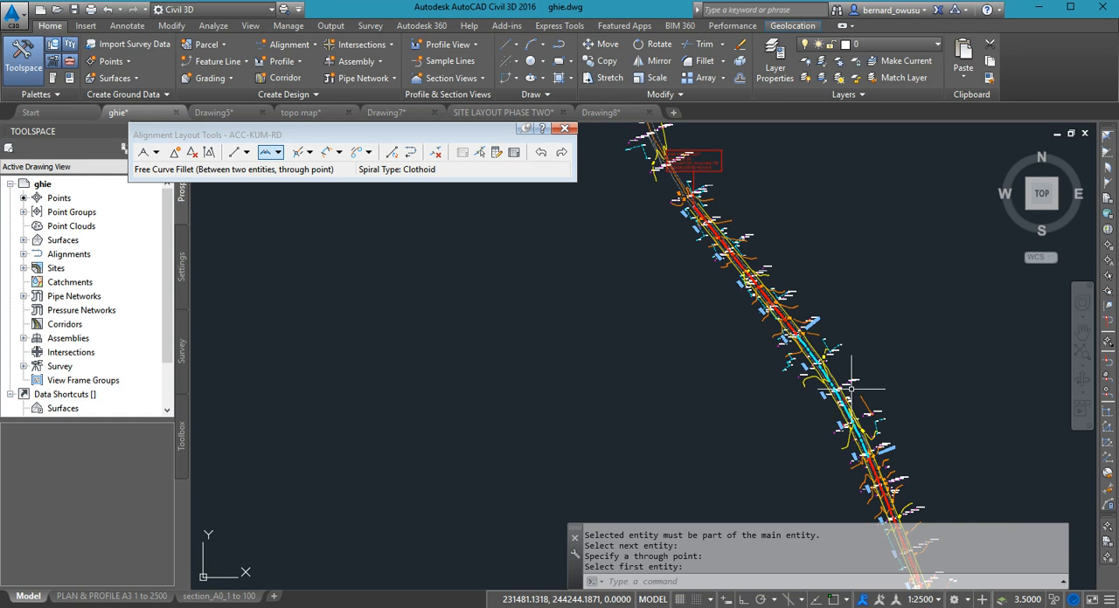
pyautogui.scroll(2, 844, 377)
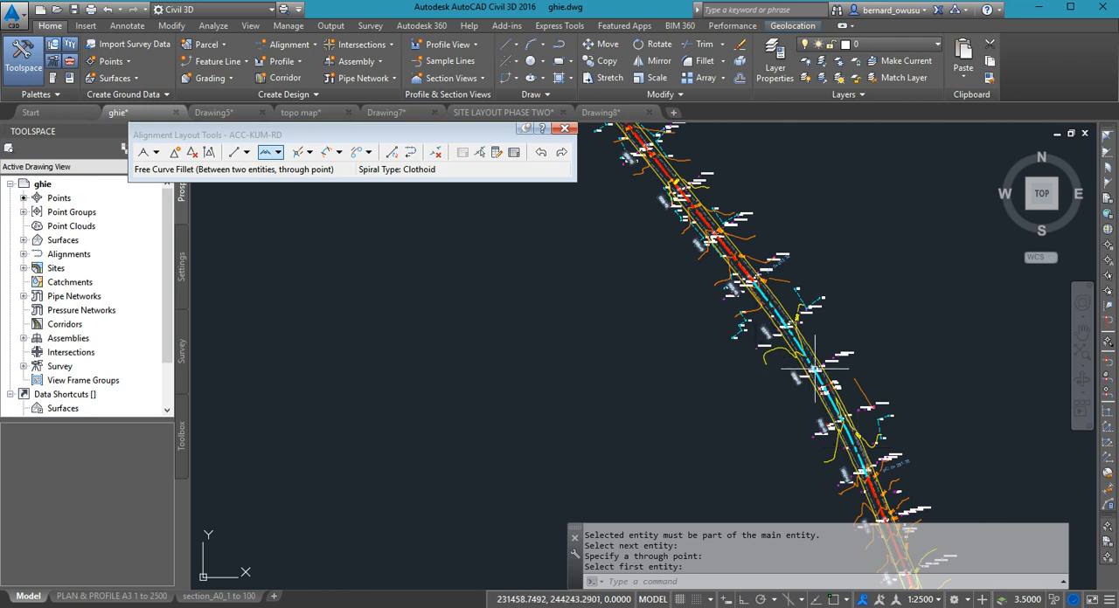
# - Delete the curve sub-entity joining the two tangents from the ACC-KUM-RD alignment
pyautogui.click(437, 155)
pyautogui.scroll(1, 821, 388)
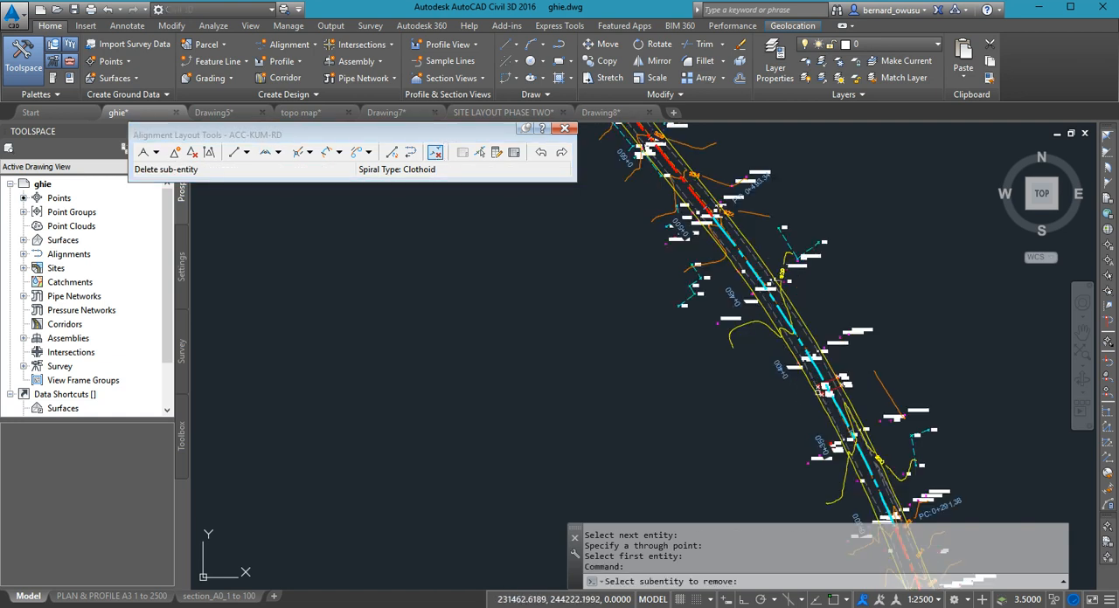
pyautogui.click(820, 391)
pyautogui.scroll(1, 821, 393)
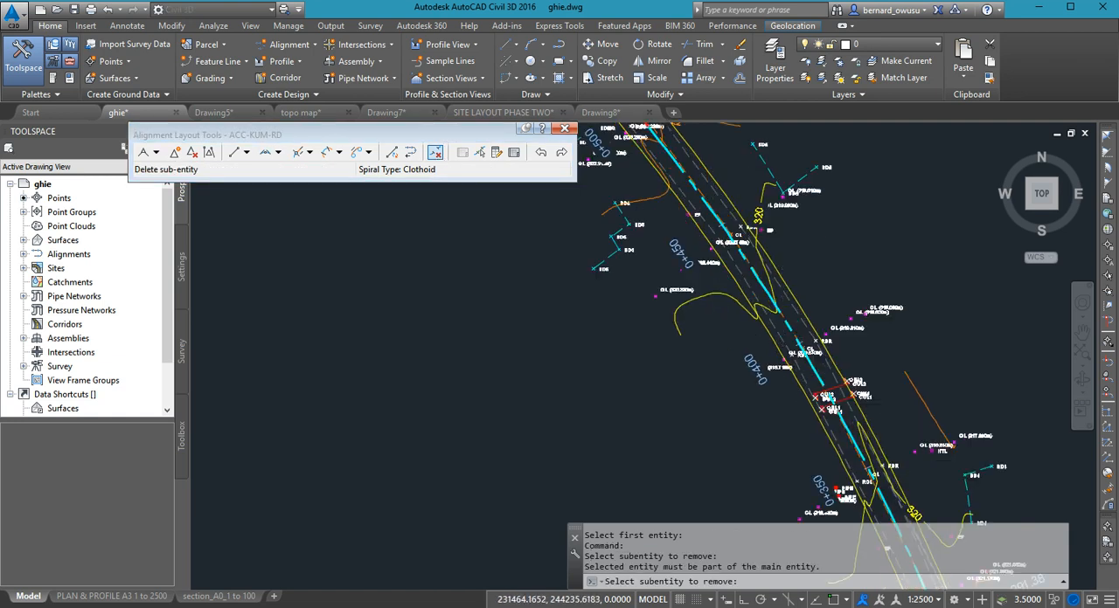
pyautogui.scroll(4, 821, 367)
pyautogui.click(806, 367)
pyautogui.click(811, 367)
pyautogui.click(800, 361)
pyautogui.click(800, 361)
pyautogui.click(800, 361)
pyautogui.press('Escape')
pyautogui.scroll(-5, 822, 404)
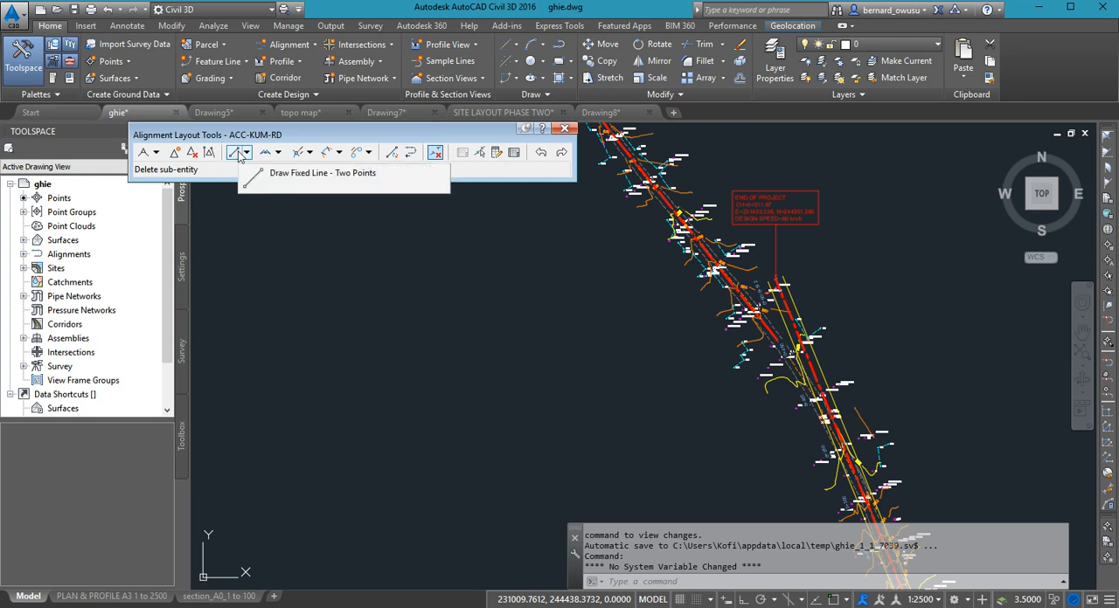
# - Join the two centerline tangents with a free curve fillet through a point on the surveyed road between the 0+450 and 0+400 labels
pyautogui.click(279, 154)
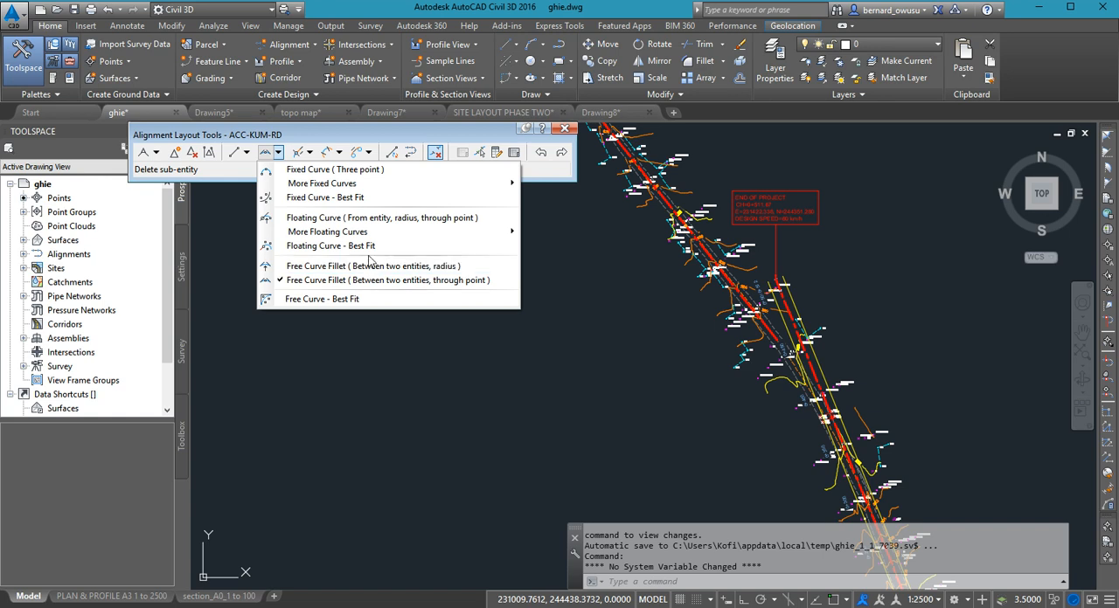
pyautogui.click(418, 281)
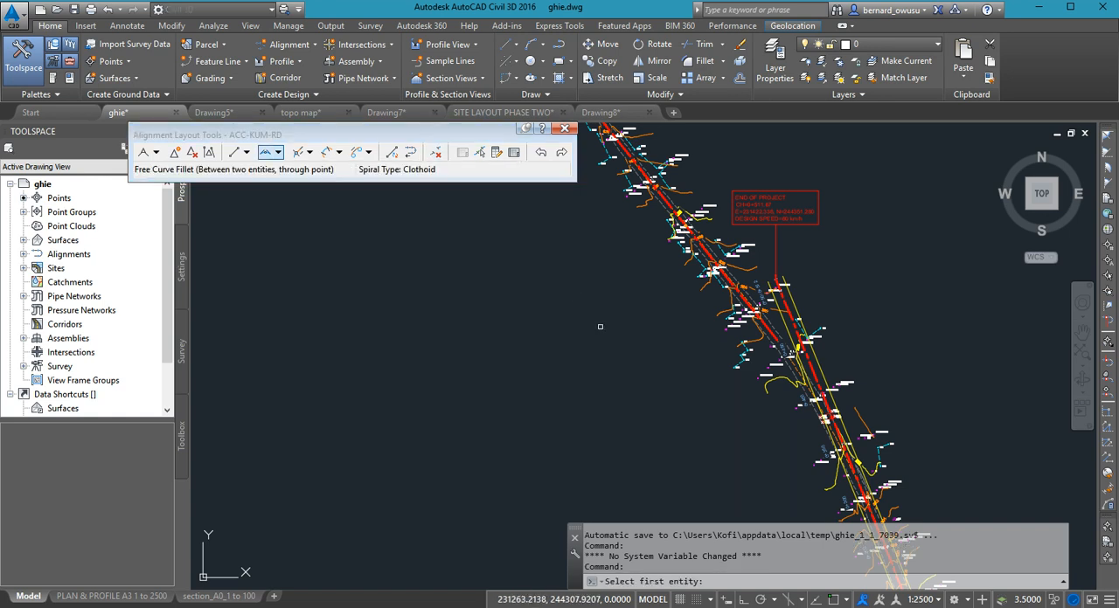
pyautogui.moveTo(600, 328); pyautogui.dragTo(535, 389, button='middle')
pyautogui.scroll(5, 758, 427)
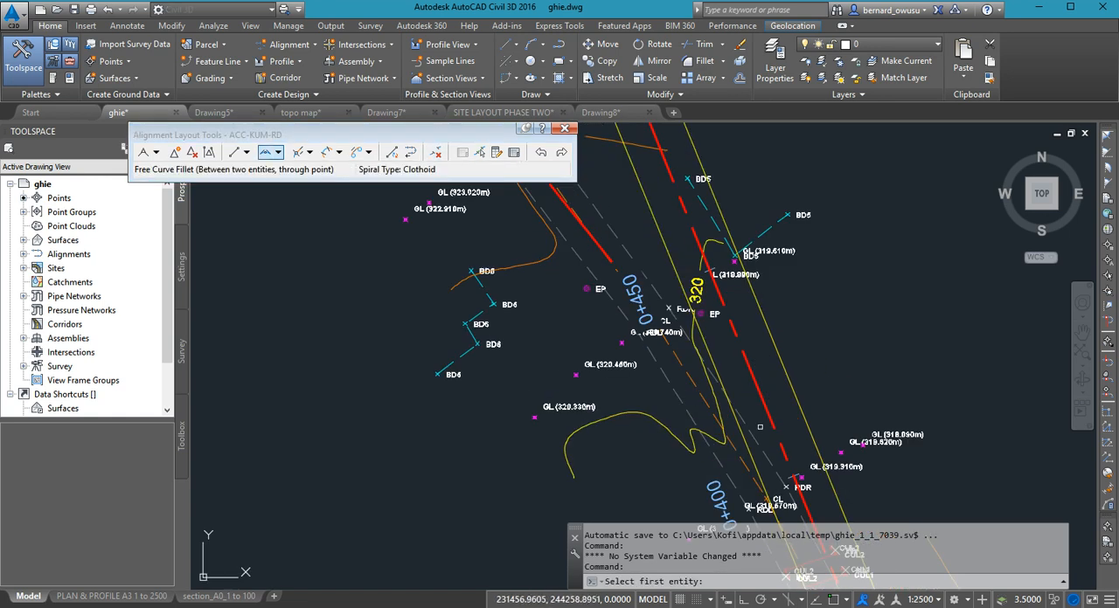
pyautogui.click(764, 419)
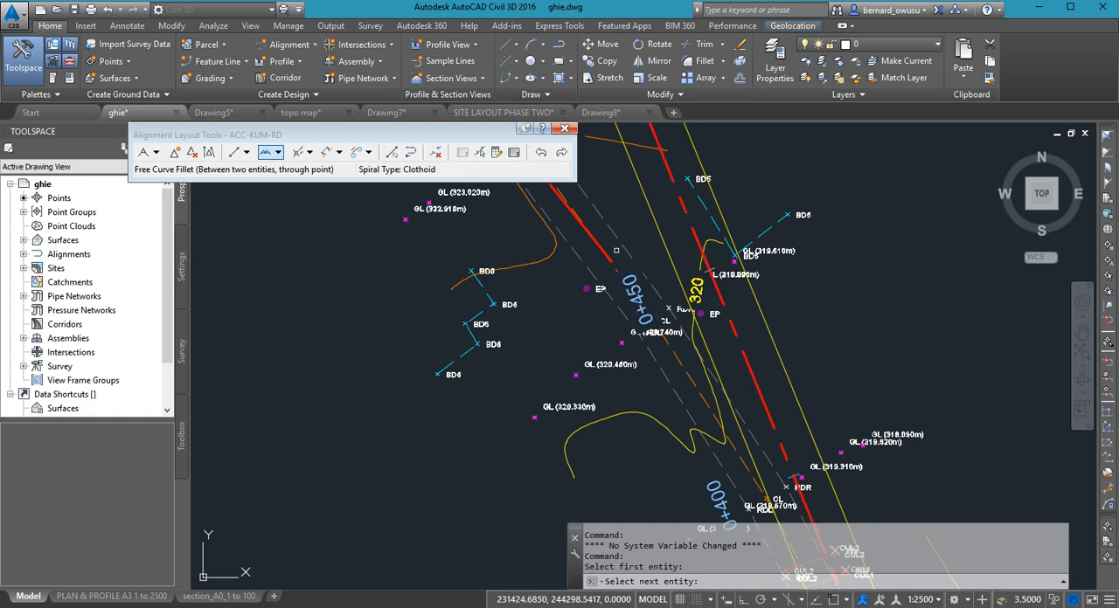
pyautogui.scroll(5, 609, 257)
pyautogui.click(602, 274)
pyautogui.scroll(-5, 625, 341)
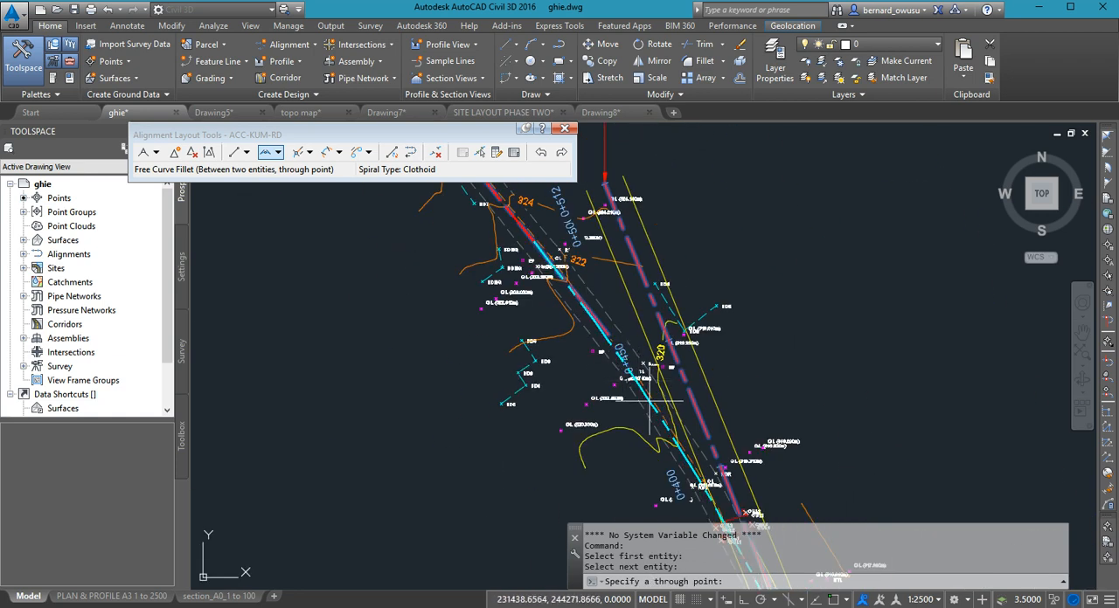
pyautogui.scroll(2, 652, 402)
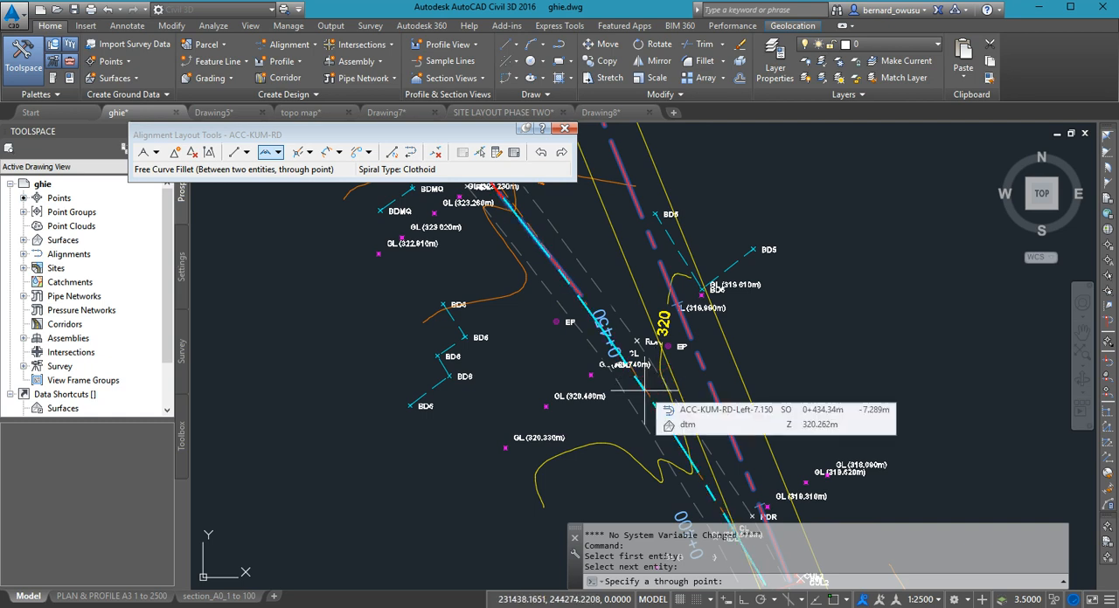
pyautogui.click(646, 397)
pyautogui.press('Return')
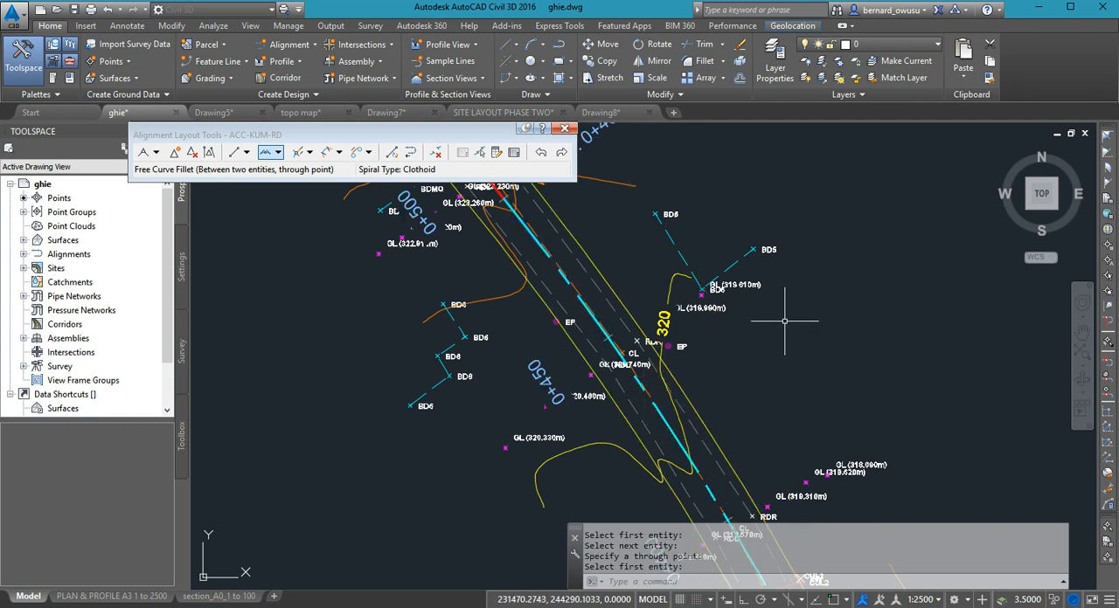
# - Examine how the new curve and its offset edges follow the surveyed road along the tangents and the curve
pyautogui.scroll(-5, 788, 327)
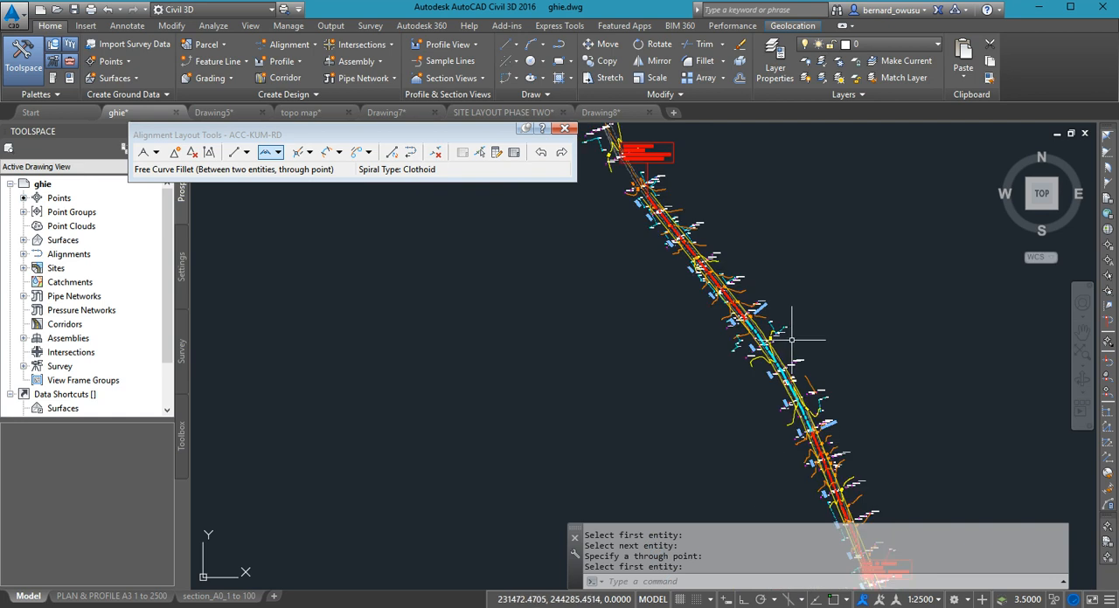
pyautogui.moveTo(793, 387); pyautogui.dragTo(787, 324, button='middle')
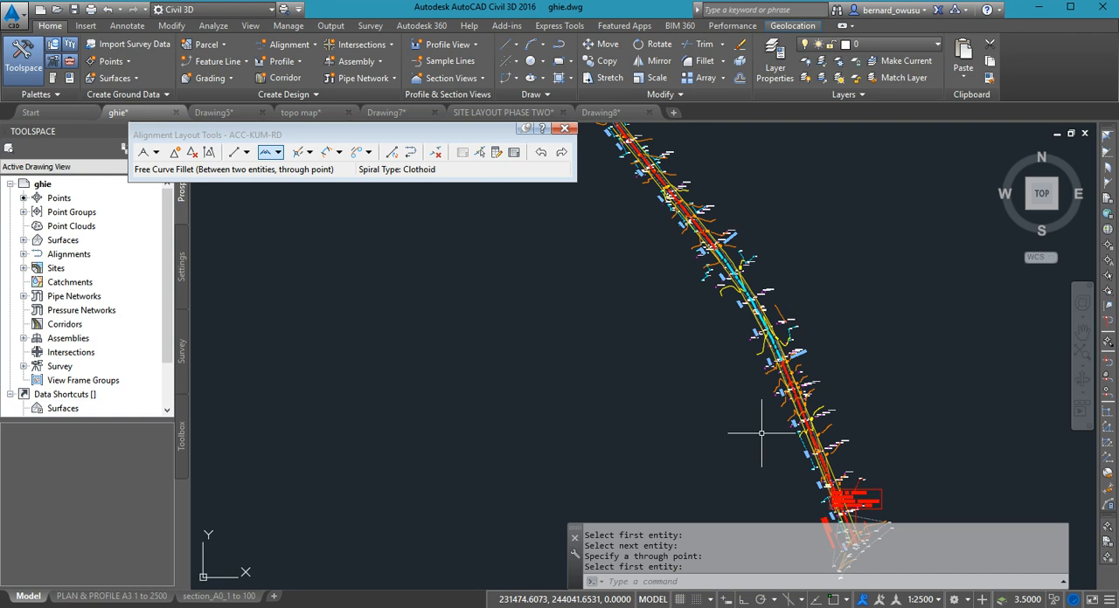
pyautogui.scroll(5, 811, 428)
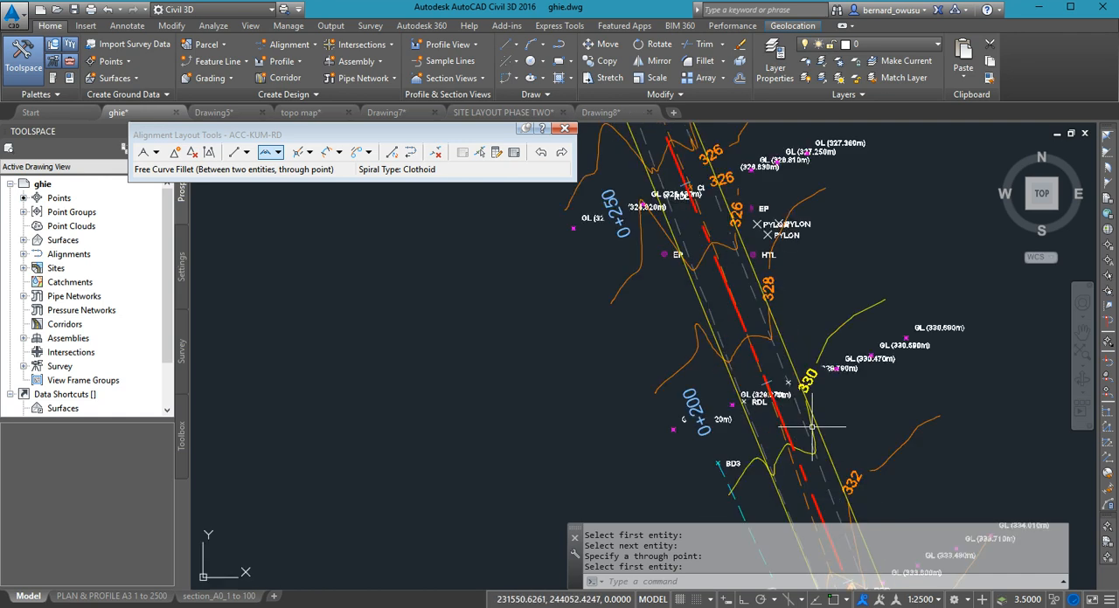
pyautogui.scroll(-5, 811, 427)
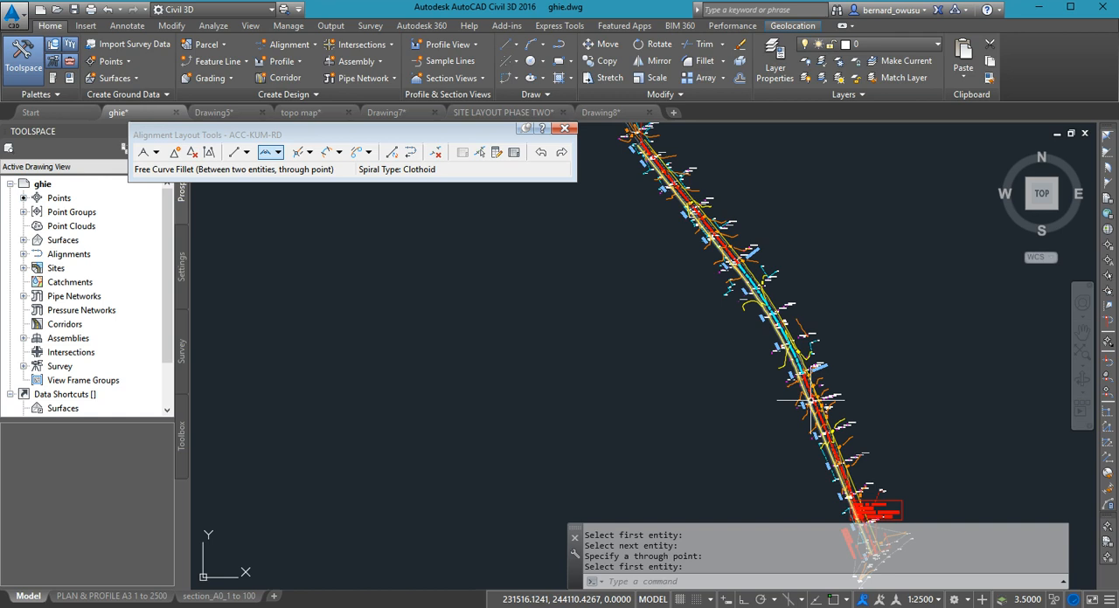
pyautogui.moveTo(811, 400)
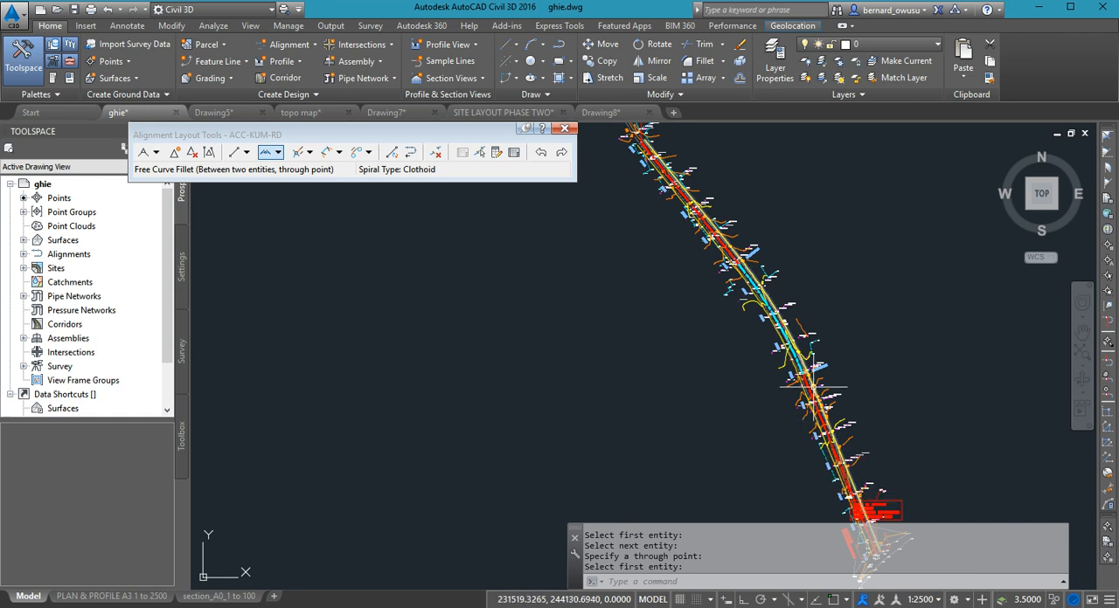
pyautogui.scroll(3, 749, 295)
pyautogui.moveTo(749, 295); pyautogui.dragTo(854, 394, button='middle')
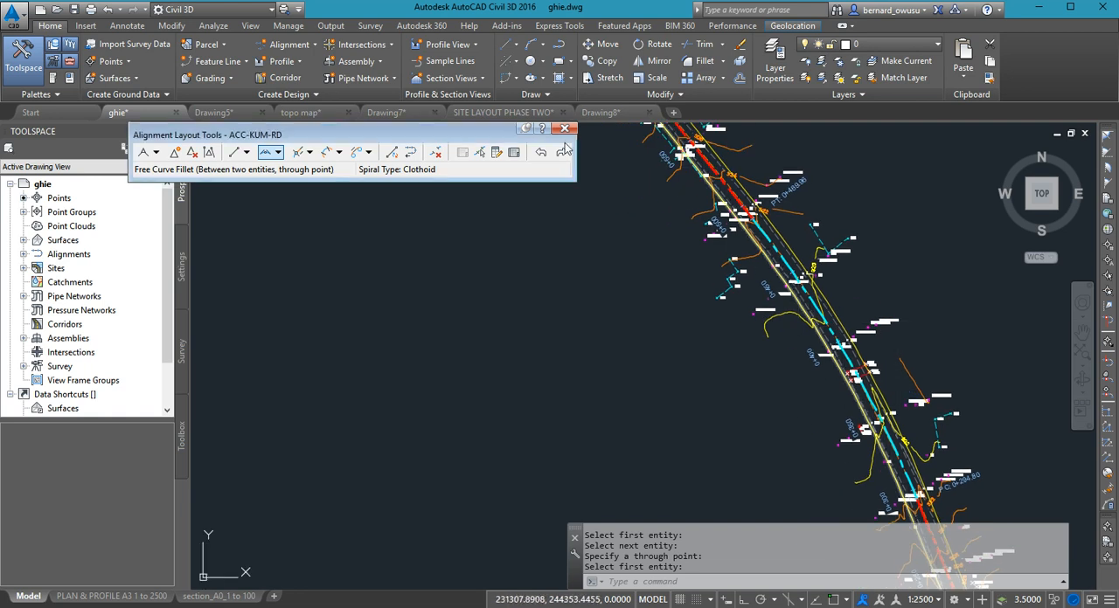
# - Delete the curve sub-entity between the two tangents from the ACC-KUM-RD alignment
pyautogui.click(435, 152)
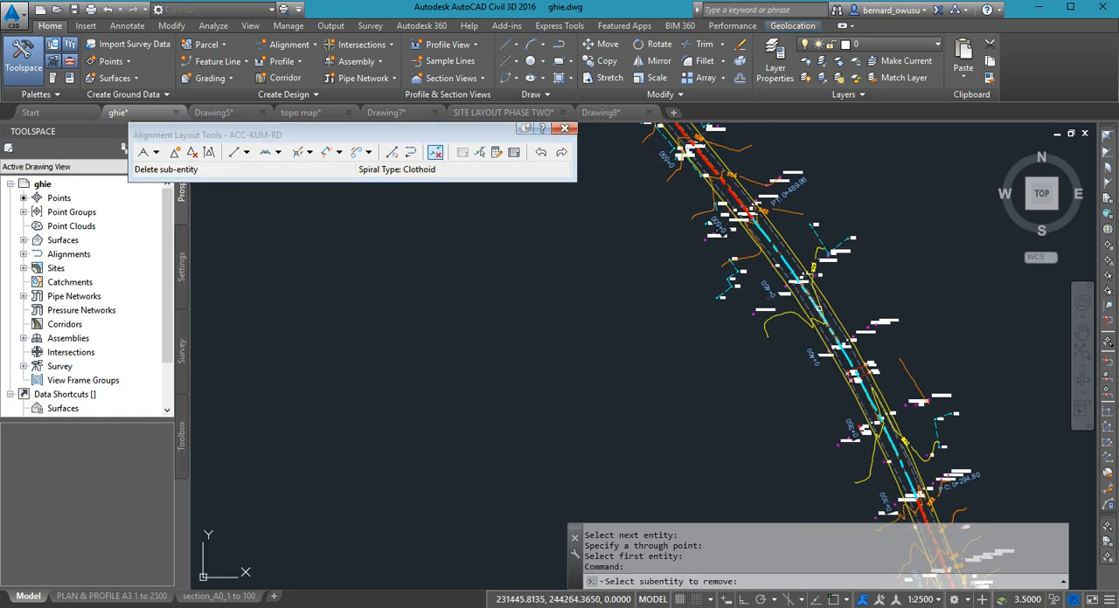
pyautogui.click(851, 313)
pyautogui.click(789, 295)
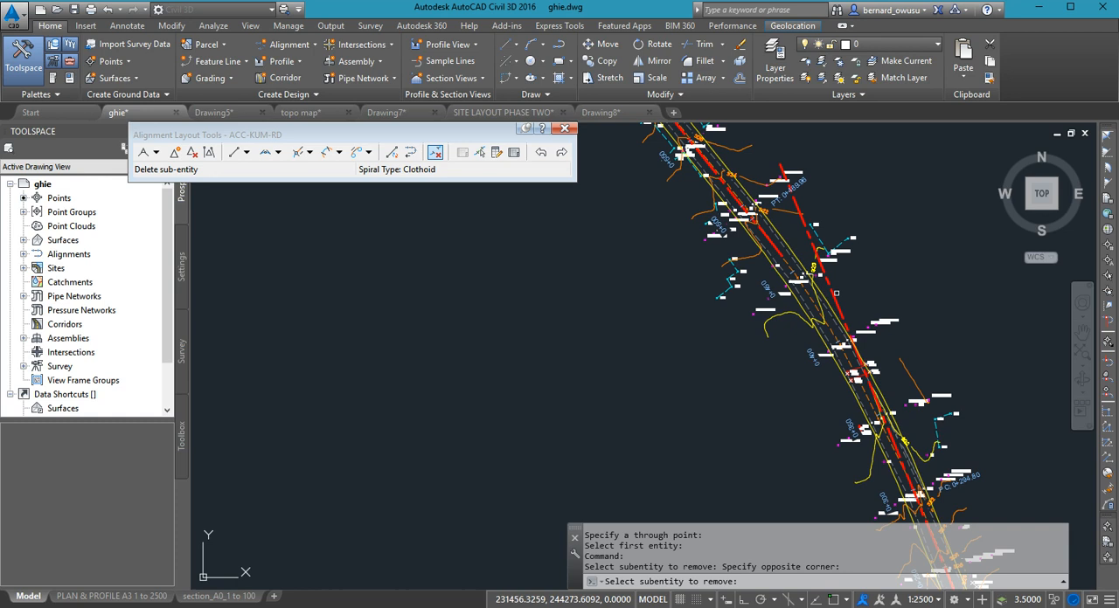
# - Start another through-point free curve fillet, selecting the southern tangent first and the northern tangent second
pyautogui.click(279, 156)
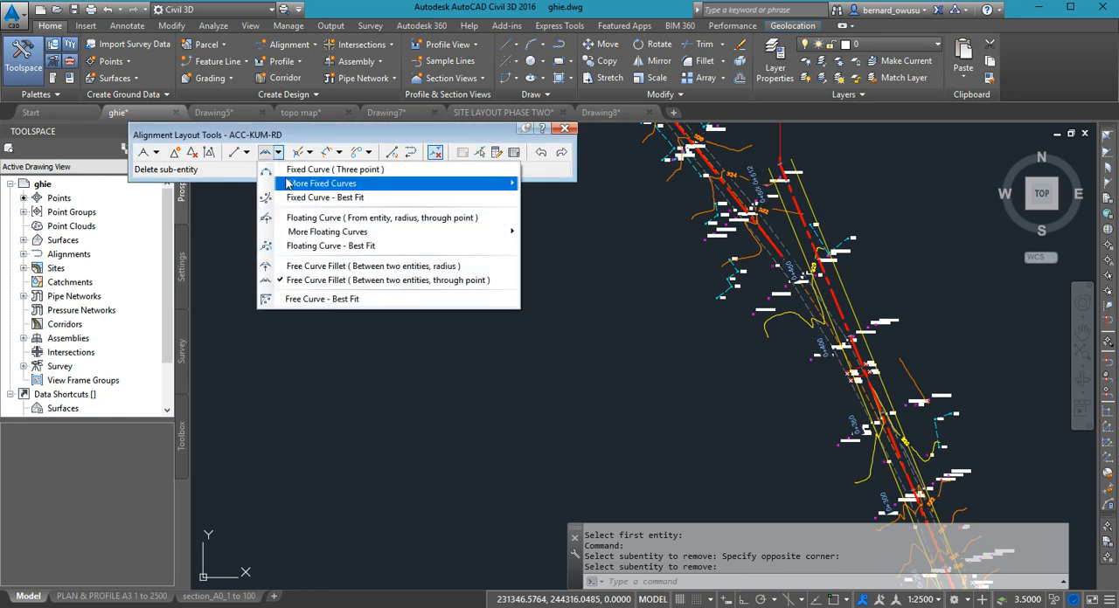
pyautogui.click(353, 287)
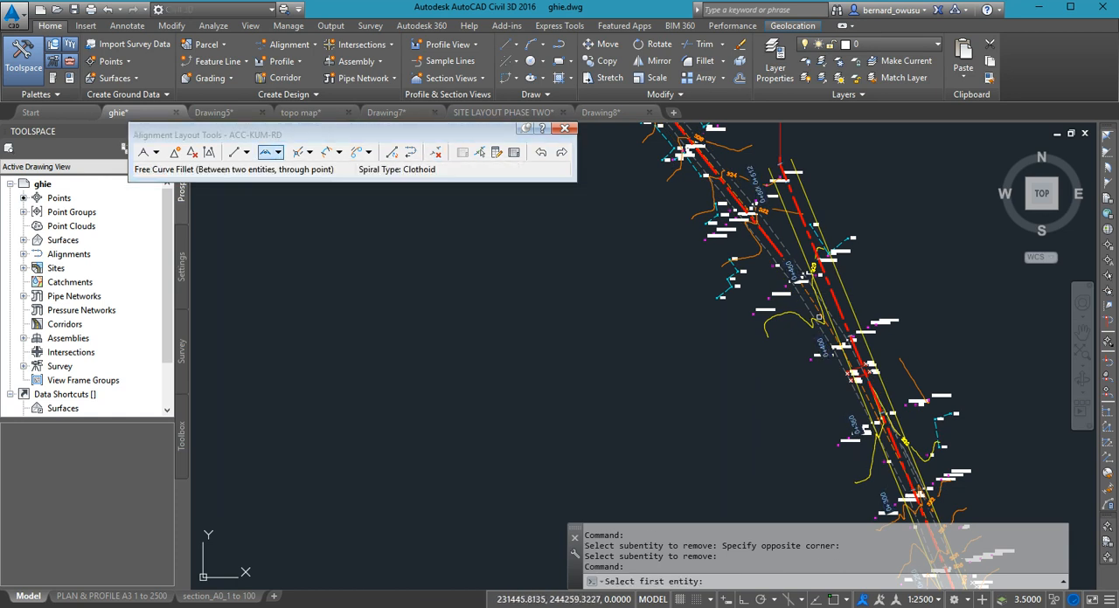
pyautogui.scroll(4, 826, 313)
pyautogui.click(863, 305)
pyautogui.moveTo(713, 175); pyautogui.dragTo(731, 320, button='middle')
pyautogui.click(731, 281)
pyautogui.click(658, 201)
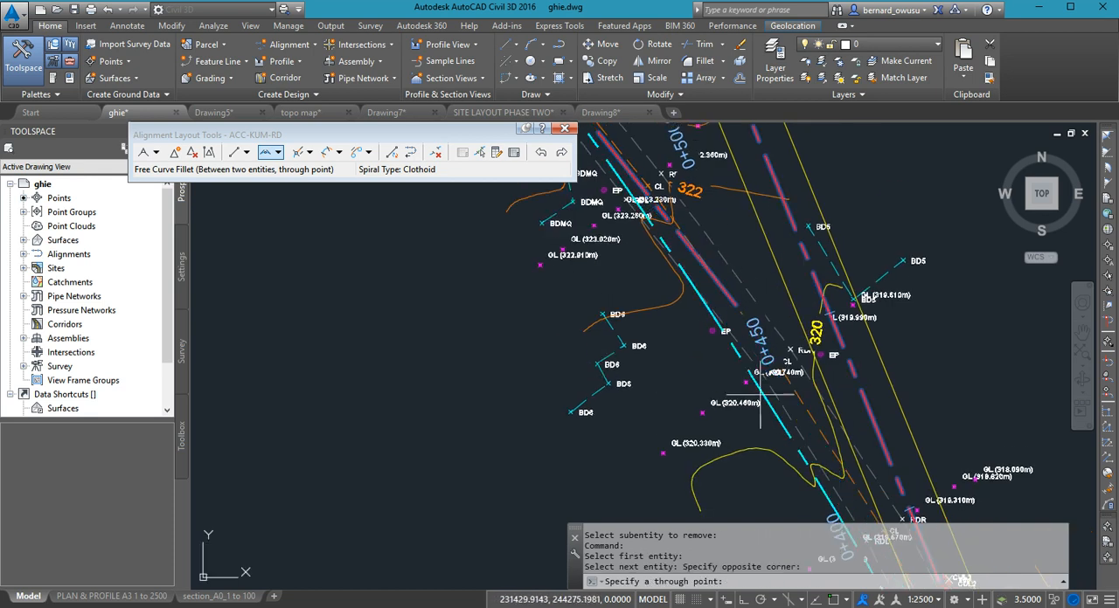
# - Place the curve's through point on the surveyed road centerline just beside the CL point near the 0+450 label and finish the curve
pyautogui.scroll(-3, 771, 385)
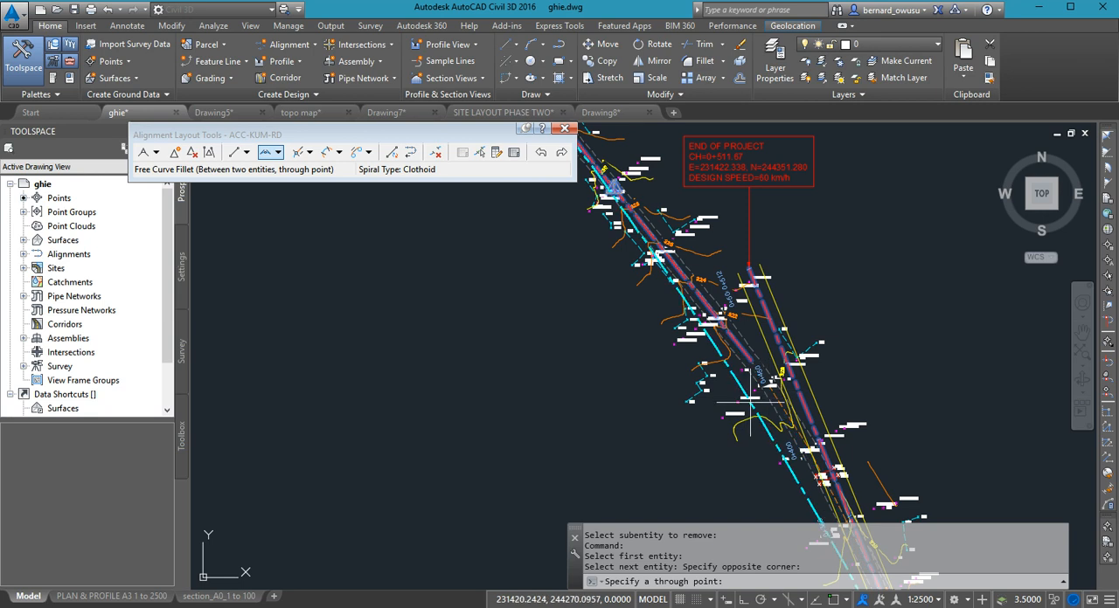
pyautogui.scroll(-2, 762, 409)
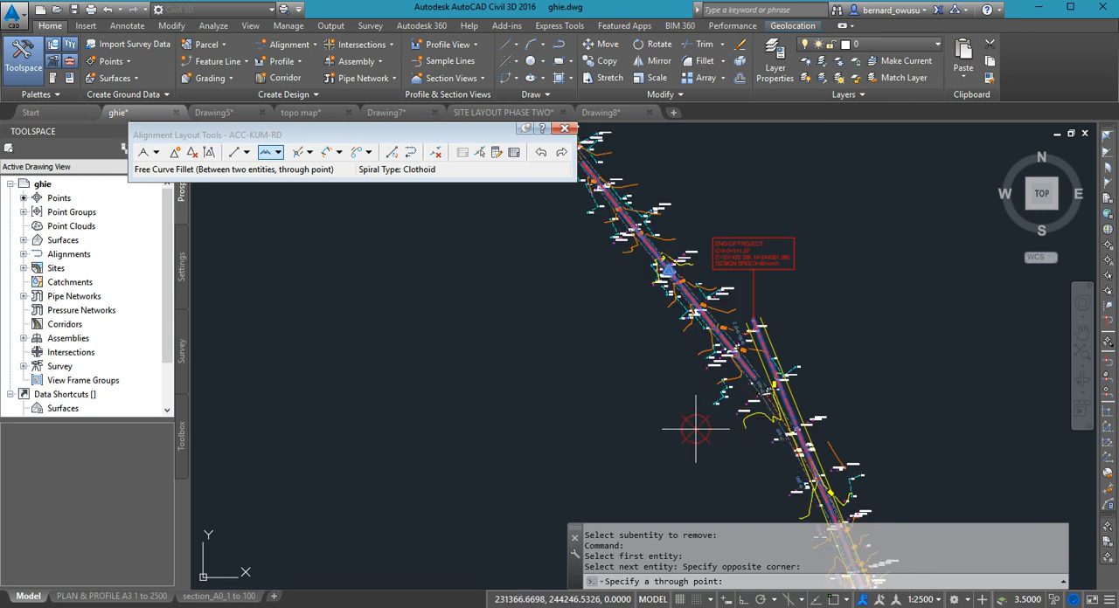
pyautogui.scroll(2, 695, 429)
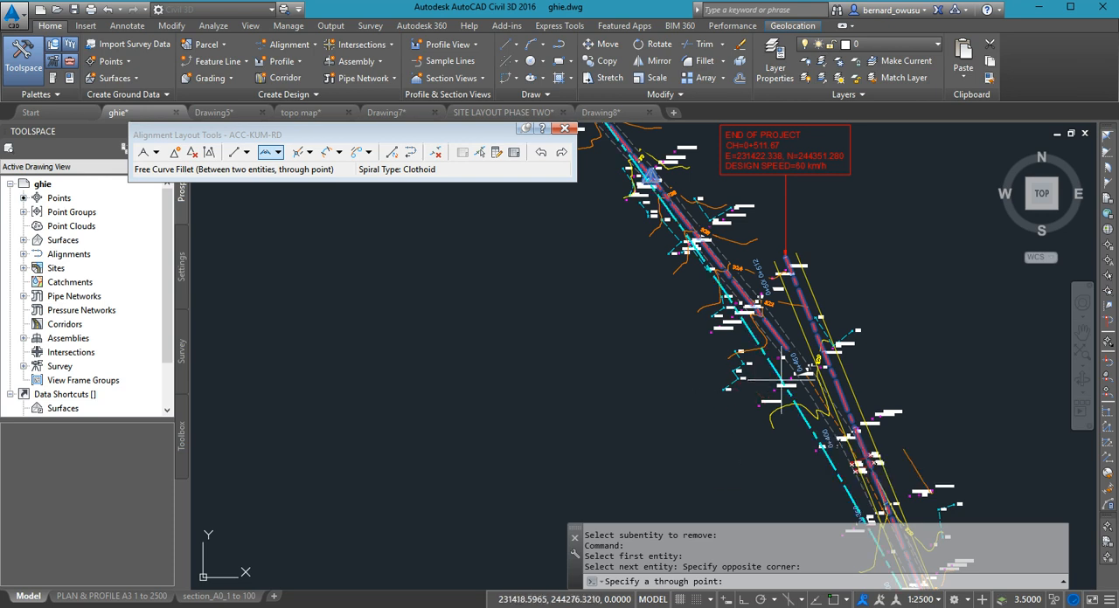
pyautogui.scroll(6, 789, 374)
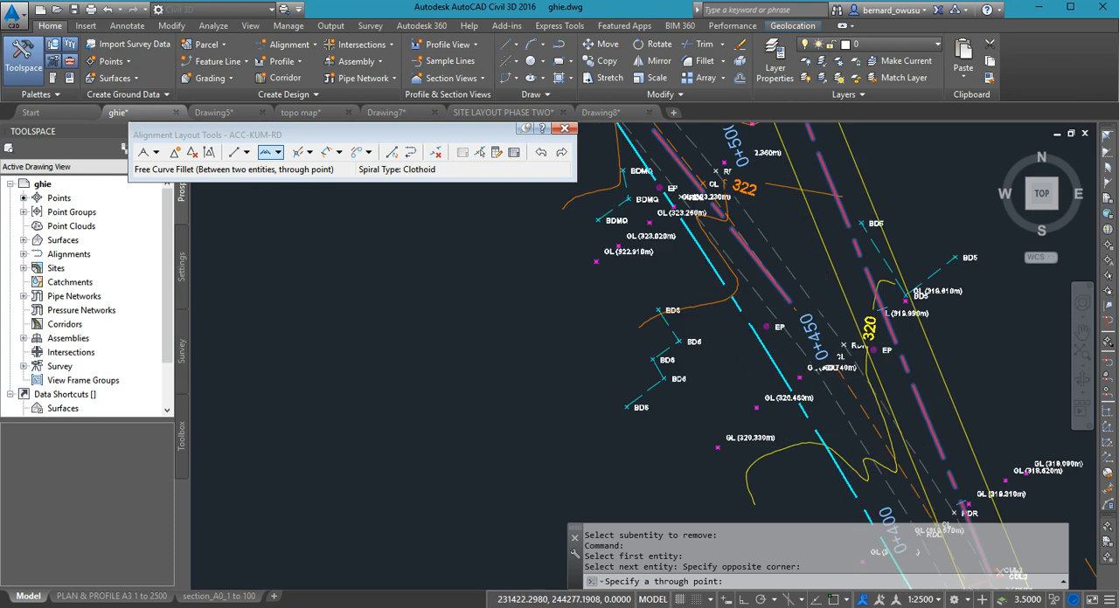
pyautogui.click(852, 359)
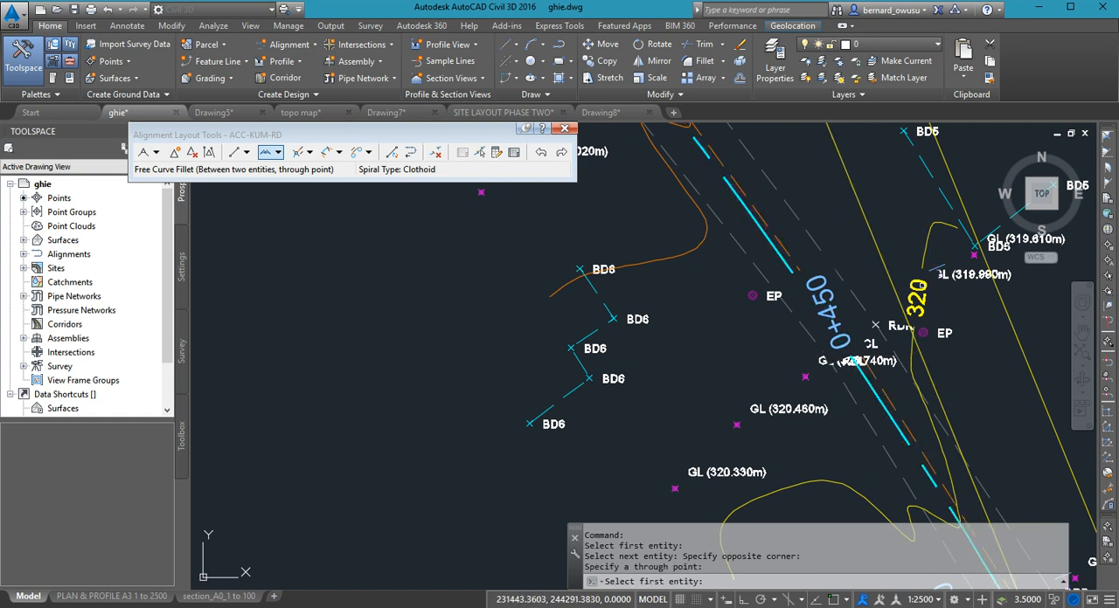
pyautogui.press('Return')
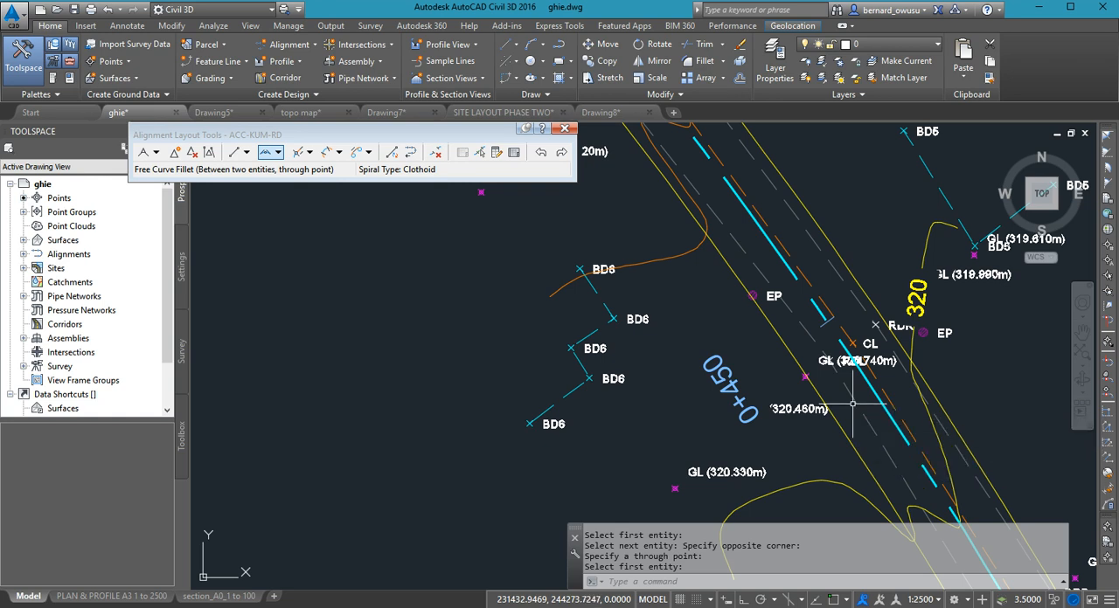
# - Examine the surveyed road north of the current alignment and the fit of the new curve between its tangents
pyautogui.scroll(-5, 852, 404)
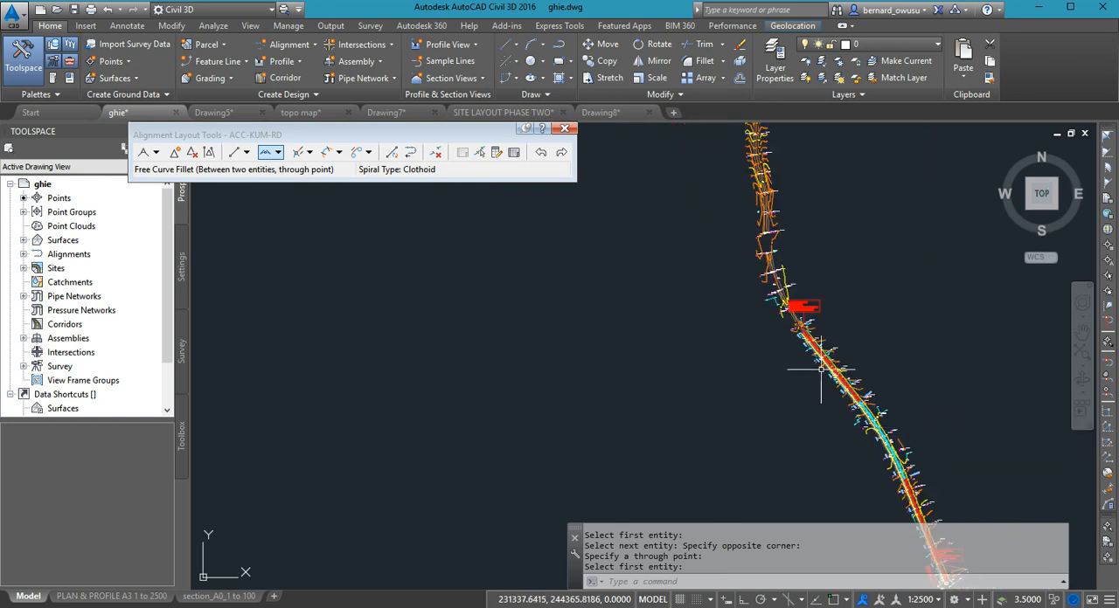
pyautogui.scroll(3, 820, 371)
pyautogui.scroll(-3, 825, 389)
pyautogui.moveTo(849, 329)
pyautogui.mouseDown(button='middle')
pyautogui.moveTo(824, 539)
pyautogui.moveTo(819, 433)
pyautogui.mouseUp(button='middle')
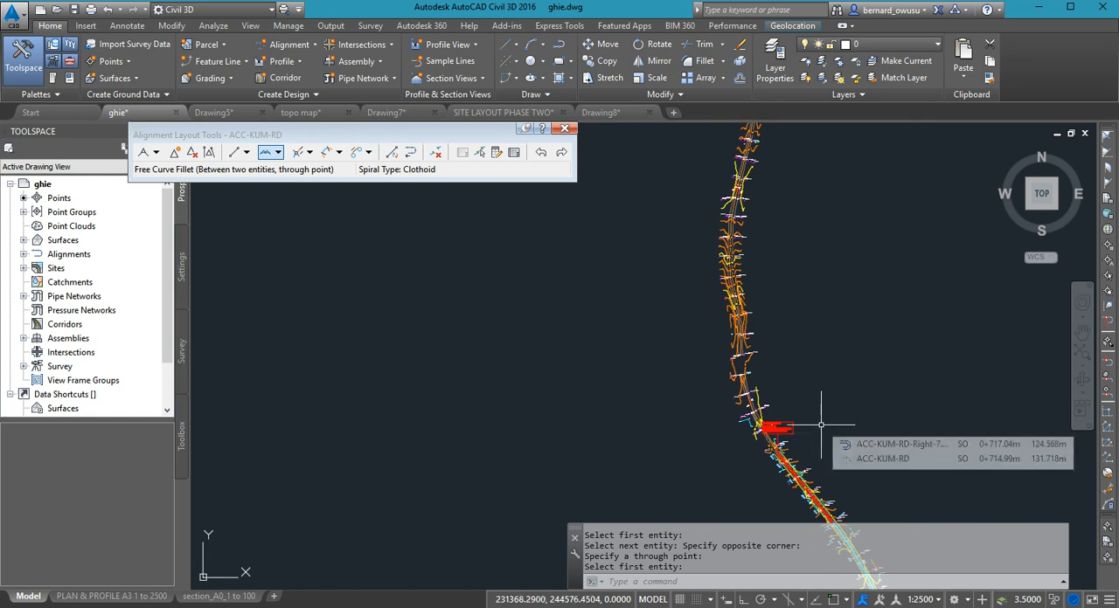
pyautogui.scroll(-3, 822, 426)
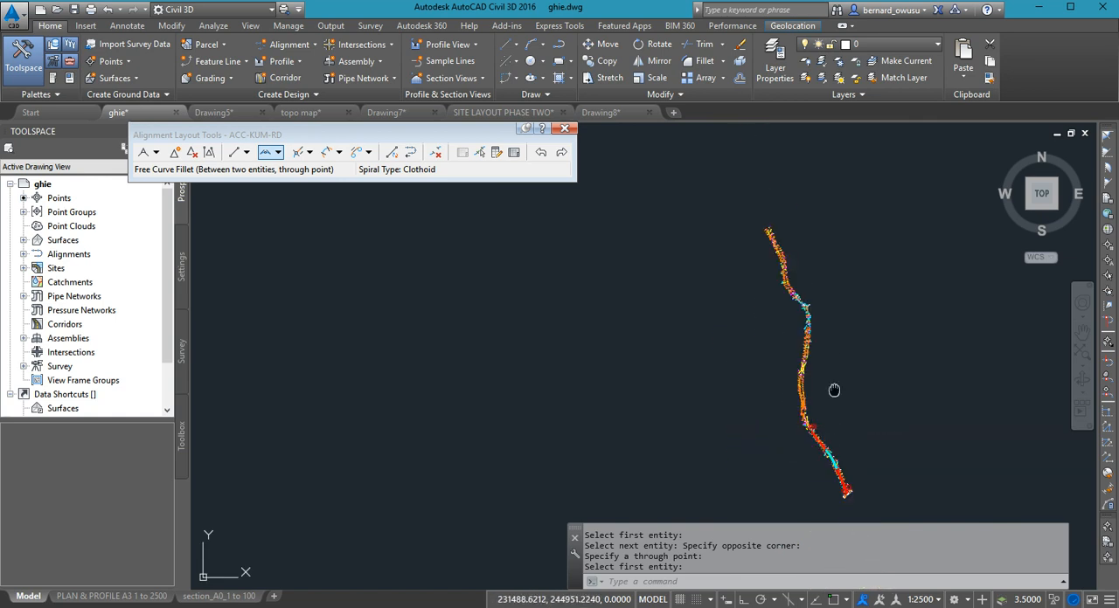
pyautogui.scroll(4, 789, 305)
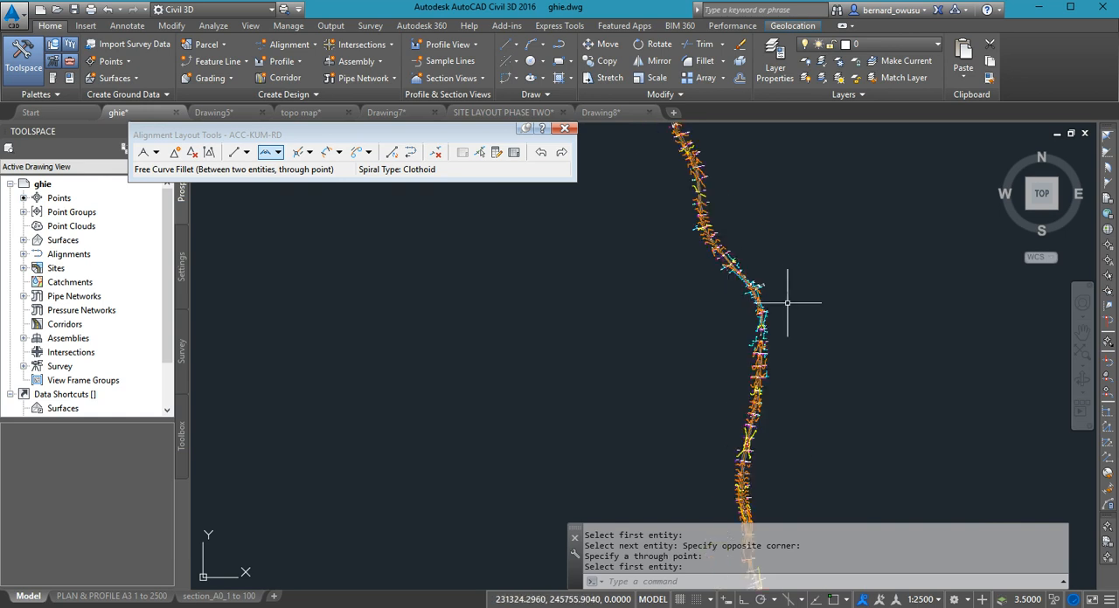
pyautogui.moveTo(801, 370); pyautogui.dragTo(812, 254, button='middle')
pyautogui.scroll(2, 762, 384)
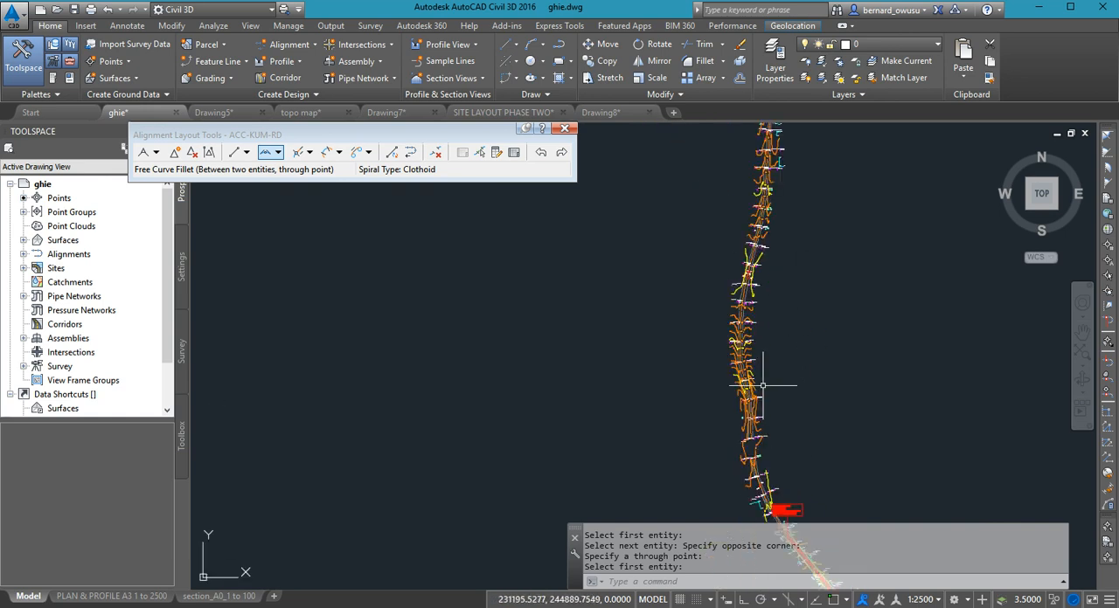
pyautogui.moveTo(790, 452); pyautogui.dragTo(770, 403, button='middle')
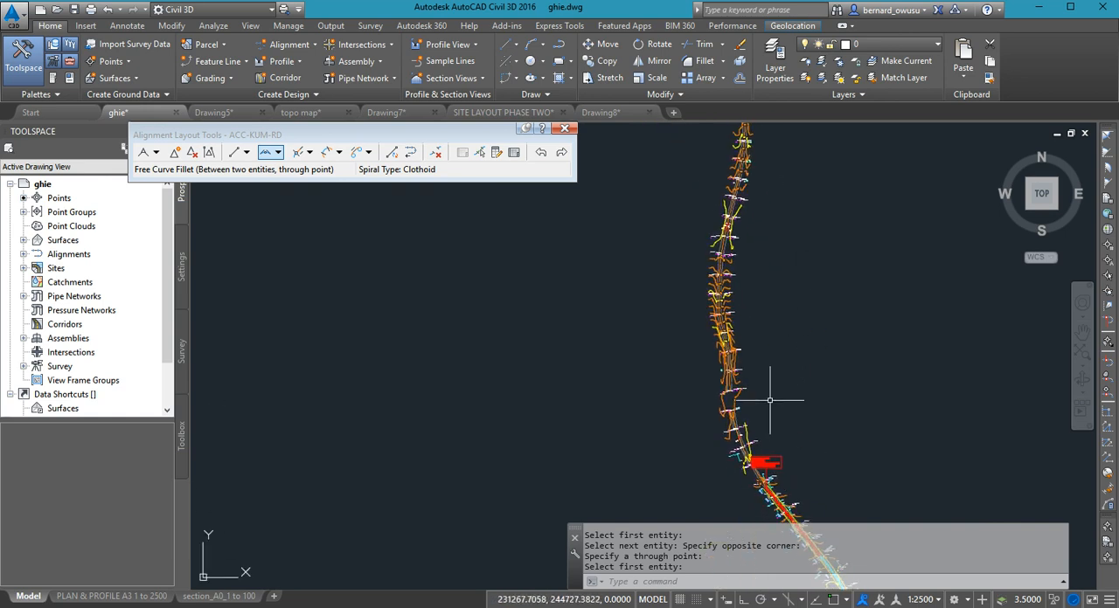
pyautogui.scroll(3, 734, 408)
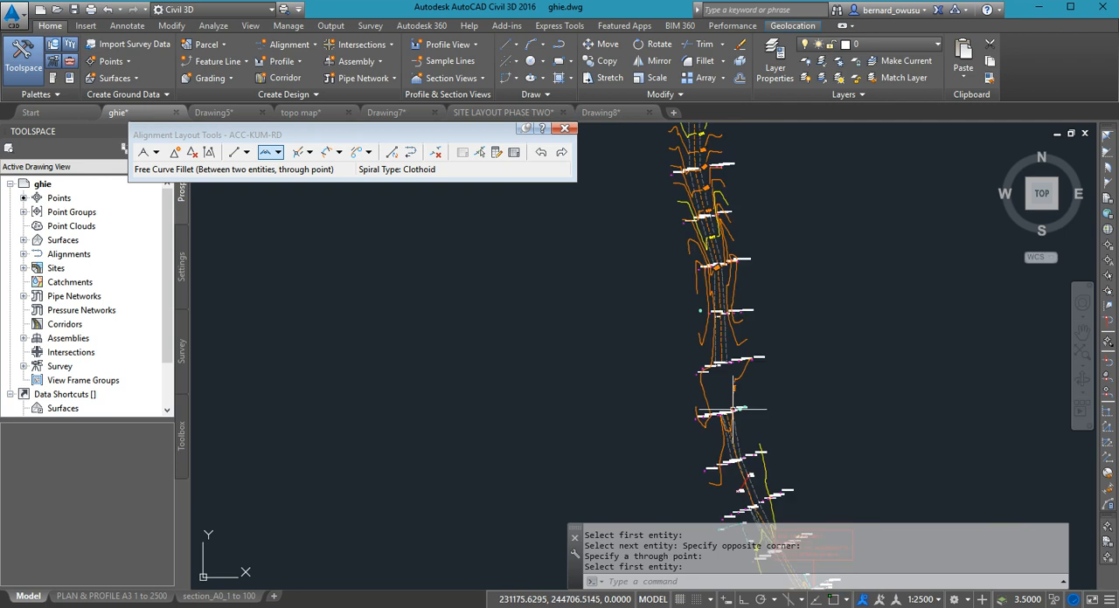
pyautogui.scroll(-3, 815, 361)
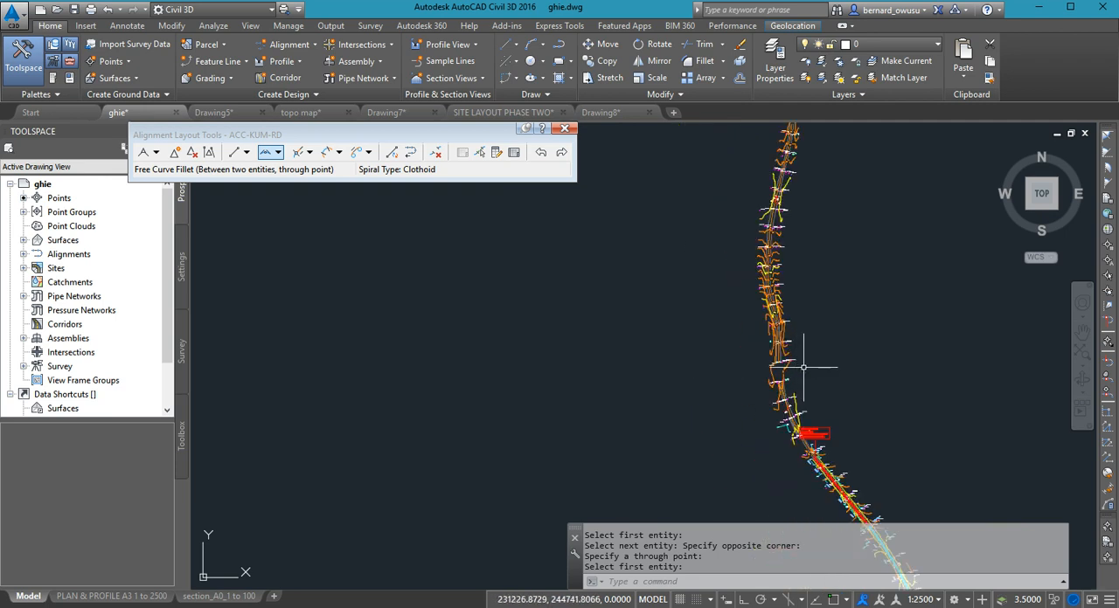
pyautogui.moveTo(806, 394); pyautogui.dragTo(787, 371, button='middle')
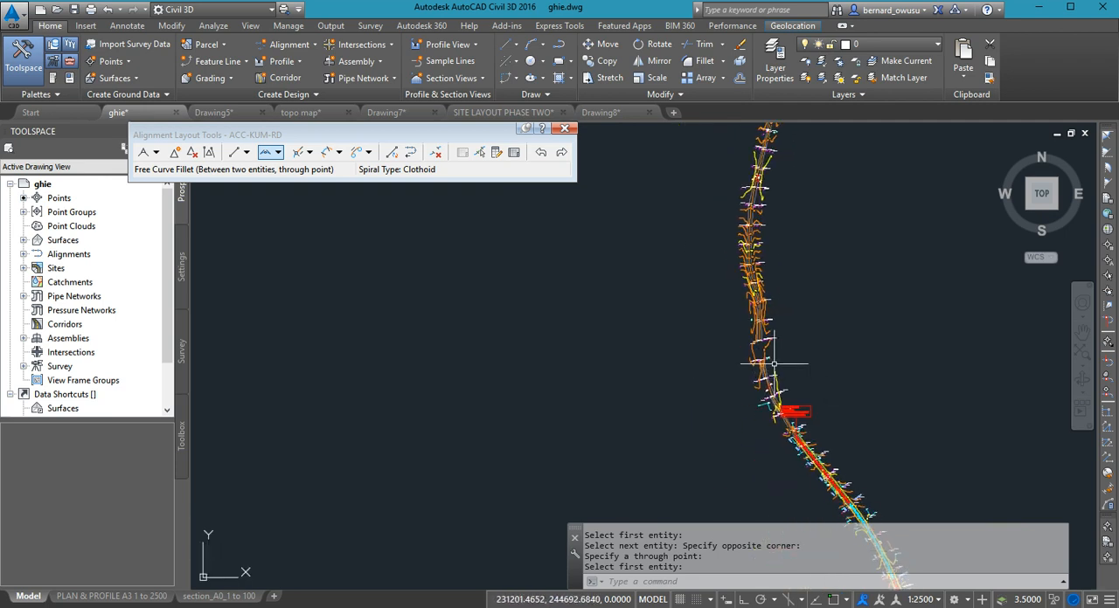
pyautogui.moveTo(824, 411); pyautogui.dragTo(790, 295, button='middle')
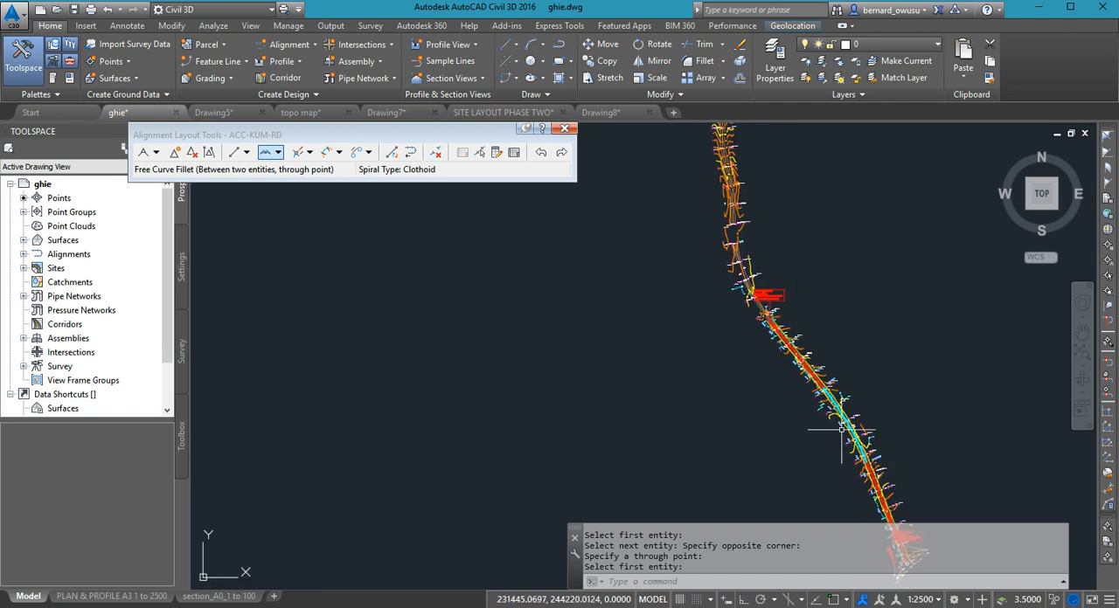
pyautogui.scroll(3, 856, 441)
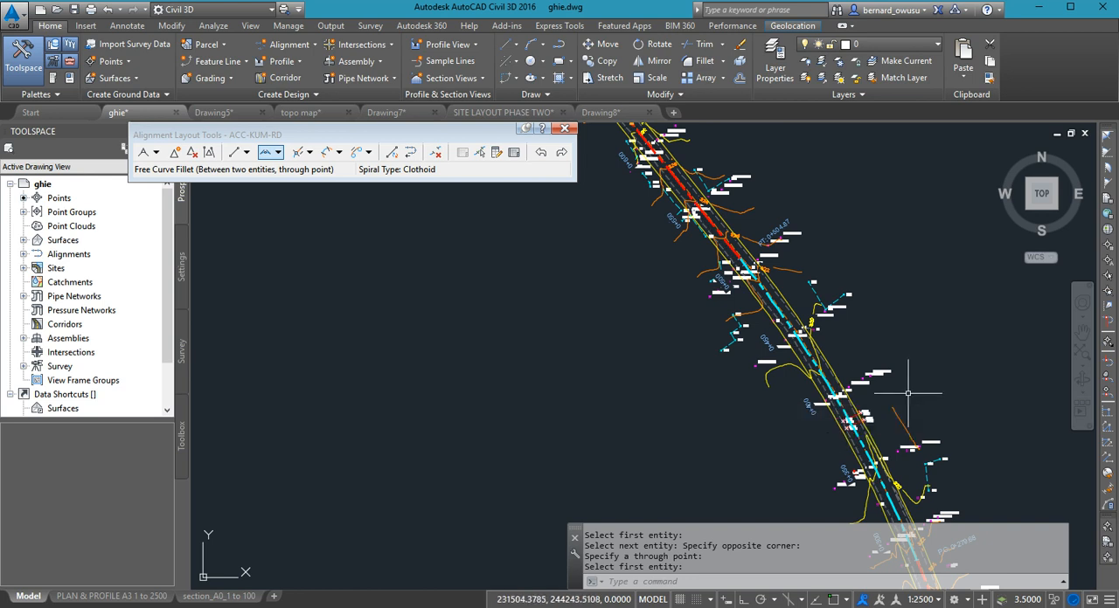
# - Trace the surveyed road beyond the END OF PROJECT label to see how its next straight section runs northward
pyautogui.scroll(-3, 911, 346)
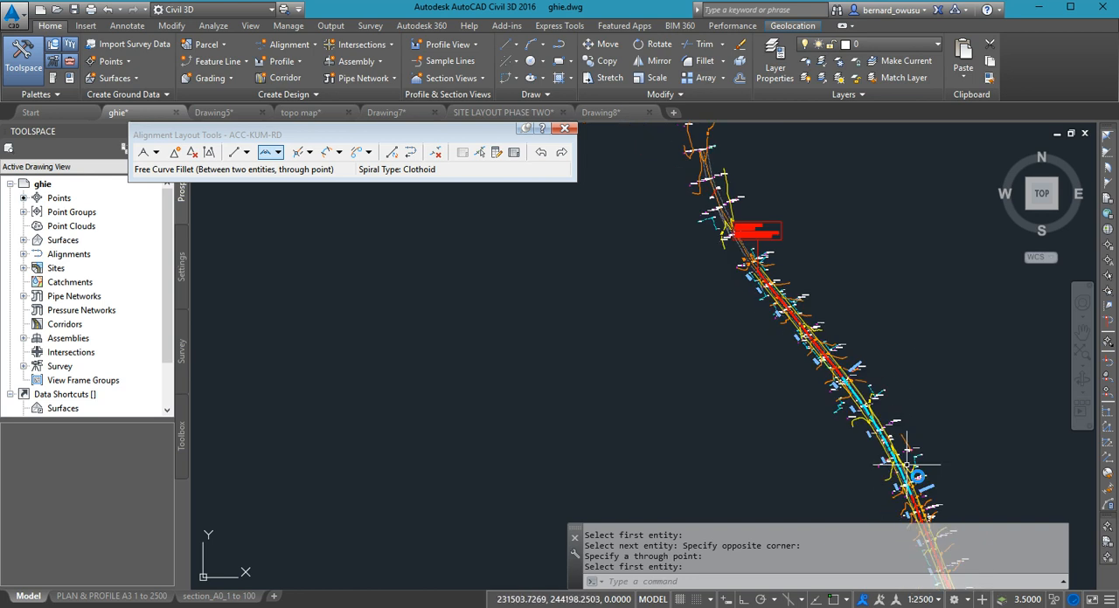
pyautogui.moveTo(916, 317); pyautogui.dragTo(941, 539, button='middle')
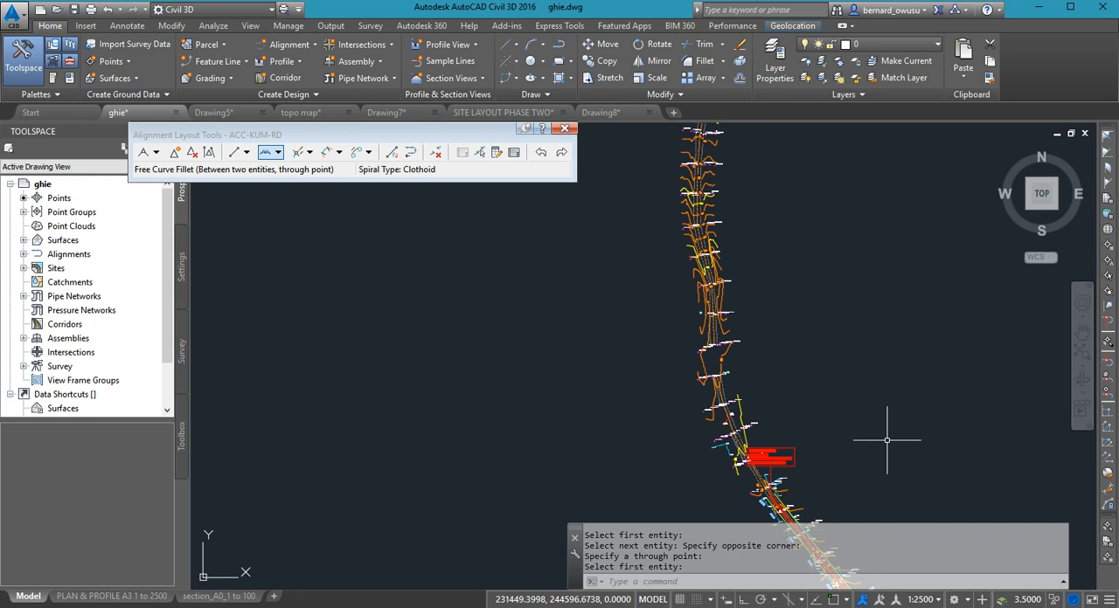
pyautogui.scroll(-2, 886, 440)
pyautogui.scroll(2, 886, 435)
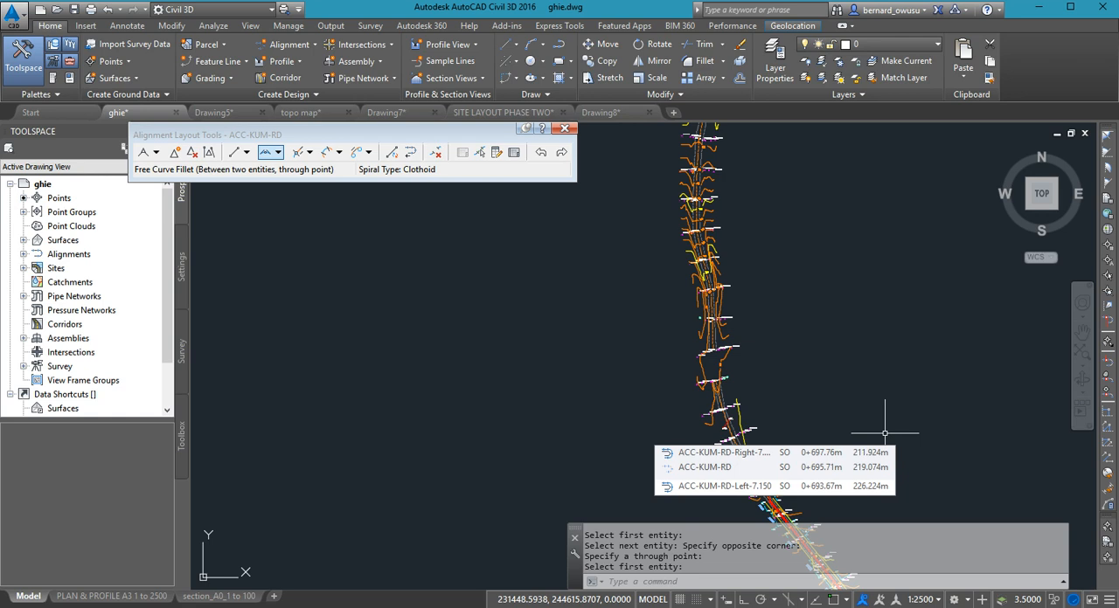
pyautogui.scroll(-3, 884, 433)
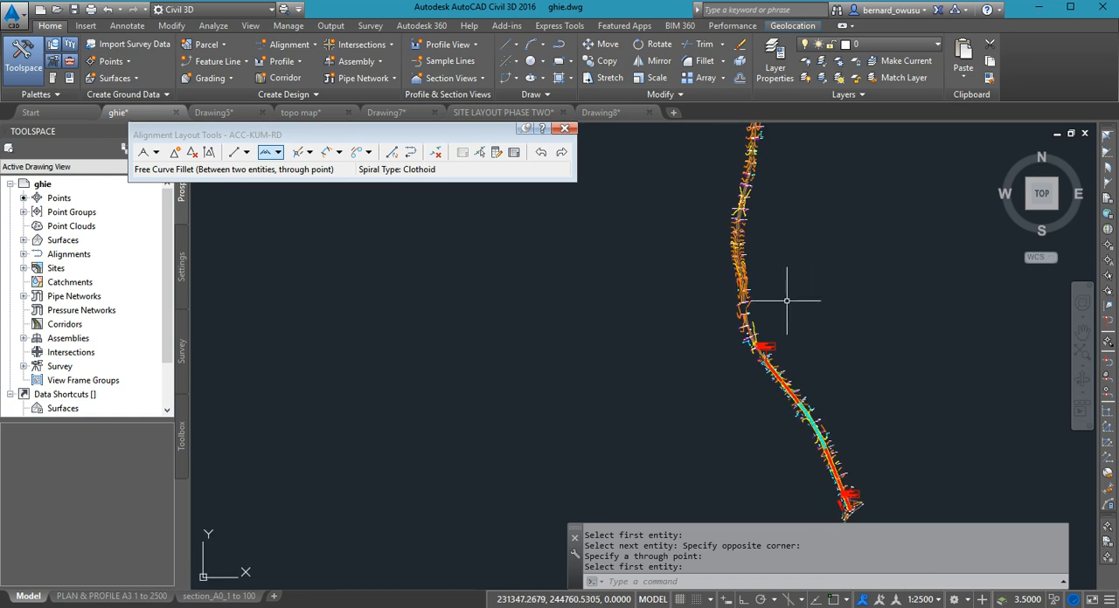
pyautogui.moveTo(782, 303); pyautogui.dragTo(781, 379, button='middle')
pyautogui.moveTo(780, 331)
pyautogui.mouseDown(button='middle')
pyautogui.moveTo(769, 452)
pyautogui.moveTo(790, 365)
pyautogui.moveTo(786, 515)
pyautogui.mouseUp(button='middle')
pyautogui.moveTo(764, 328)
pyautogui.mouseDown(button='middle')
pyautogui.moveTo(777, 502)
pyautogui.moveTo(799, 288)
pyautogui.mouseUp(button='middle')
pyautogui.moveTo(808, 389); pyautogui.dragTo(808, 304, button='middle')
pyautogui.moveTo(825, 452)
pyautogui.mouseDown(button='middle')
pyautogui.moveTo(837, 443)
pyautogui.moveTo(835, 417)
pyautogui.mouseUp(button='middle')
pyautogui.scroll(3, 804, 441)
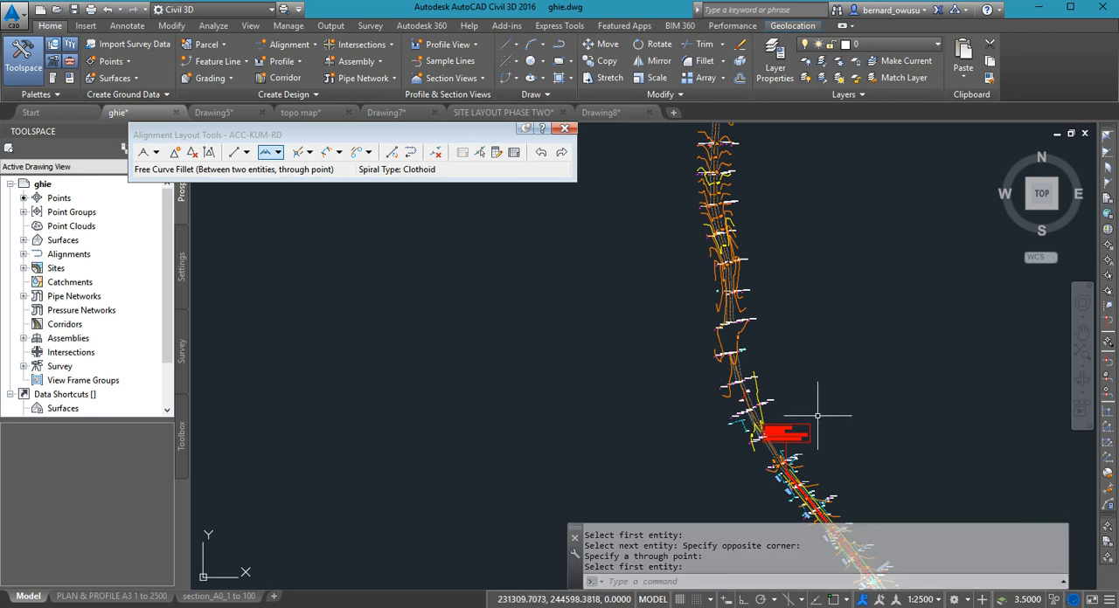
# - Draw a straight line along the surveyed road from beside the END OF PROJECT label to the northern end of the next straight section
pyautogui.write('l')
pyautogui.press('Return')
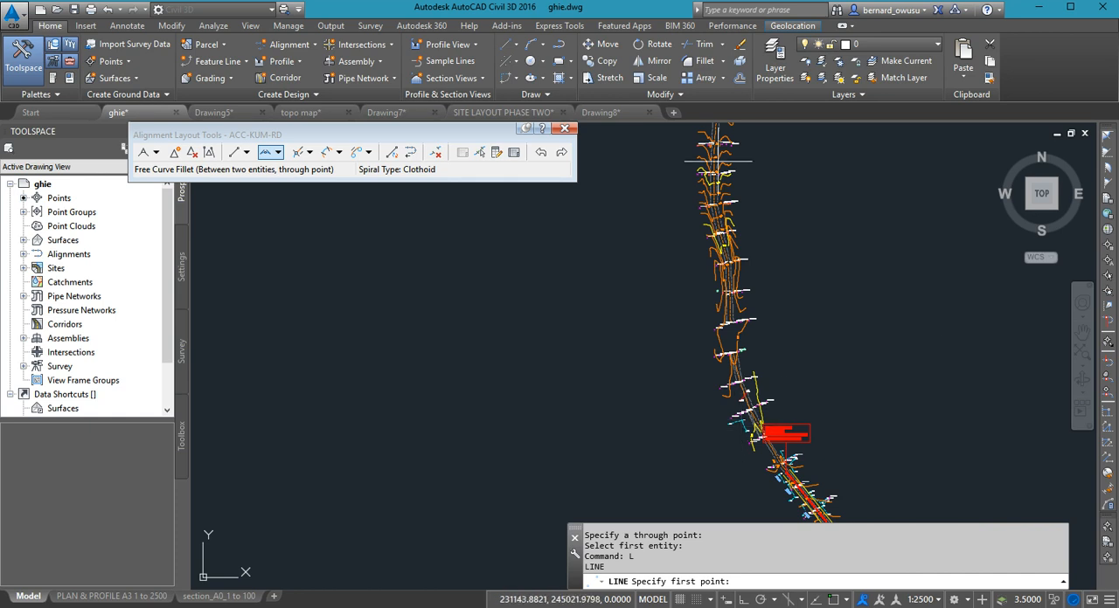
pyautogui.scroll(3, 726, 402)
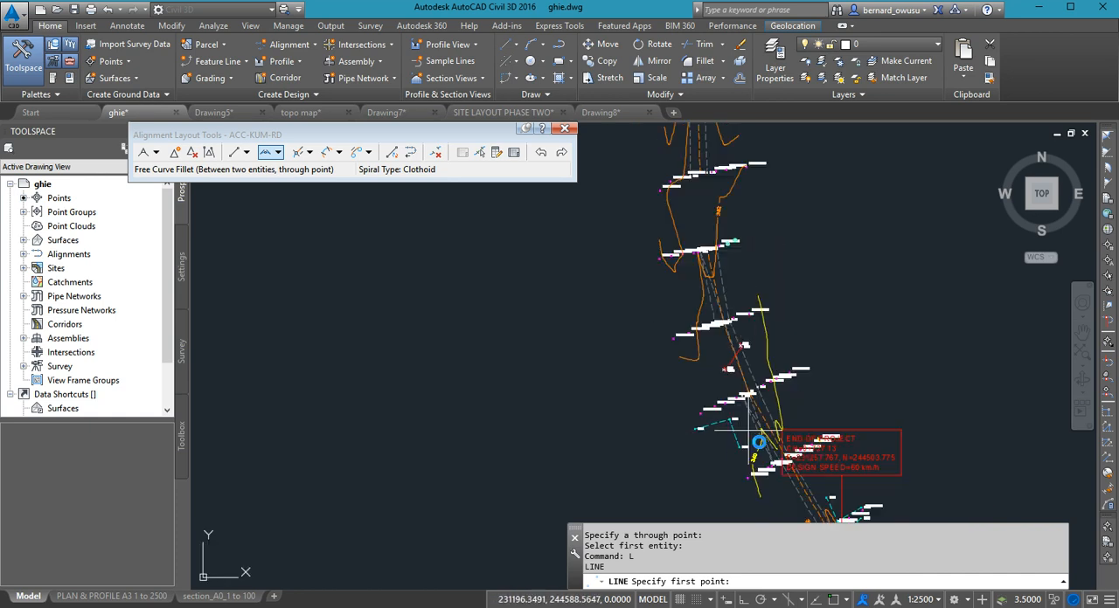
pyautogui.scroll(-2, 749, 429)
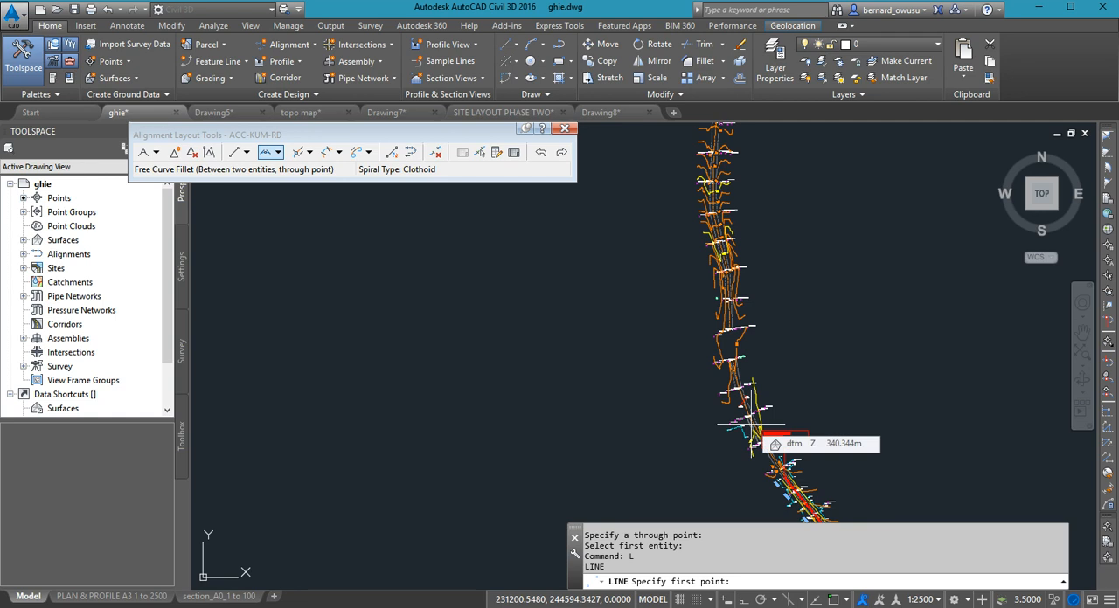
pyautogui.scroll(3, 749, 426)
pyautogui.click(759, 452)
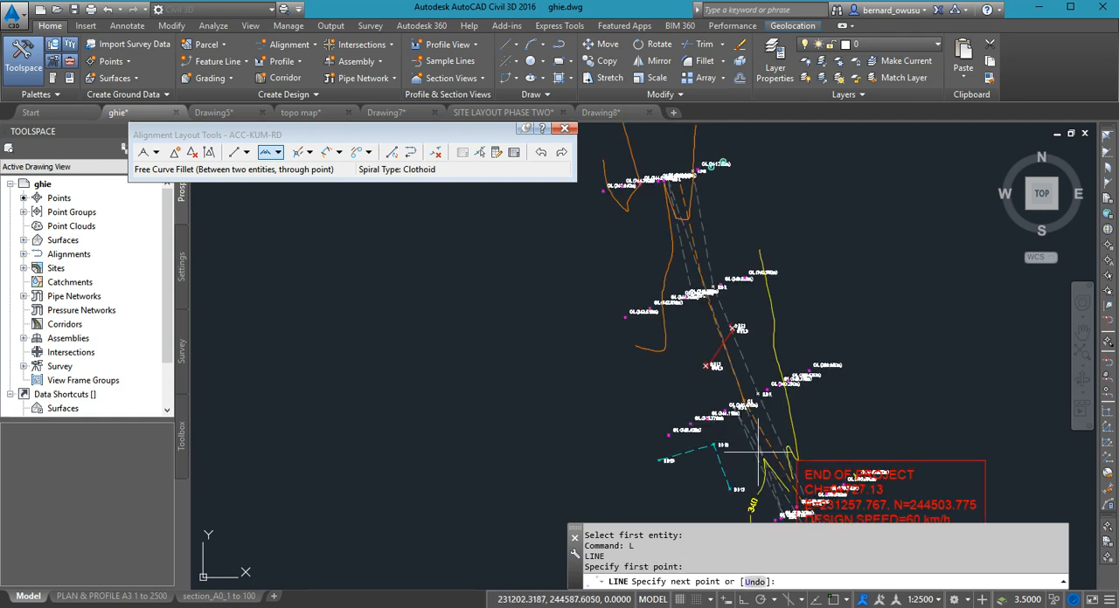
pyautogui.scroll(-6, 726, 494)
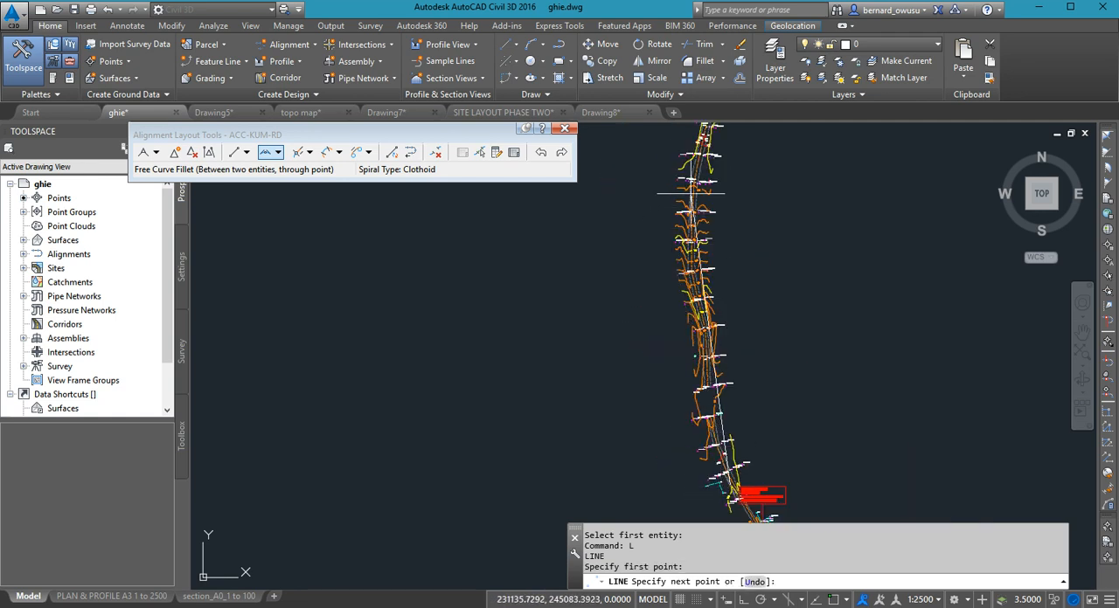
pyautogui.click(682, 185)
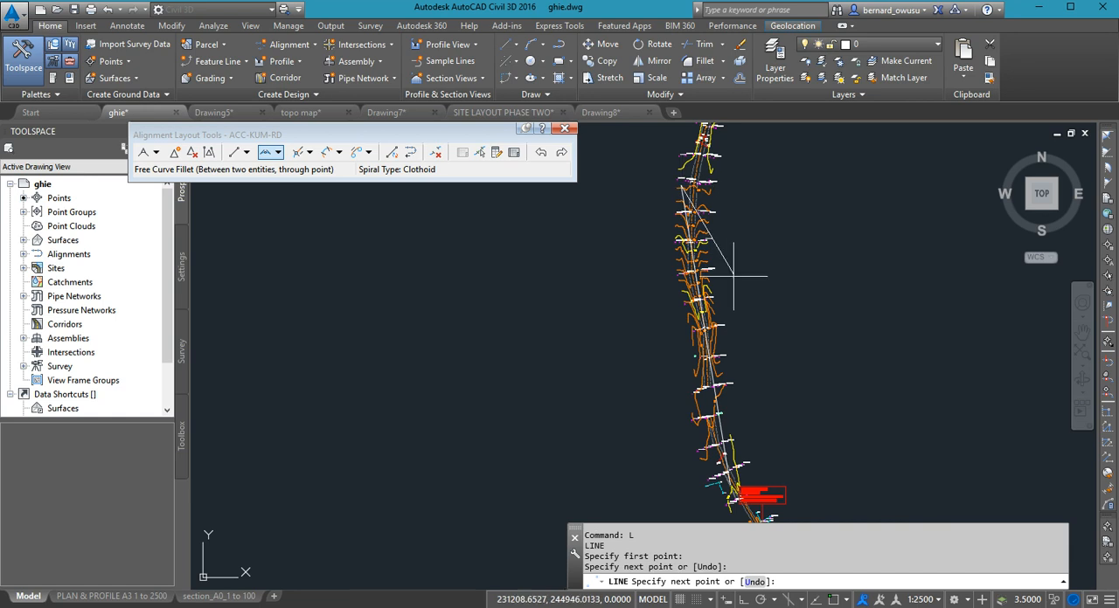
pyautogui.rightClick(648, 187)
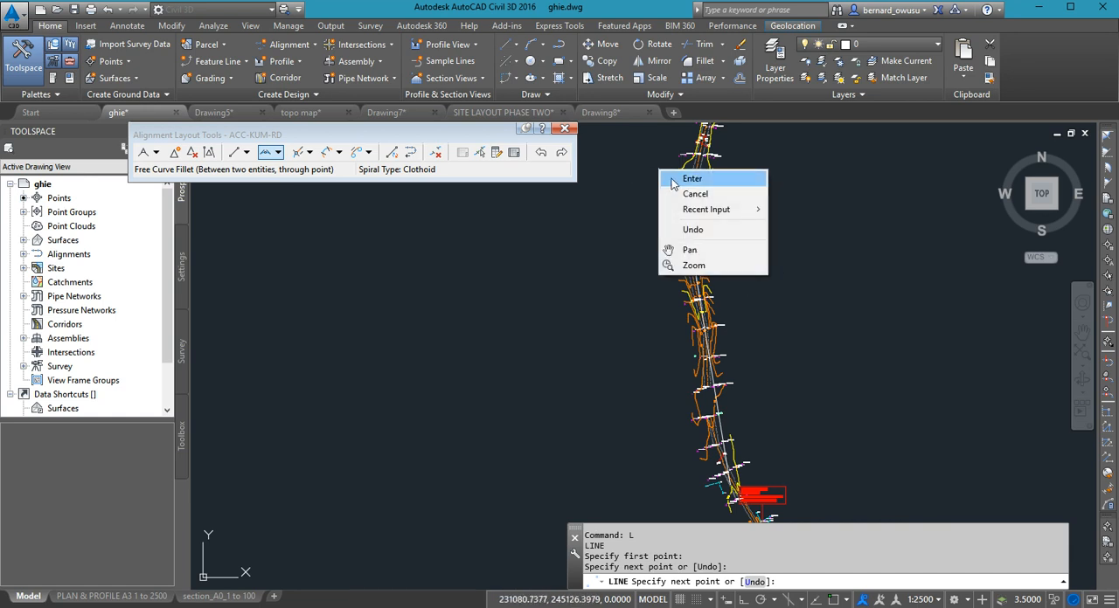
pyautogui.click(691, 179)
pyautogui.scroll(-3, 795, 300)
pyautogui.scroll(3, 753, 272)
pyautogui.moveTo(753, 272); pyautogui.dragTo(825, 265, button='middle')
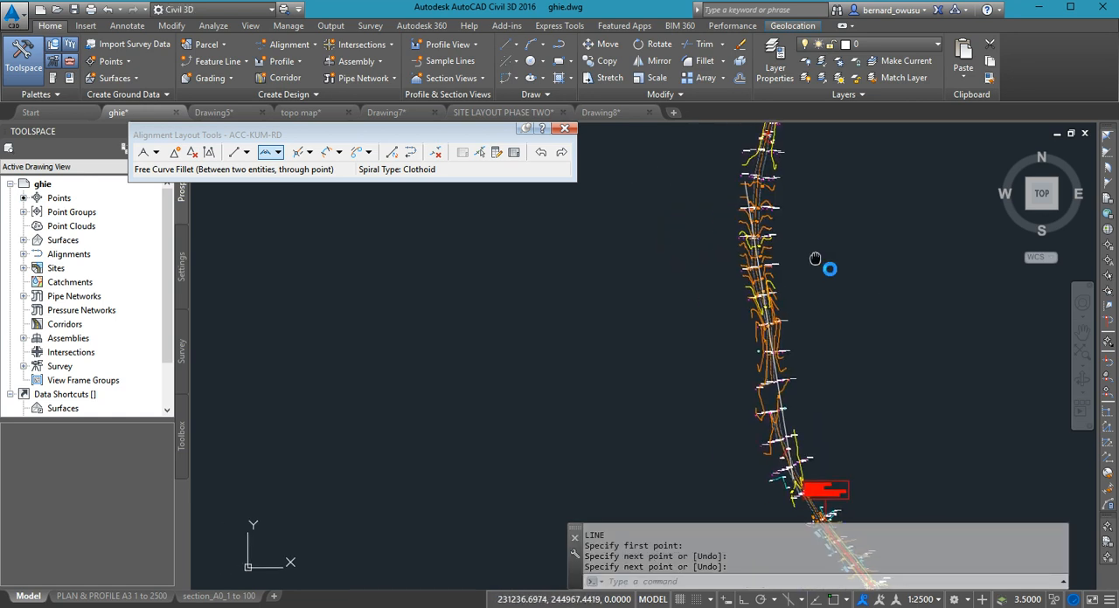
# - Stretch the new line's southern endpoint slightly further south, close to the 340 contour label, and deselect the line
pyautogui.click(802, 464)
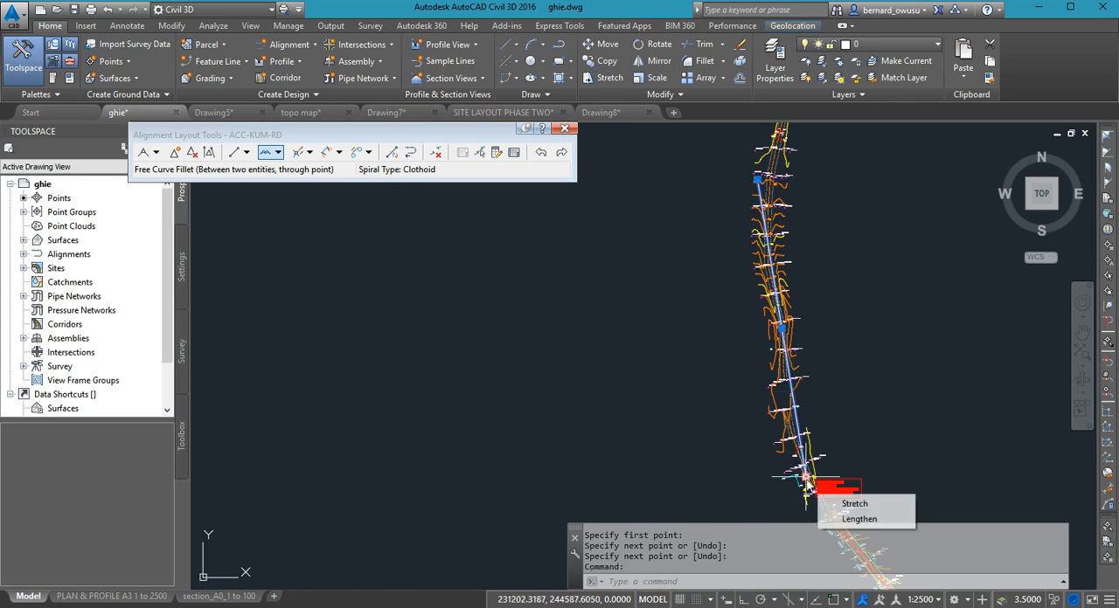
pyautogui.click(804, 472)
pyautogui.scroll(3, 805, 475)
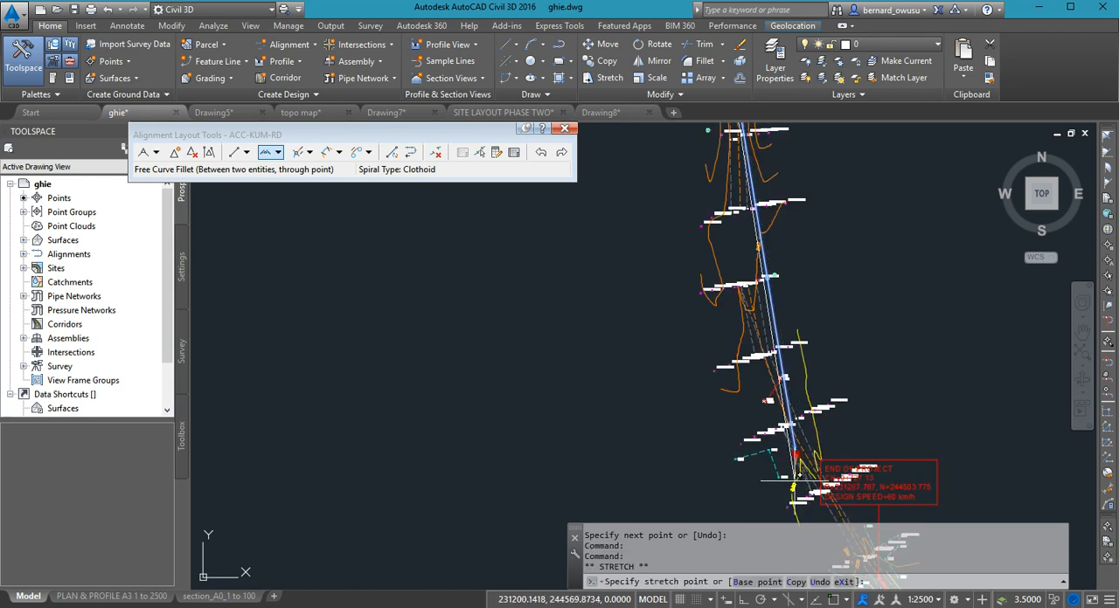
pyautogui.click(798, 481)
pyautogui.scroll(-2, 831, 410)
pyautogui.scroll(-2, 831, 413)
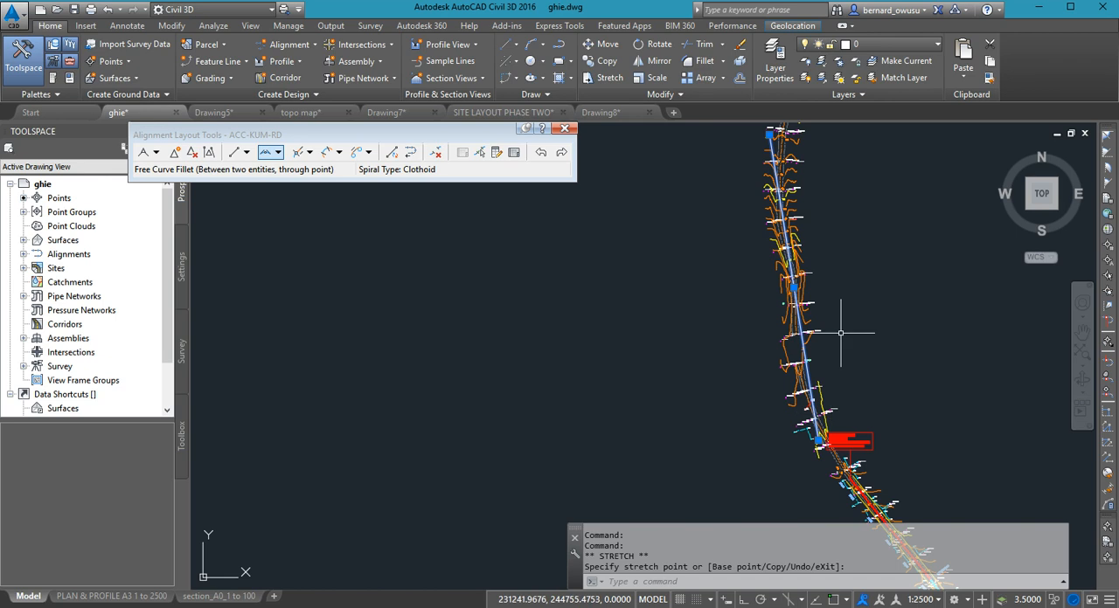
pyautogui.moveTo(863, 293); pyautogui.dragTo(874, 342, button='middle')
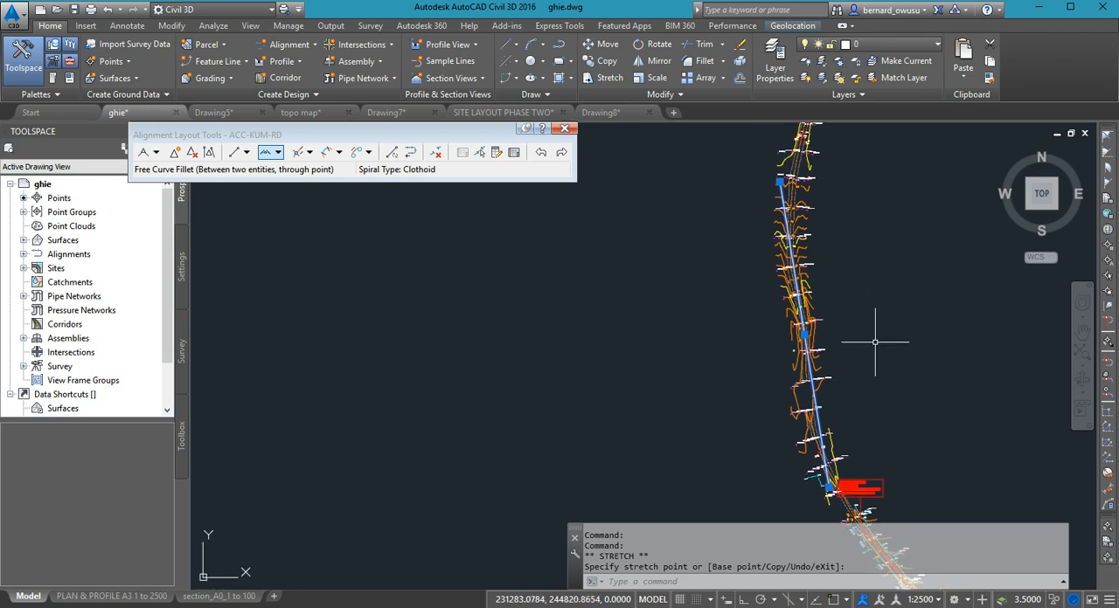
pyautogui.press('Escape')
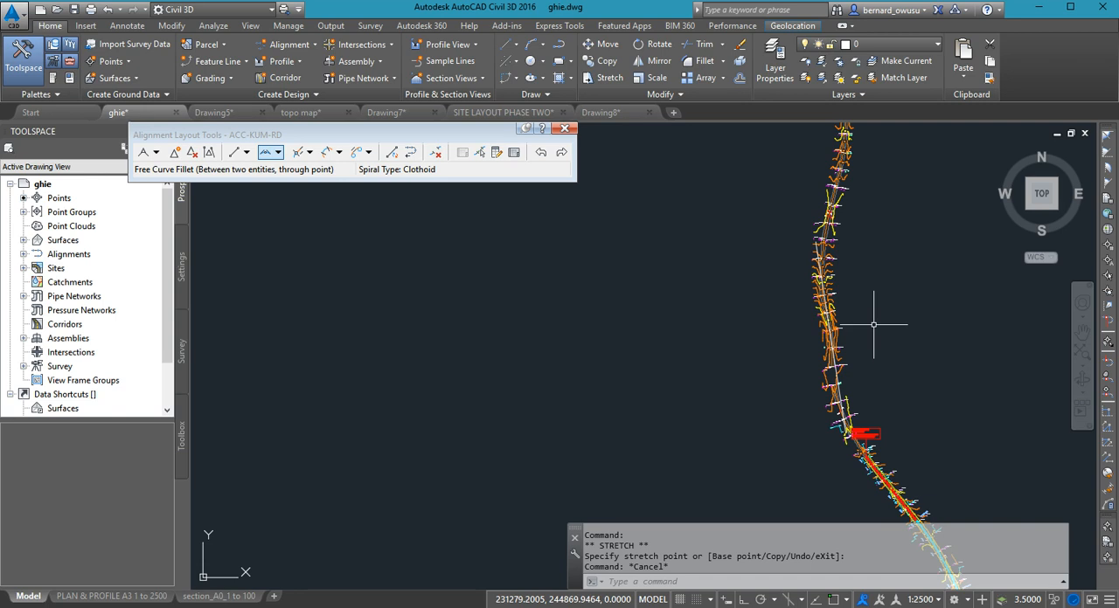
# - Convert the drawn line north of the END OF PROJECT label into a tangent of the ACC-KUM-RD alignment
pyautogui.moveTo(954, 427)
pyautogui.mouseDown(button='middle')
pyautogui.moveTo(823, 603)
pyautogui.moveTo(879, 405)
pyautogui.mouseUp(button='middle')
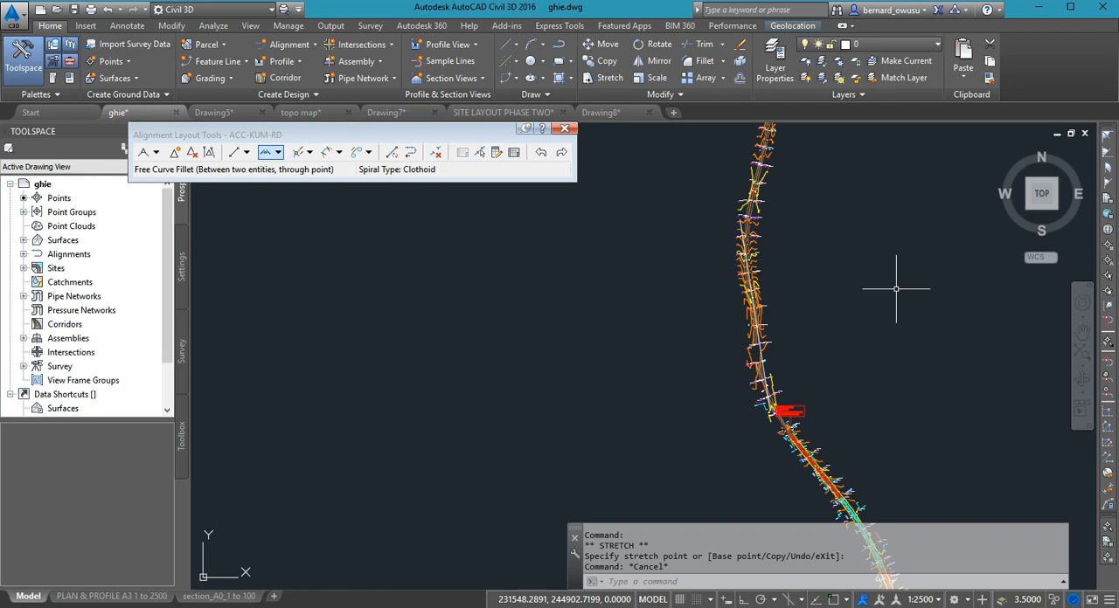
pyautogui.moveTo(828, 308); pyautogui.dragTo(842, 320, button='middle')
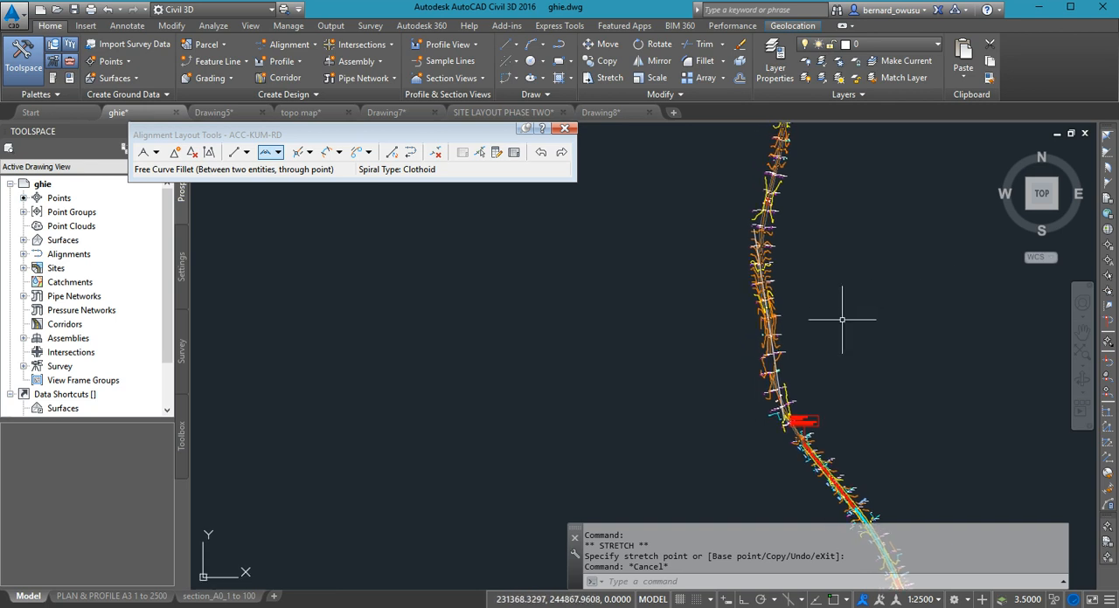
pyautogui.moveTo(797, 418); pyautogui.dragTo(803, 402, button='middle')
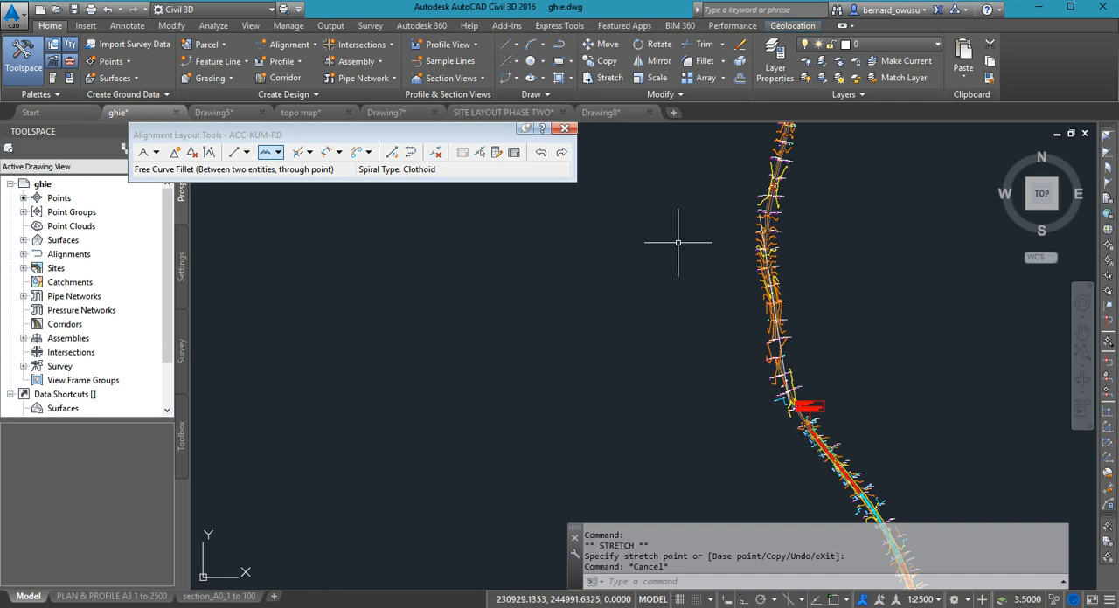
pyautogui.moveTo(802, 404); pyautogui.dragTo(796, 374, button='middle')
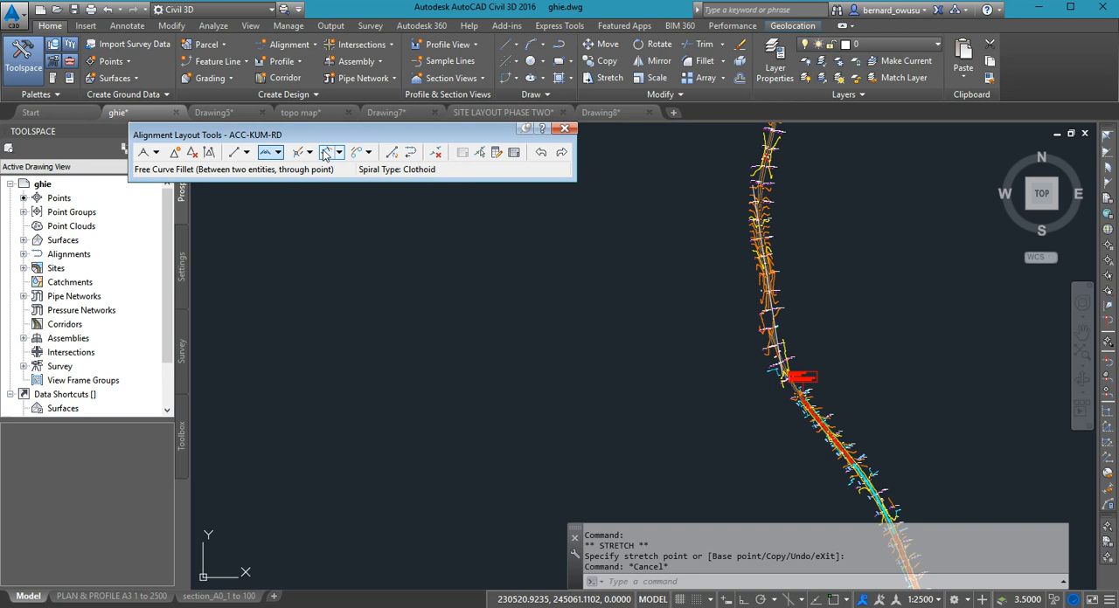
pyautogui.click(390, 153)
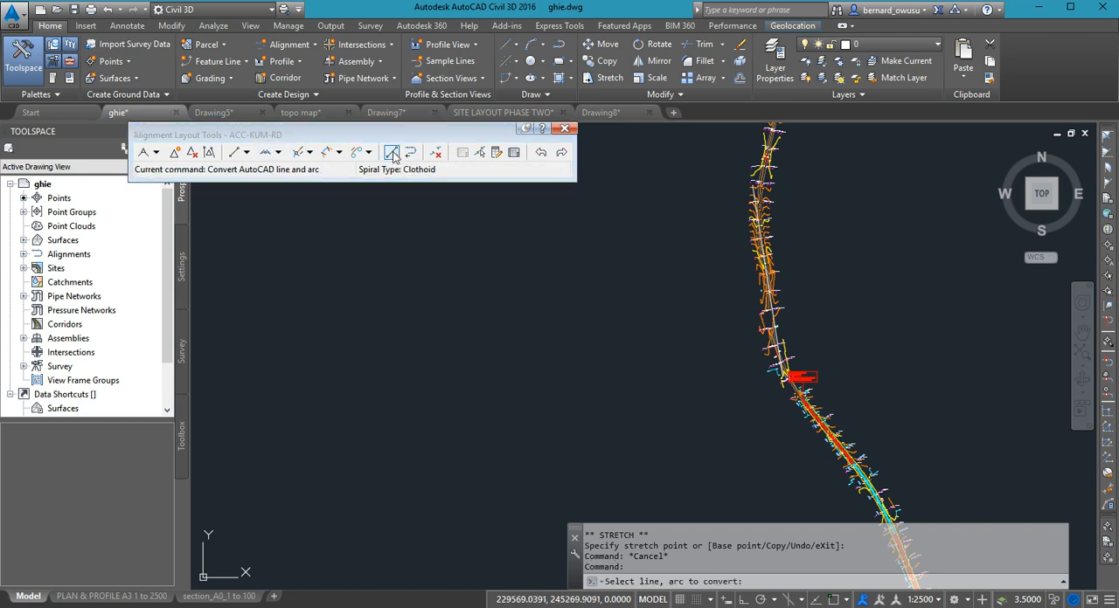
pyautogui.scroll(4, 771, 340)
pyautogui.scroll(4, 712, 289)
pyautogui.click(714, 280)
pyautogui.scroll(-5, 755, 260)
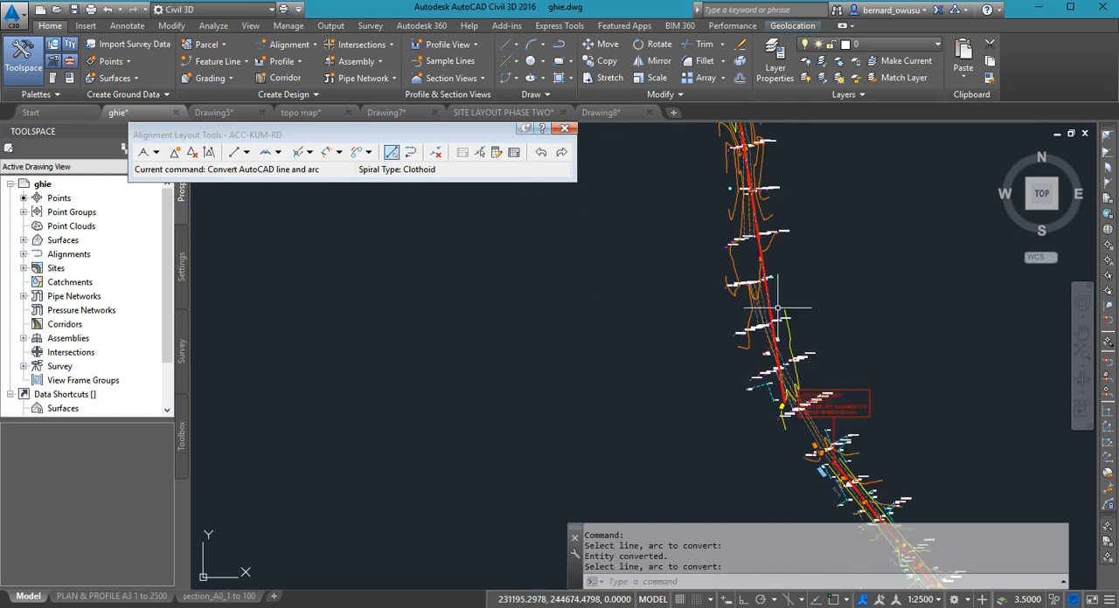
pyautogui.moveTo(839, 242); pyautogui.dragTo(814, 341, button='middle')
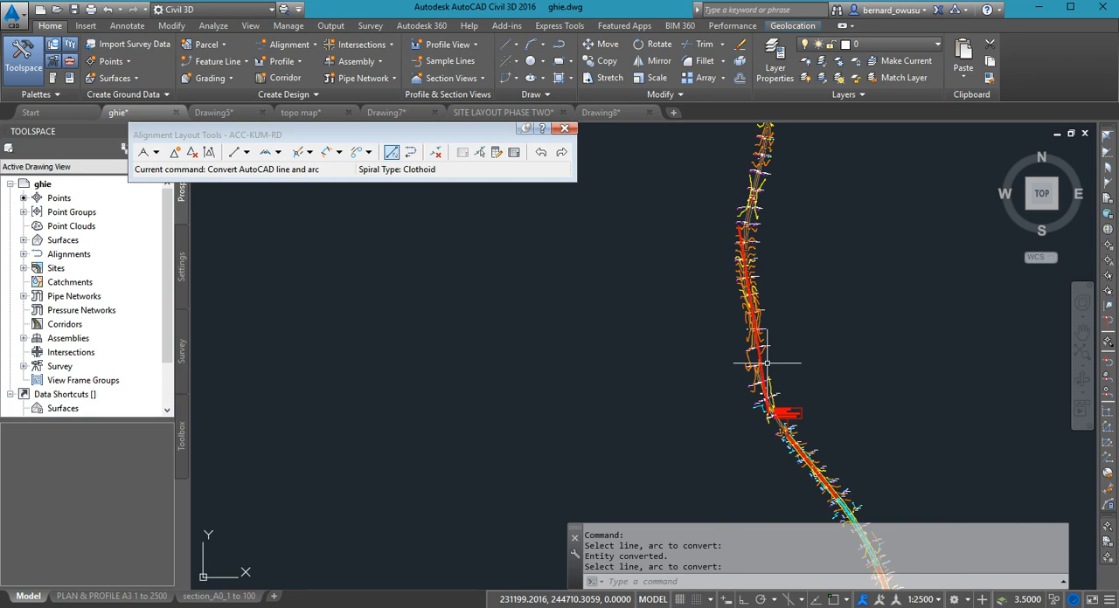
# - Erase the object overlapping the converted tangent near the 342 contour label and inspect the gap to the existing alignment
pyautogui.scroll(8, 766, 362)
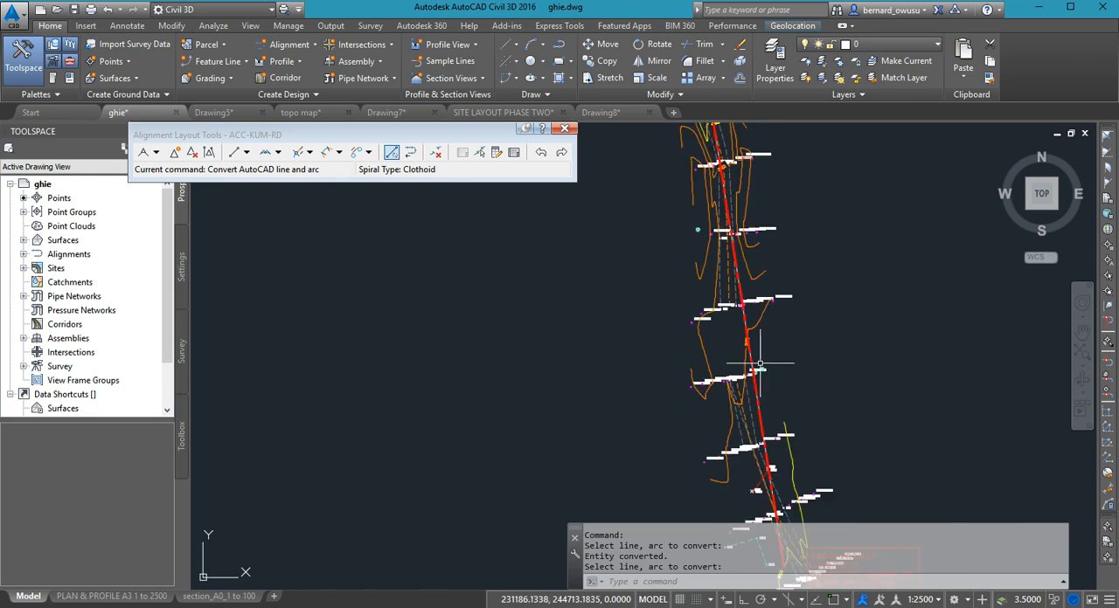
pyautogui.click(679, 323)
pyautogui.click(685, 323)
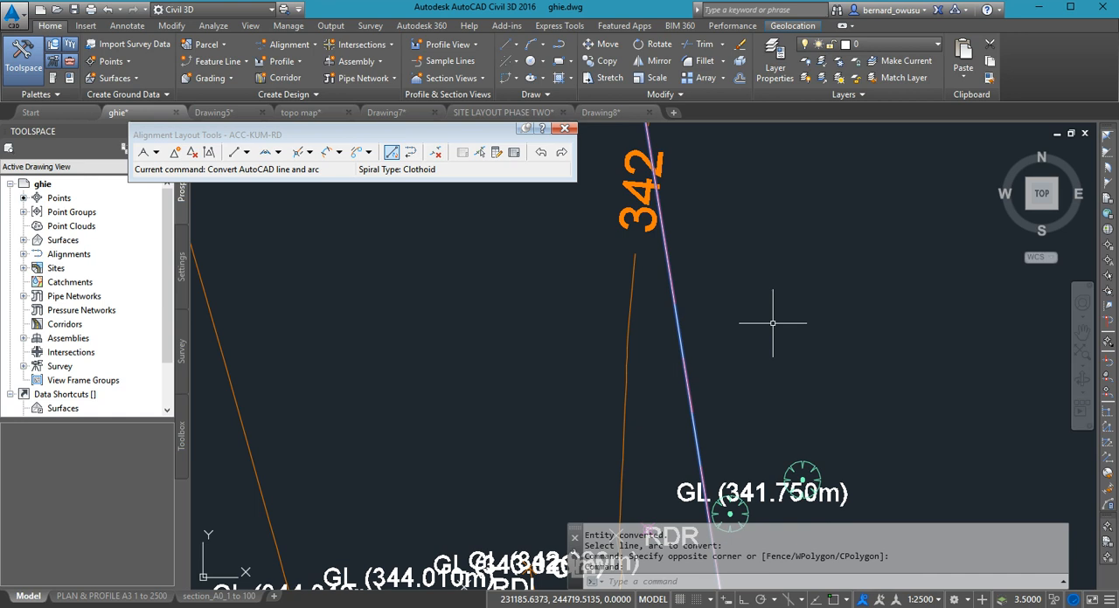
pyautogui.press('Delete')
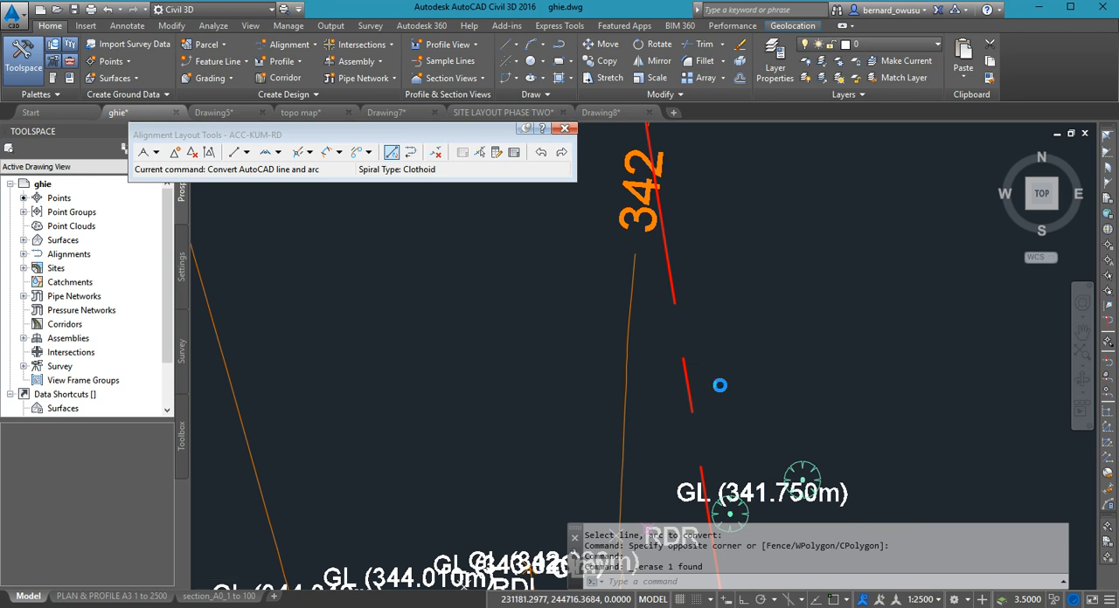
pyautogui.scroll(-4, 710, 376)
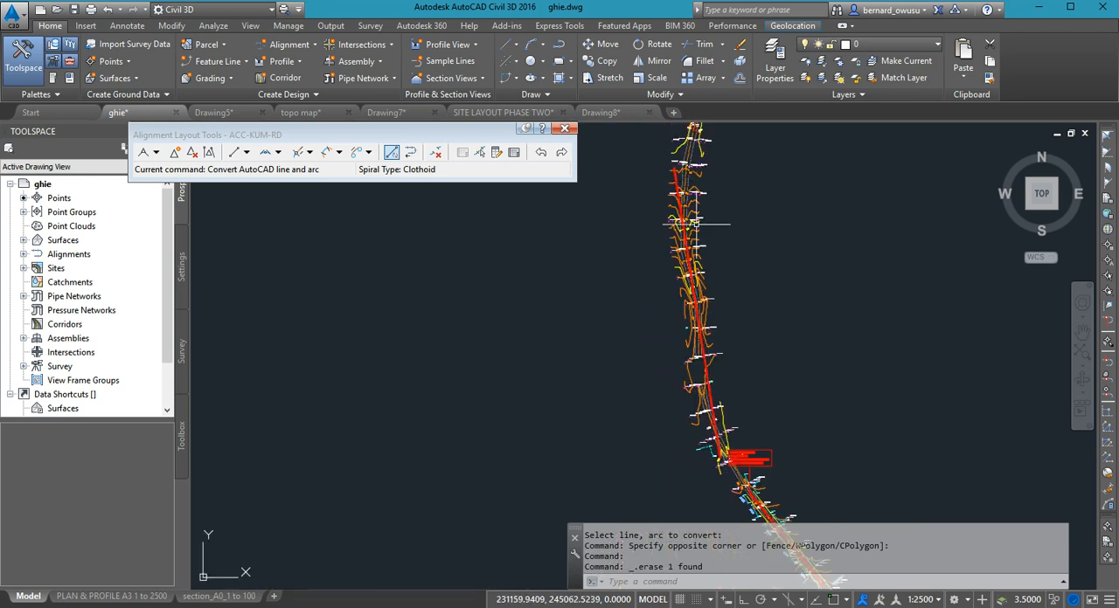
pyautogui.moveTo(730, 463); pyautogui.dragTo(661, 417, button='middle')
pyautogui.scroll(2, 662, 418)
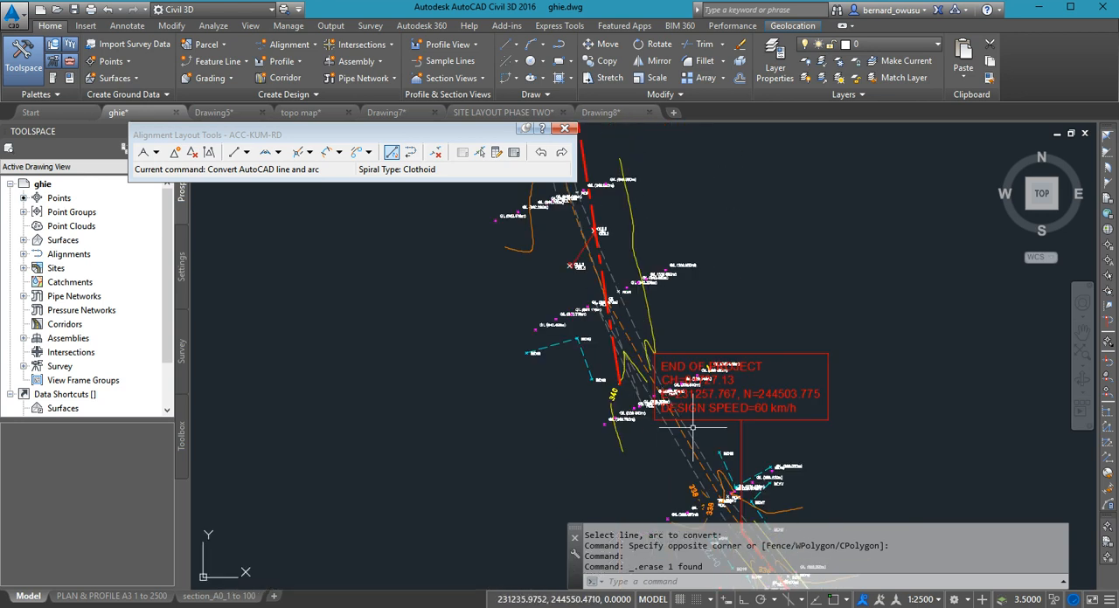
pyautogui.scroll(-1, 684, 348)
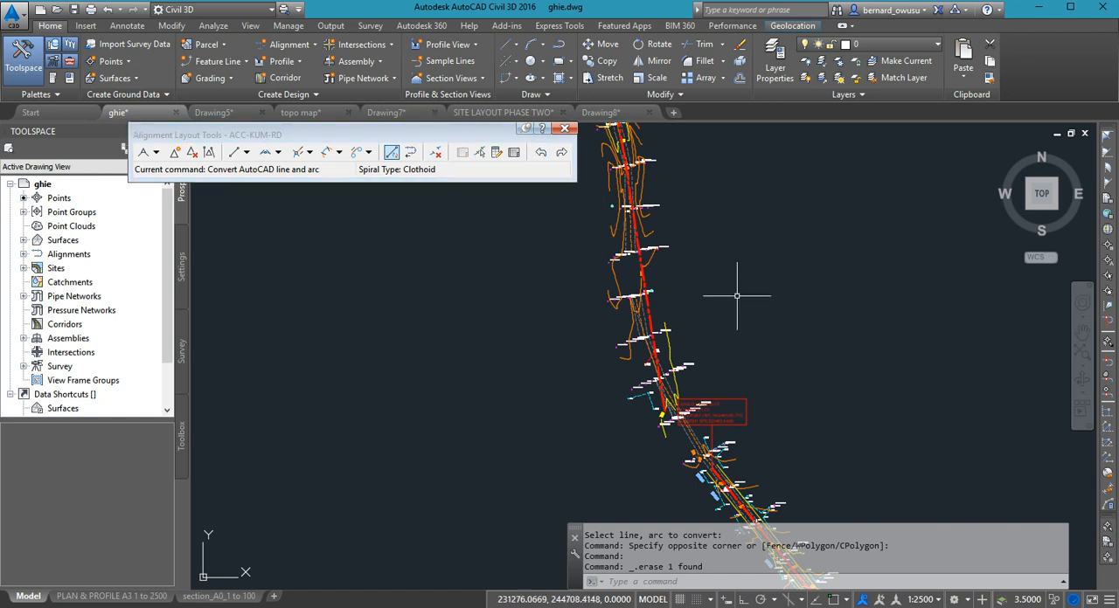
# - Undo the view changes and the last erase near the 342 contour label
pyautogui.hotkey('ctrl', 'z')
pyautogui.hotkey('ctrl', 'z')
pyautogui.hotkey('ctrl', 'z')
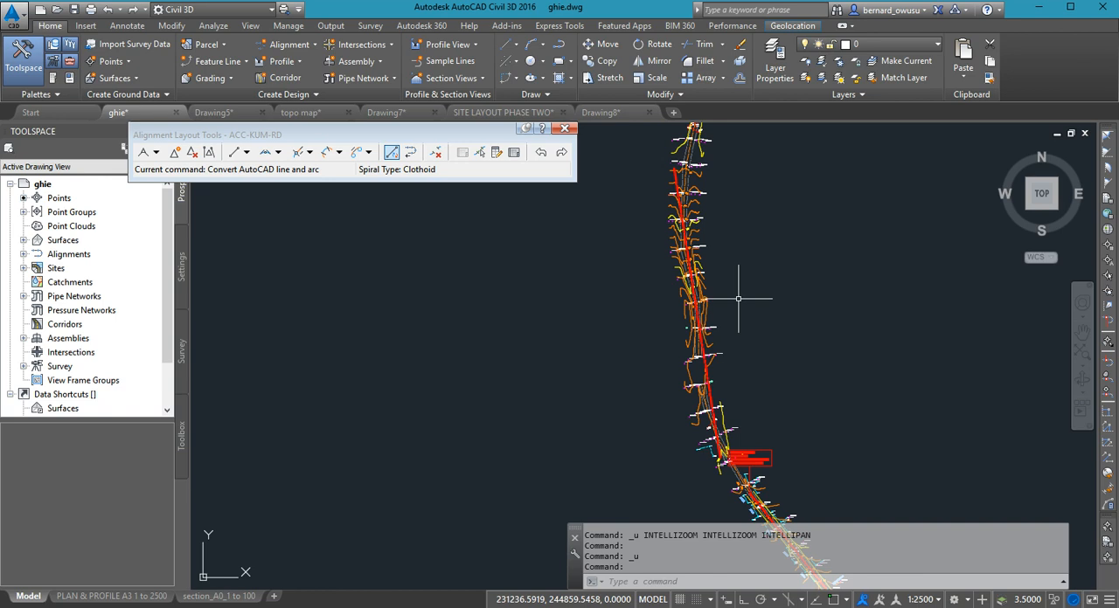
pyautogui.hotkey('ctrl', 'z')
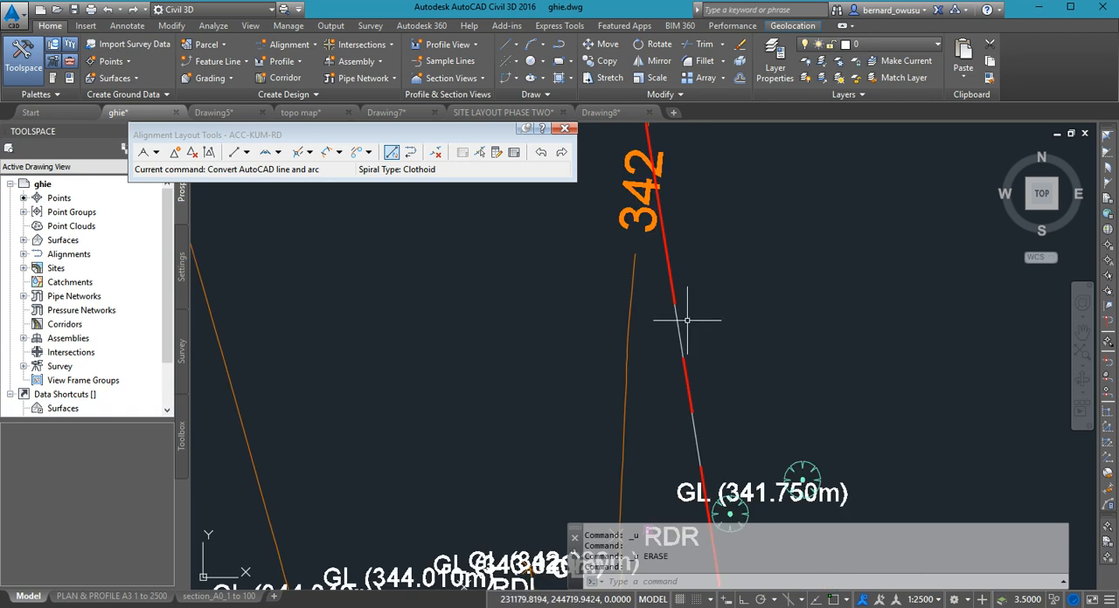
# - Erase the leftover drawn line overlapping the converted tangent near the 342 contour label
pyautogui.scroll(-3, 841, 378)
pyautogui.scroll(4, 843, 381)
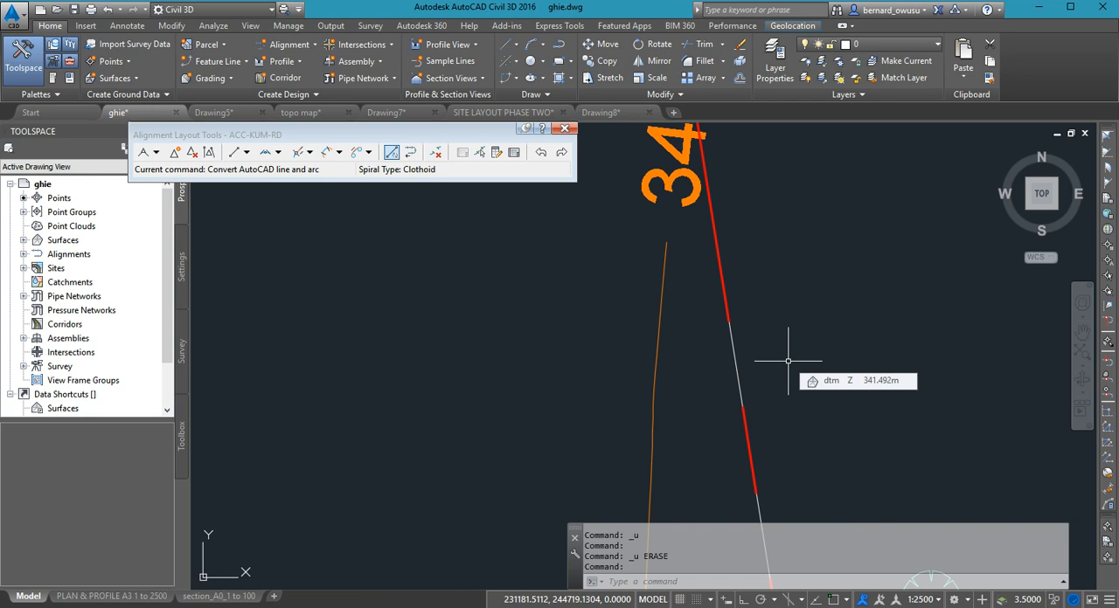
pyautogui.click(734, 356)
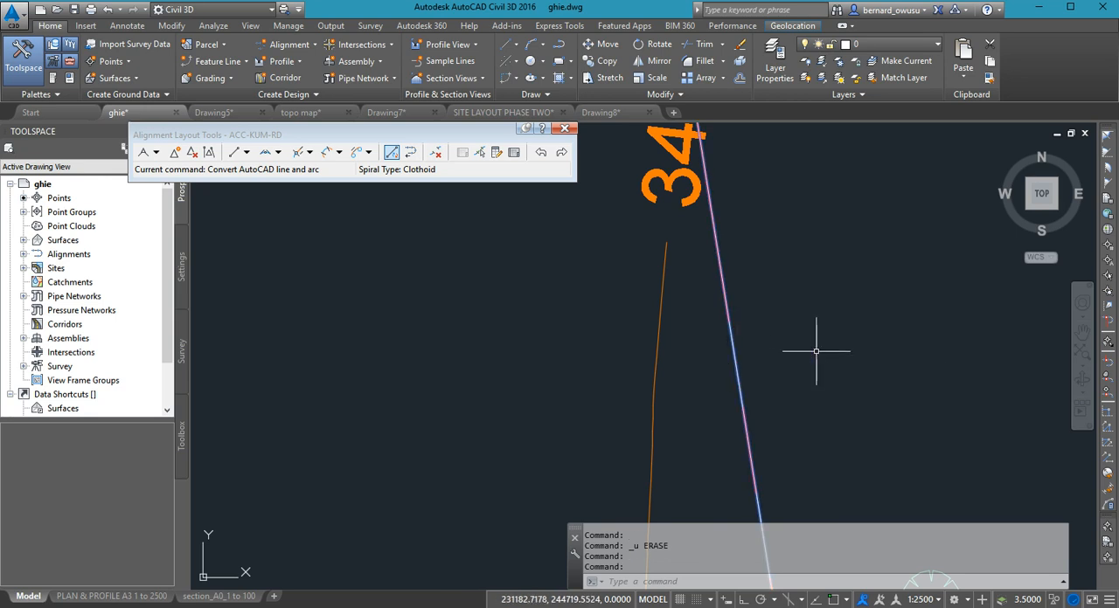
pyautogui.press('Delete')
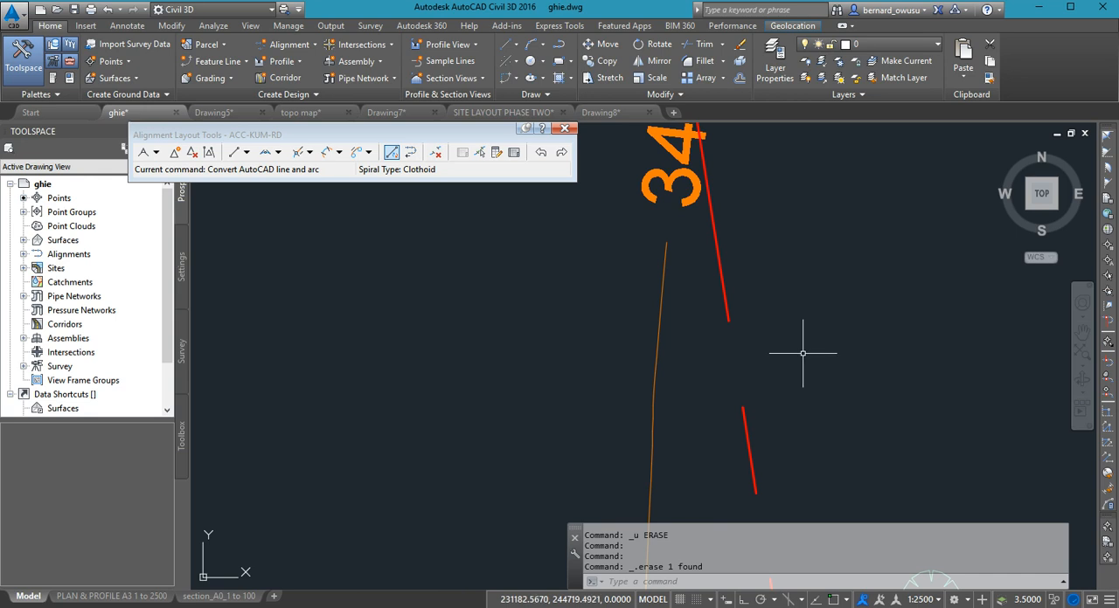
pyautogui.click(399, 153)
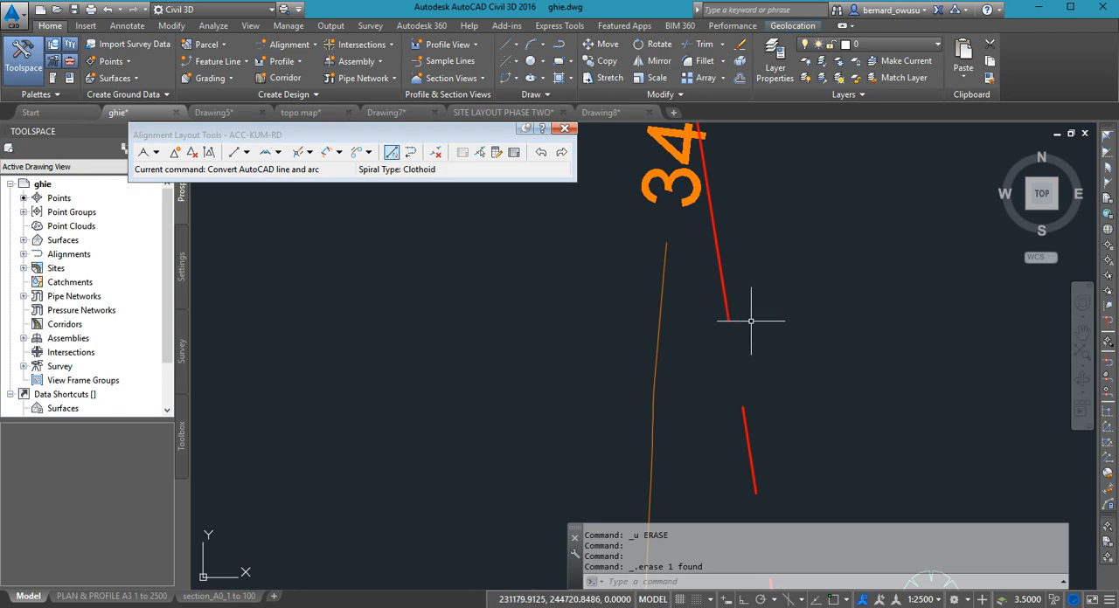
# - Examine the gap between the new northern tangent and the existing alignment's end around the END OF PROJECT label
pyautogui.scroll(-3, 744, 314)
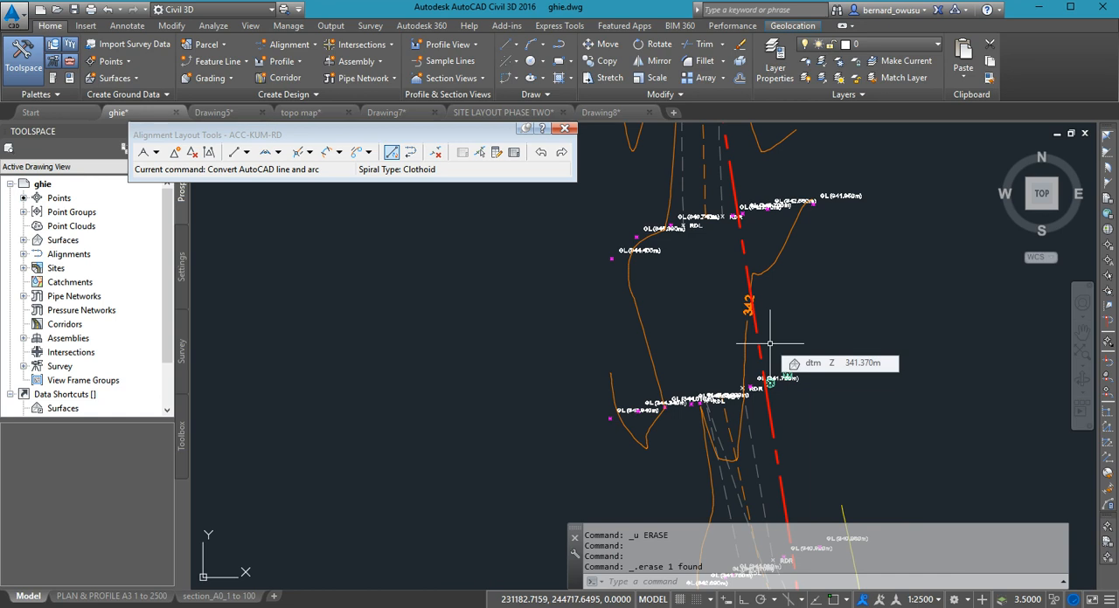
pyautogui.scroll(-4, 683, 299)
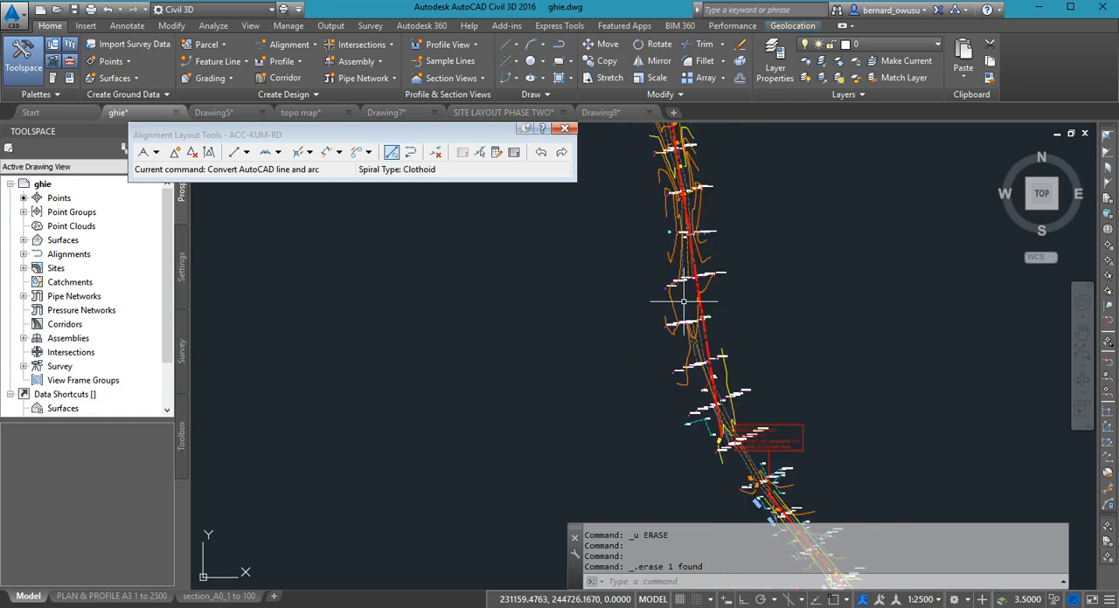
pyautogui.scroll(-1, 683, 304)
pyautogui.moveTo(673, 312)
pyautogui.mouseDown(button='middle')
pyautogui.moveTo(758, 350)
pyautogui.moveTo(804, 387)
pyautogui.mouseUp(button='middle')
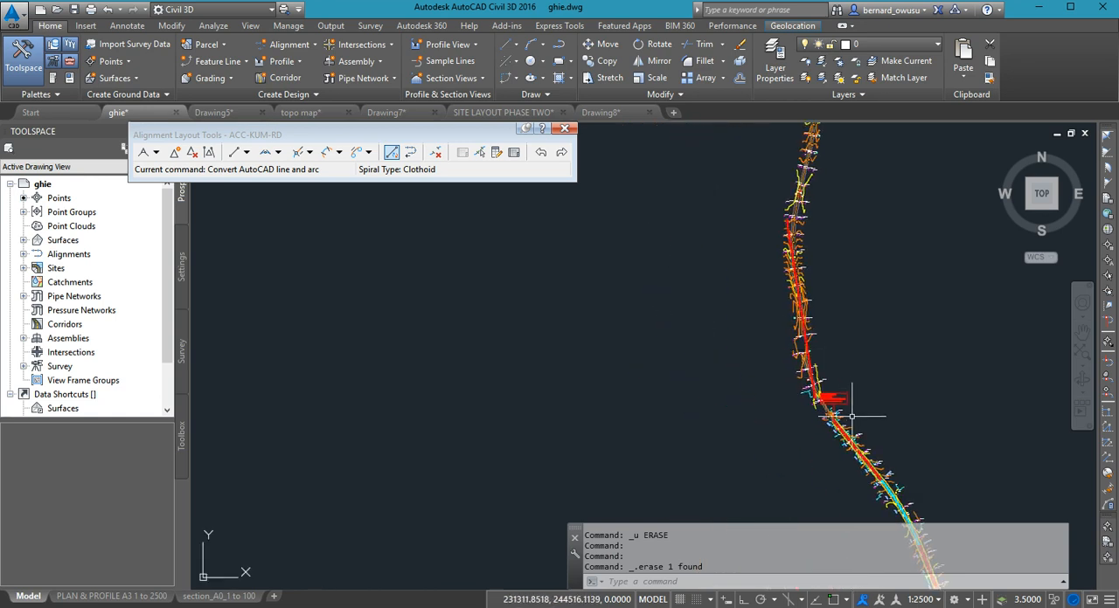
pyautogui.scroll(4, 849, 398)
pyautogui.scroll(-4, 726, 405)
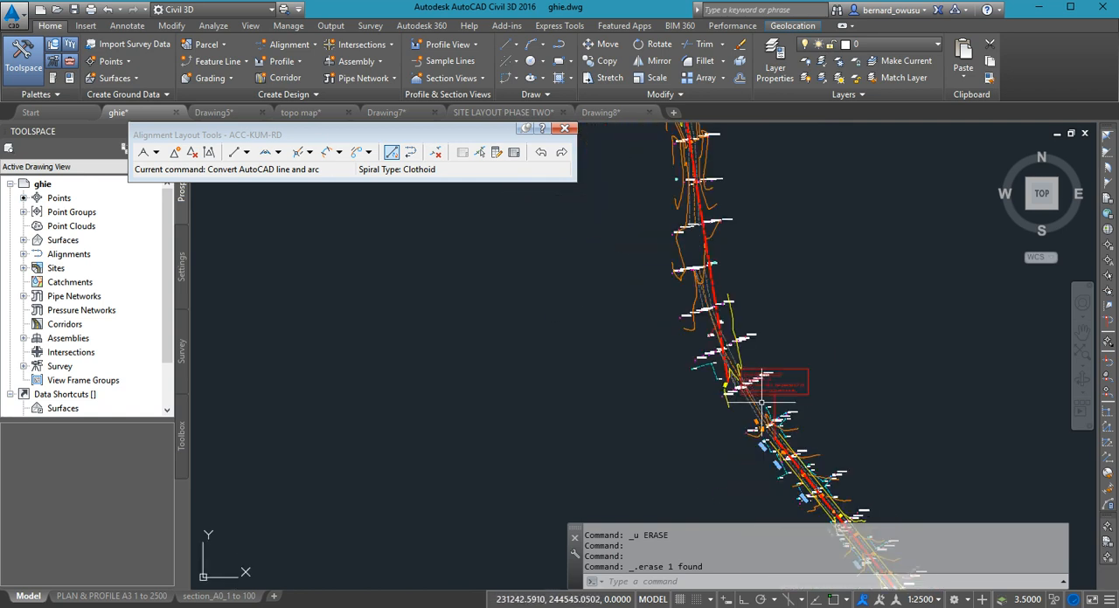
pyautogui.scroll(1, 762, 371)
pyautogui.scroll(2, 736, 367)
pyautogui.scroll(4, 736, 367)
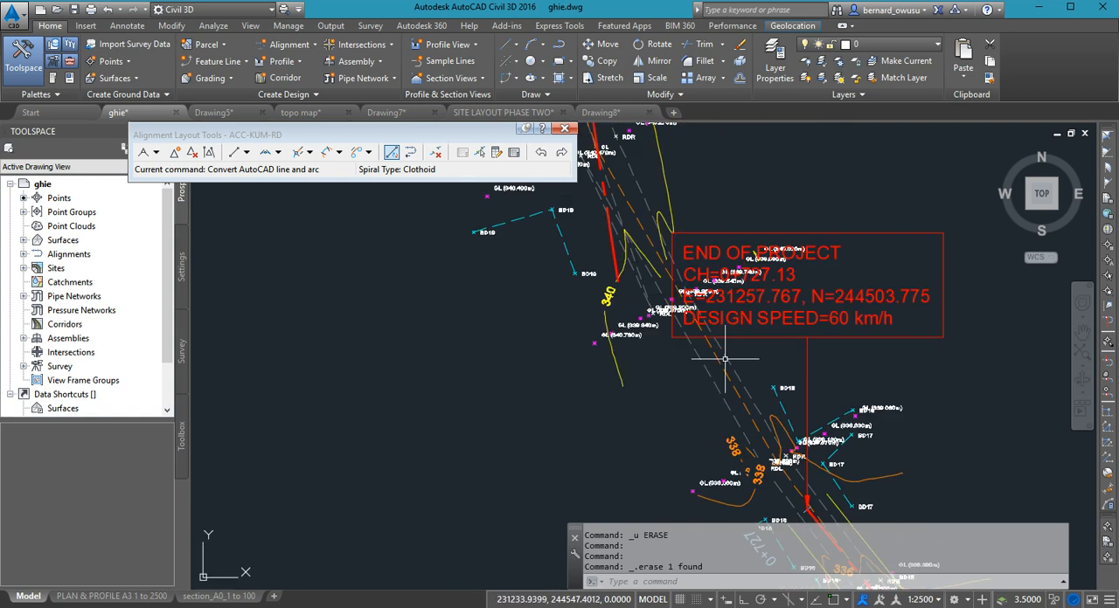
pyautogui.scroll(-4, 712, 345)
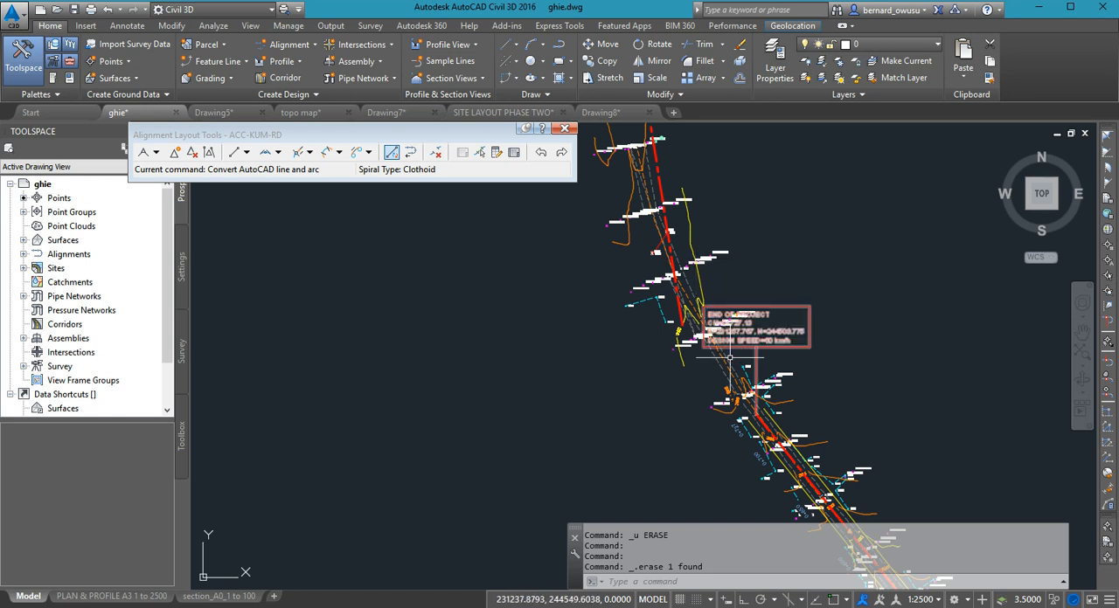
pyautogui.scroll(1, 732, 360)
pyautogui.moveTo(732, 360); pyautogui.dragTo(827, 388, button='middle')
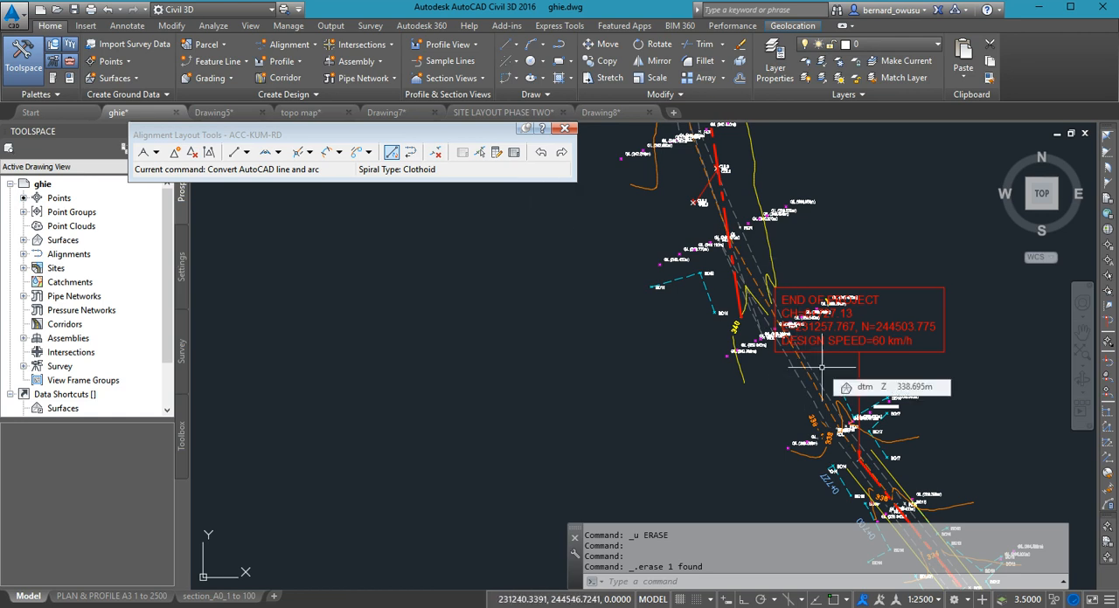
# - Join the tangent ending at END OF PROJECT to the new northern tangent with a 300 m radius free curve fillet, using the less-than-180 solution
pyautogui.click(278, 153)
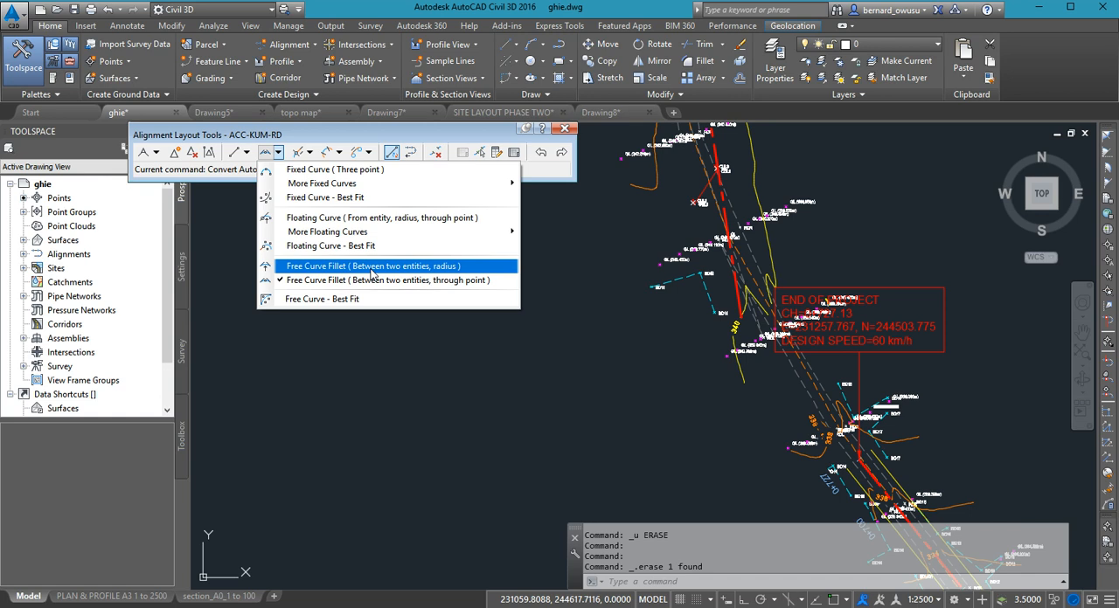
pyautogui.click(371, 267)
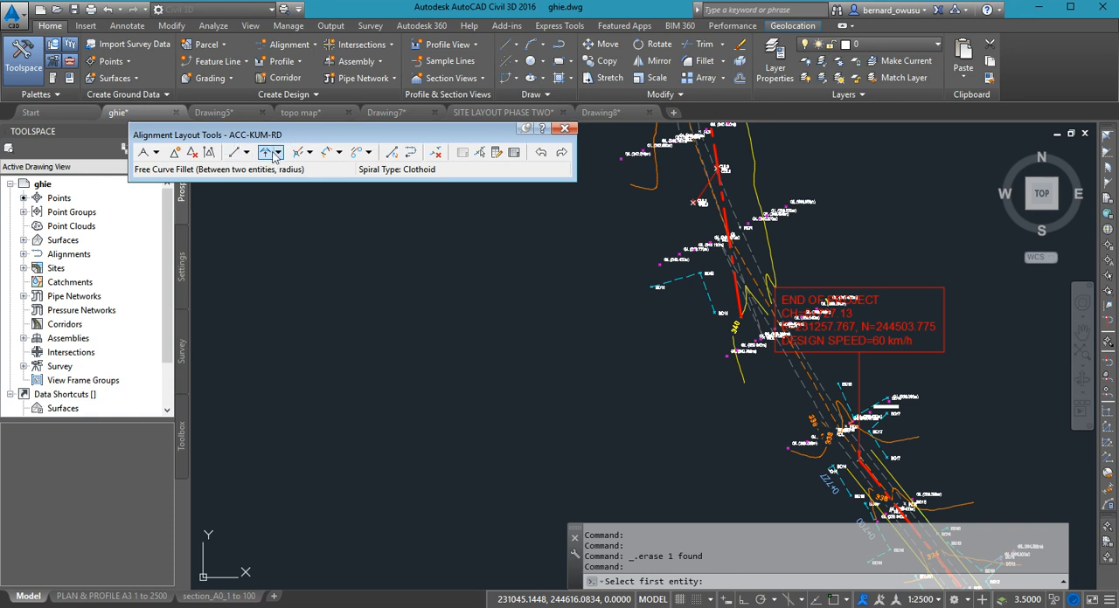
pyautogui.click(279, 153)
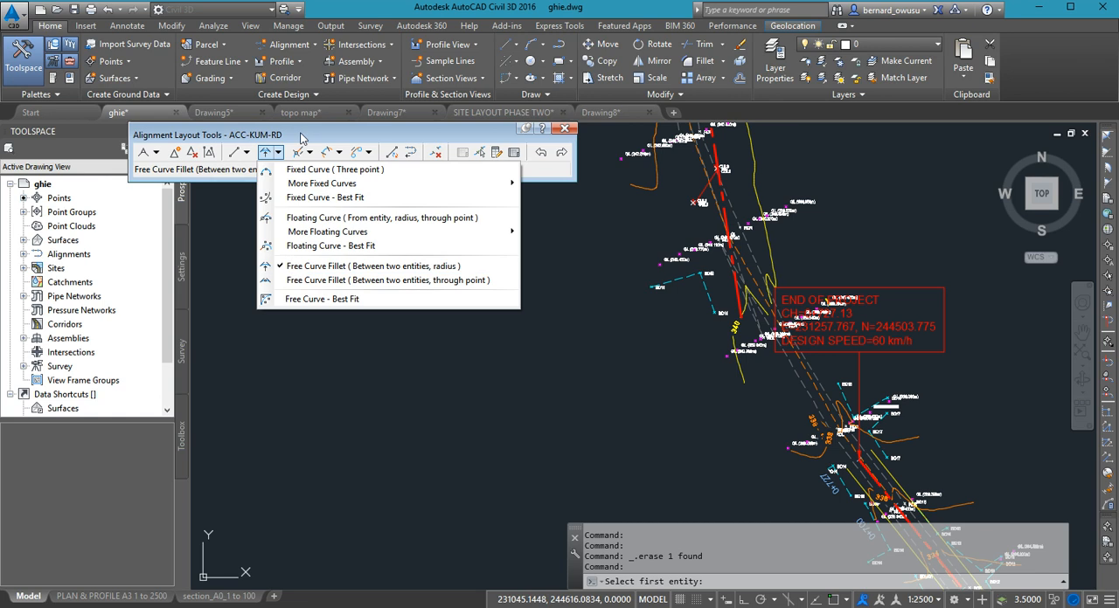
pyautogui.click(303, 272)
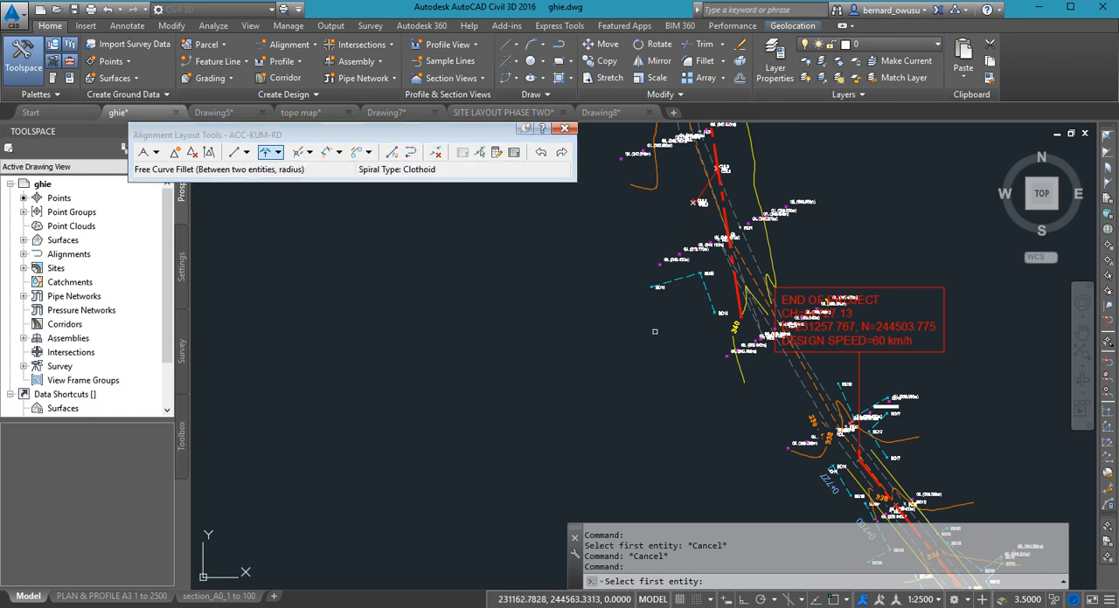
pyautogui.scroll(-5, 699, 364)
pyautogui.scroll(3, 699, 364)
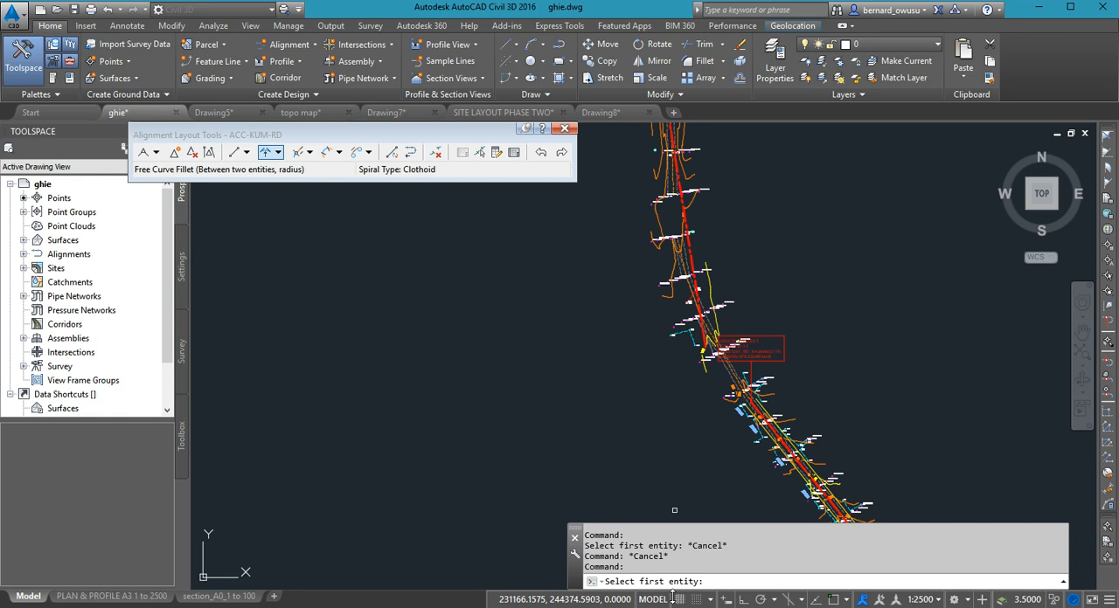
pyautogui.scroll(4, 819, 424)
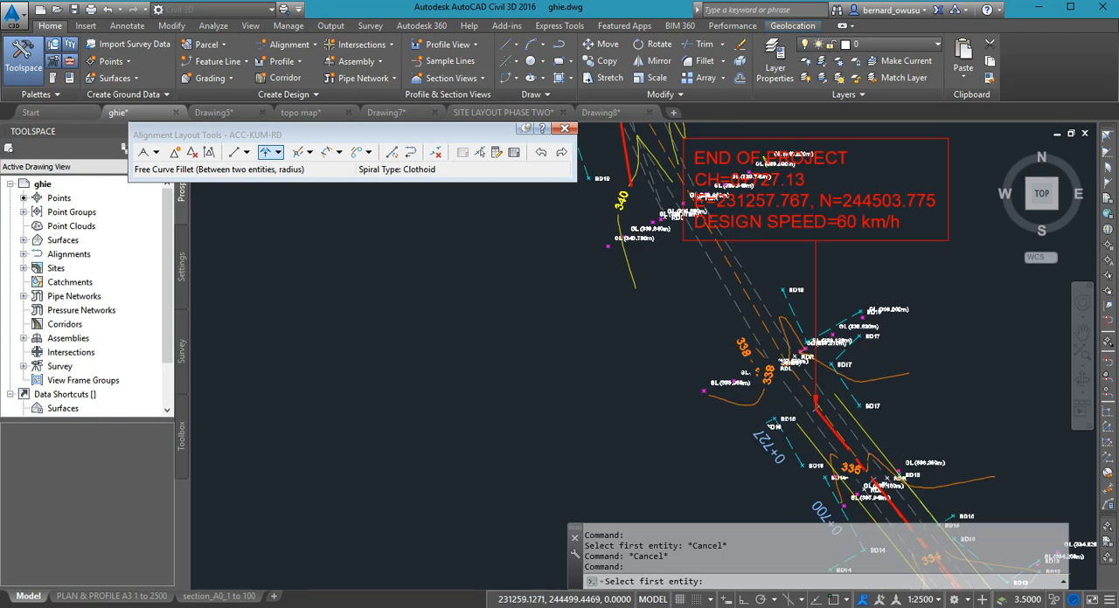
pyautogui.scroll(2, 819, 424)
pyautogui.click(816, 401)
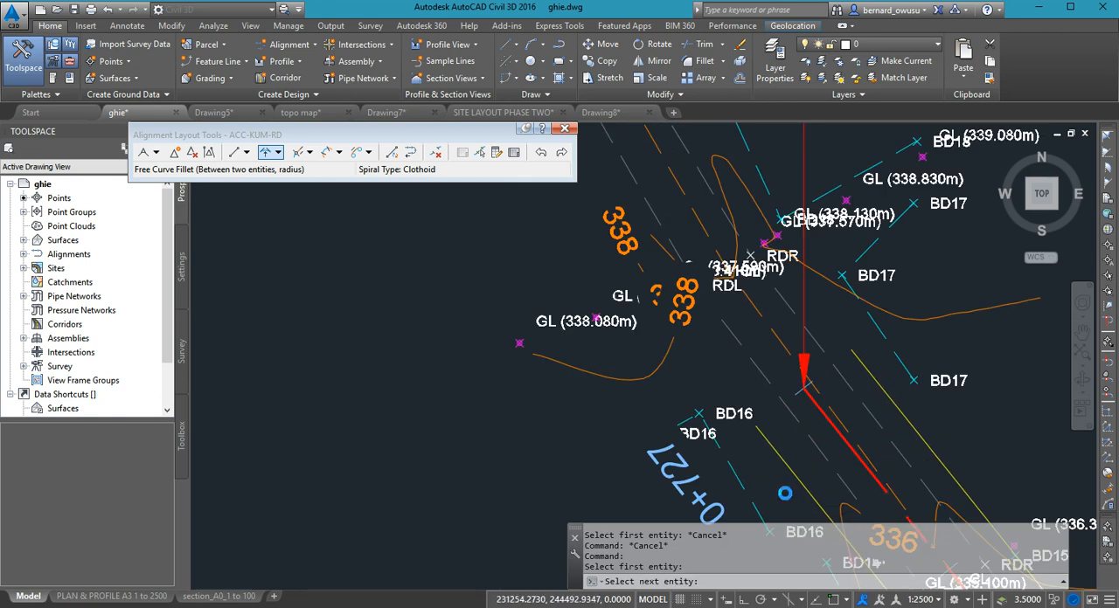
pyautogui.scroll(-5, 787, 411)
pyautogui.scroll(4, 686, 432)
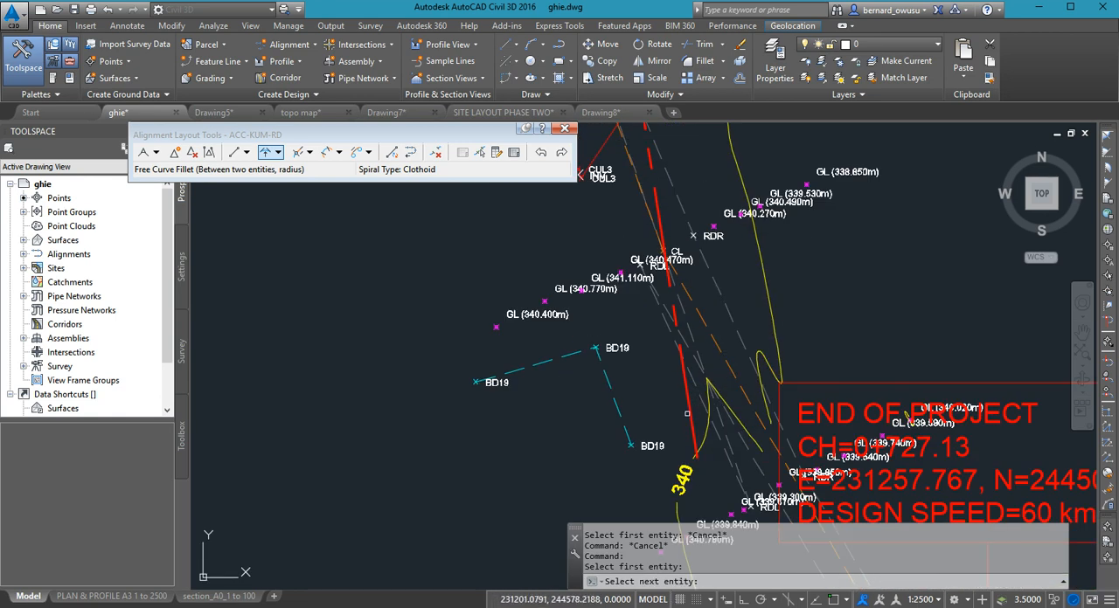
pyautogui.click(690, 410)
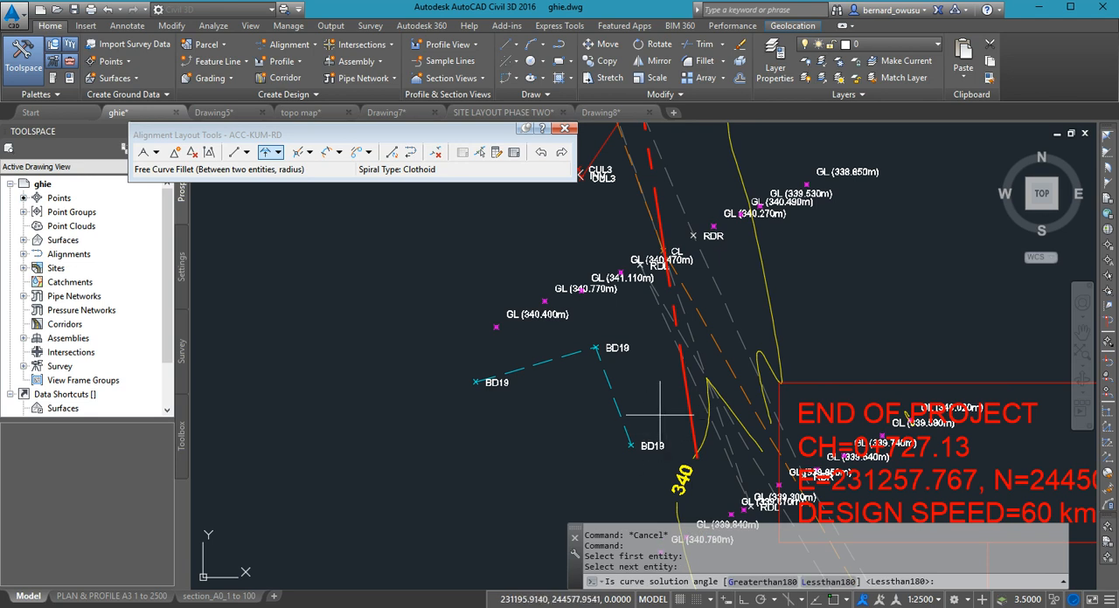
pyautogui.press('Return')
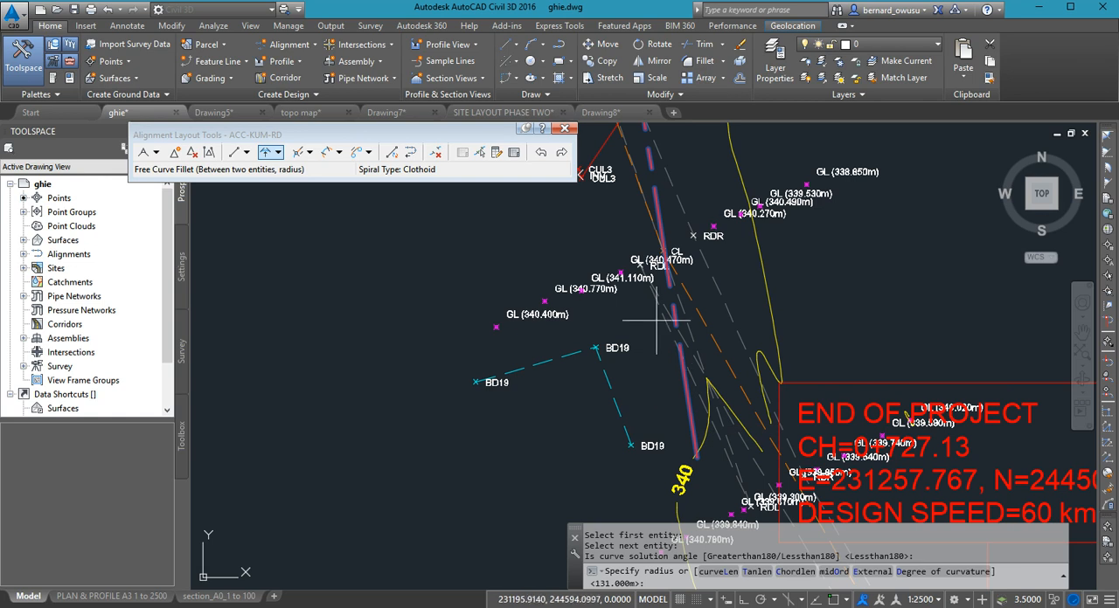
pyautogui.scroll(-4, 655, 323)
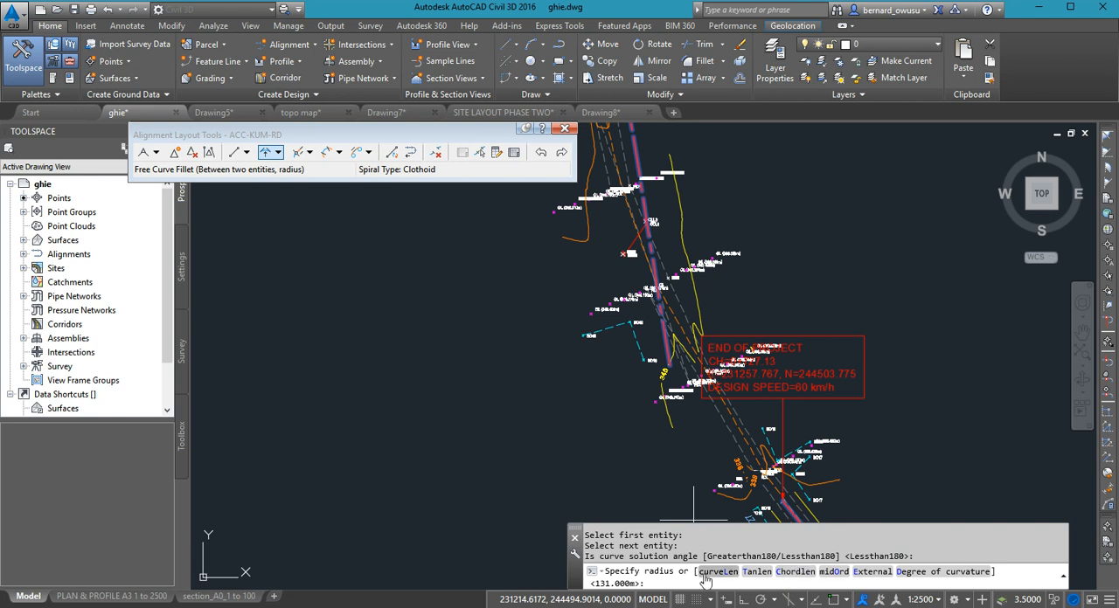
pyautogui.moveTo(679, 374); pyautogui.dragTo(659, 294, button='middle')
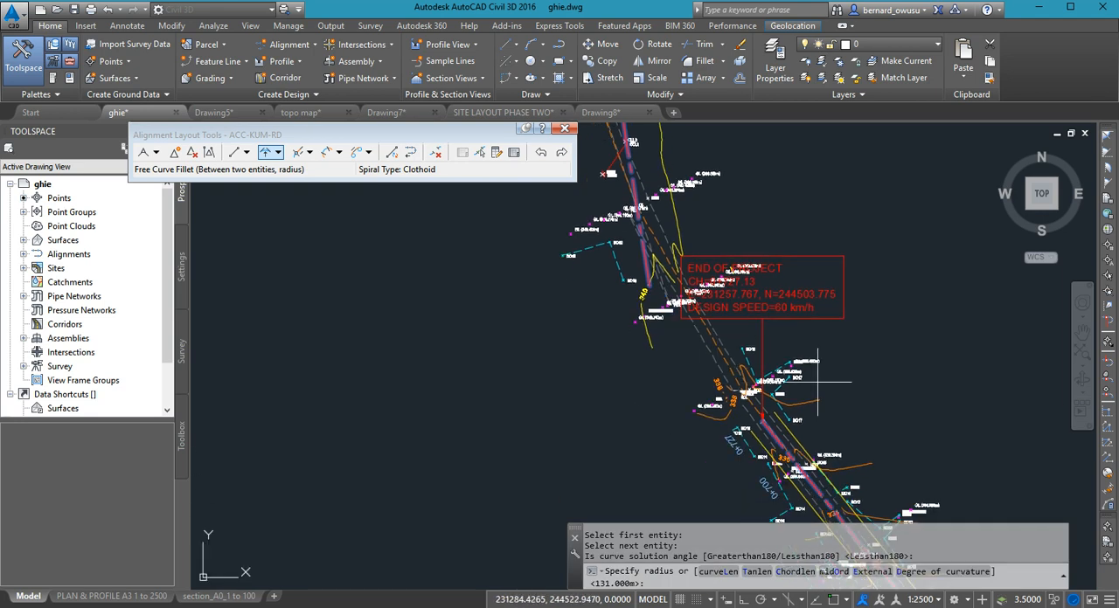
pyautogui.write('300')
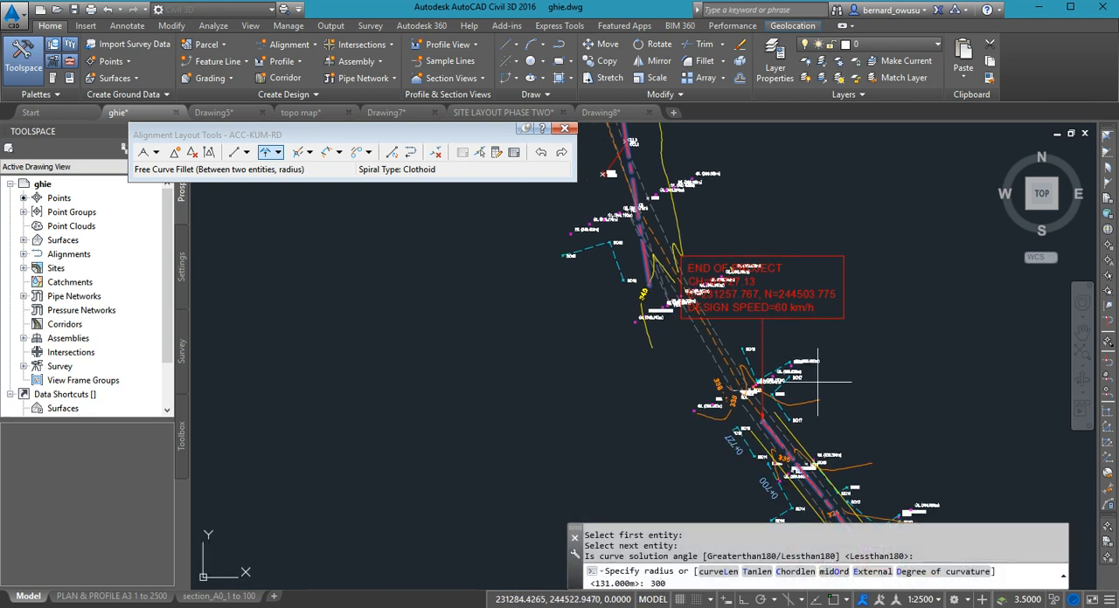
pyautogui.press('Return')
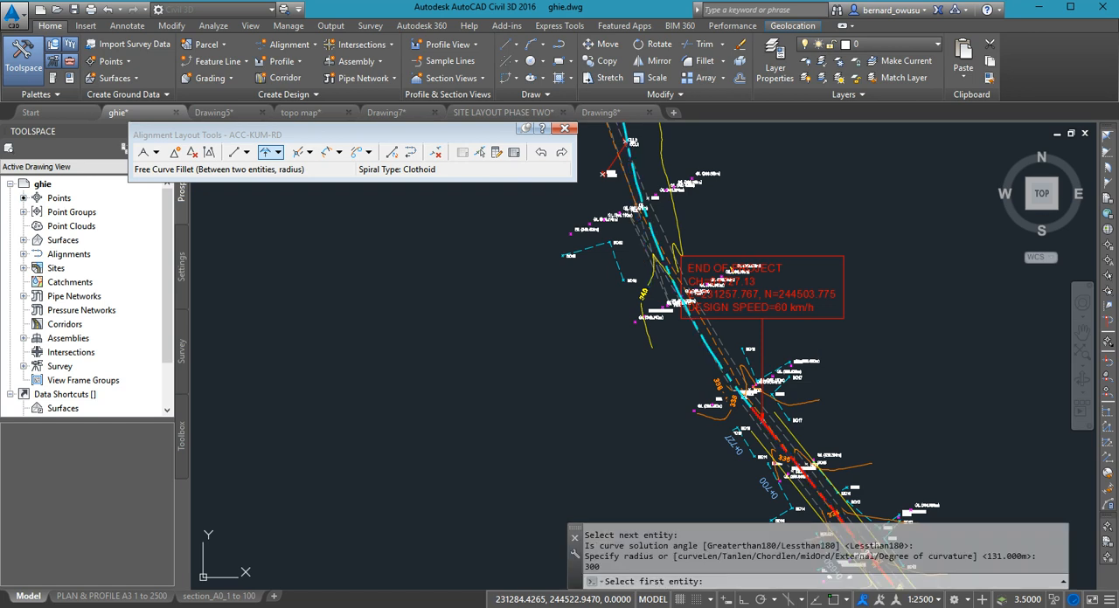
# - Check how the new curve follows the surveyed road between both tangents, and end the curve fillet command
pyautogui.scroll(4, 740, 355)
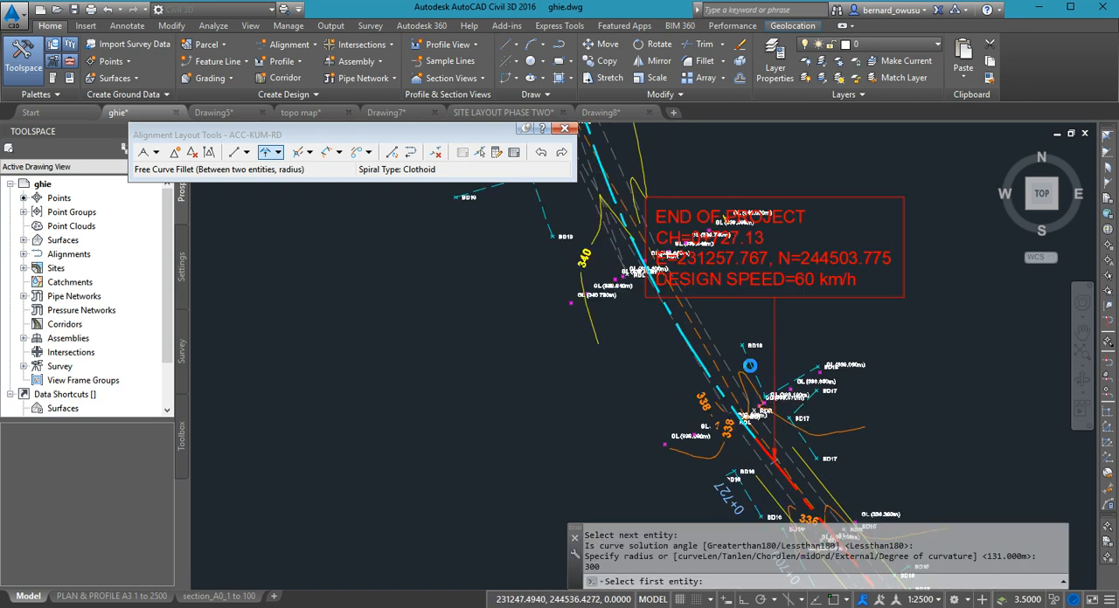
pyautogui.scroll(-3, 726, 359)
pyautogui.moveTo(726, 358); pyautogui.dragTo(784, 496, button='middle')
pyautogui.scroll(-4, 742, 456)
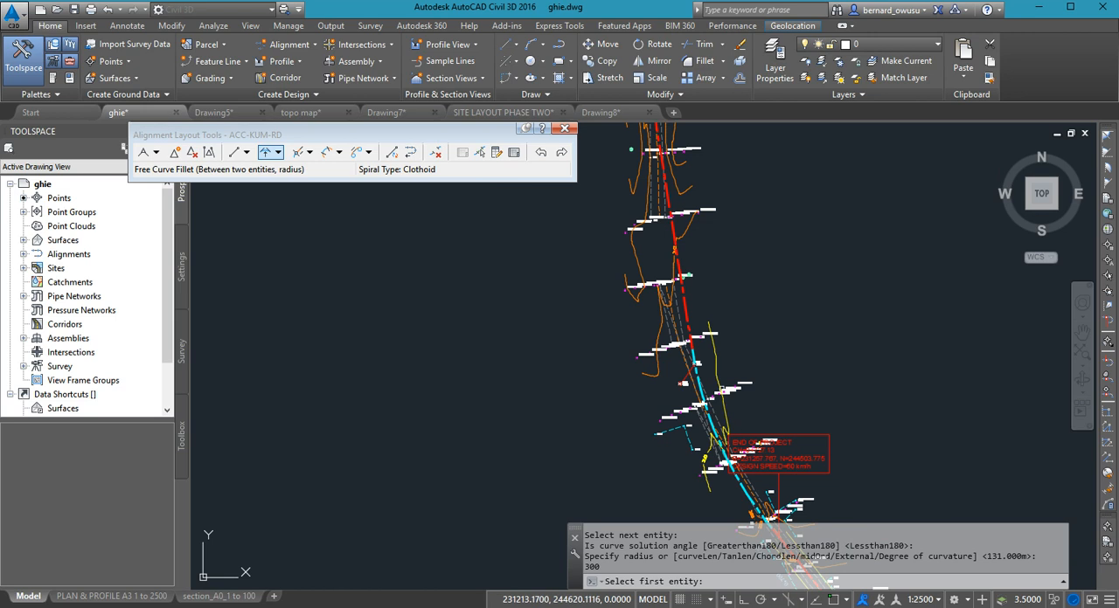
pyautogui.scroll(-2, 736, 426)
pyautogui.moveTo(736, 427); pyautogui.dragTo(746, 385, button='middle')
pyautogui.scroll(8, 753, 413)
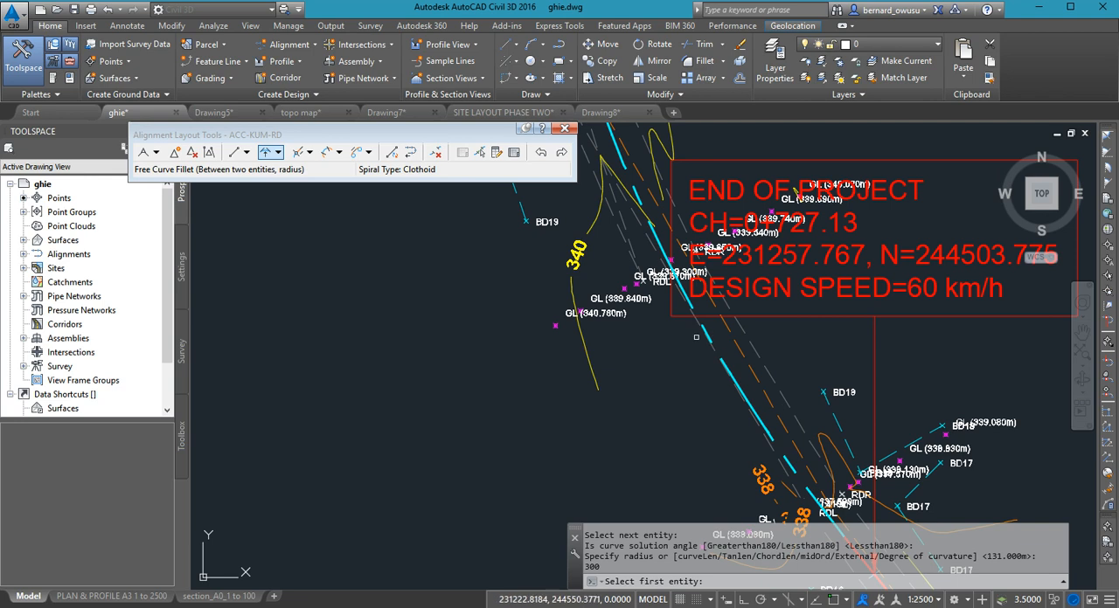
pyautogui.scroll(-4, 756, 446)
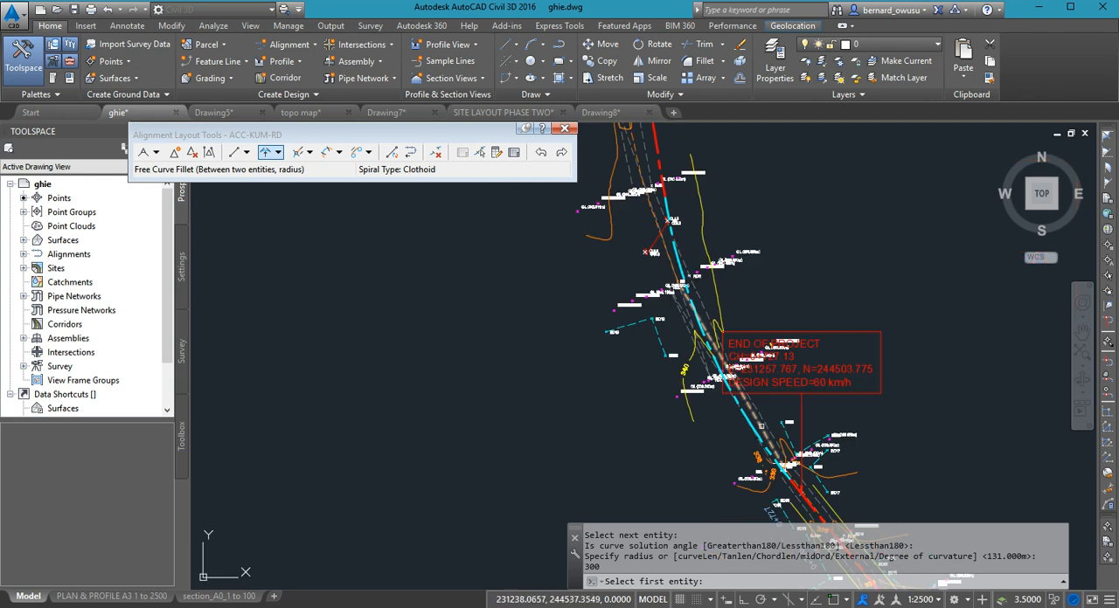
pyautogui.moveTo(759, 423); pyautogui.dragTo(770, 383, button='middle')
pyautogui.press('Return')
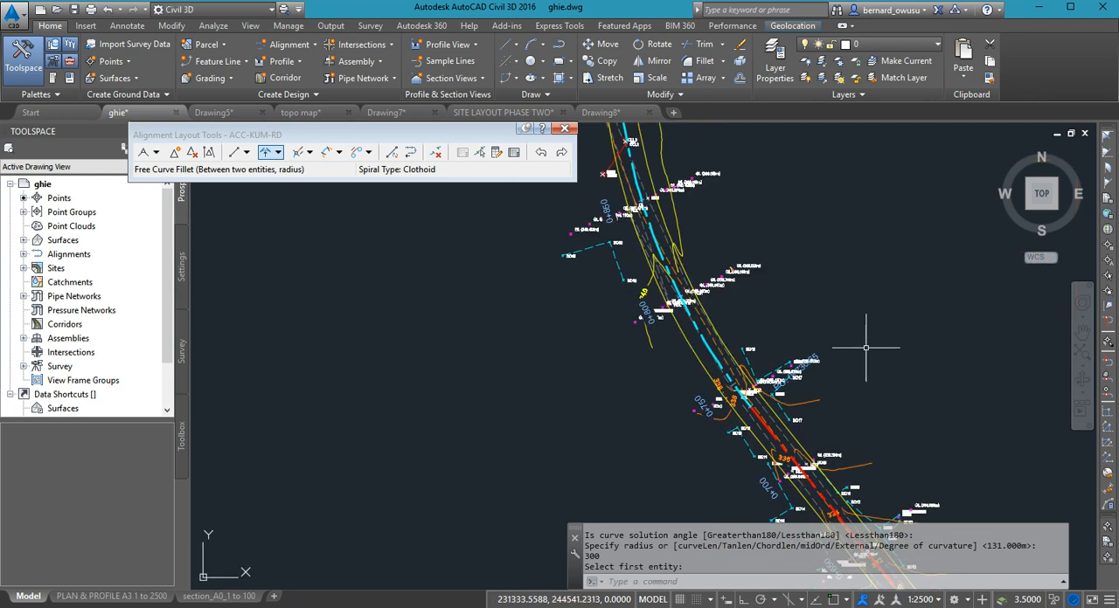
pyautogui.moveTo(693, 354); pyautogui.dragTo(745, 399, button='middle')
pyautogui.scroll(3, 730, 353)
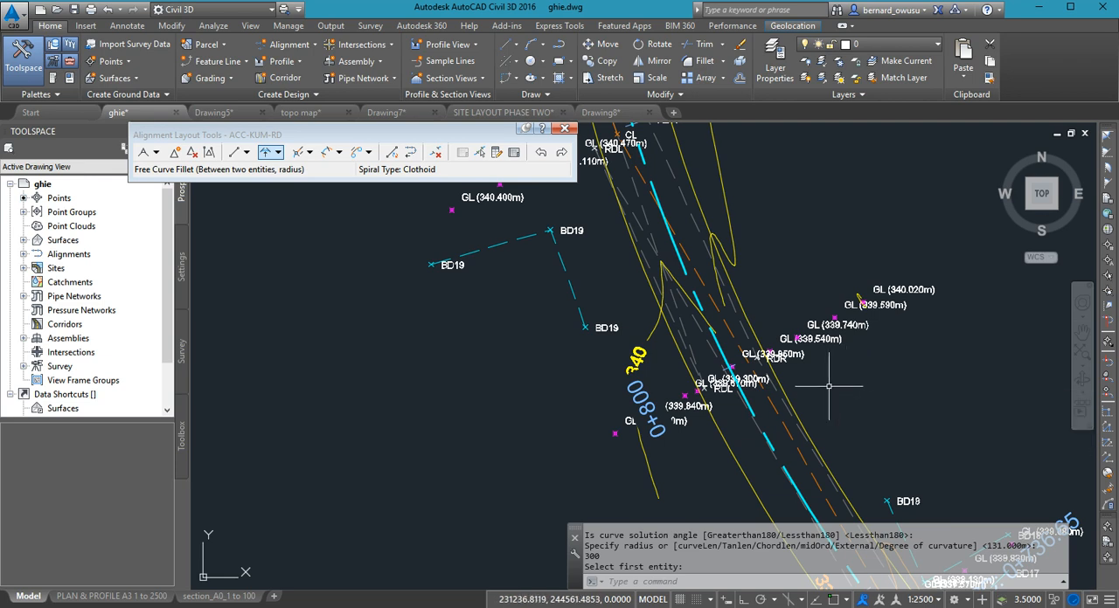
pyautogui.scroll(-3, 826, 411)
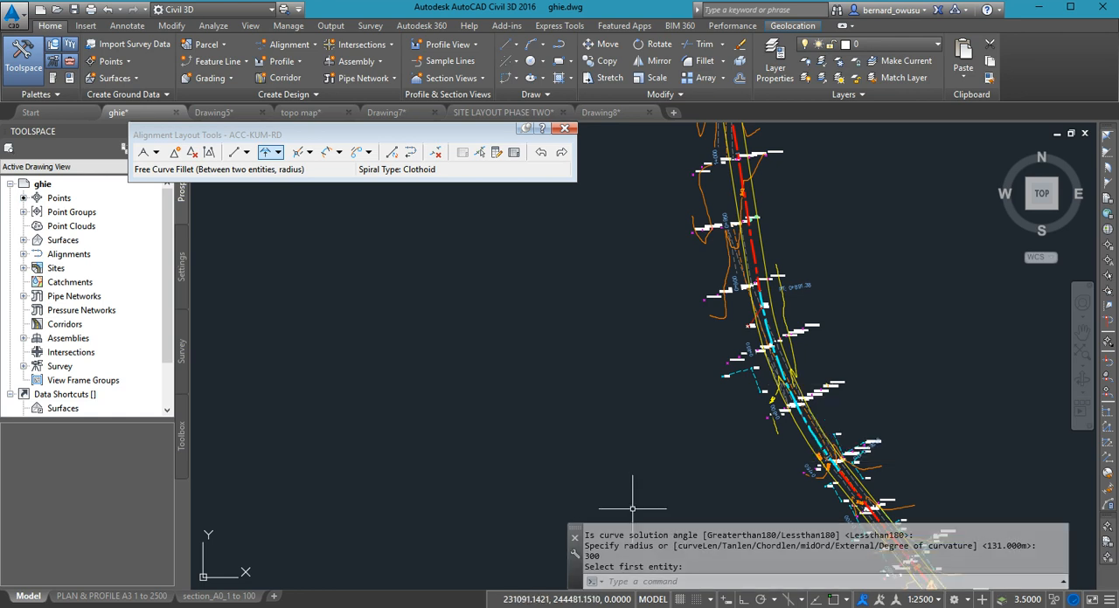
# - Switch to the GHA Road Design Guide in Adobe Acrobat and read Table 4.2.6 on page 33 about radii needing no transitions, fitted to width
pyautogui.moveTo(483, 607)
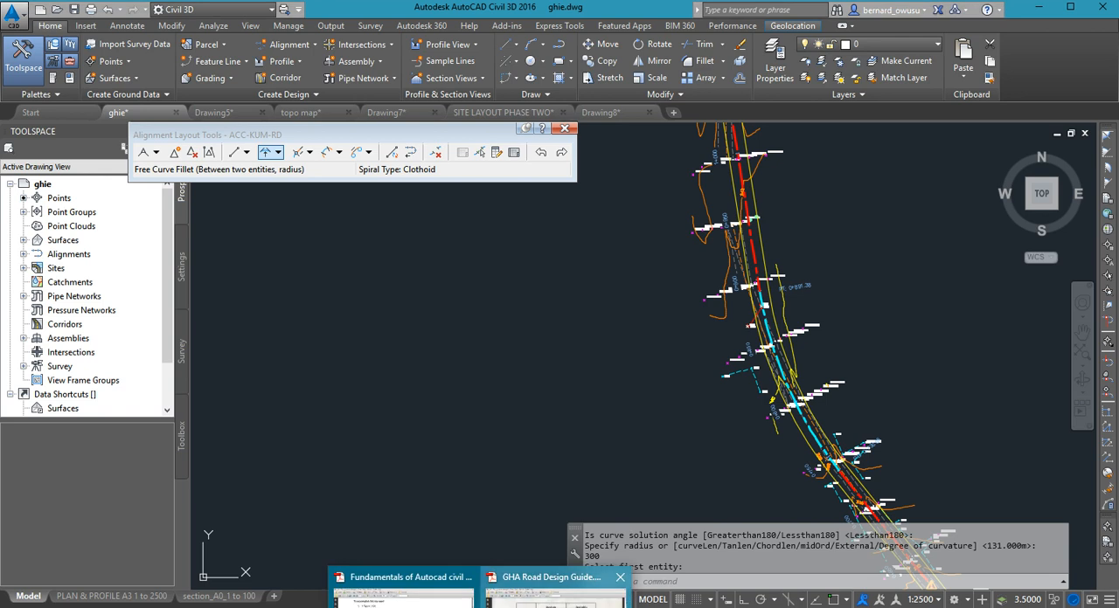
pyautogui.click(556, 596)
pyautogui.click(472, 76)
pyautogui.scroll(-6, 580, 369)
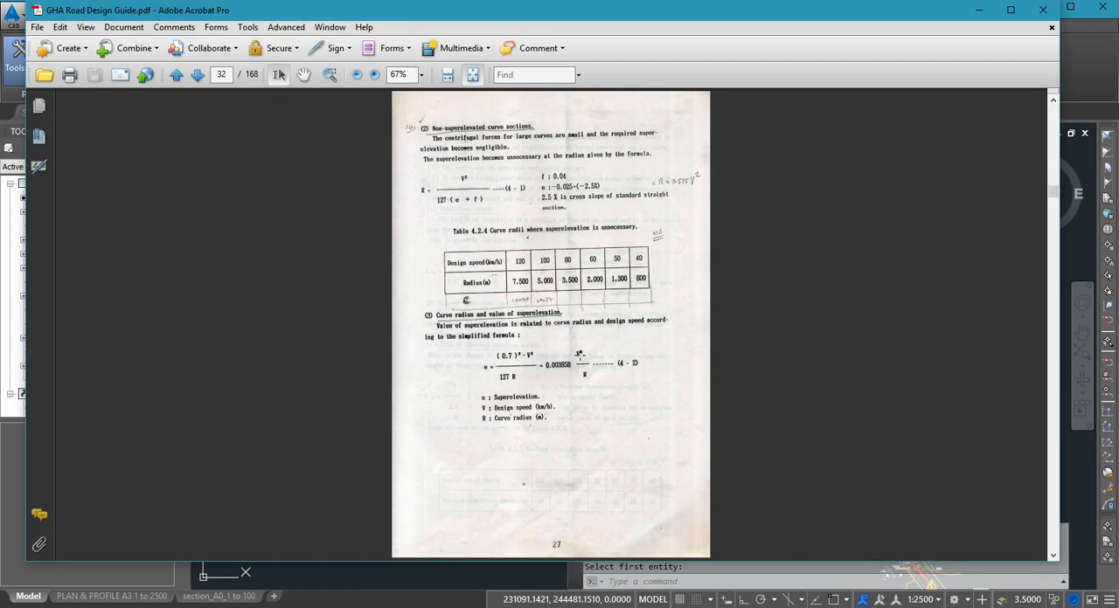
pyautogui.scroll(-1, 579, 368)
pyautogui.scroll(2, 579, 369)
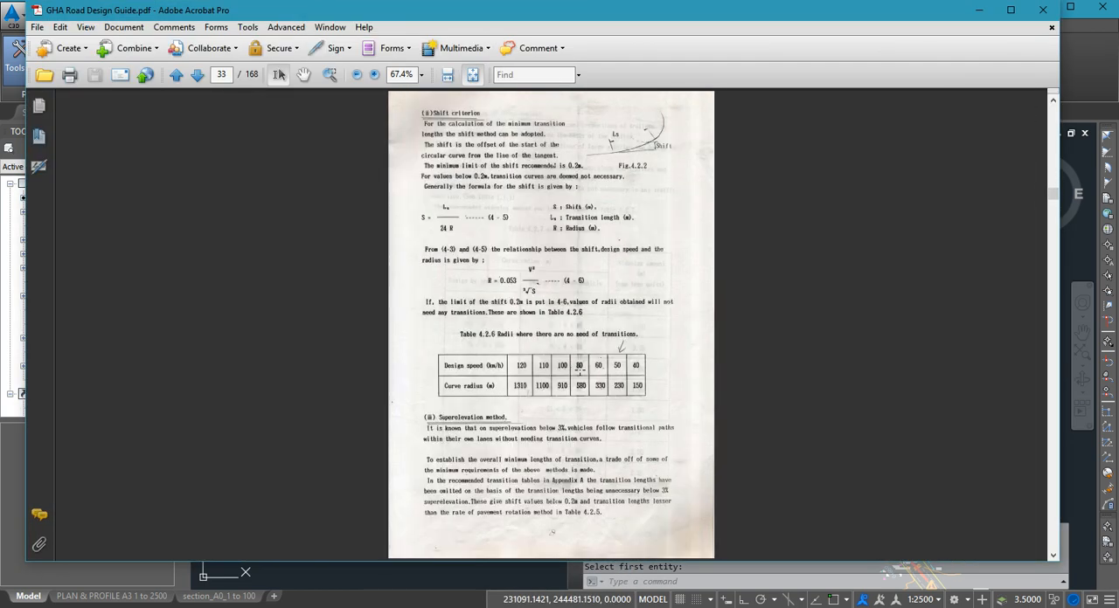
pyautogui.click(447, 74)
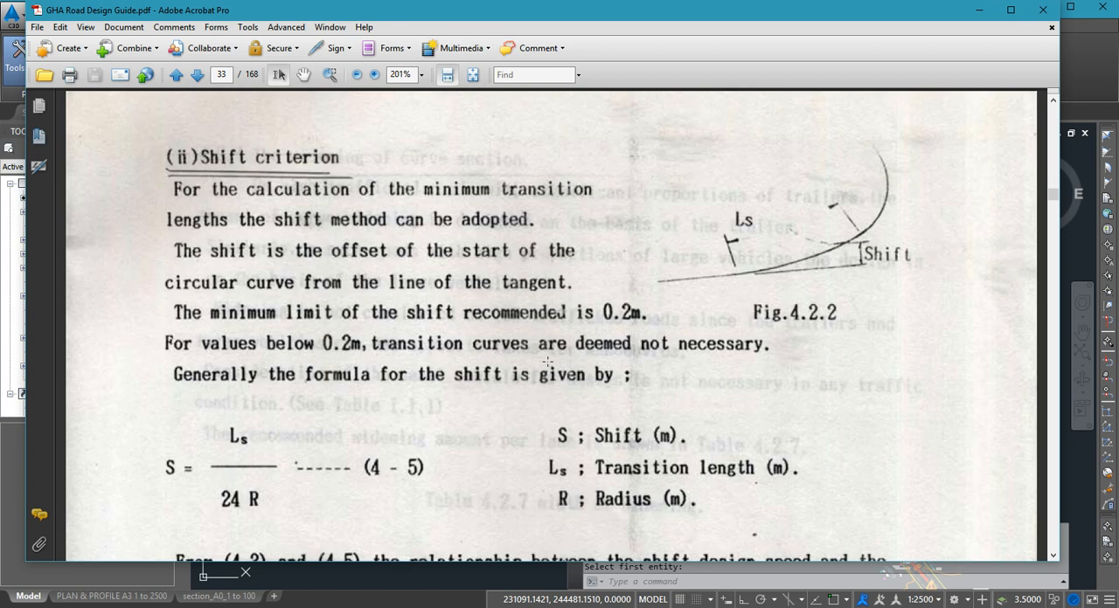
pyautogui.scroll(-5, 553, 399)
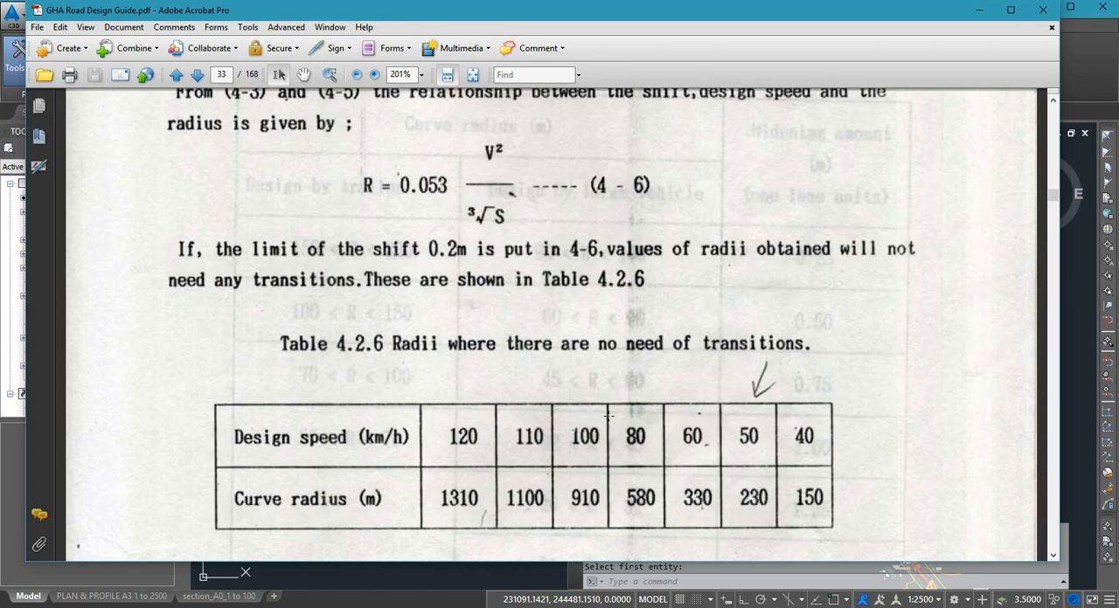
pyautogui.scroll(-1, 690, 413)
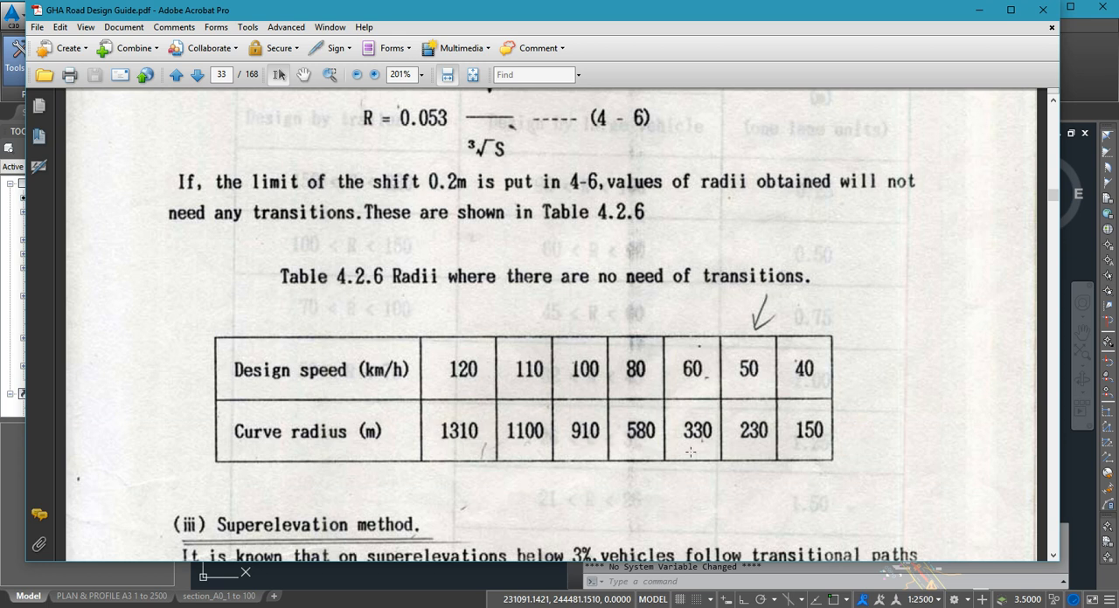
pyautogui.scroll(-2, 691, 452)
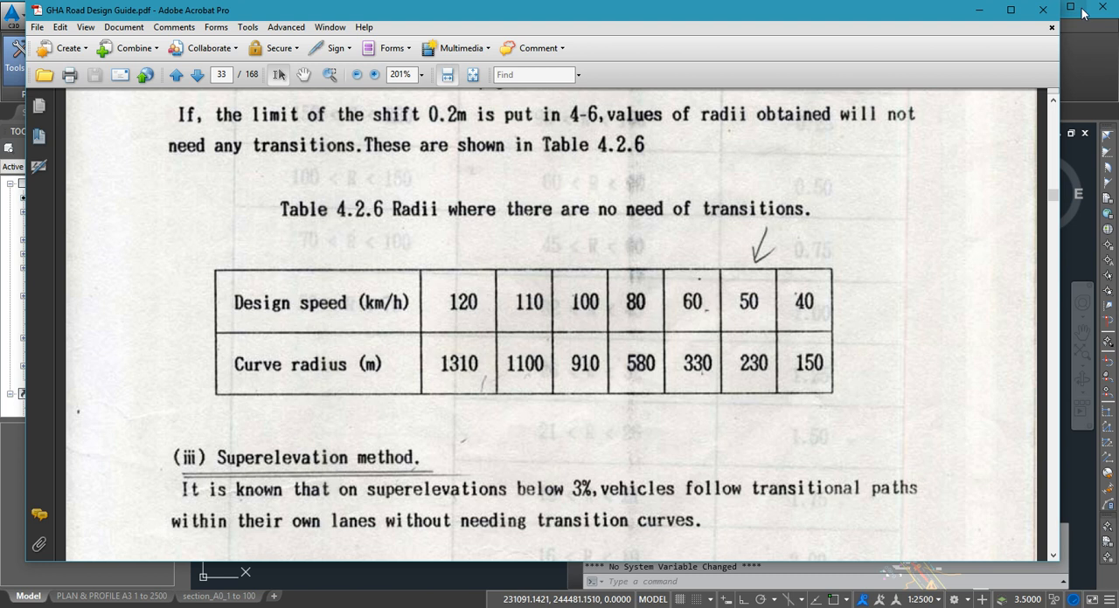
# - Return to the Civil 3D drawing and examine the ACC-KUM-RD alignment's tangents and curves from its southern start to its northern end
pyautogui.click(971, 15)
pyautogui.scroll(-3, 665, 358)
pyautogui.scroll(4, 664, 342)
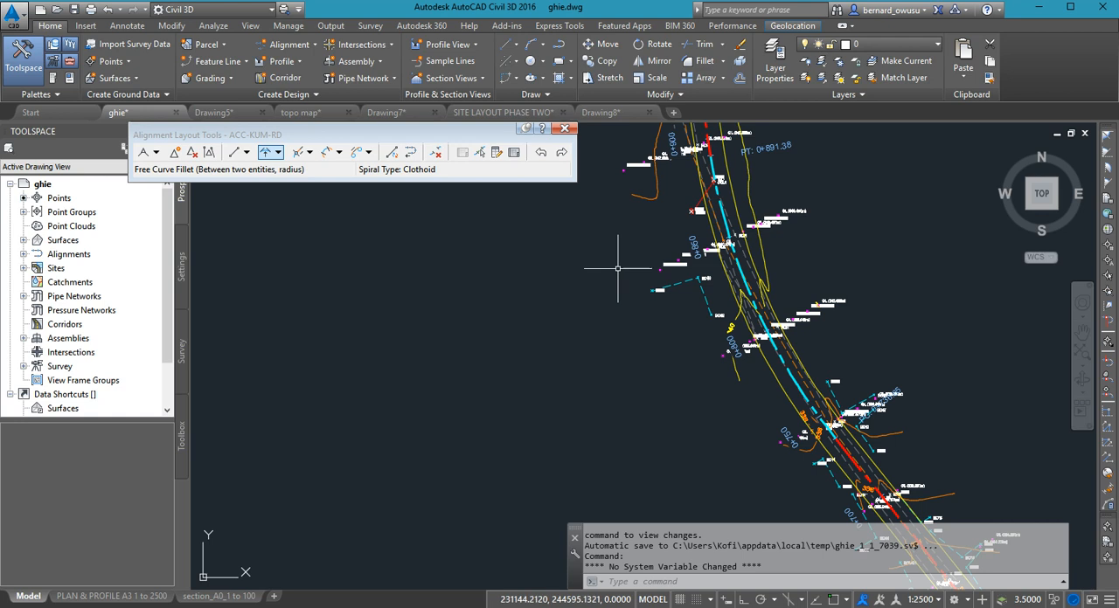
pyautogui.scroll(-3, 617, 259)
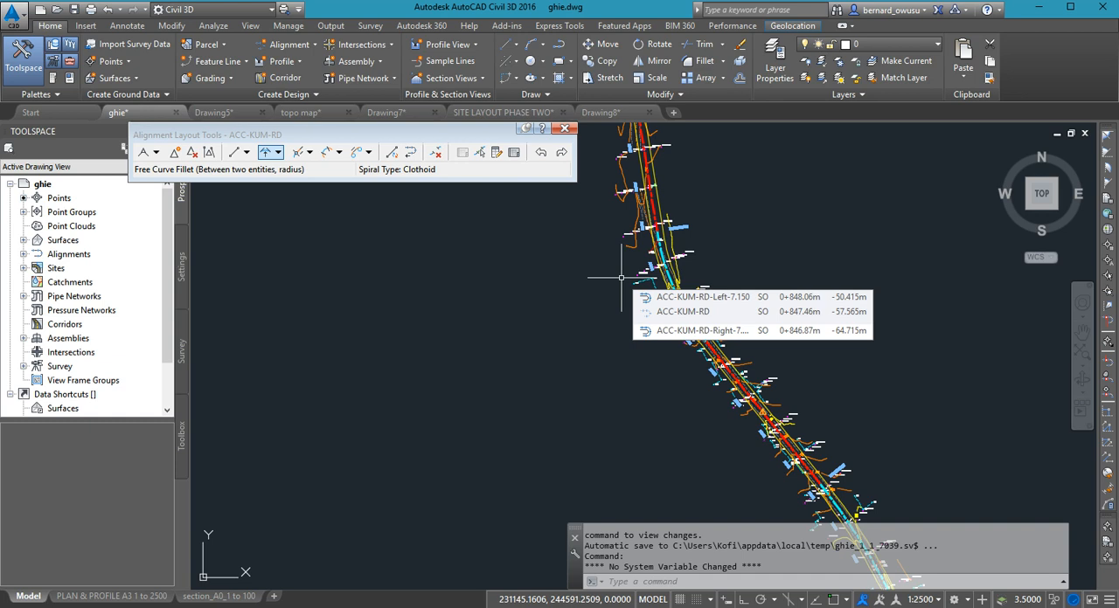
pyautogui.moveTo(776, 306); pyautogui.dragTo(776, 229, button='middle')
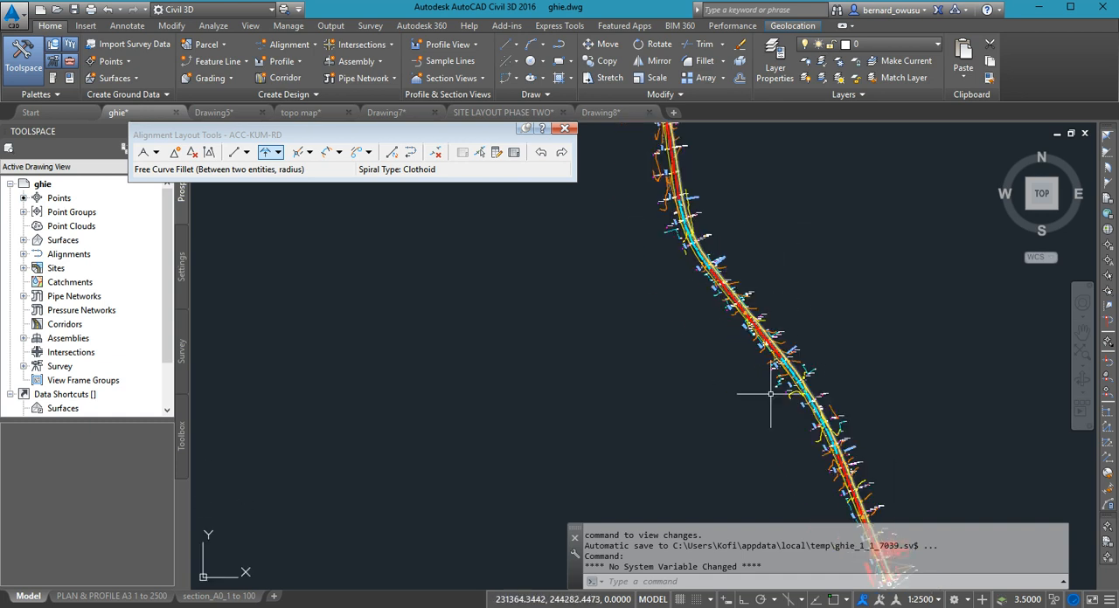
pyautogui.moveTo(829, 413)
pyautogui.mouseDown(button='middle')
pyautogui.moveTo(898, 395)
pyautogui.moveTo(880, 351)
pyautogui.mouseUp(button='middle')
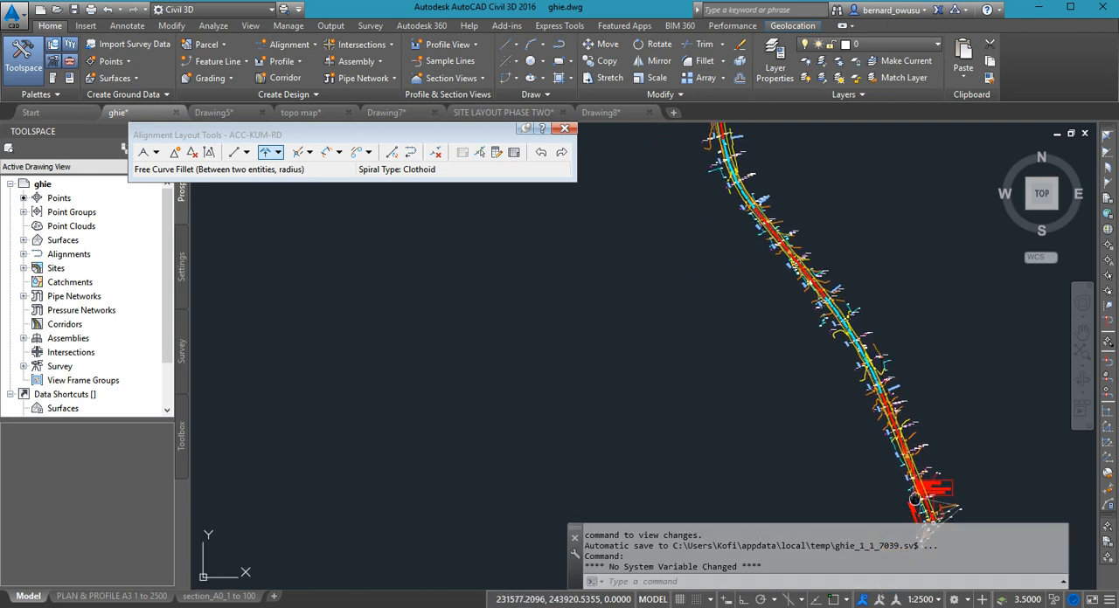
pyautogui.moveTo(909, 502); pyautogui.dragTo(903, 457, button='middle')
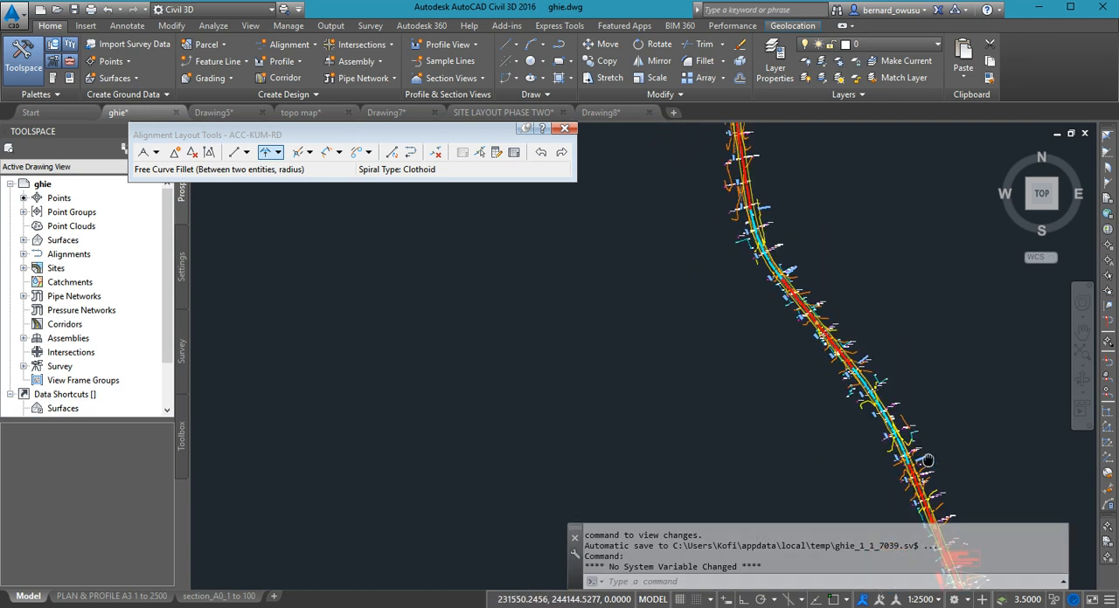
pyautogui.scroll(3, 931, 430)
pyautogui.scroll(-4, 936, 426)
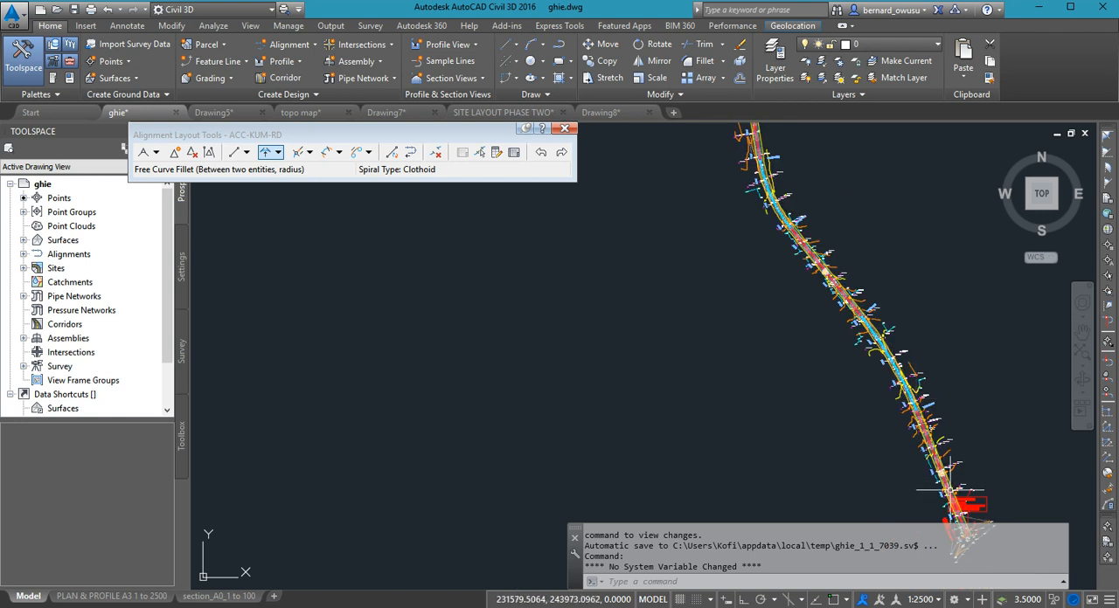
pyautogui.scroll(-3, 944, 454)
pyautogui.moveTo(895, 322)
pyautogui.mouseDown(button='middle')
pyautogui.moveTo(885, 382)
pyautogui.moveTo(871, 360)
pyautogui.mouseUp(button='middle')
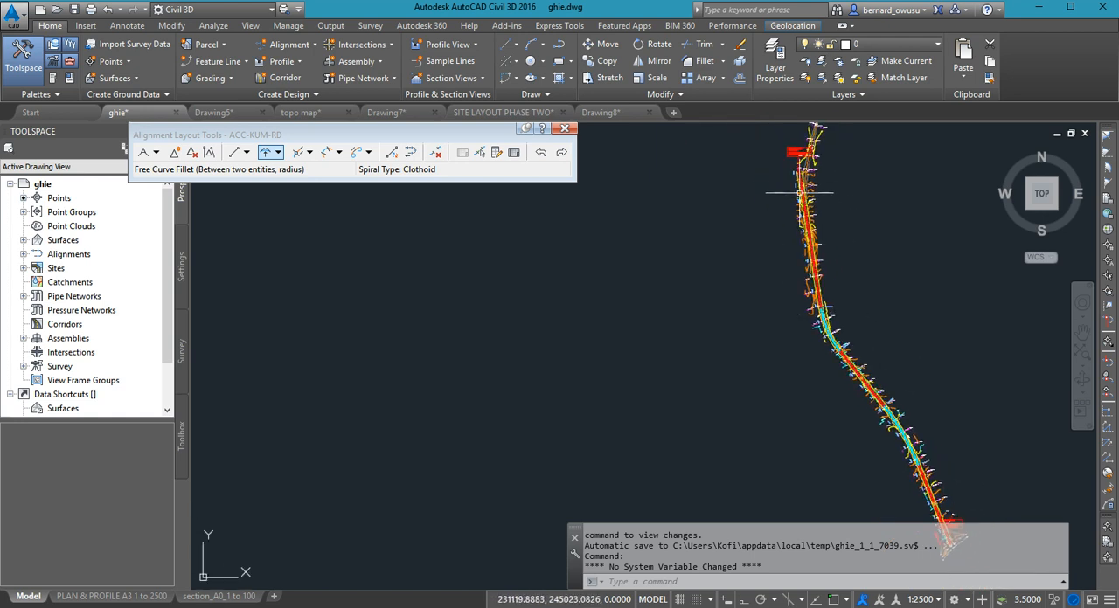
pyautogui.moveTo(905, 414); pyautogui.dragTo(898, 395, button='middle')
pyautogui.scroll(-2, 897, 396)
pyautogui.scroll(2, 898, 395)
pyautogui.moveTo(932, 505); pyautogui.dragTo(929, 483, button='middle')
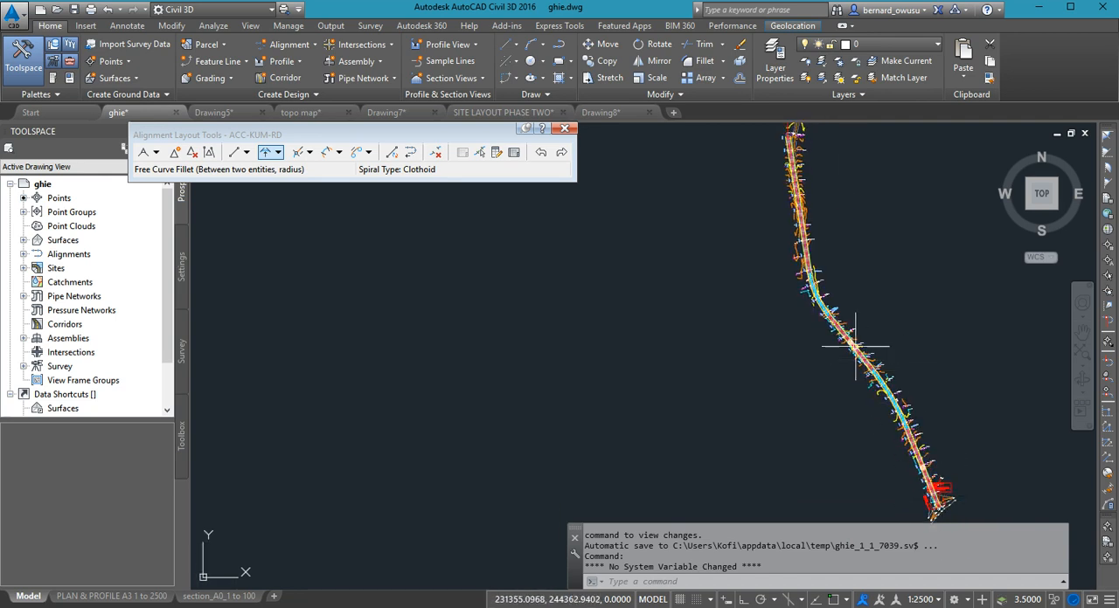
pyautogui.moveTo(849, 317); pyautogui.dragTo(846, 341, button='middle')
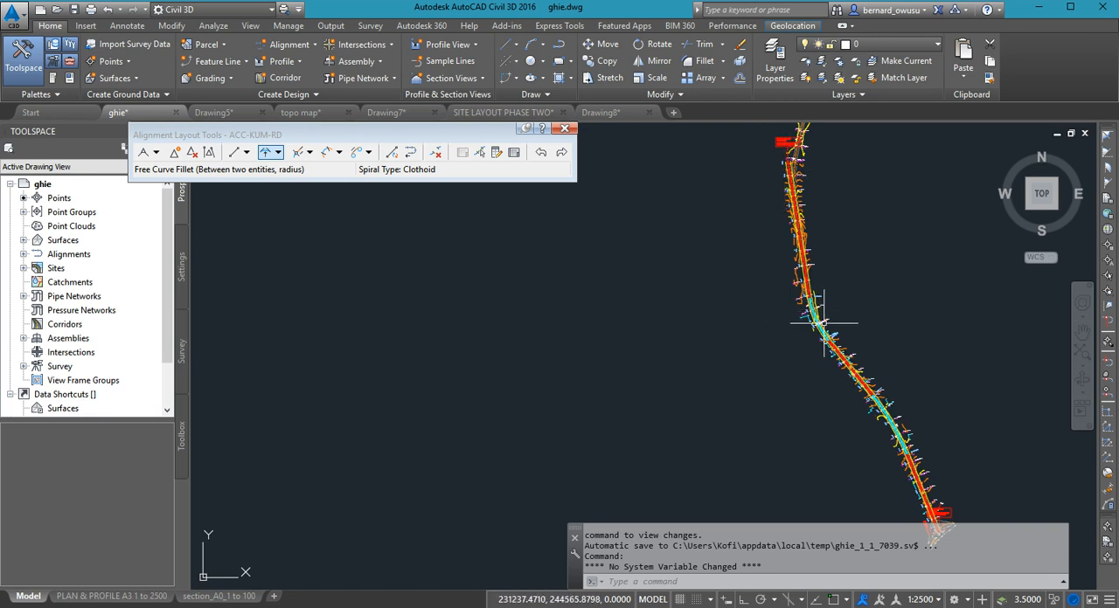
pyautogui.scroll(2, 819, 308)
pyautogui.scroll(3, 898, 326)
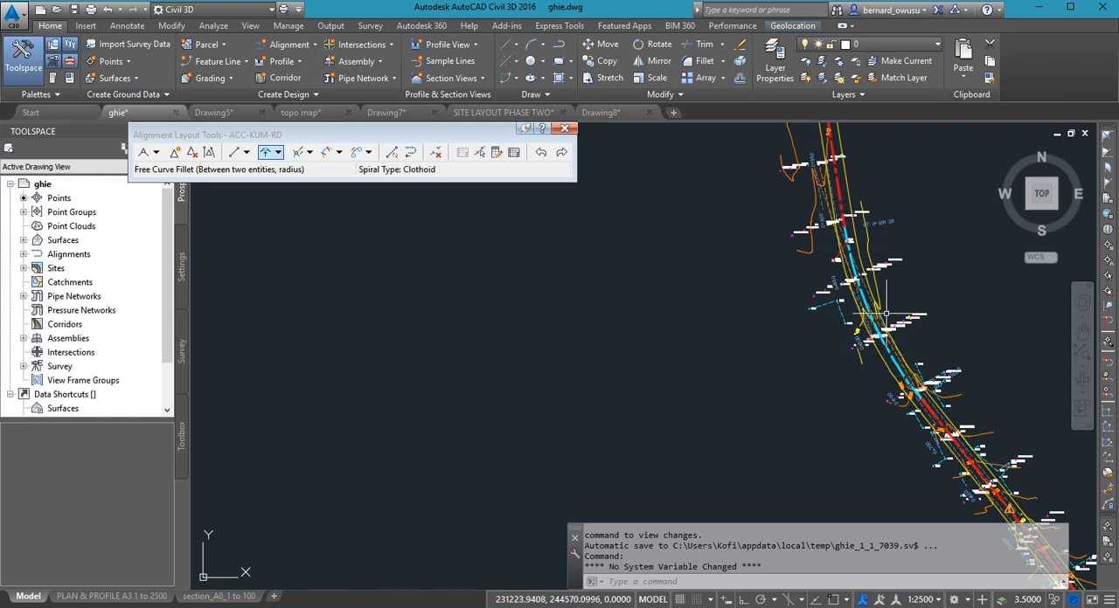
# - Try to reshape the northern curve near station 0+800 by stretching its midpoint grip eastward
pyautogui.moveTo(886, 298); pyautogui.dragTo(879, 329, button='middle')
pyautogui.scroll(2, 879, 329)
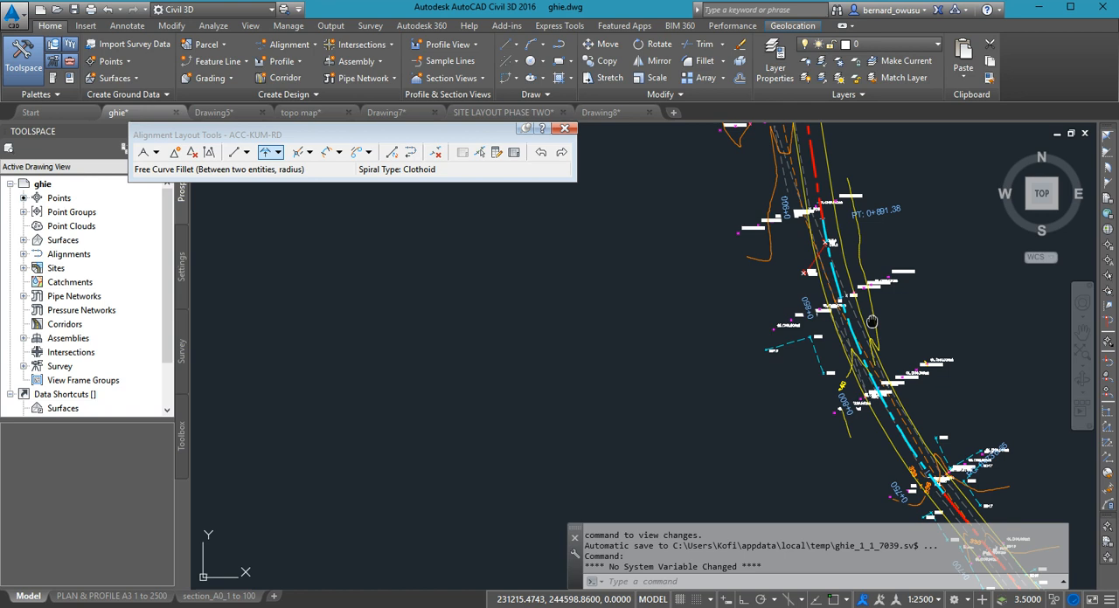
pyautogui.moveTo(870, 324); pyautogui.dragTo(846, 307, button='middle')
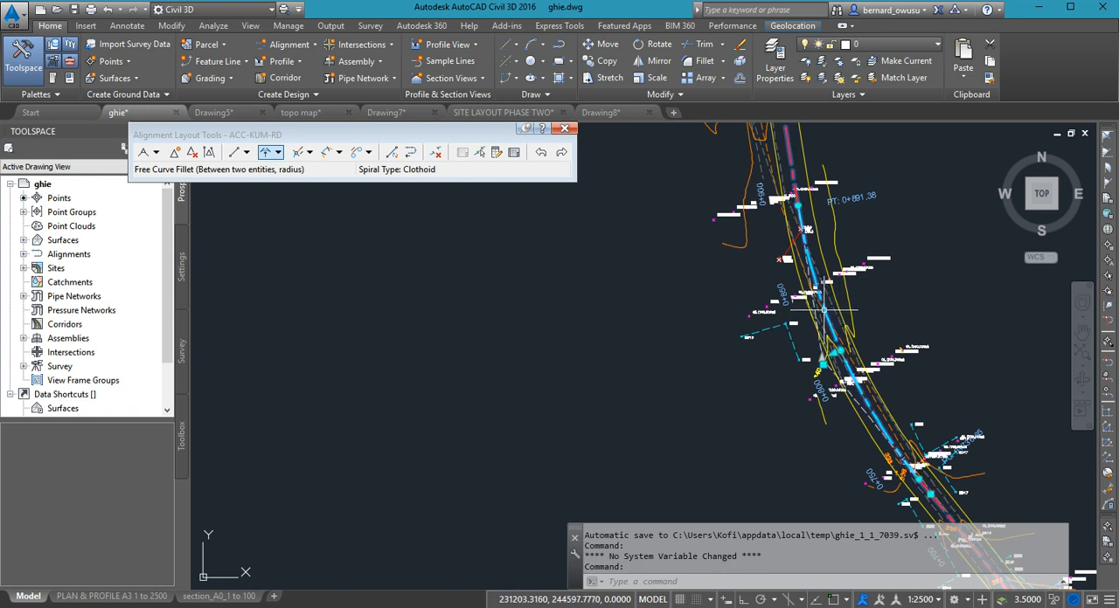
pyautogui.click(835, 348)
pyautogui.scroll(3, 829, 341)
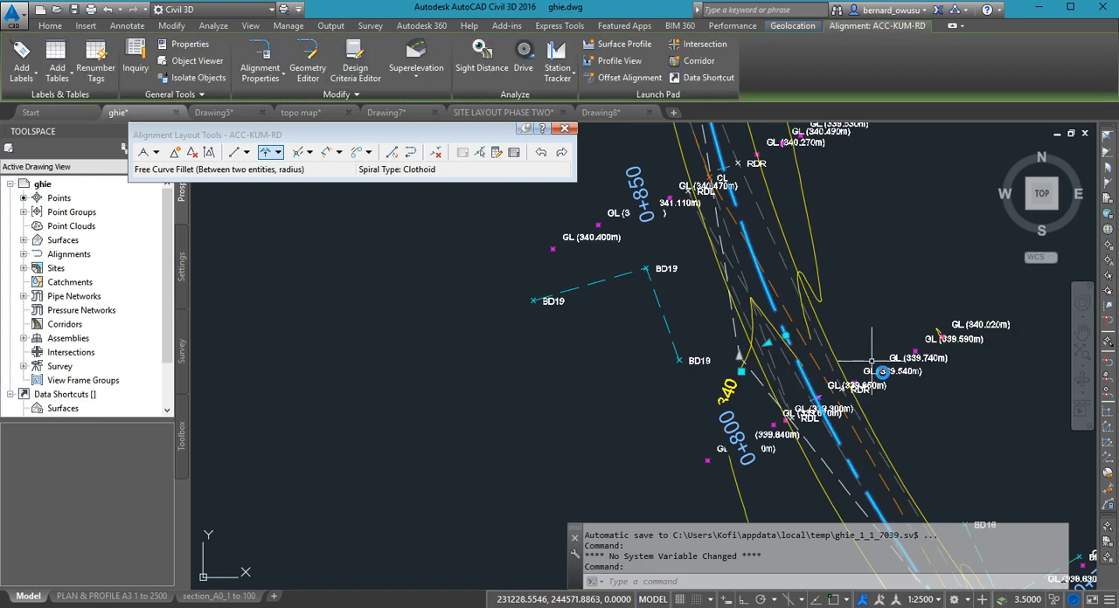
pyautogui.scroll(2, 822, 336)
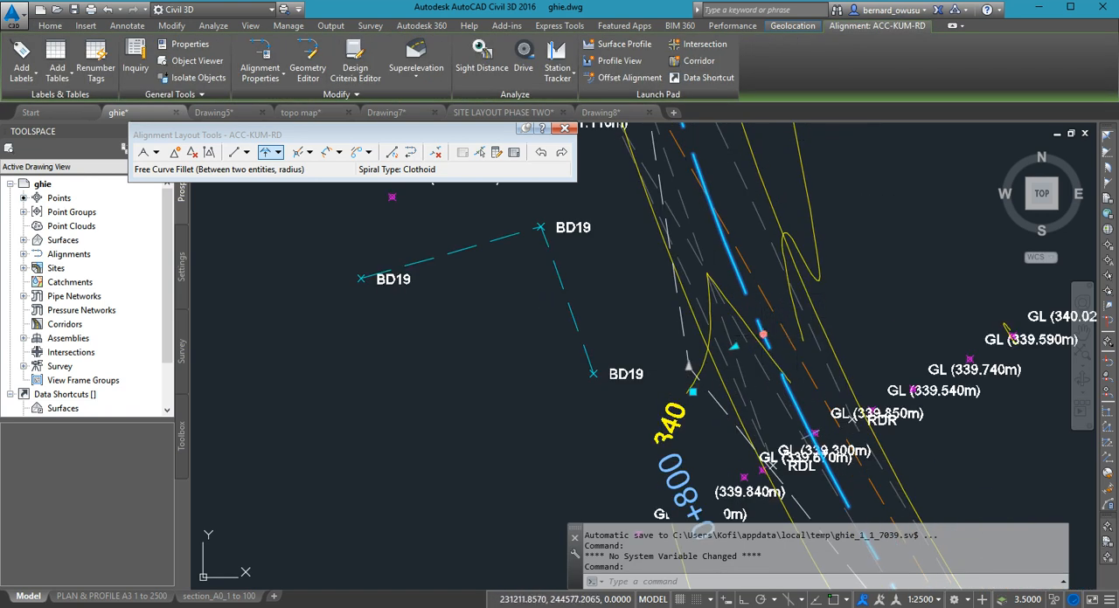
pyautogui.click(764, 335)
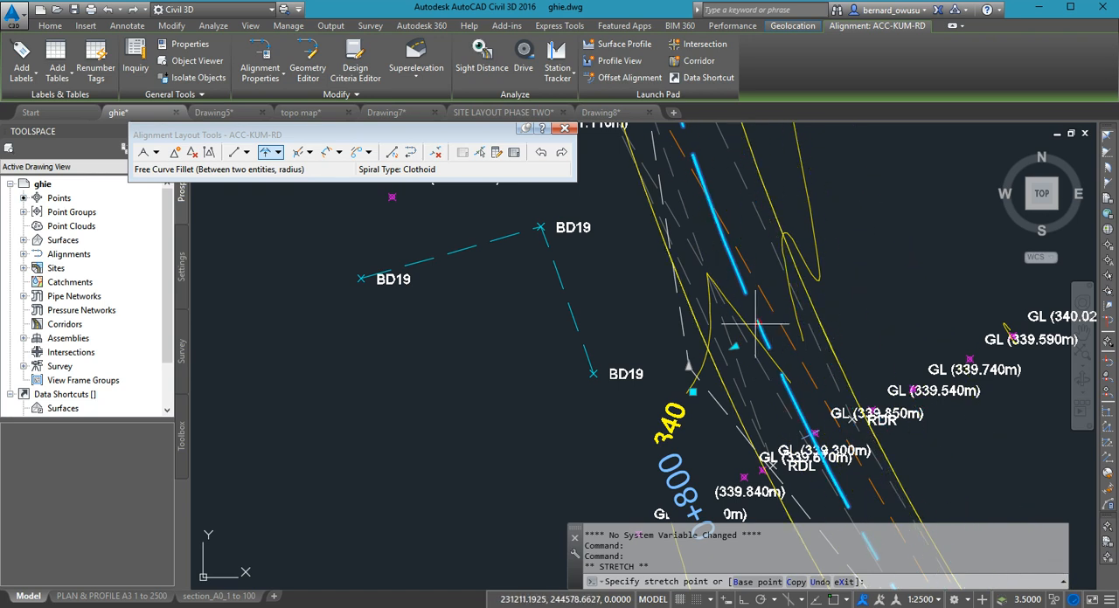
pyautogui.scroll(-2, 833, 342)
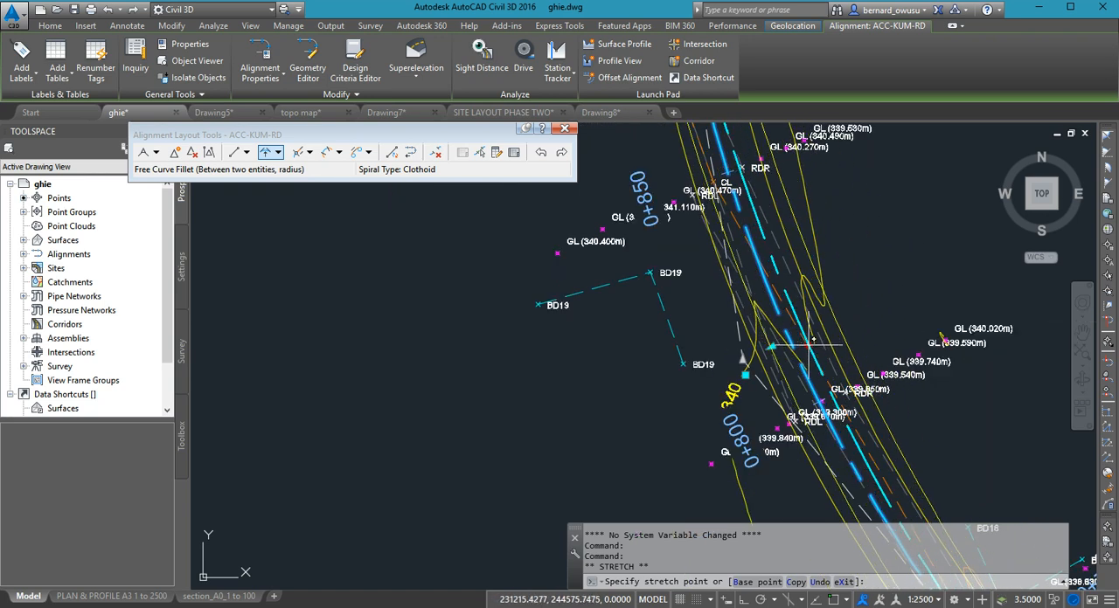
pyautogui.click(805, 331)
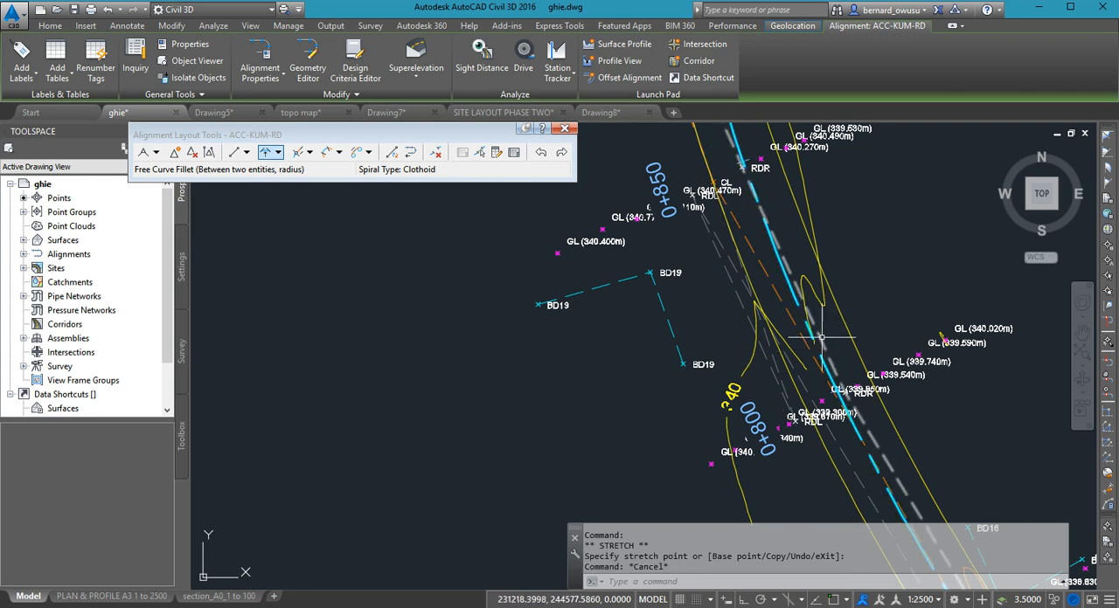
pyautogui.press('Escape')
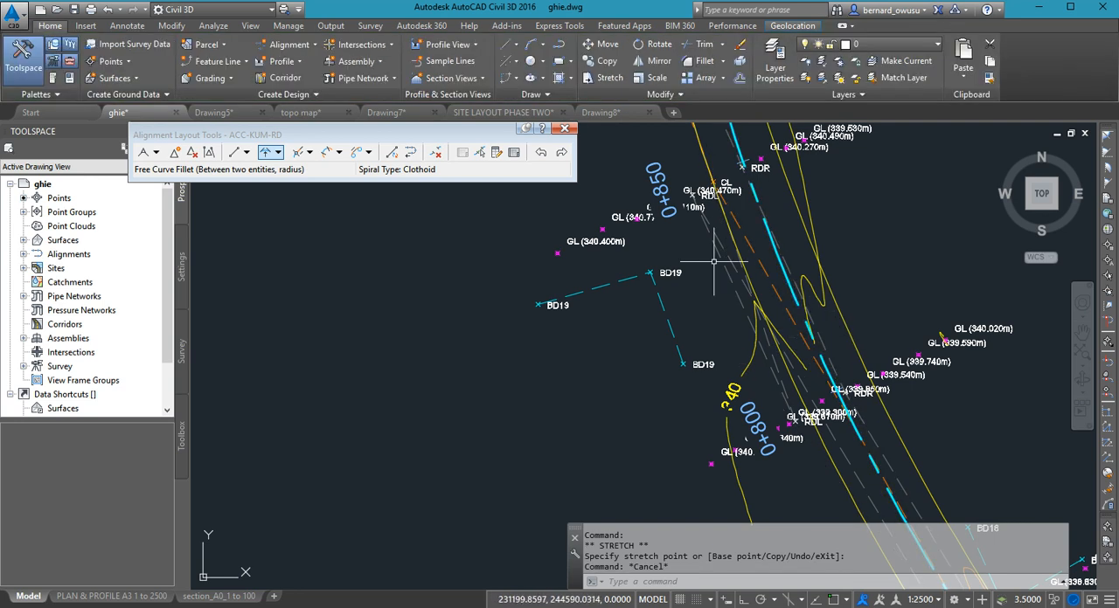
# - Delete the curve sub-entity linking the tangent at END OF PROJECT to the northern tangent
pyautogui.click(435, 154)
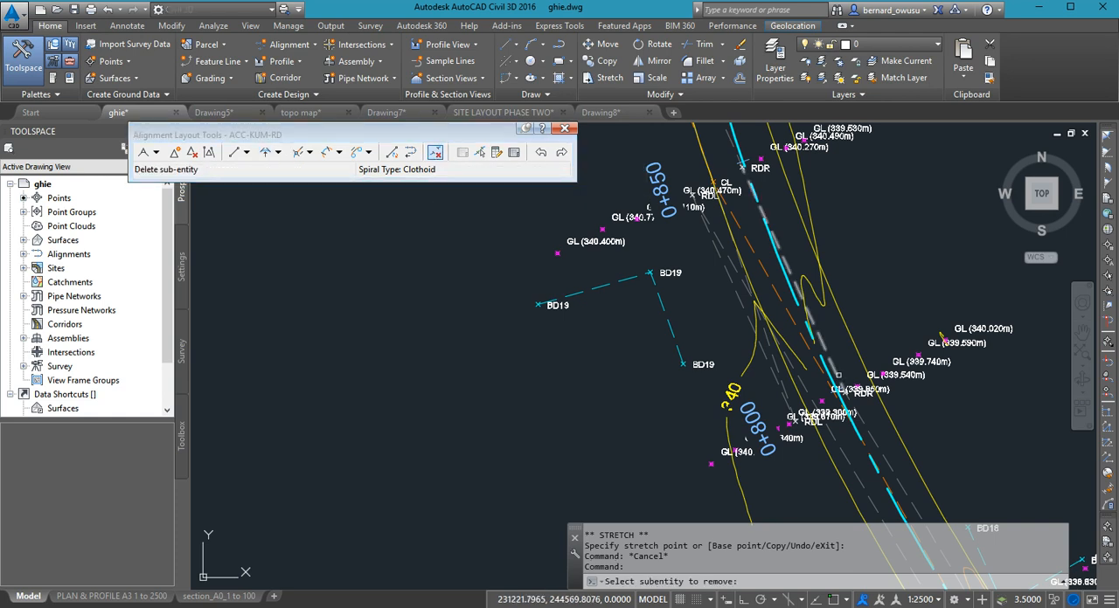
pyautogui.click(829, 371)
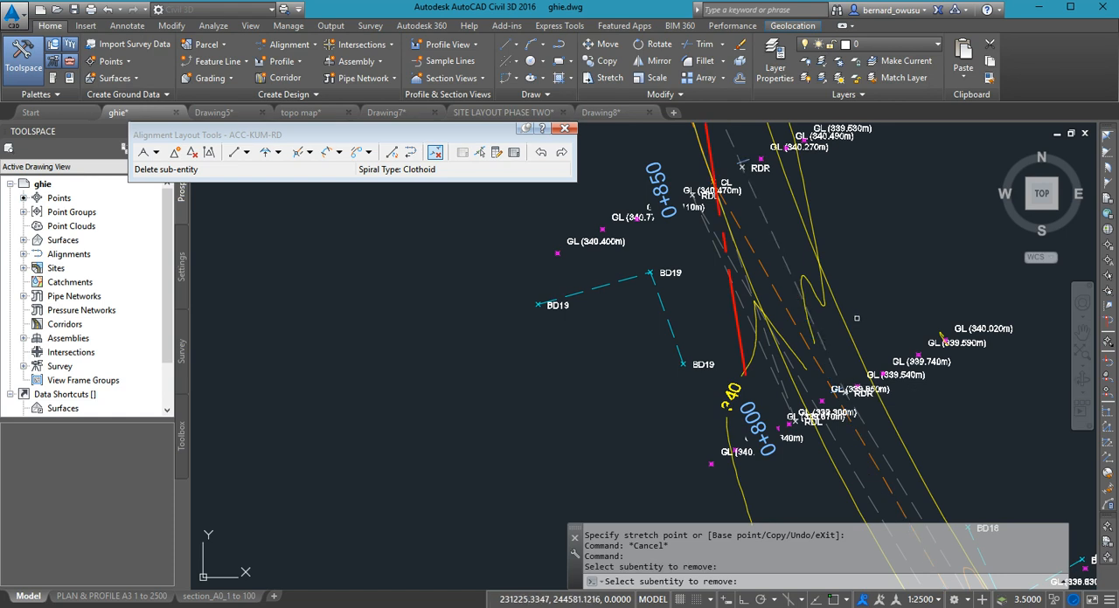
pyautogui.scroll(-3, 831, 350)
pyautogui.scroll(-2, 834, 298)
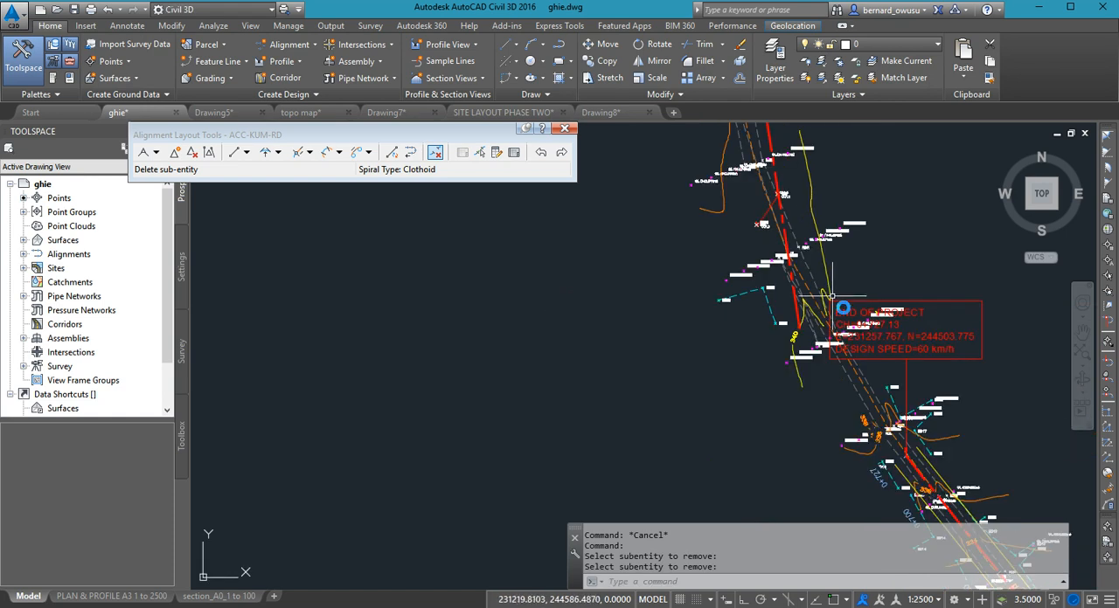
pyautogui.scroll(-1, 834, 298)
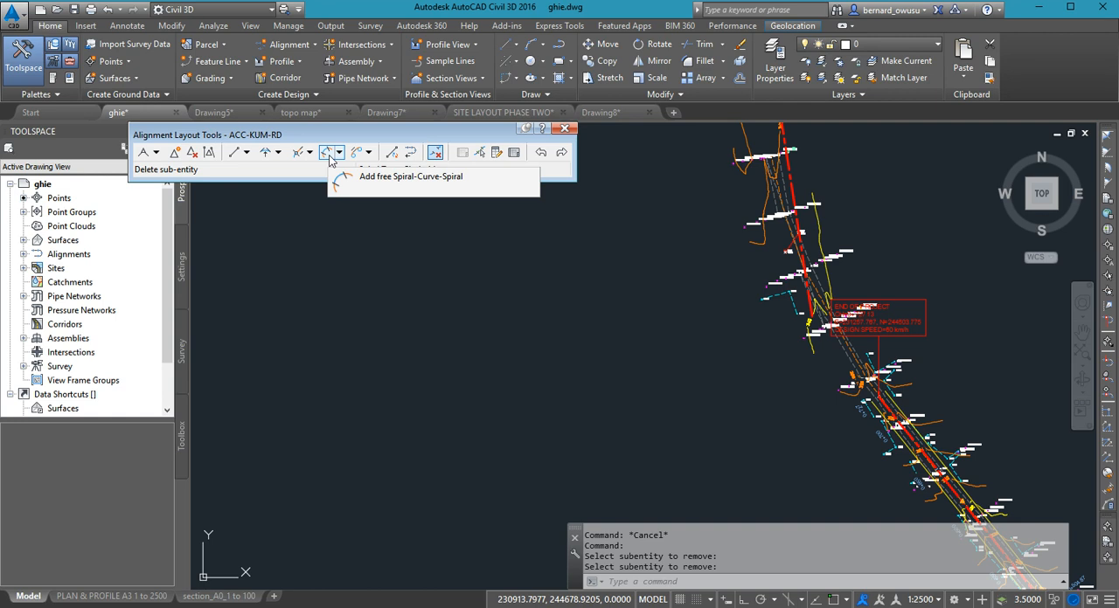
# - Begin a free spiral-curve-spiral between the tangent ending at END OF PROJECT and the northern tangent, using the less-than-180 solution
pyautogui.click(340, 154)
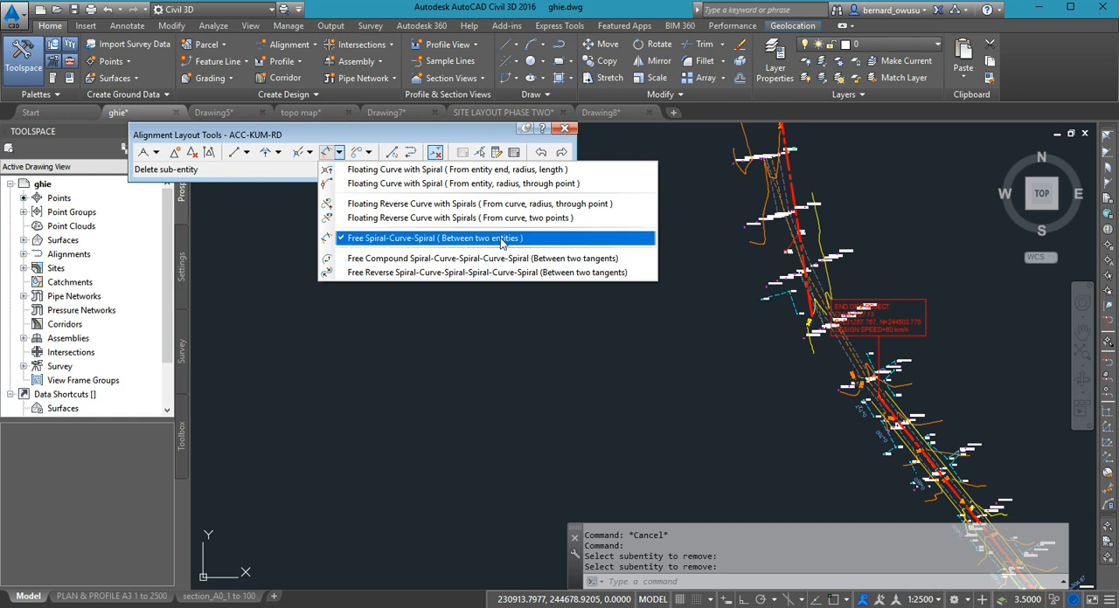
pyautogui.click(549, 239)
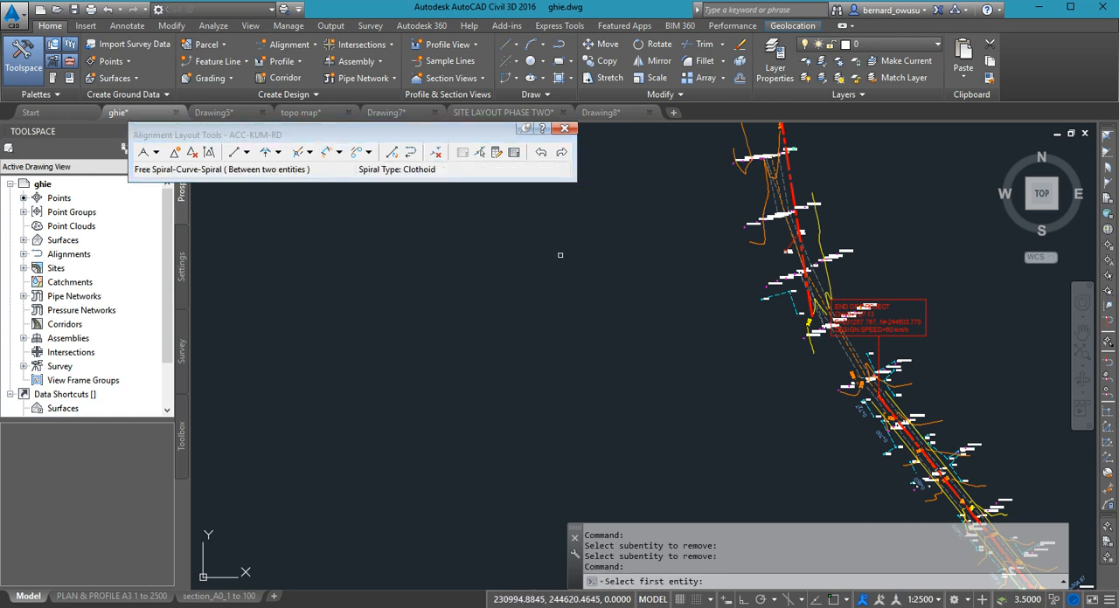
pyautogui.scroll(3, 852, 403)
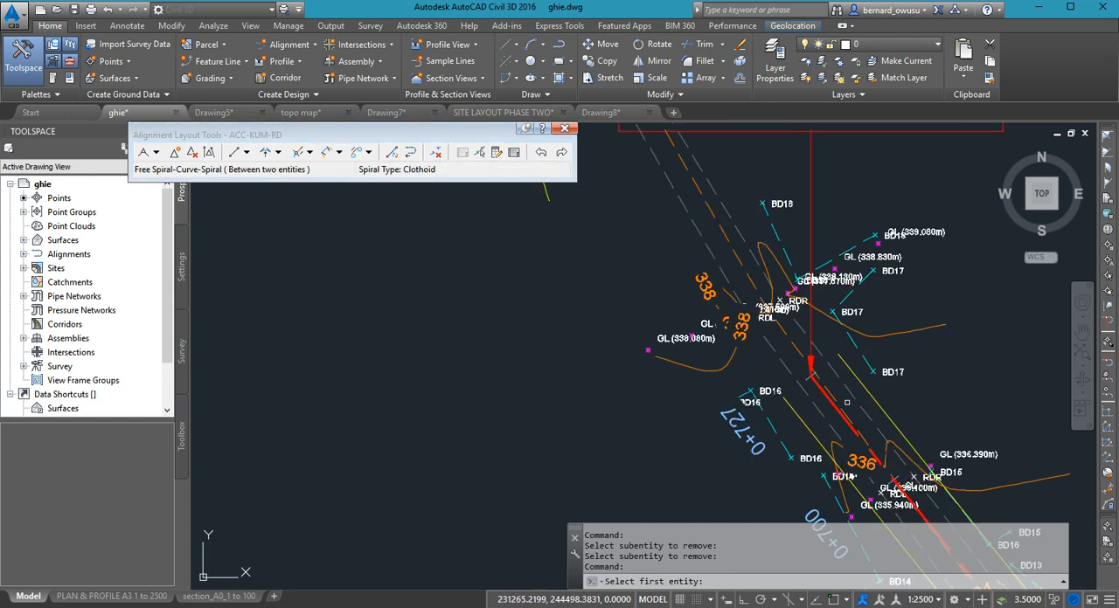
pyautogui.scroll(3, 851, 403)
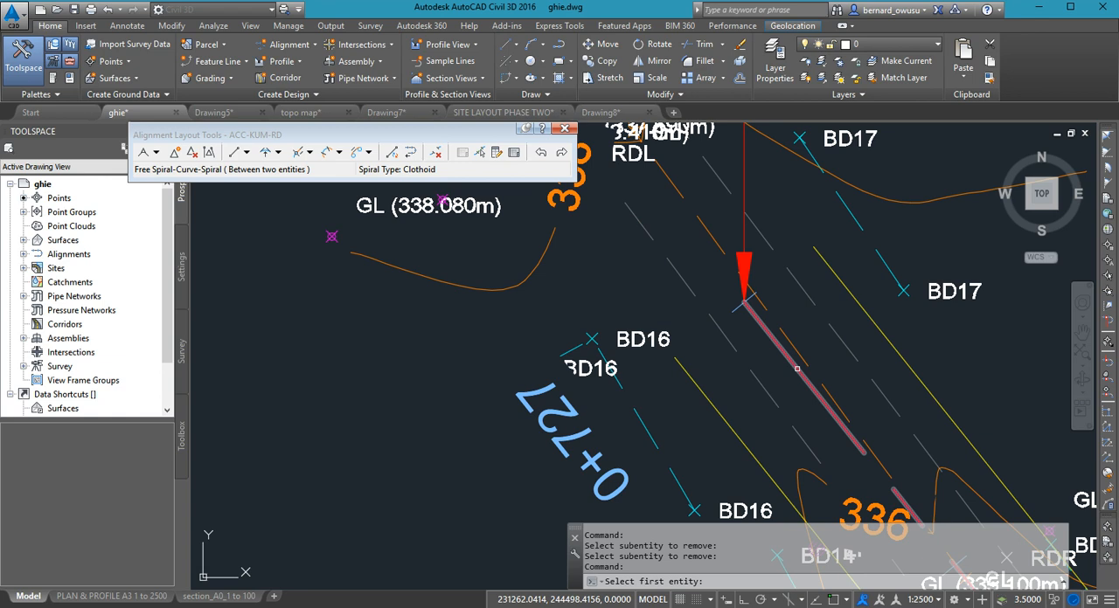
pyautogui.click(797, 369)
pyautogui.scroll(-5, 797, 369)
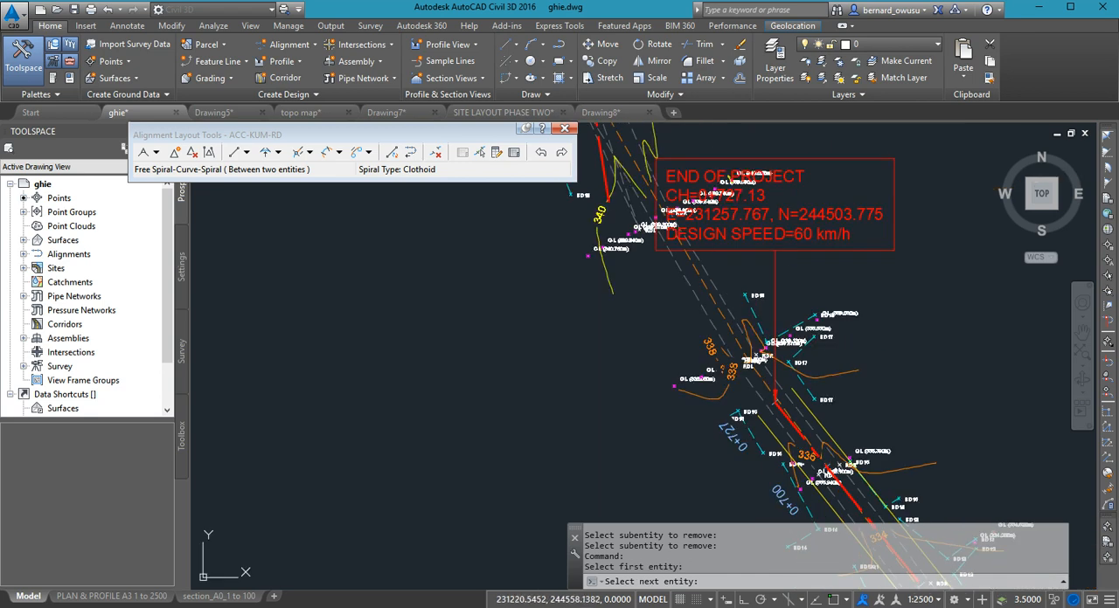
pyautogui.click(603, 168)
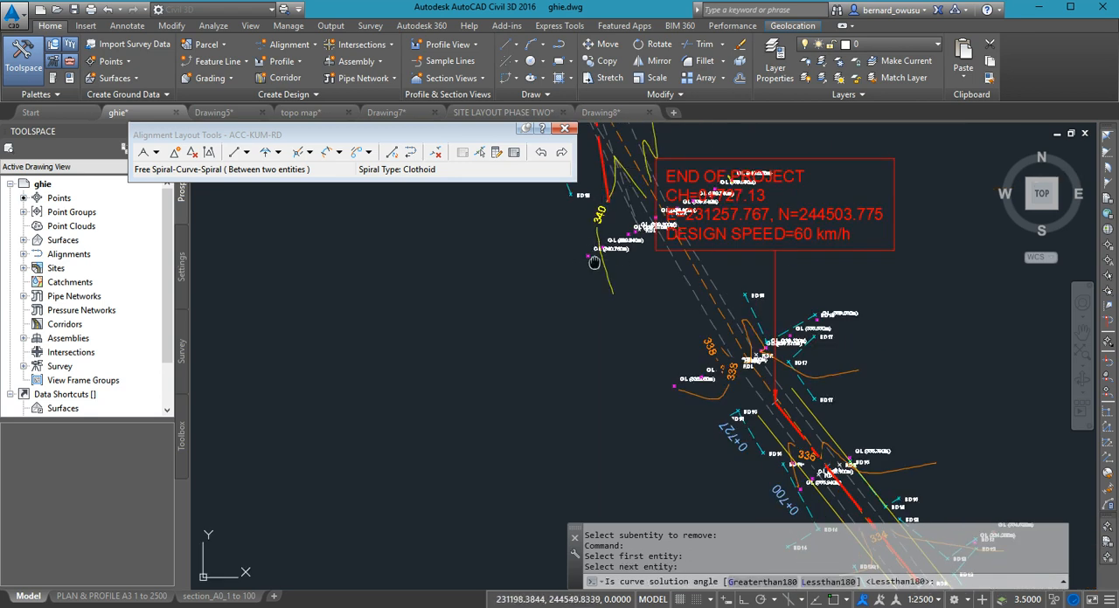
pyautogui.moveTo(597, 259); pyautogui.dragTo(591, 345, button='middle')
pyautogui.scroll(-2, 589, 341)
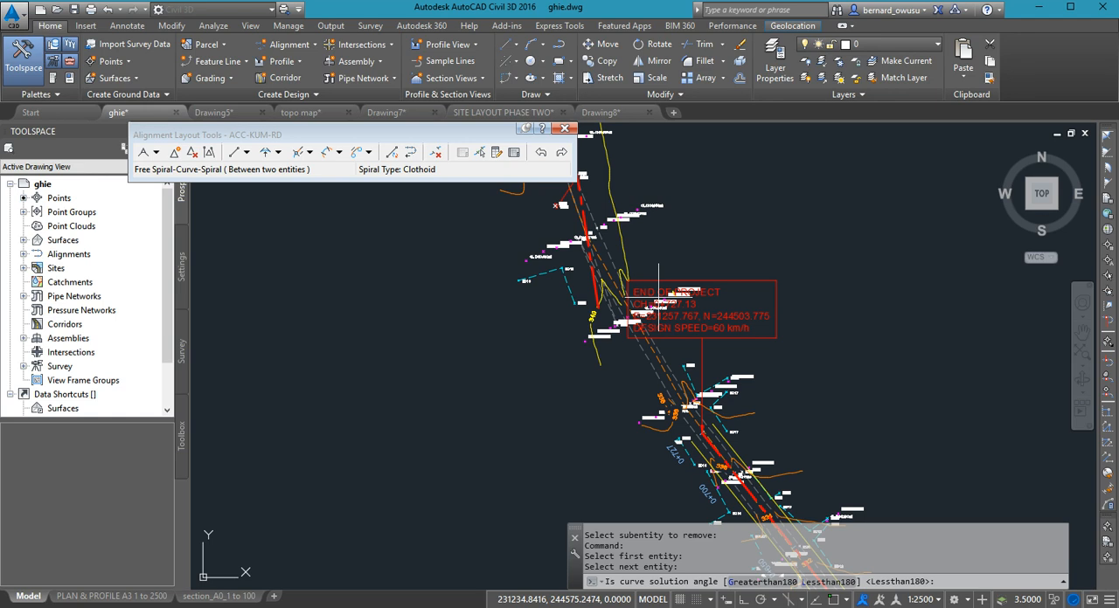
pyautogui.press('Return')
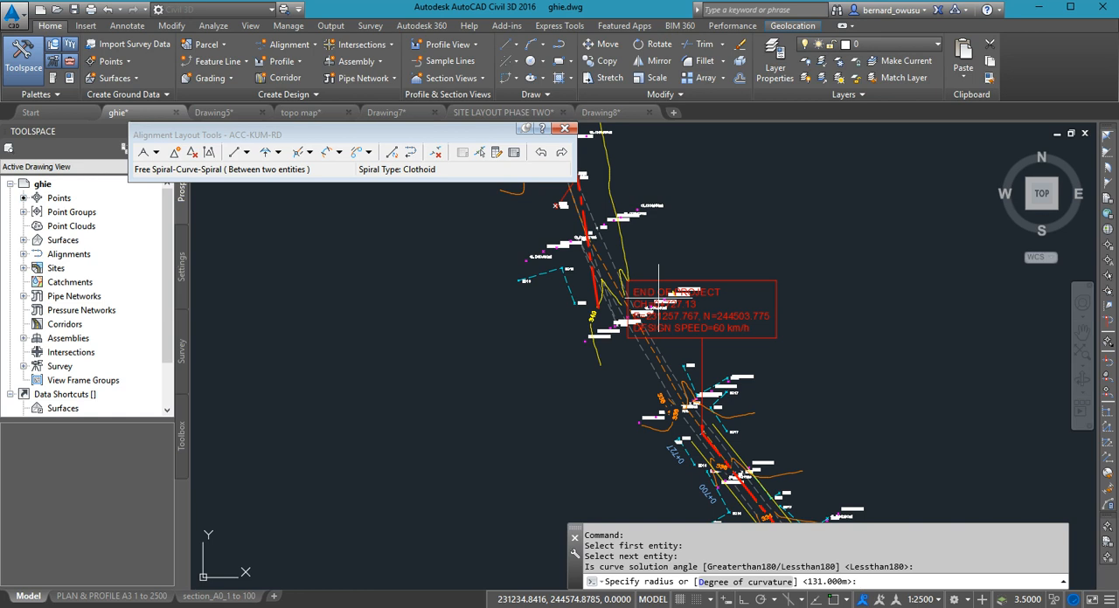
# - Give the spiral-curve-spiral a 300 m radius with spiral in and spiral out lengths of 43.2 m, and end the command
pyautogui.write('300')
pyautogui.press('Return')
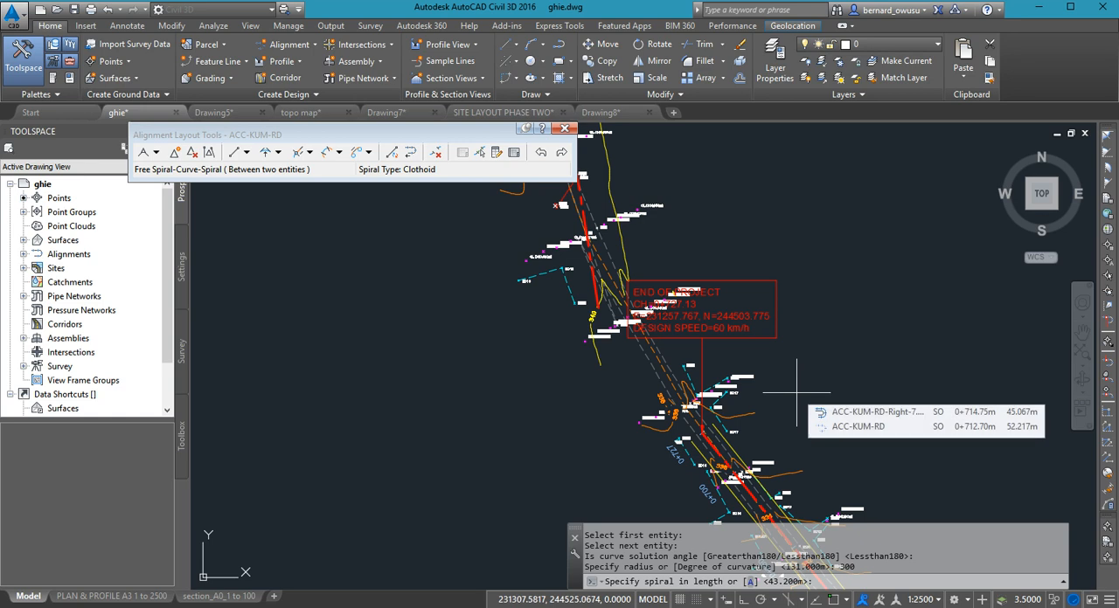
pyautogui.press('Return')
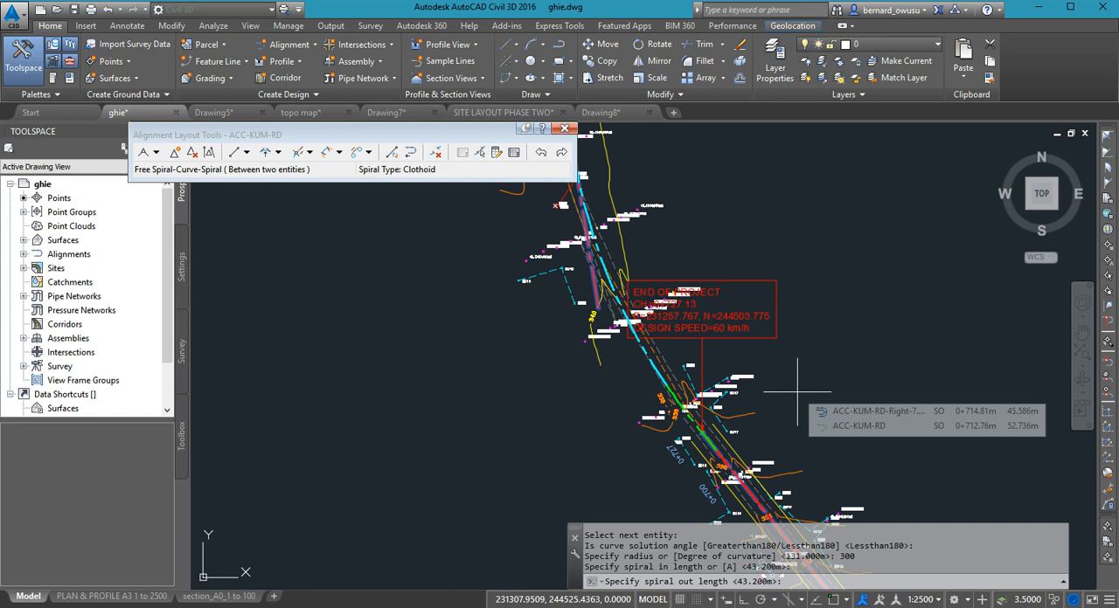
pyautogui.moveTo(826, 380); pyautogui.dragTo(861, 433, button='middle')
pyautogui.scroll(-2, 863, 433)
pyautogui.scroll(2, 865, 376)
pyautogui.moveTo(866, 373); pyautogui.dragTo(892, 322, button='middle')
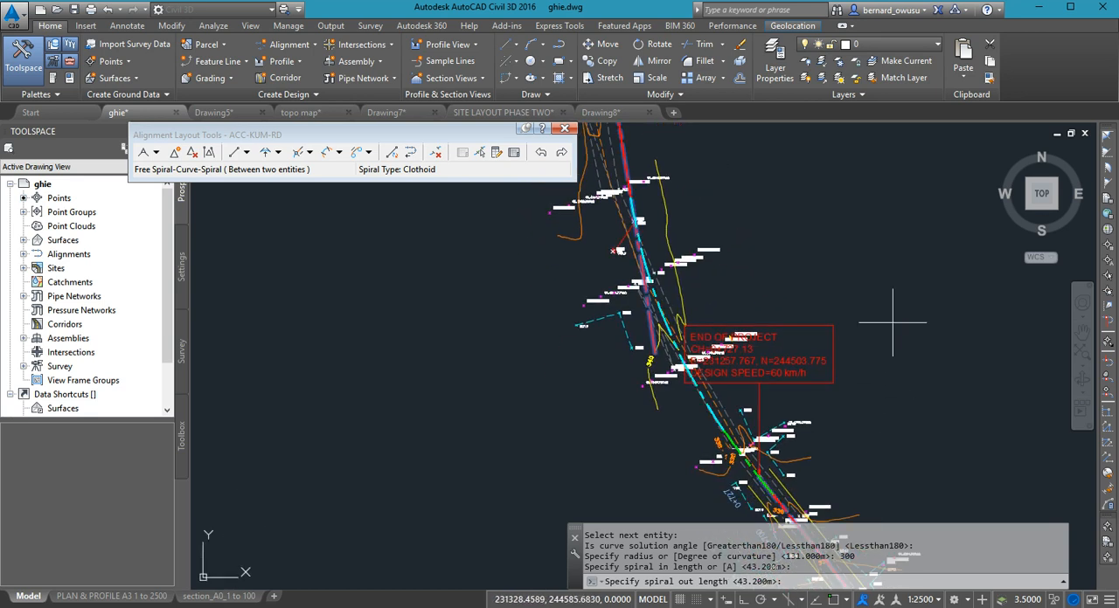
pyautogui.press('Return')
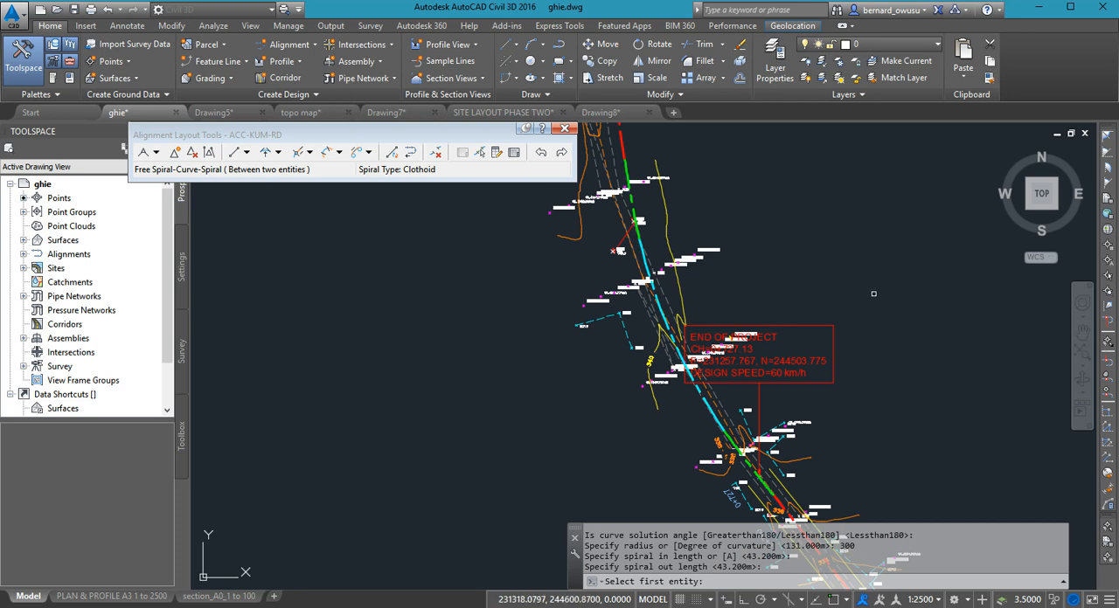
pyautogui.press('Return')
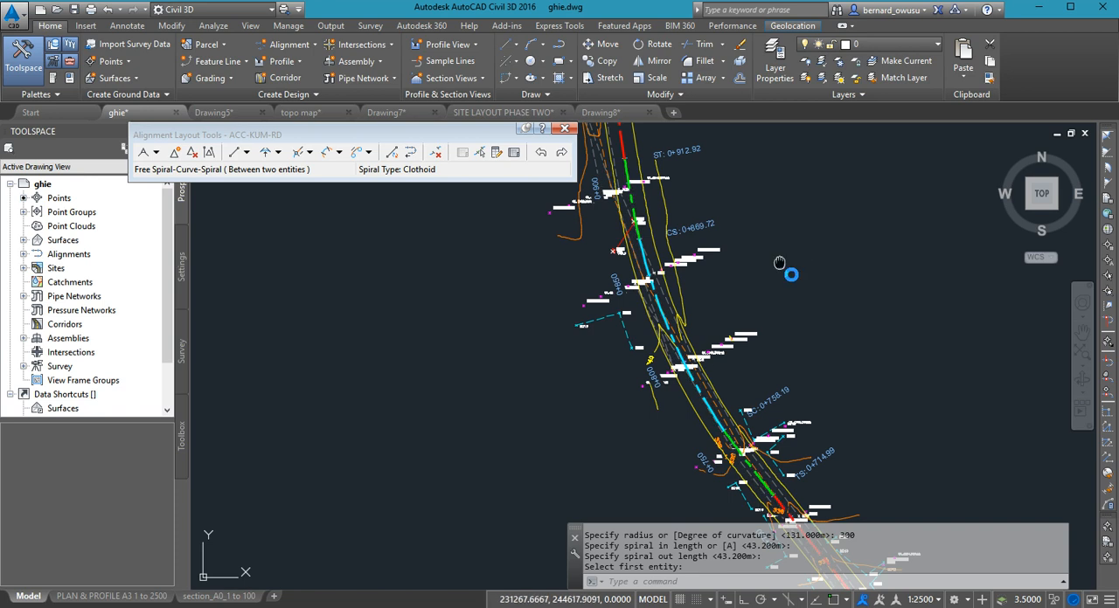
# - Examine the ACC-KUM-RD alignment from the northern spiral curve to its end at station 1+343 against the surveyed road
pyautogui.moveTo(787, 262); pyautogui.dragTo(839, 292, button='middle')
pyautogui.scroll(-2, 828, 283)
pyautogui.scroll(-3, 836, 405)
pyautogui.scroll(2, 843, 393)
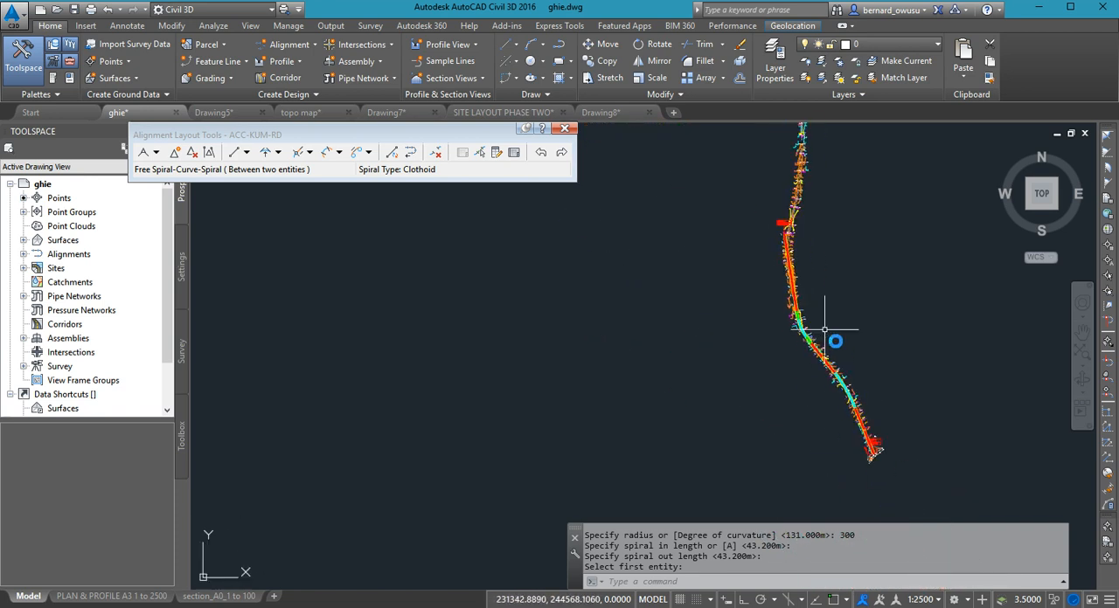
pyautogui.scroll(3, 787, 218)
pyautogui.scroll(2, 755, 452)
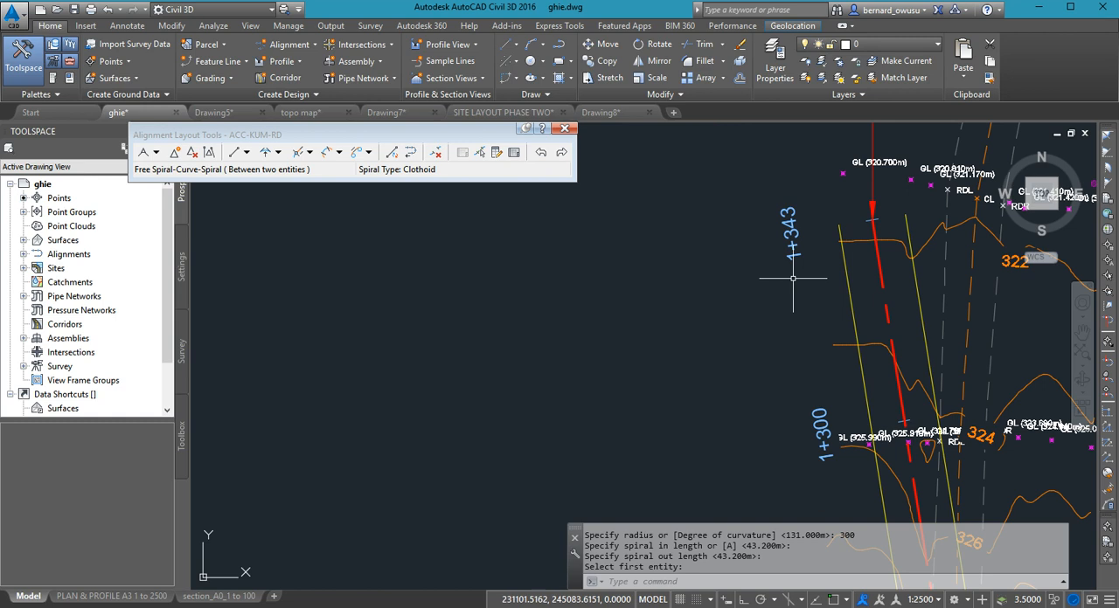
pyautogui.scroll(-4, 794, 278)
pyautogui.scroll(-2, 794, 282)
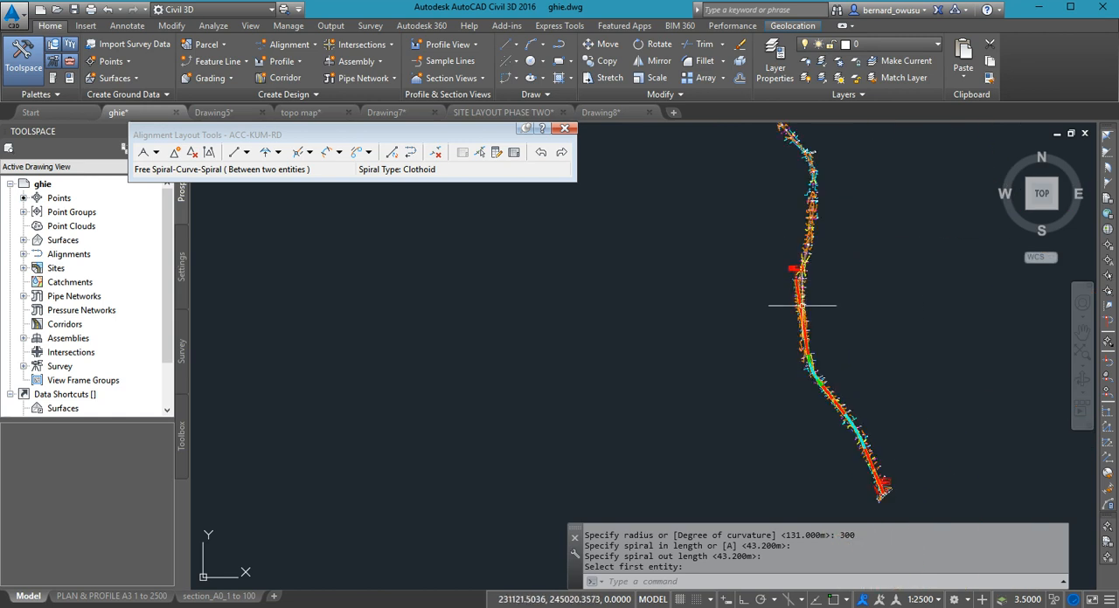
# - Examine the overall route, comparing the designed alignment with the surveyed road continuing north beyond END OF PROJECT
pyautogui.scroll(1, 811, 332)
pyautogui.moveTo(839, 377); pyautogui.dragTo(819, 323, button='middle')
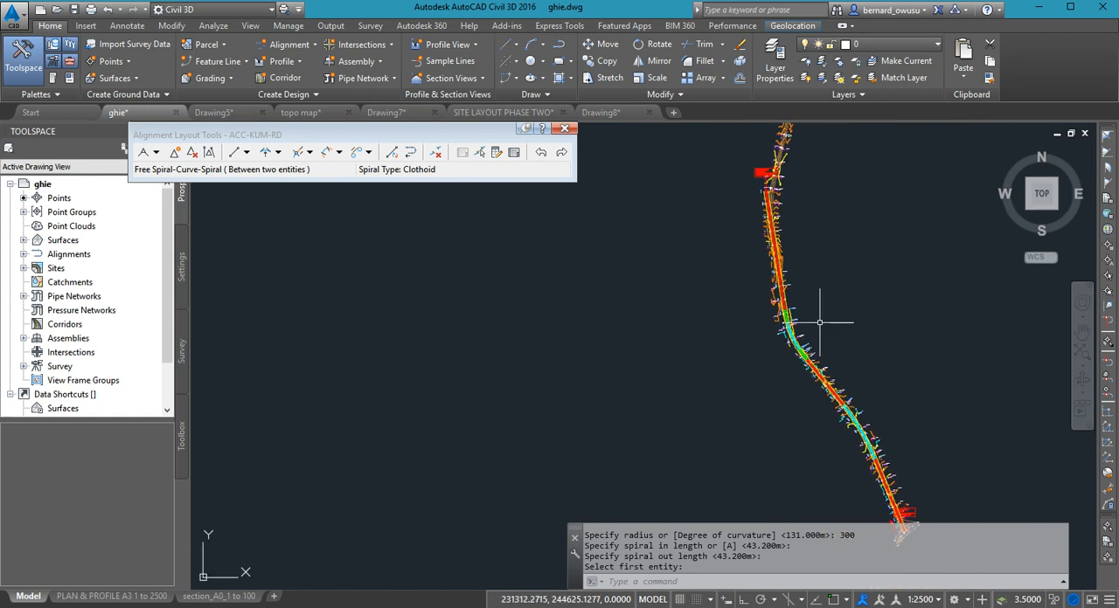
pyautogui.scroll(-1, 824, 312)
pyautogui.moveTo(839, 262)
pyautogui.mouseDown(button='middle')
pyautogui.moveTo(817, 443)
pyautogui.moveTo(843, 350)
pyautogui.mouseUp(button='middle')
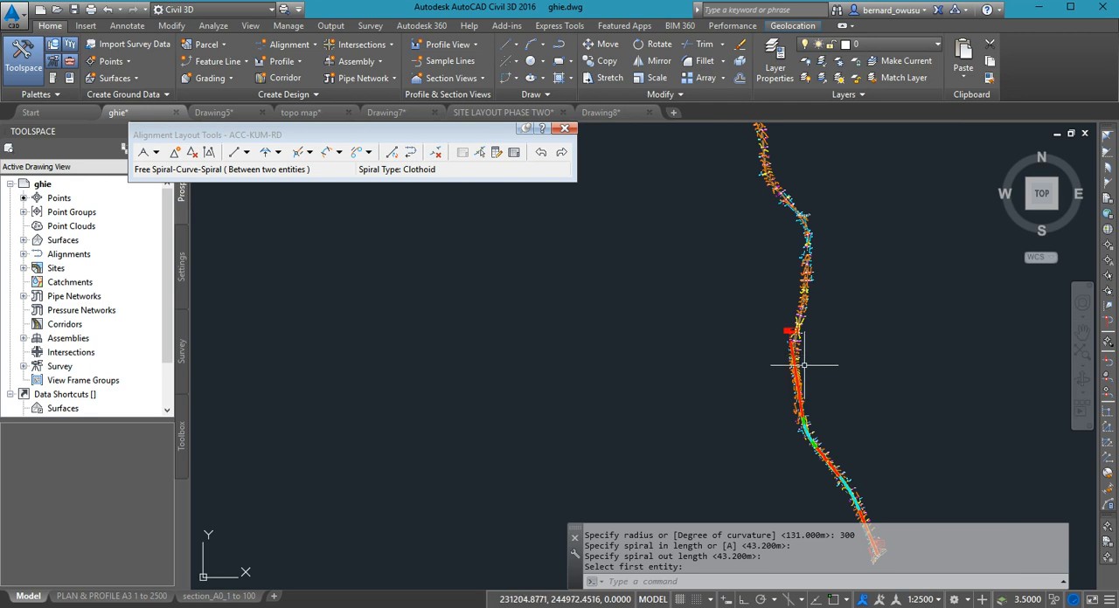
pyautogui.moveTo(808, 399)
pyautogui.mouseDown(button='middle')
pyautogui.moveTo(807, 301)
pyautogui.moveTo(807, 332)
pyautogui.mouseUp(button='middle')
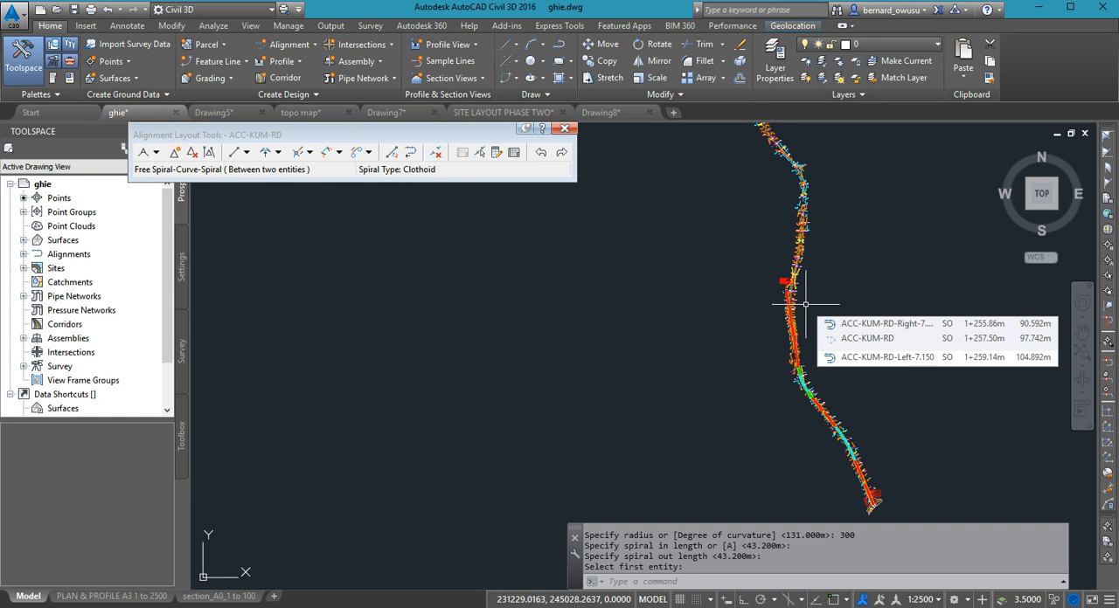
pyautogui.moveTo(821, 264); pyautogui.dragTo(821, 420, button='middle')
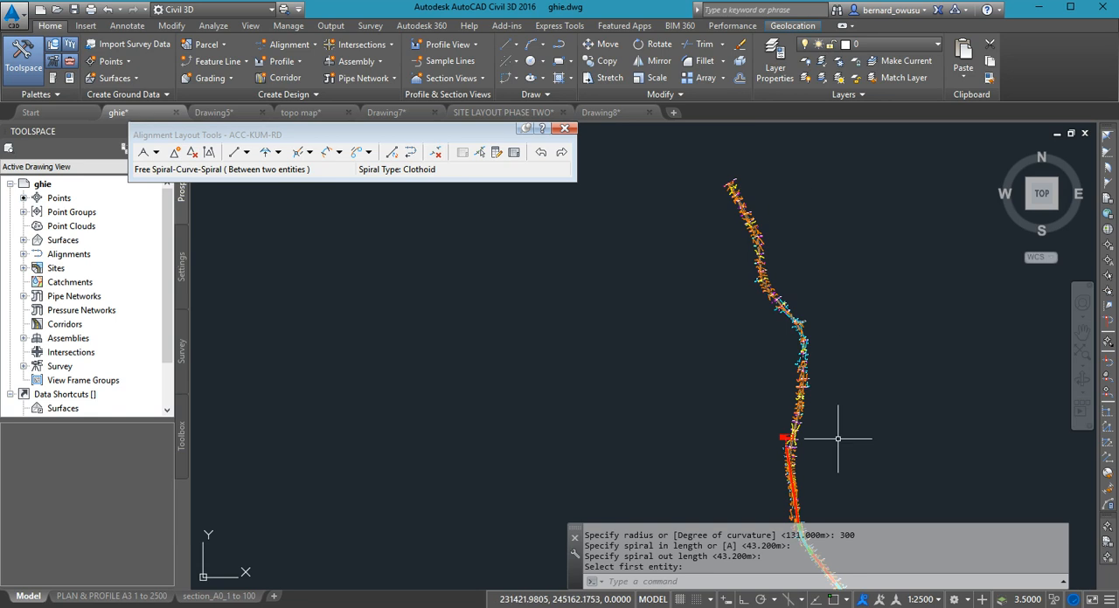
pyautogui.scroll(2, 812, 433)
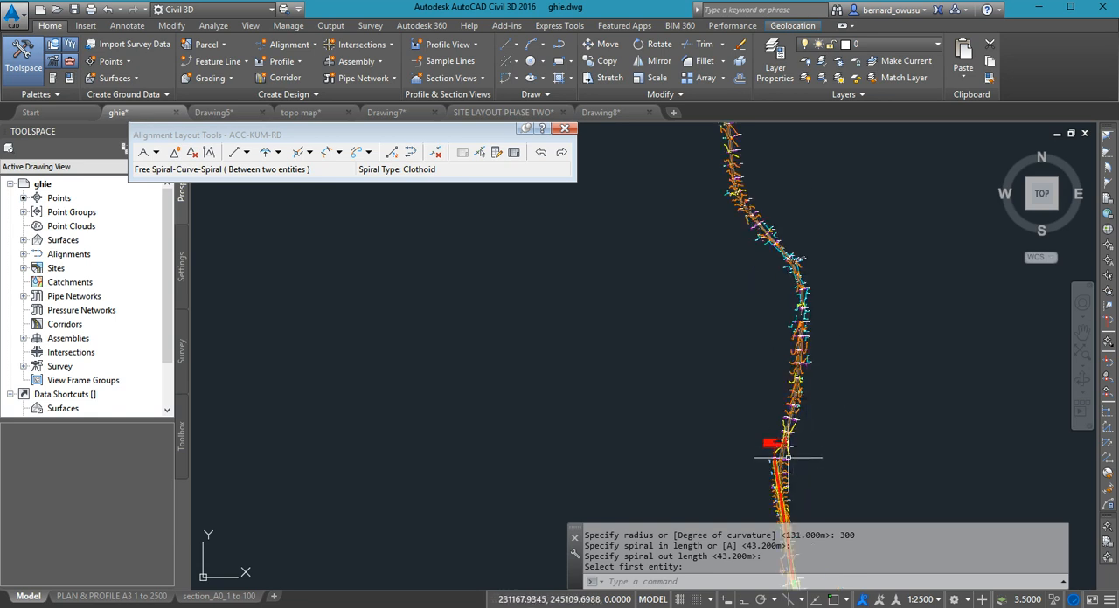
pyautogui.moveTo(787, 458); pyautogui.dragTo(804, 445, button='middle')
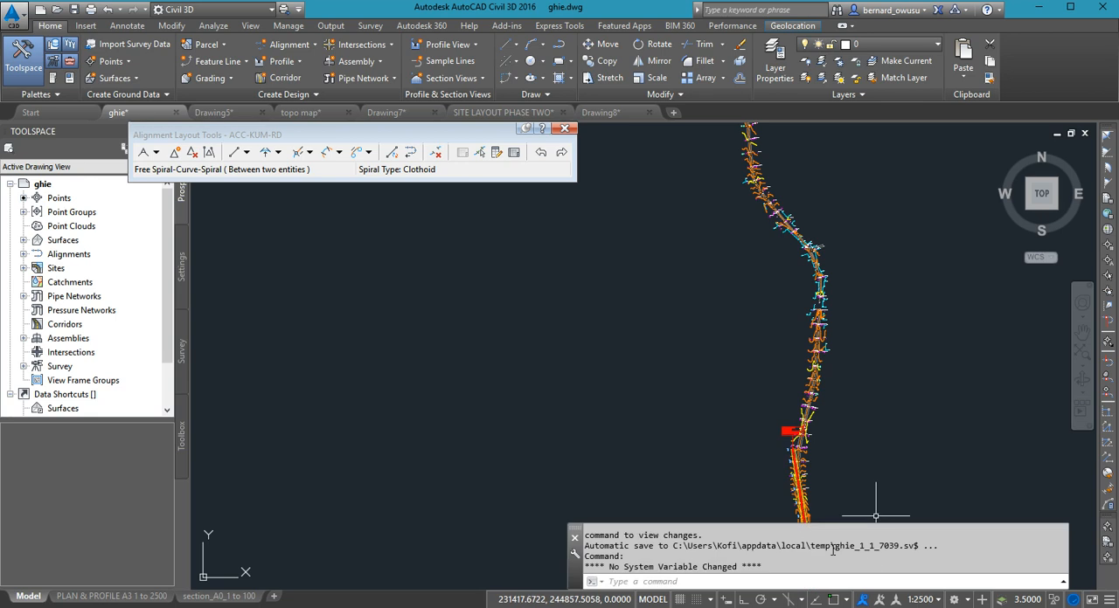
# - Review the available curve-with-spiral layout options without choosing one
pyautogui.scroll(-2, 774, 463)
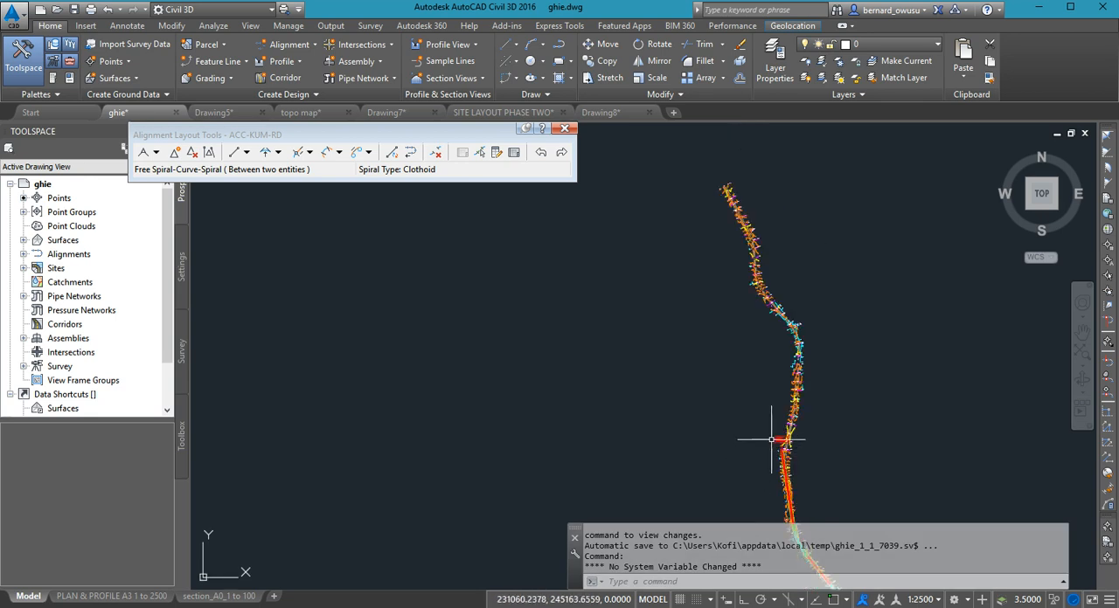
pyautogui.scroll(2, 764, 451)
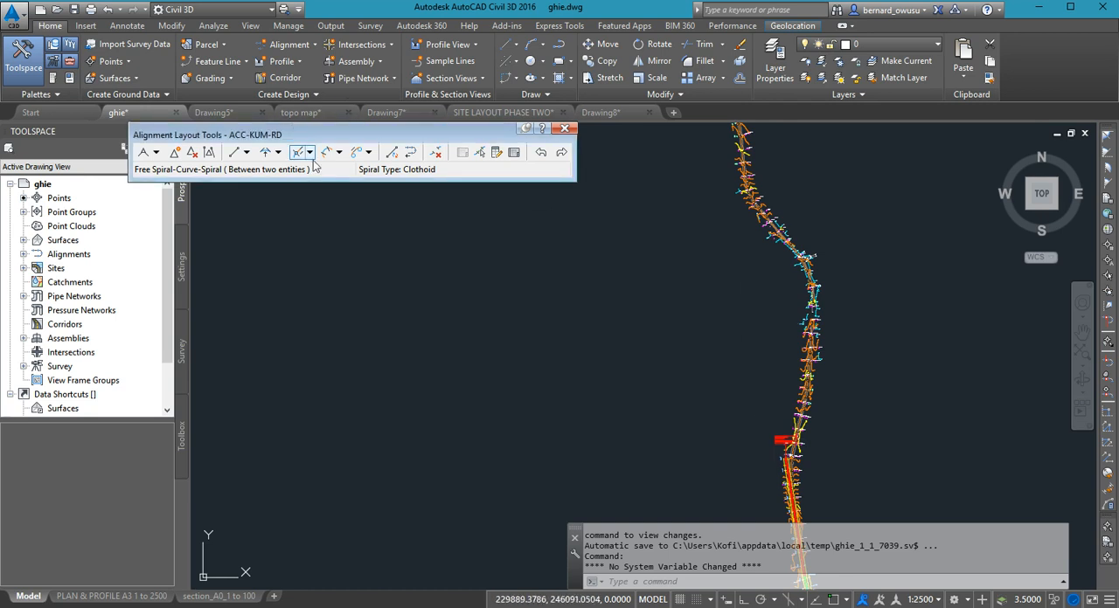
pyautogui.click(339, 153)
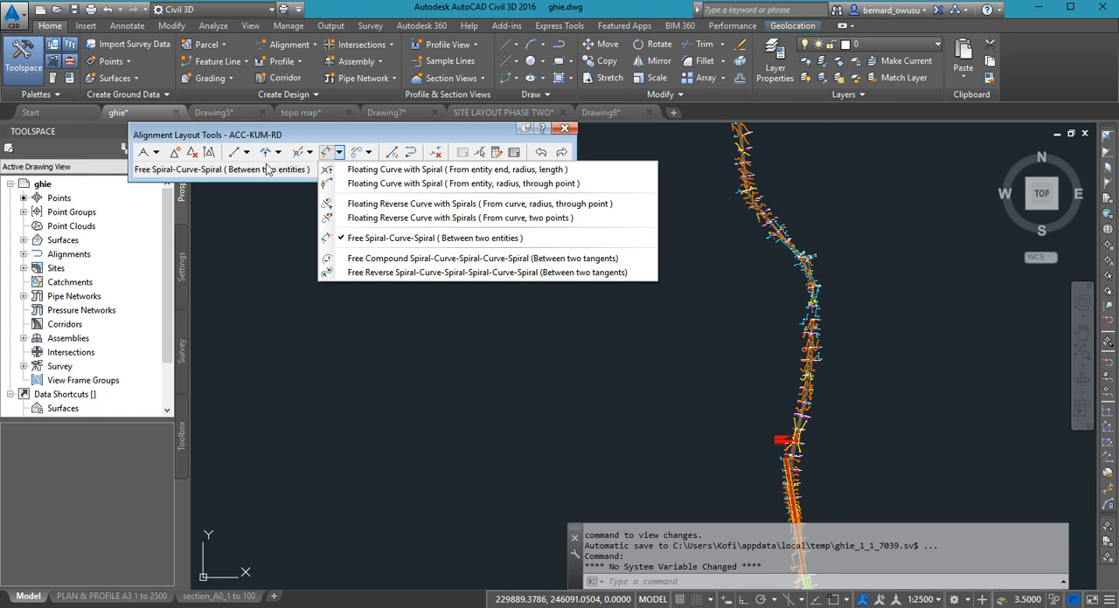
pyautogui.click(429, 373)
pyautogui.moveTo(701, 421); pyautogui.dragTo(757, 307, button='middle')
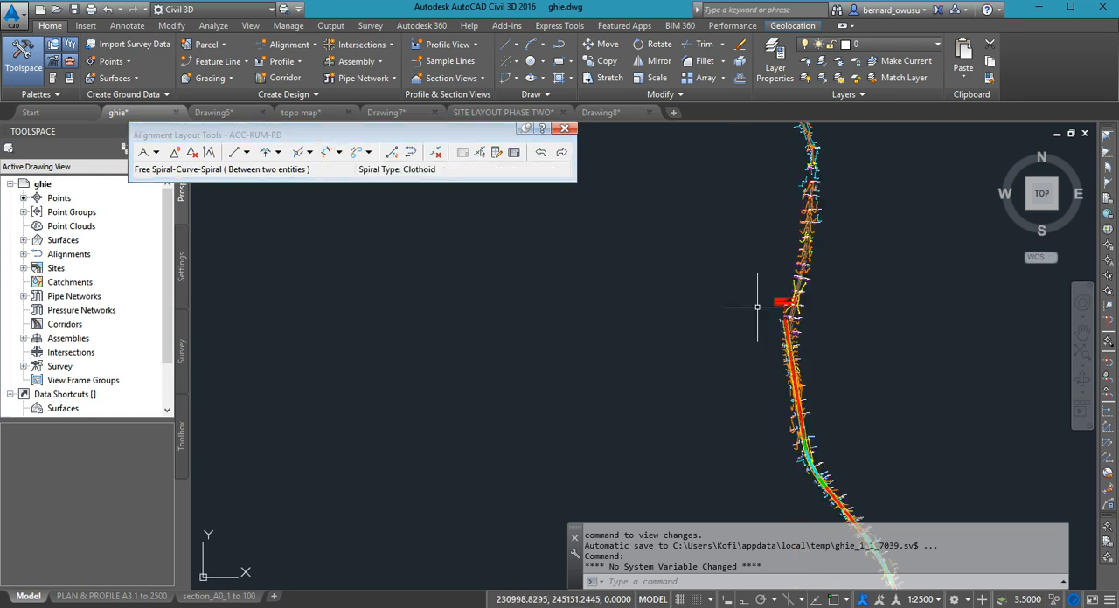
# - Inspect how the alignment and its offsets sit against the existing road centerline between station 1+300 and END OF PROJECT
pyautogui.scroll(5, 789, 322)
pyautogui.scroll(4, 616, 264)
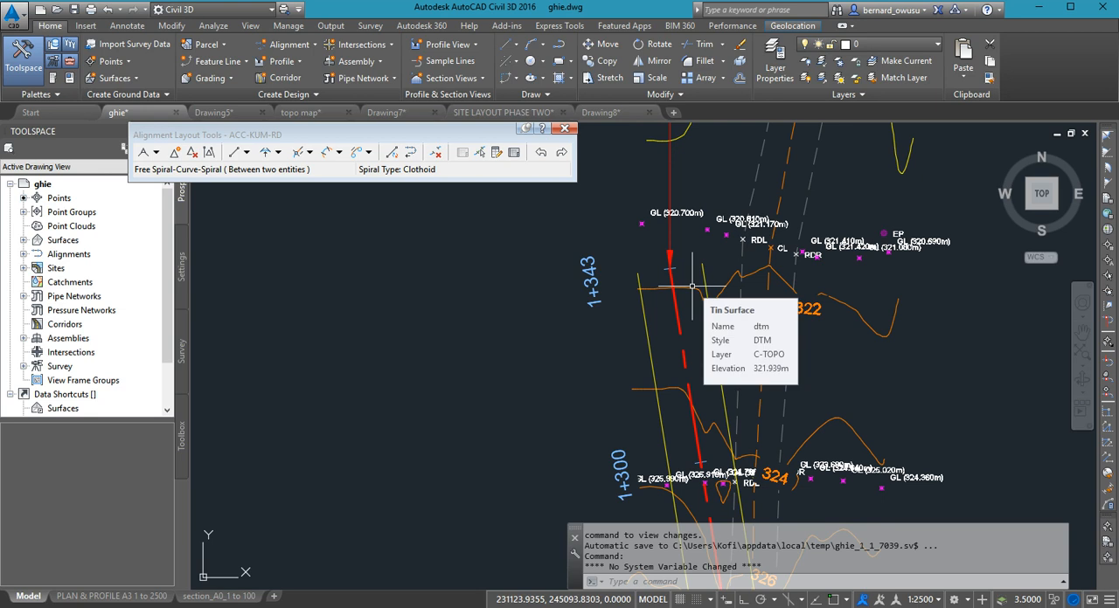
pyautogui.scroll(-6, 699, 286)
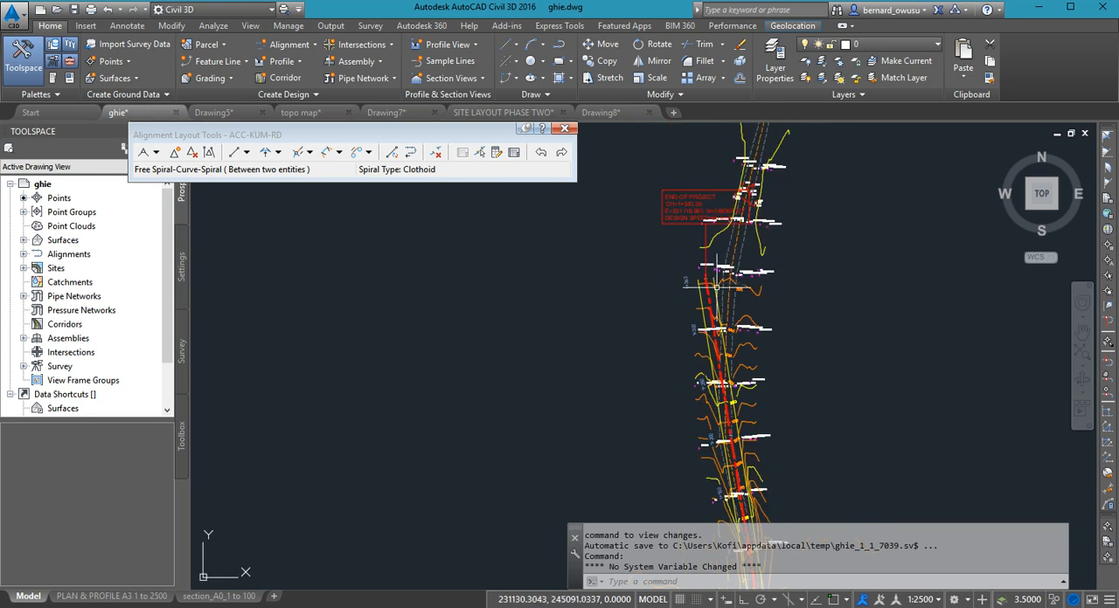
pyautogui.scroll(5, 715, 286)
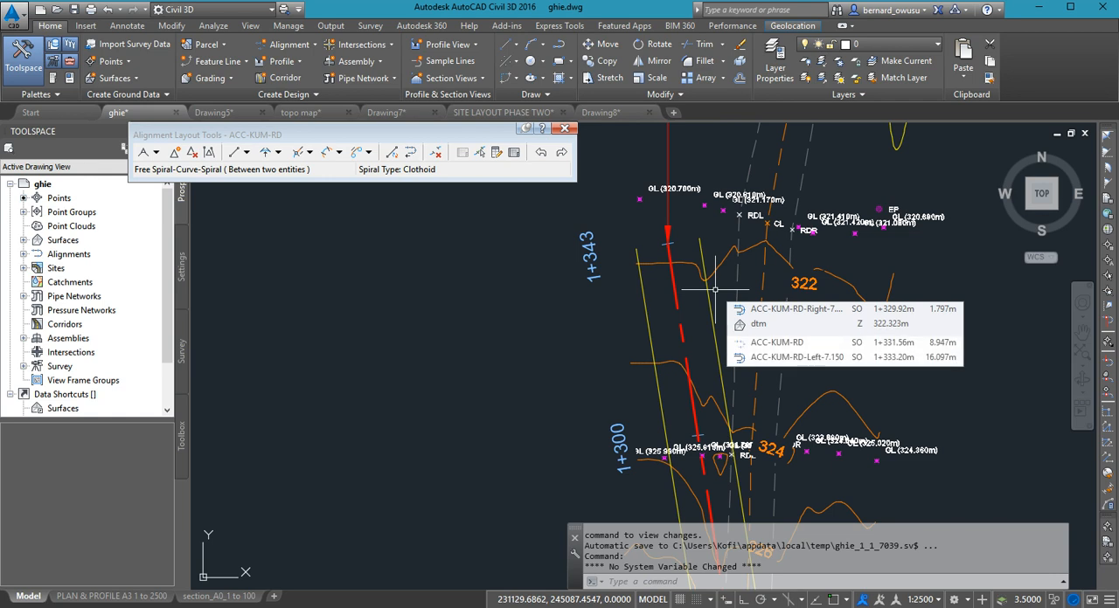
pyautogui.scroll(-4, 766, 302)
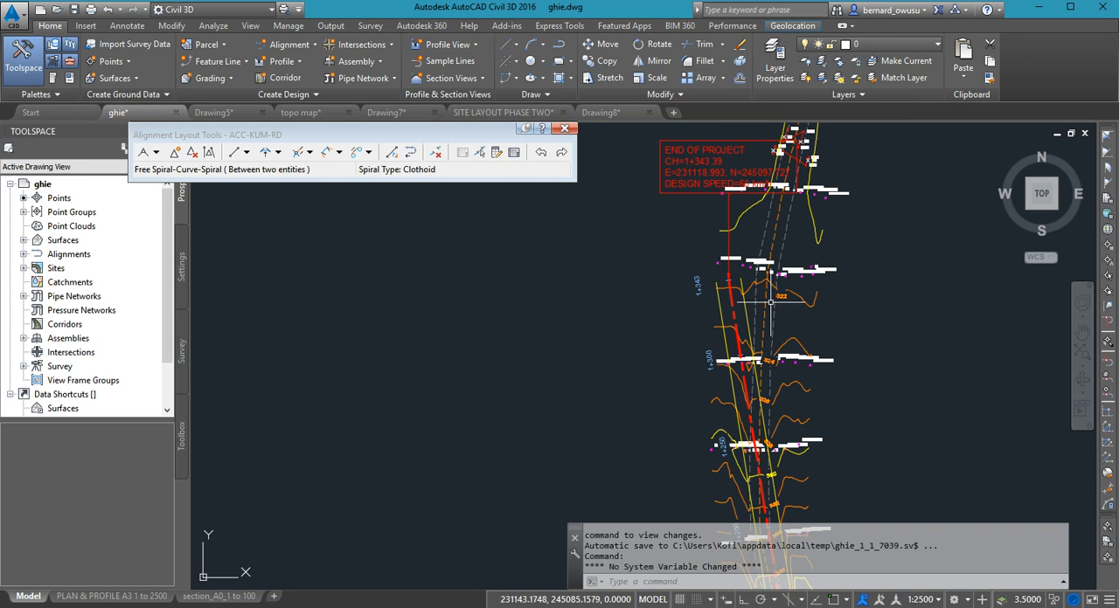
pyautogui.moveTo(770, 302)
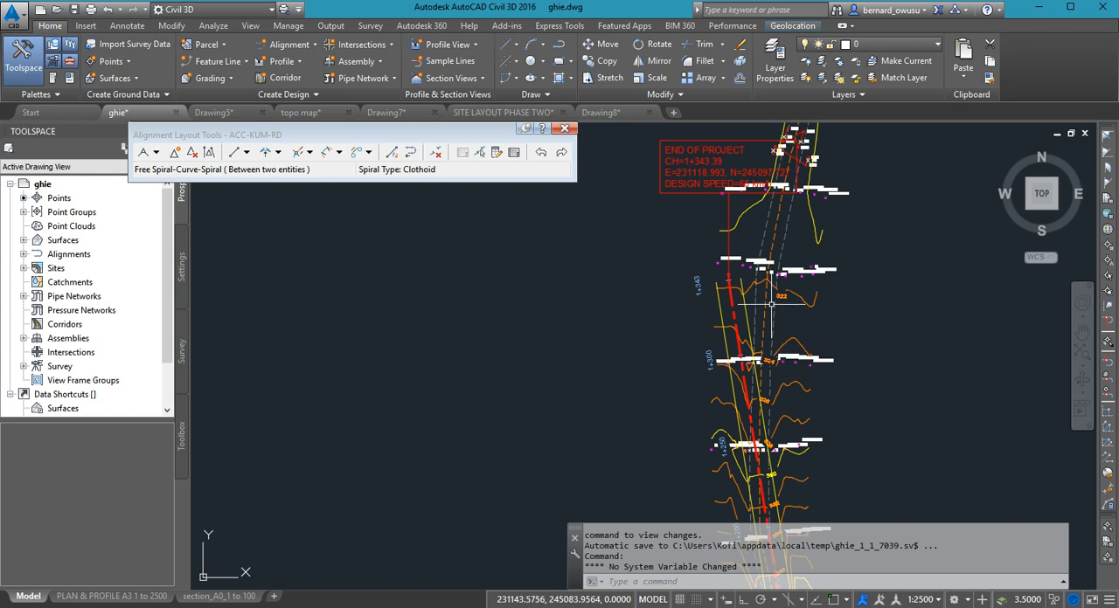
pyautogui.scroll(-5, 770, 303)
pyautogui.scroll(-3, 817, 397)
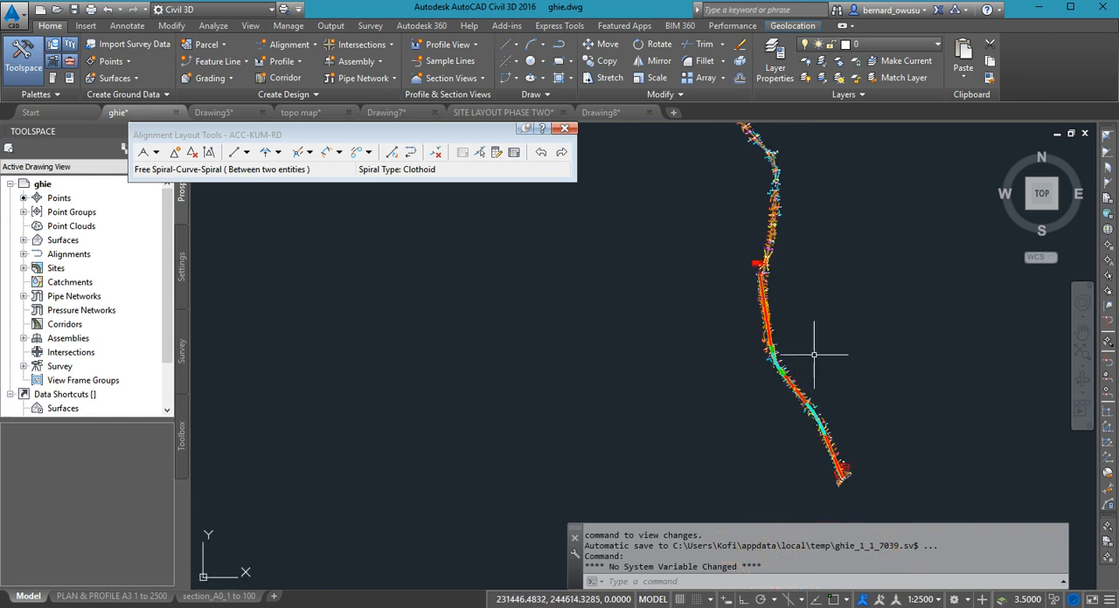
pyautogui.moveTo(767, 305)
pyautogui.mouseDown(button='middle')
pyautogui.moveTo(773, 324)
pyautogui.moveTo(794, 325)
pyautogui.moveTo(777, 309)
pyautogui.mouseUp(button='middle')
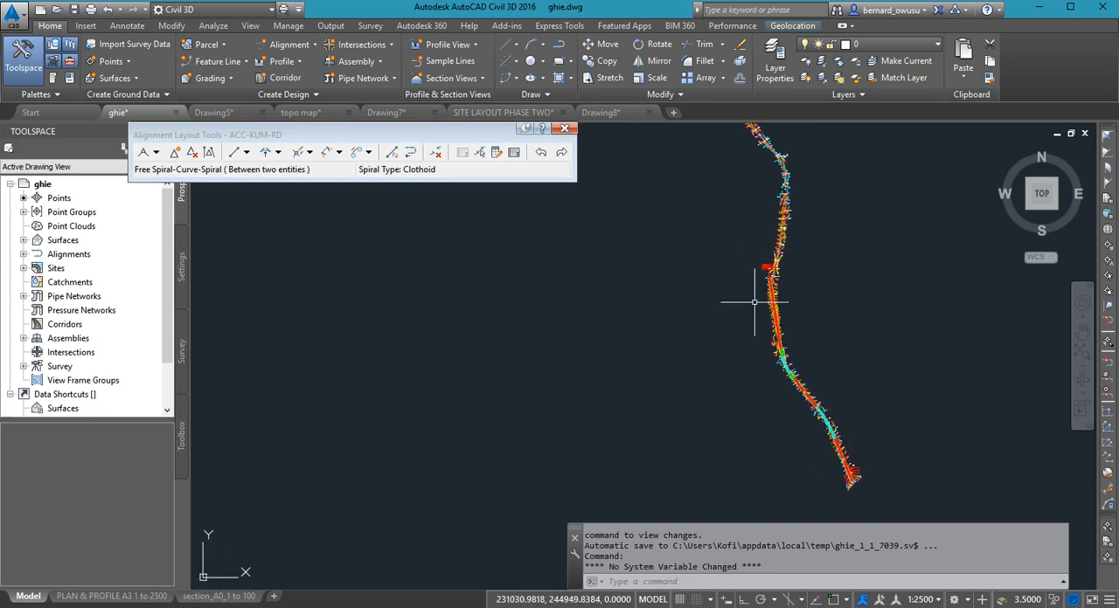
pyautogui.moveTo(812, 359)
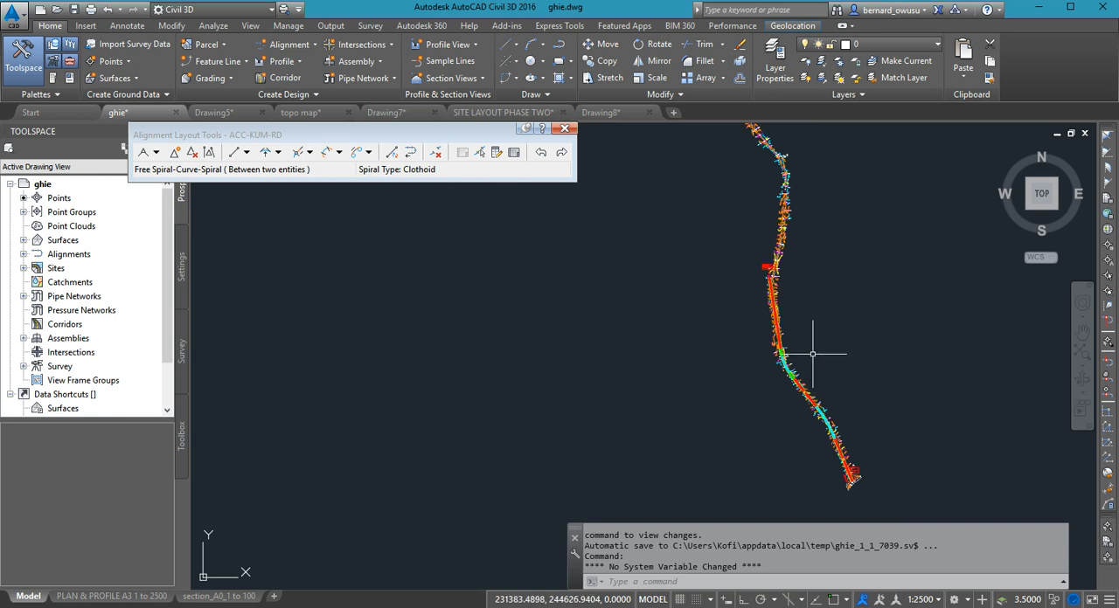
pyautogui.moveTo(804, 344)
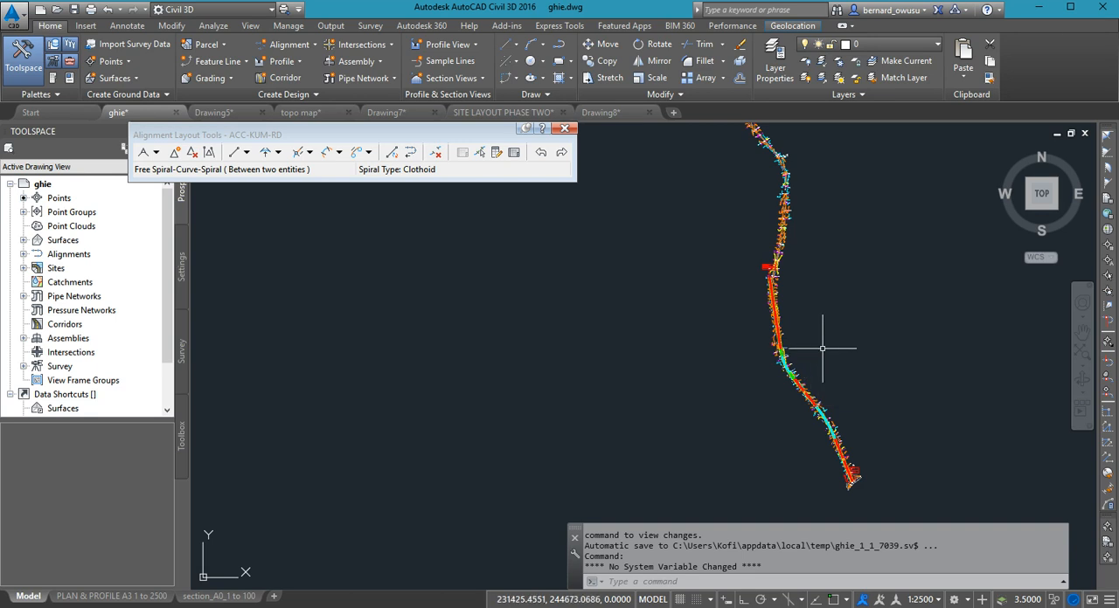
pyautogui.moveTo(824, 437); pyautogui.dragTo(686, 472, button='middle')
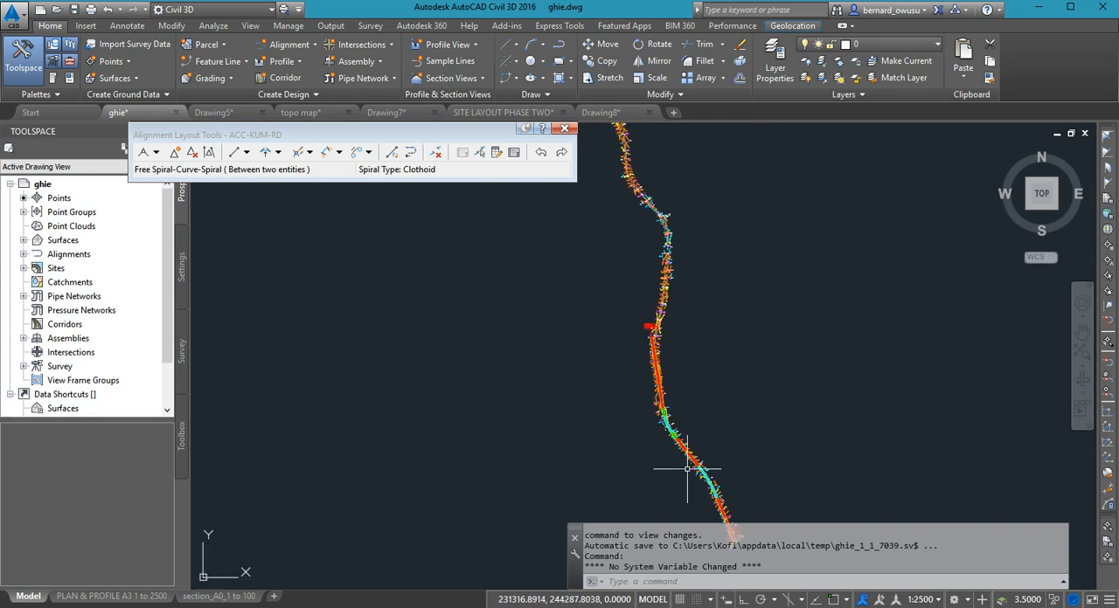
pyautogui.scroll(-2, 743, 389)
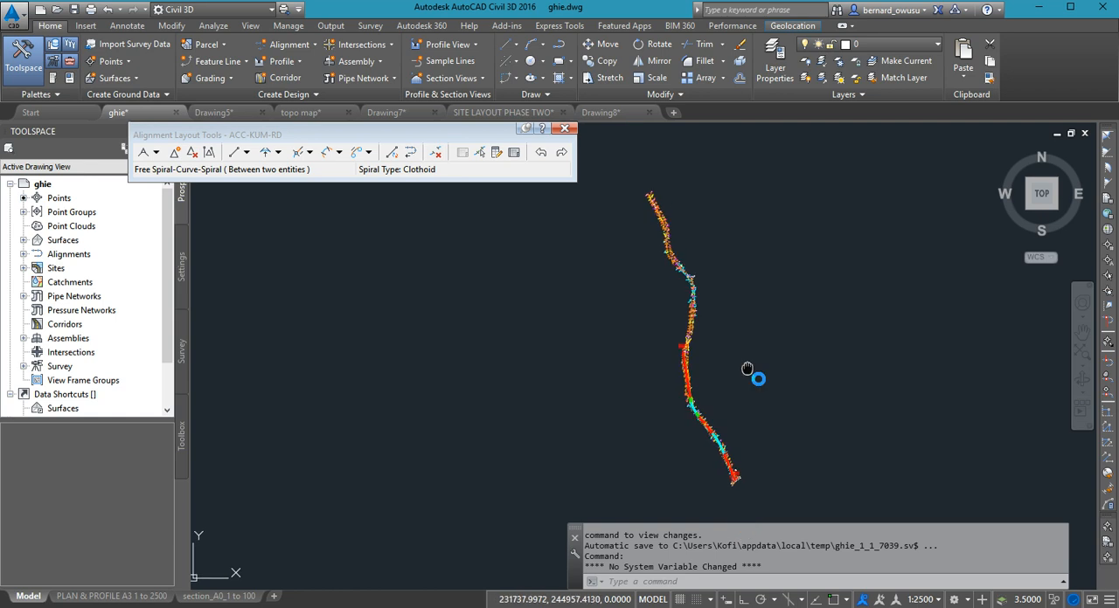